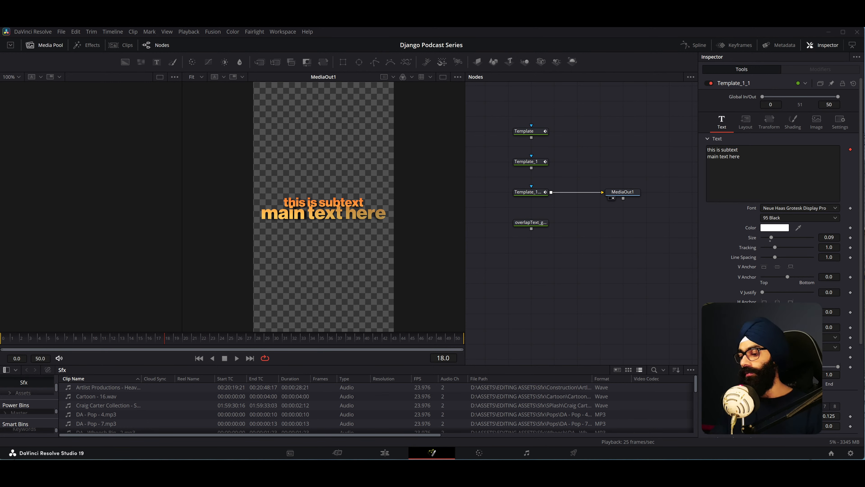
- Run the hotkey script, acknowledge its message and close the welcome window
key(F13)
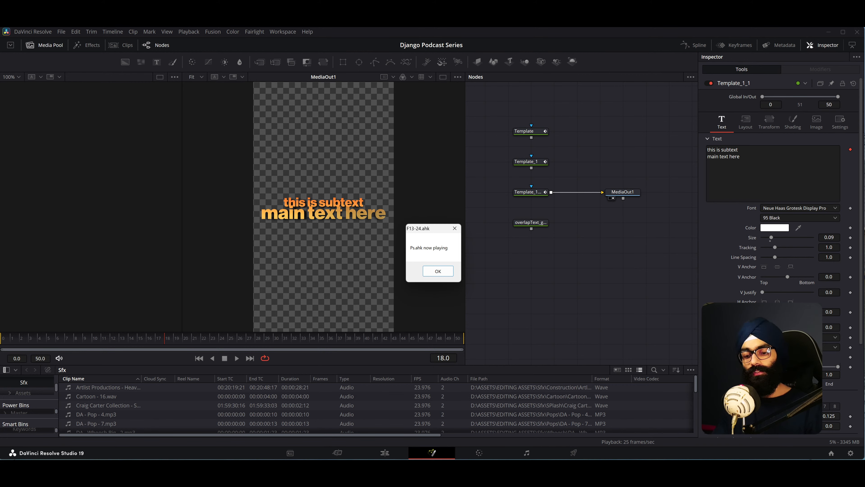
key(Return)
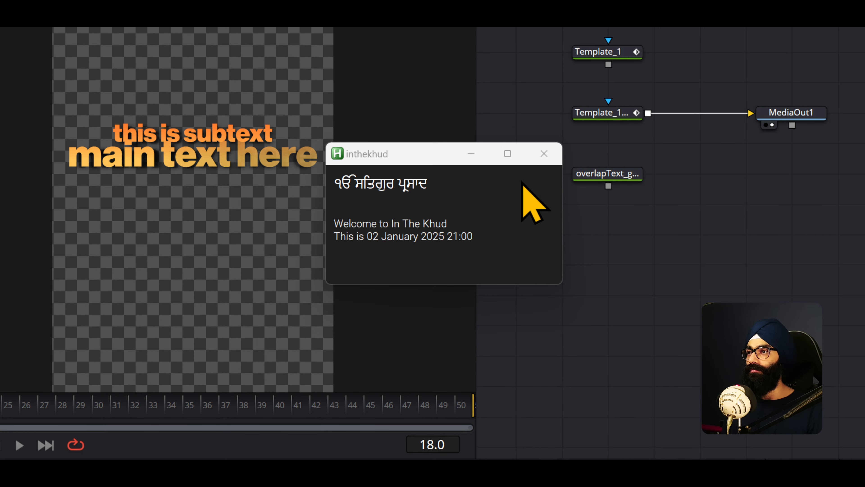
click(544, 153)
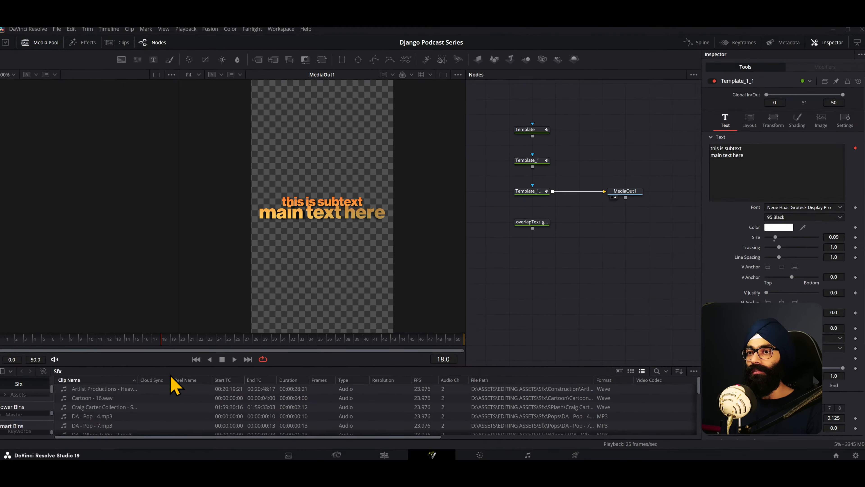
- Switch to After Effects and preview the keyToServicing composition's text animation from frame 50 in an enlarged viewer
drag(166, 341, 219, 337)
key(alt+Tab)
key(alt+Tab)
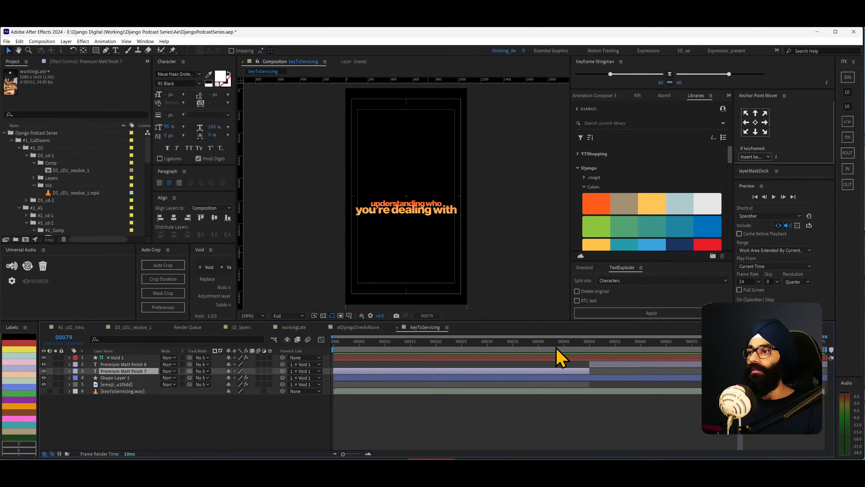
drag(560, 354, 590, 357)
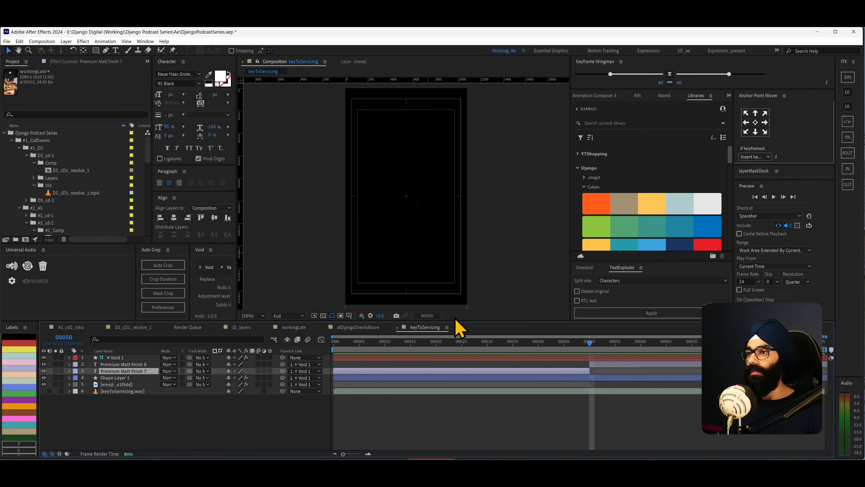
drag(454, 321, 440, 406)
key(space)
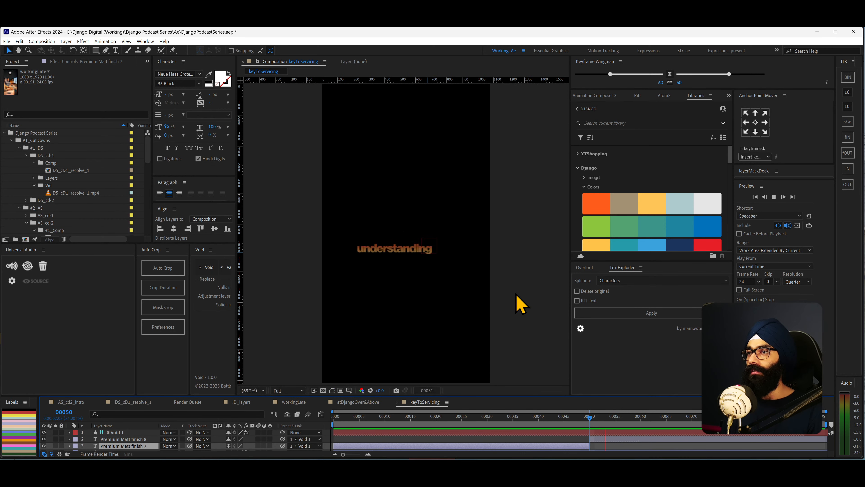
drag(612, 417, 736, 443)
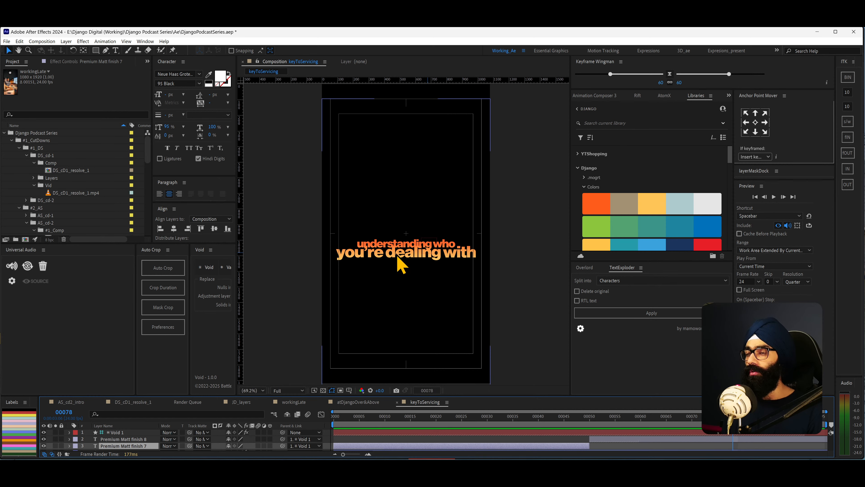
- Select the "you're dealing with" text layer and expand its full properties in an enlarged timeline
click(448, 256)
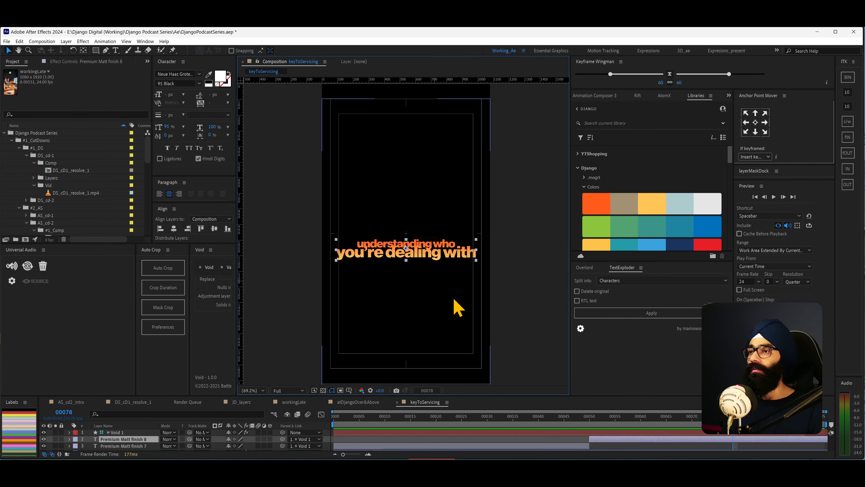
drag(634, 437, 623, 305)
key(space)
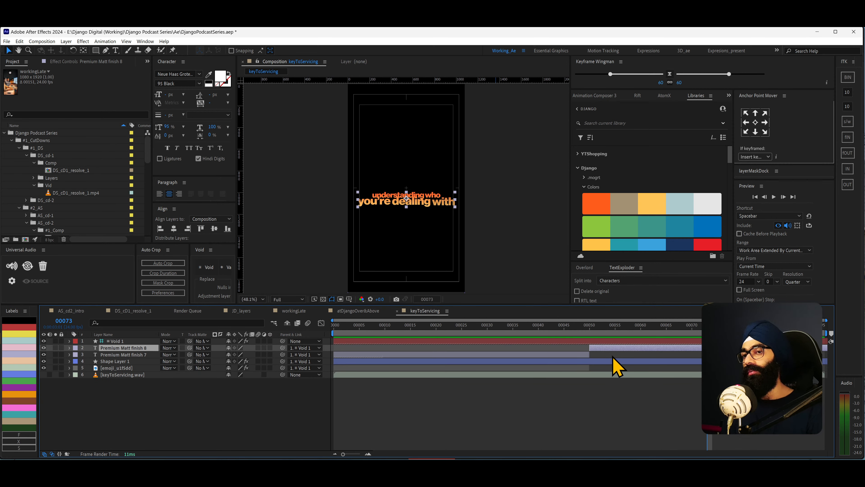
key(ctrl+grave)
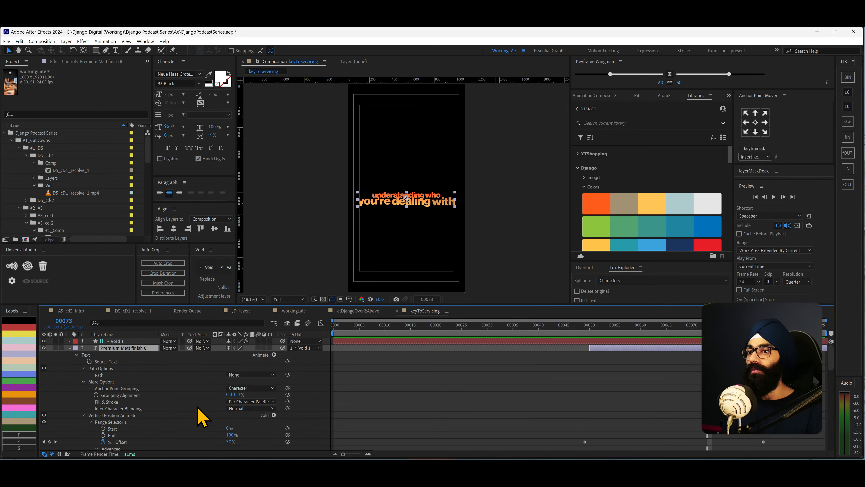
scroll(184, 401, down, 9)
scroll(186, 409, down, 2)
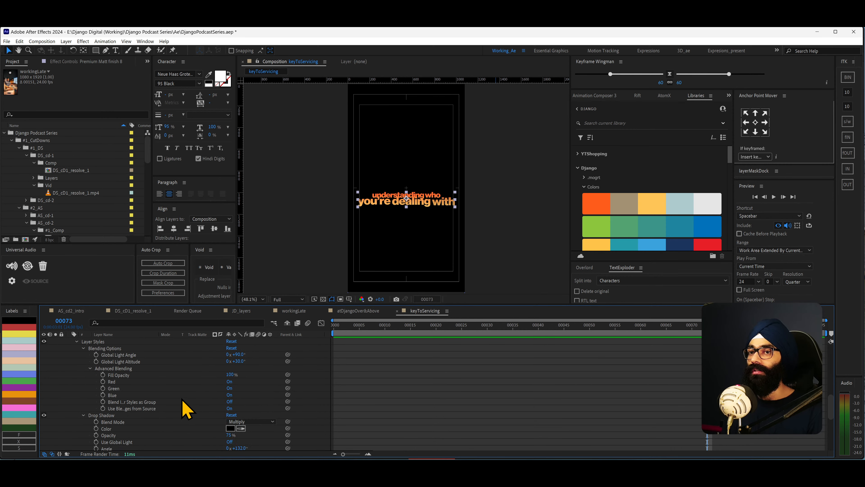
scroll(77, 392, up, 10)
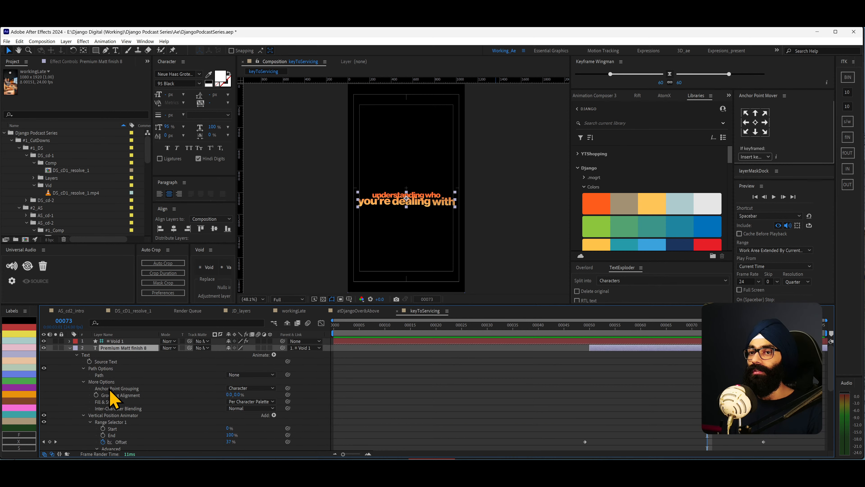
- Examine the text layer's Drop Shadow and Gradient Overlay layer styles and its Vertical Position Animator settings
right_click(138, 347)
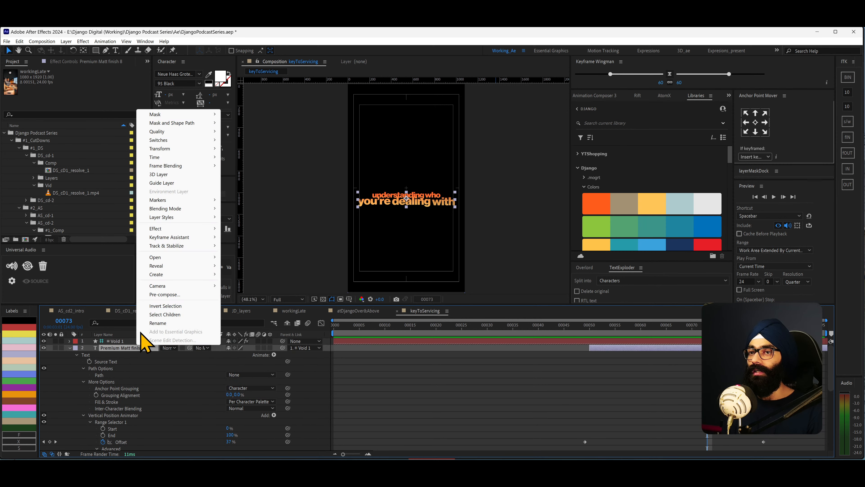
click(147, 382)
scroll(148, 396, down, 7)
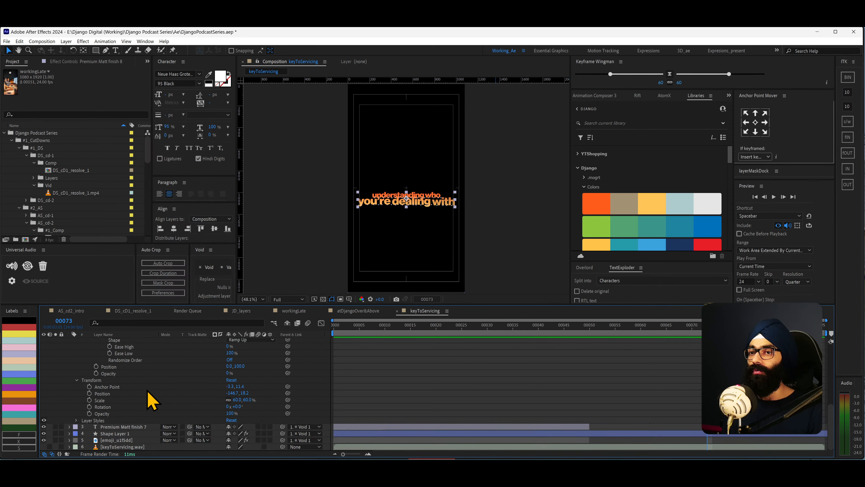
click(76, 421)
scroll(139, 411, down, 7)
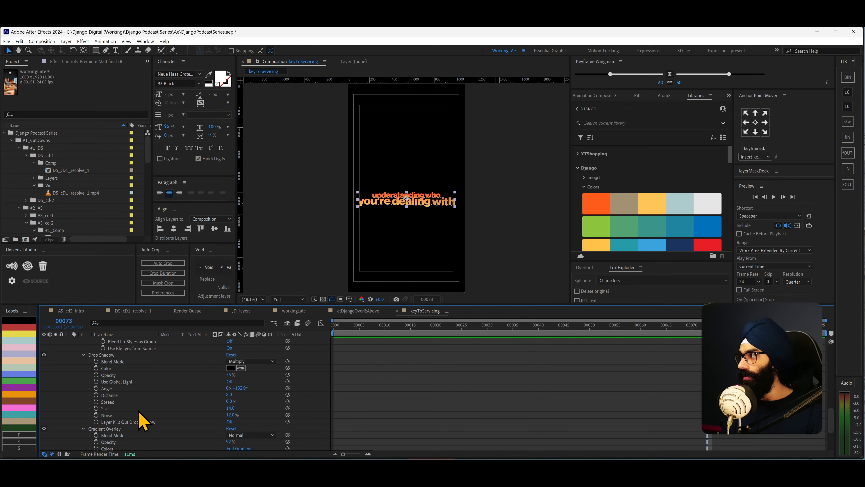
scroll(140, 412, down, 5)
scroll(140, 412, up, 4)
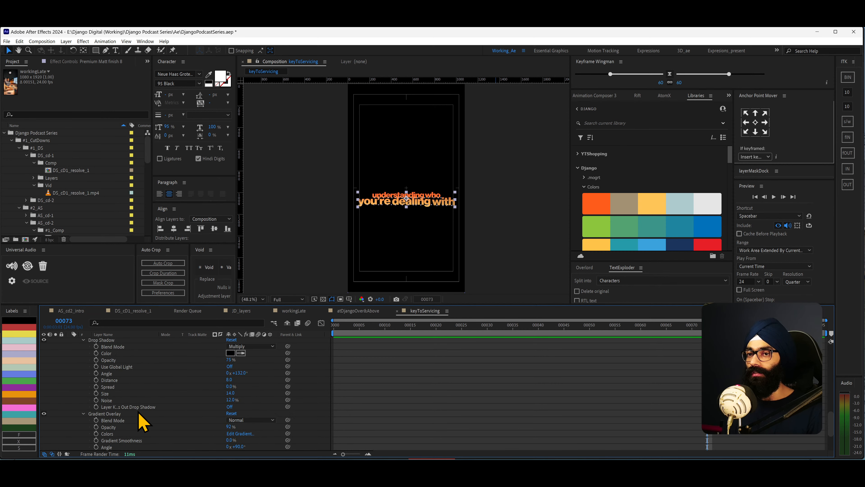
scroll(146, 410, down, 1)
click(108, 395)
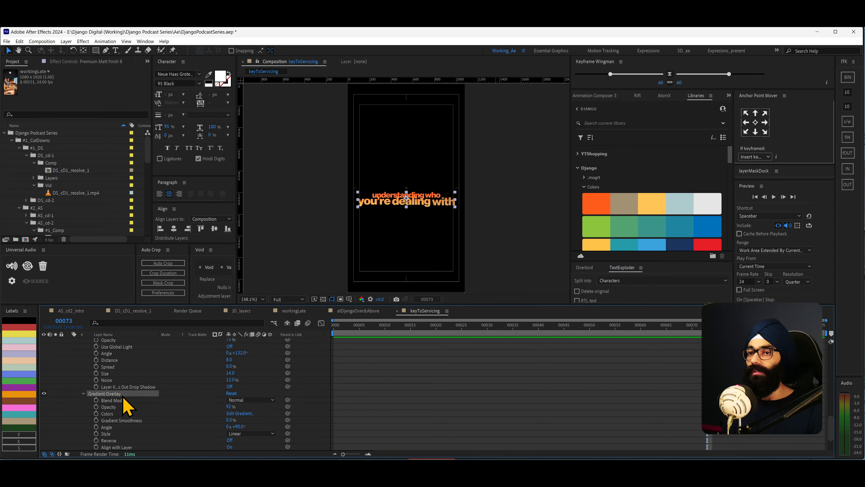
scroll(110, 398, up, 2)
click(108, 360)
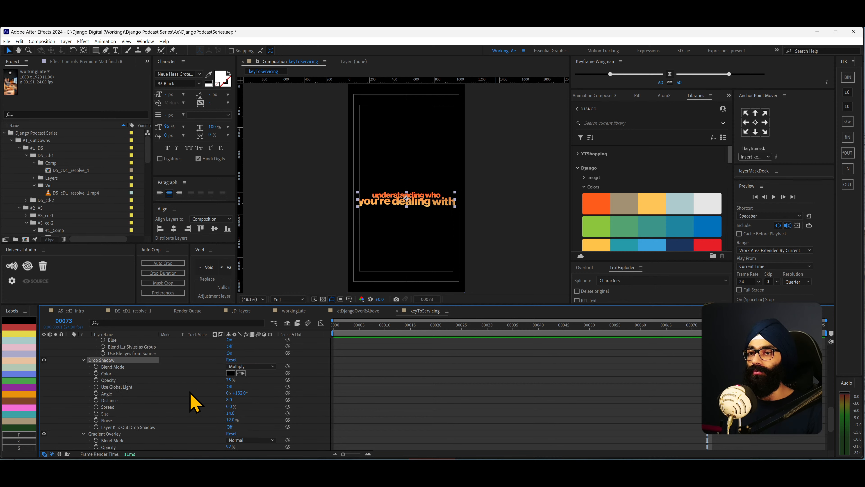
scroll(190, 395, down, 1)
scroll(507, 383, up, 6)
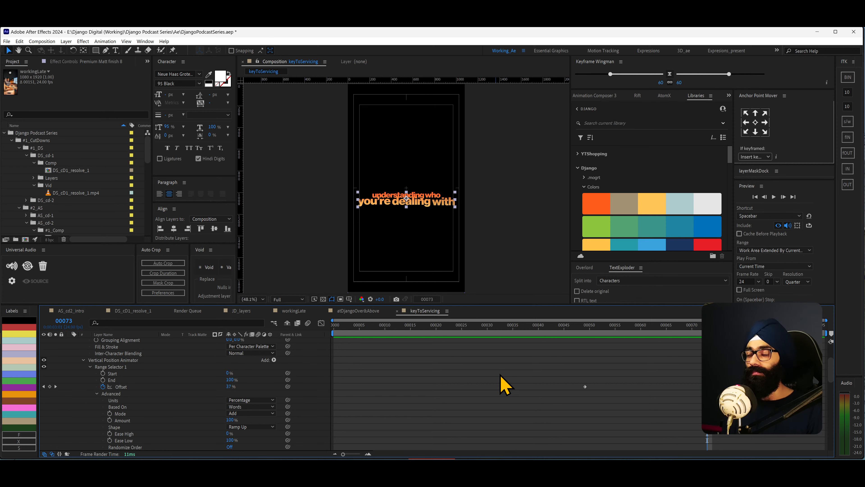
- Check the Fusion text design and animation tasks in the ITK'24 notes, and return to After Effects
key(alt+Tab)
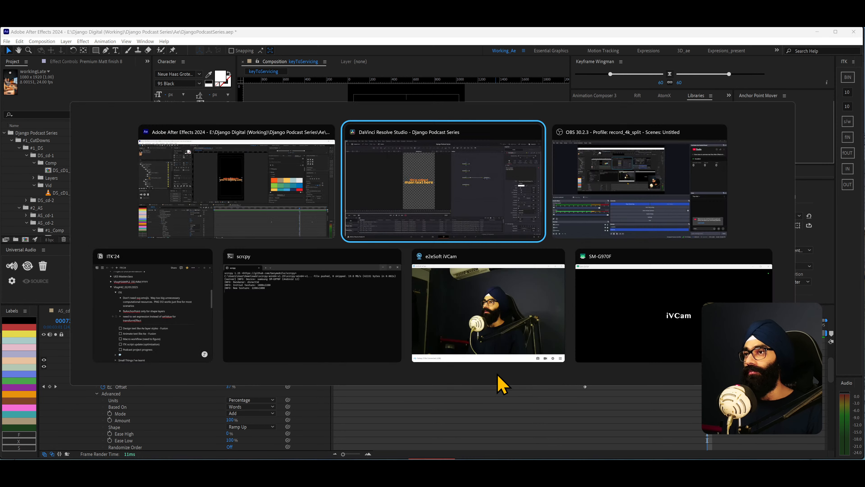
click(140, 289)
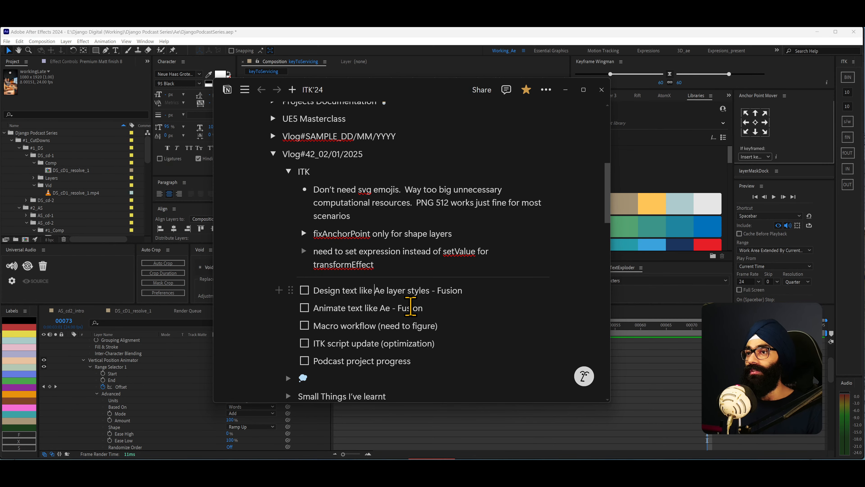
key(alt+Tab)
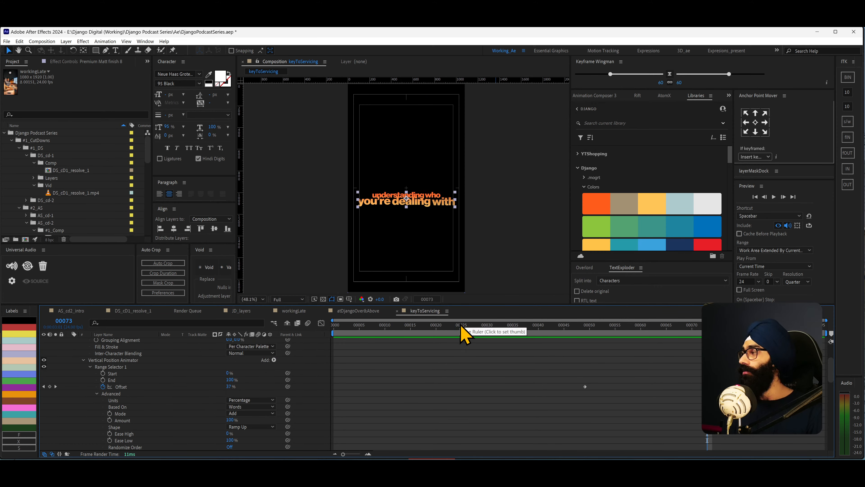
key(alt+Tab)
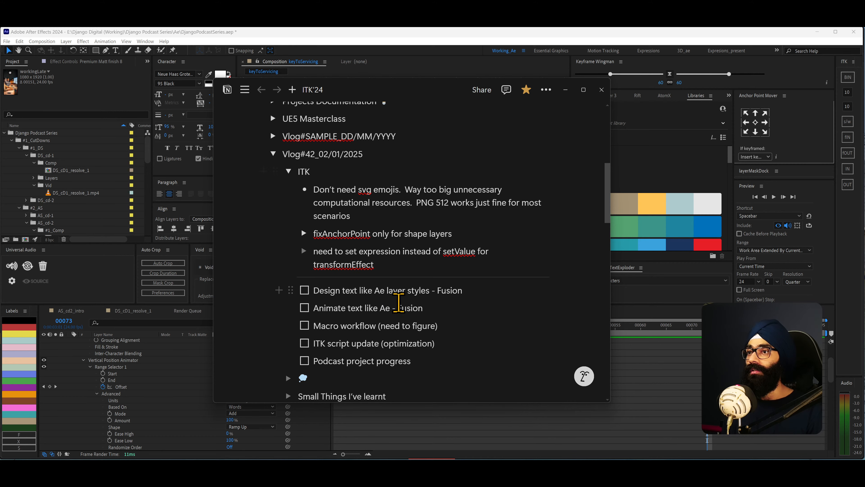
key(alt+Tab)
- Scrub through the text animation, collapse the Premium Matt finish 8 layer's properties and replay it in a larger viewer
scroll(647, 357, up, 3)
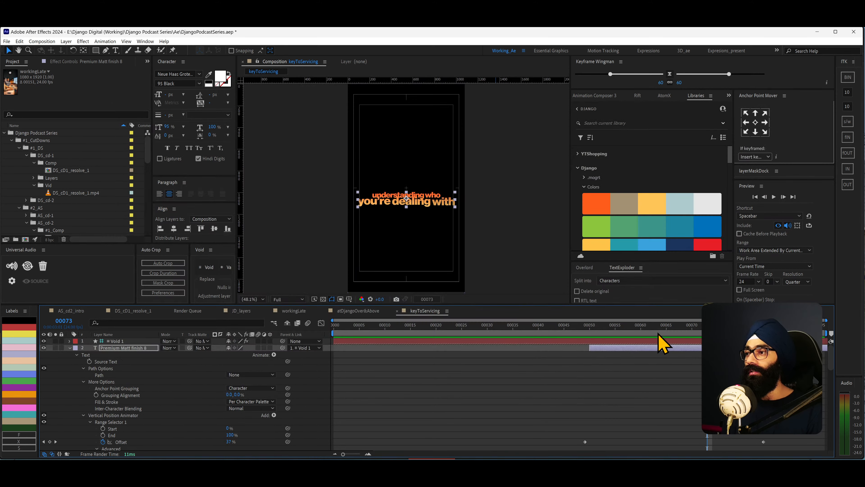
drag(610, 336, 728, 330)
scroll(213, 400, down, 3)
scroll(118, 401, up, 3)
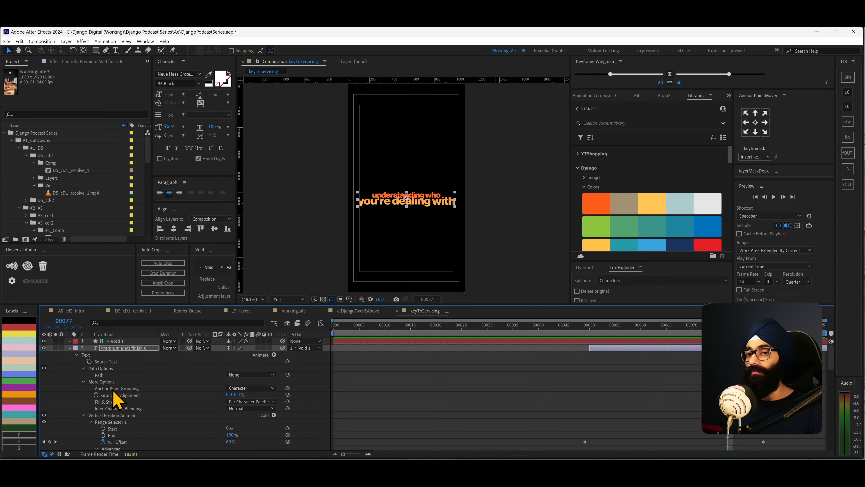
click(69, 347)
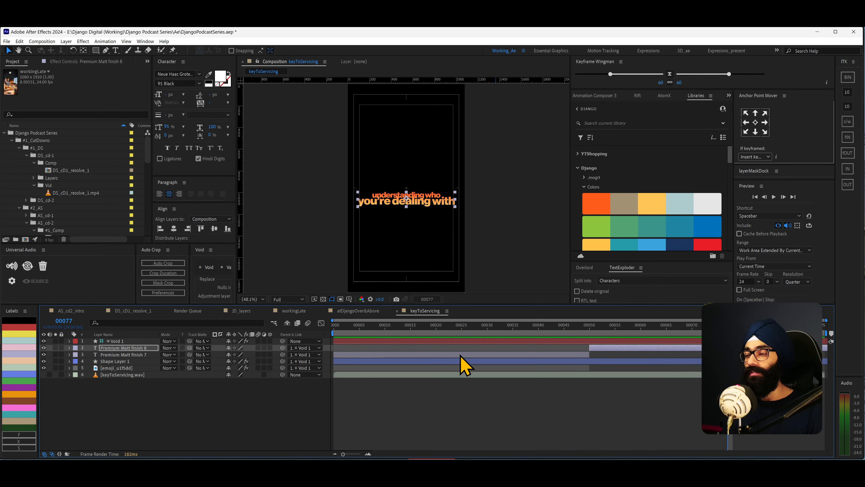
drag(602, 305, 599, 341)
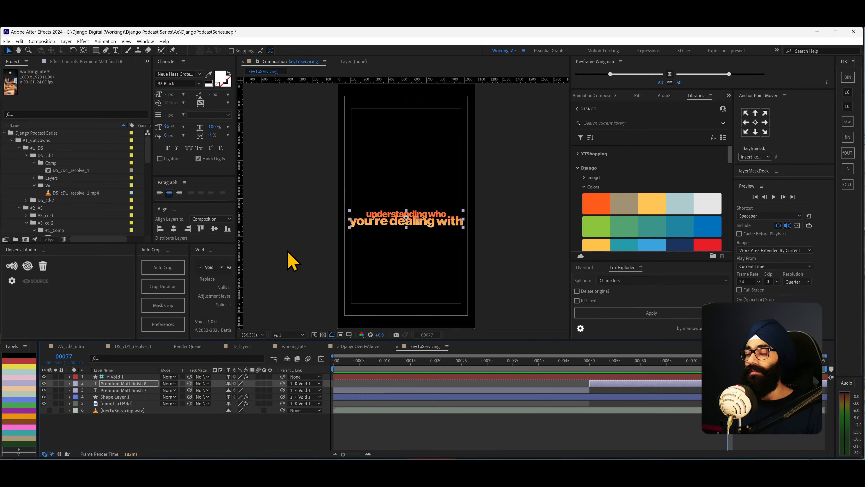
key(space)
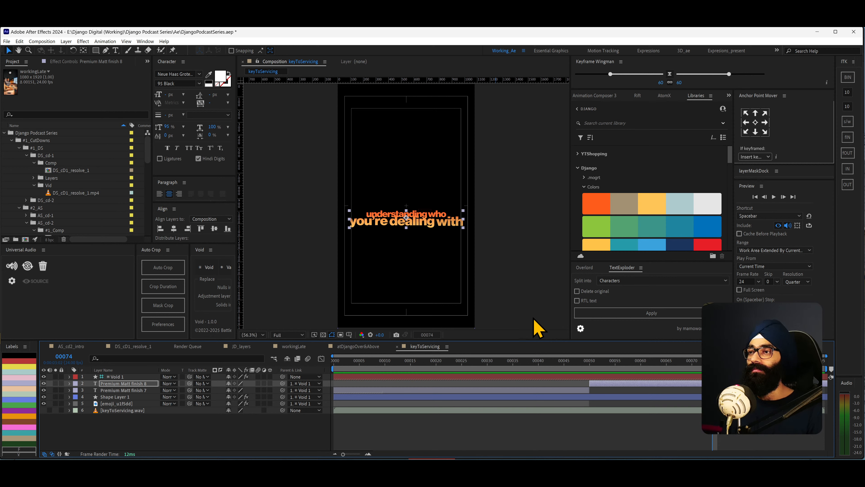
- Switch to DaVinci Resolve and scrub the Fusion title animation through to frame 50
key(alt+Tab)
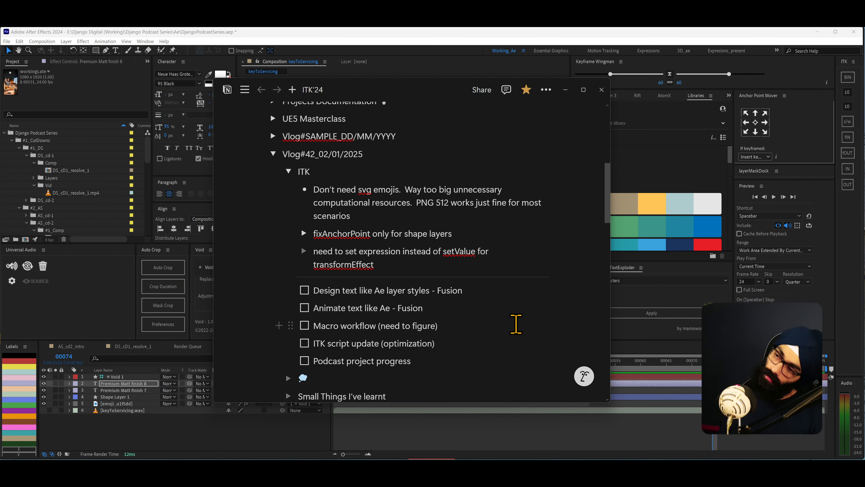
key(alt+Tab)
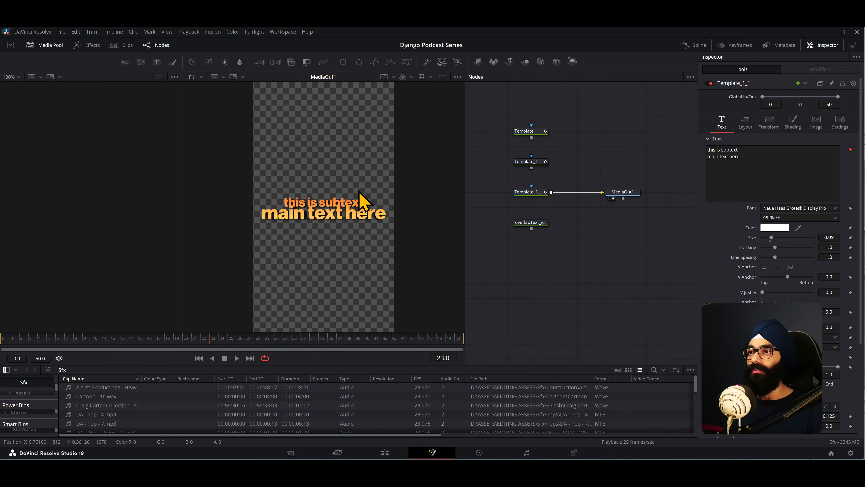
drag(13, 342, 460, 363)
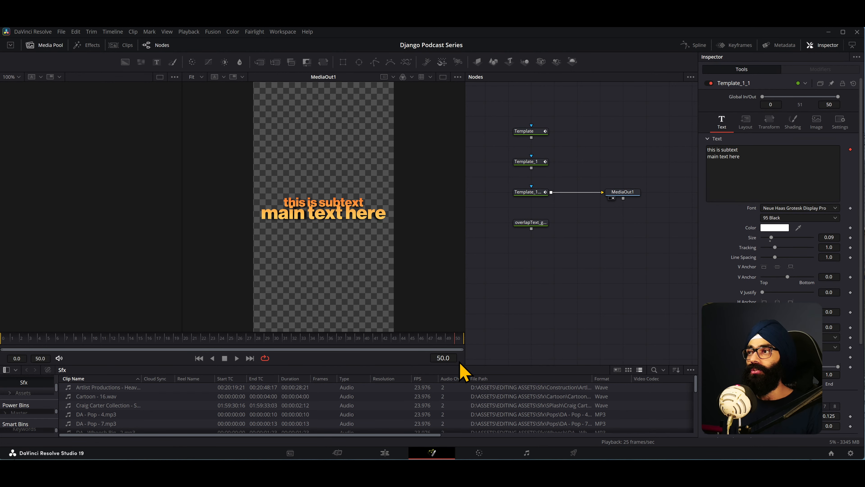
- Add an unconnected Text+ node in the empty area below the overlapText node and show it in the first viewer
drag(637, 291, 498, 116)
drag(532, 223, 530, 133)
mouse_move(531, 202)
mouse_down()
mouse_move(517, 214)
mouse_move(537, 203)
mouse_up()
click(532, 230)
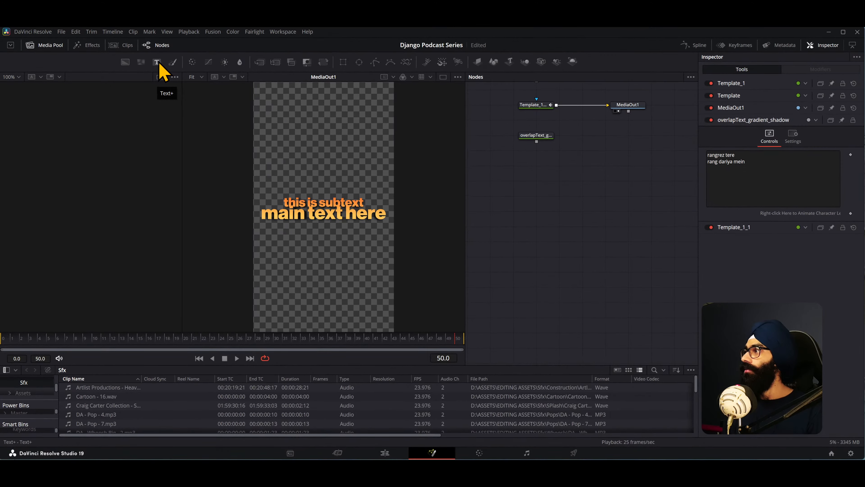
click(157, 62)
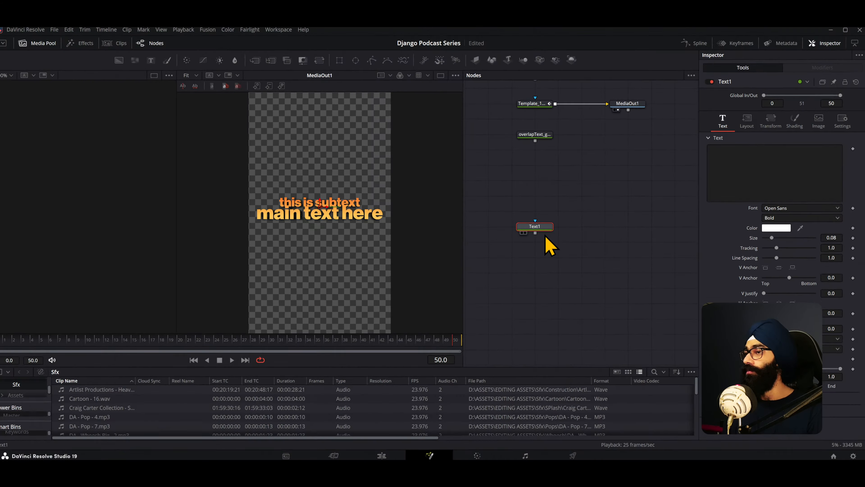
drag(543, 227, 521, 227)
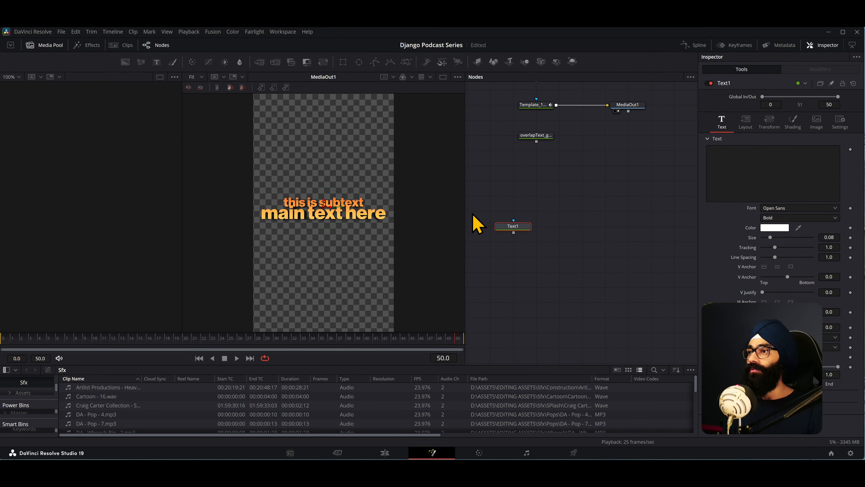
key(1)
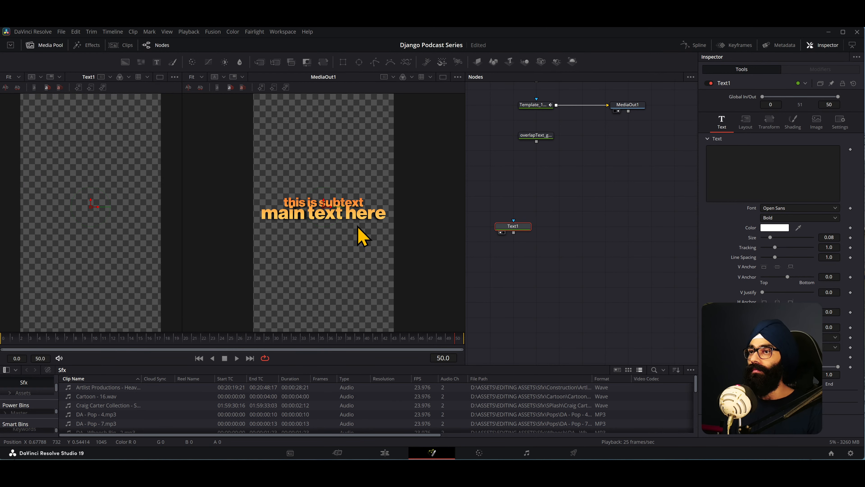
- Show the MediaOut1 node in the first viewer and the Text1 node in the second viewer
scroll(628, 190, up, 2)
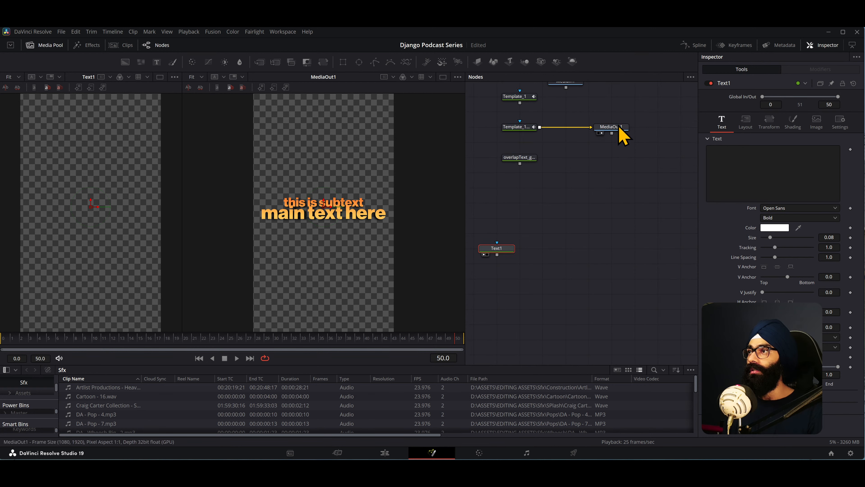
click(619, 127)
key(1)
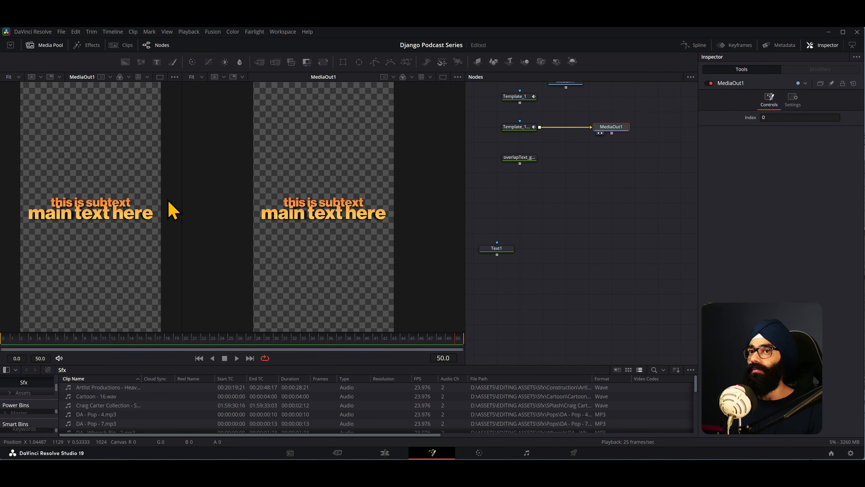
click(498, 249)
key(2)
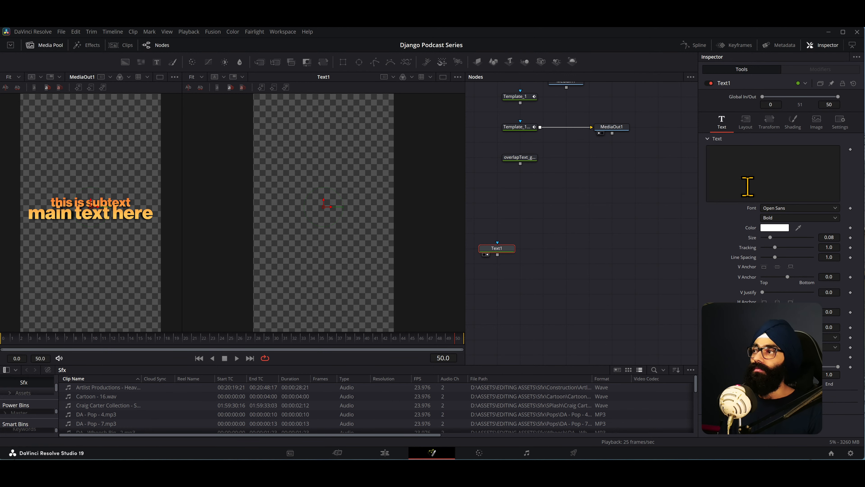
- Enter 'this is subtext' and 'main text here' as two lines of styled text in the Text1 node
click(755, 153)
text(this i)
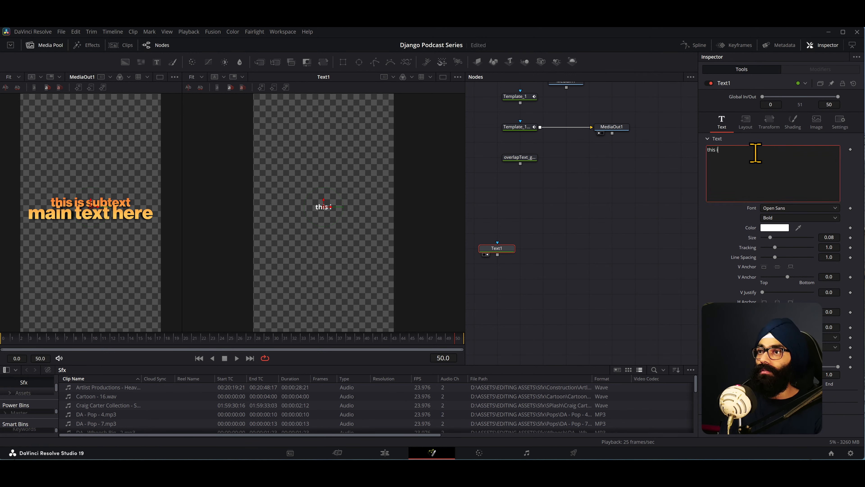
text(s subt)
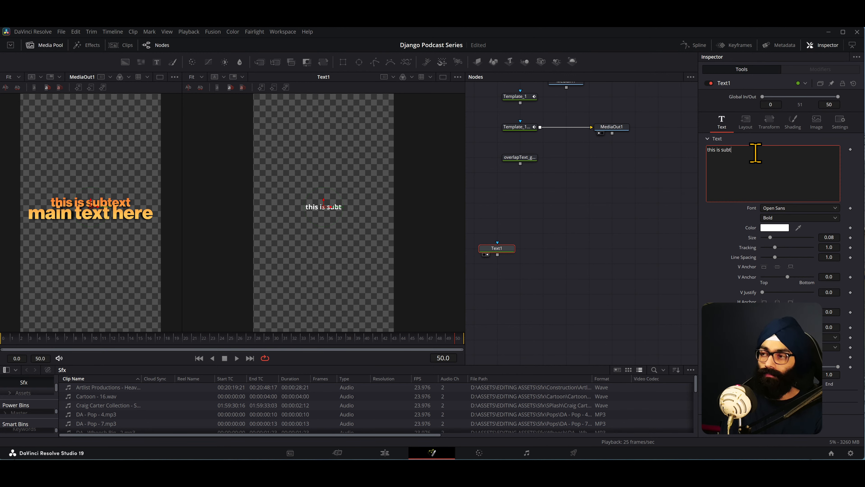
text(ext)
key(Return)
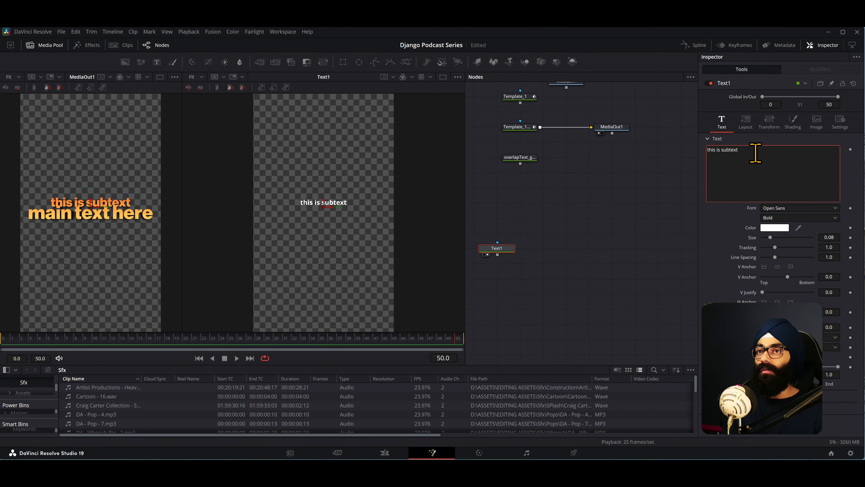
text(main text here)
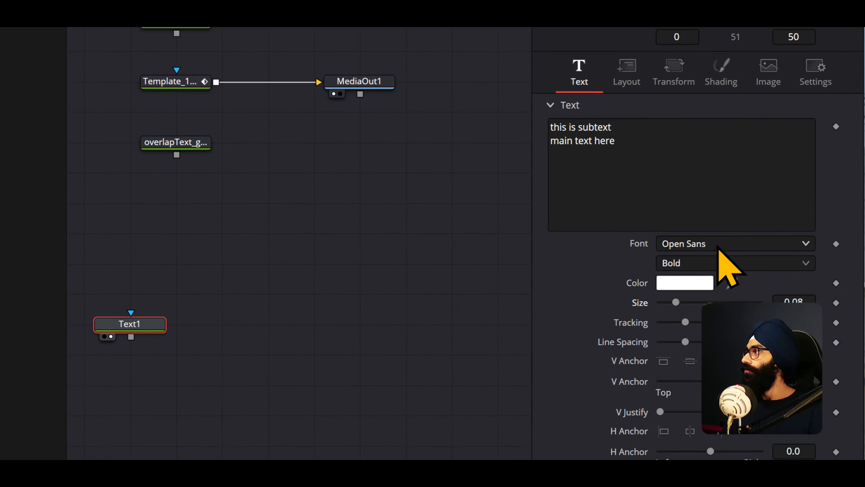
- Set the Text1 font to Neue Haas Grotesk Display Pro in the 95 Black style
click(788, 209)
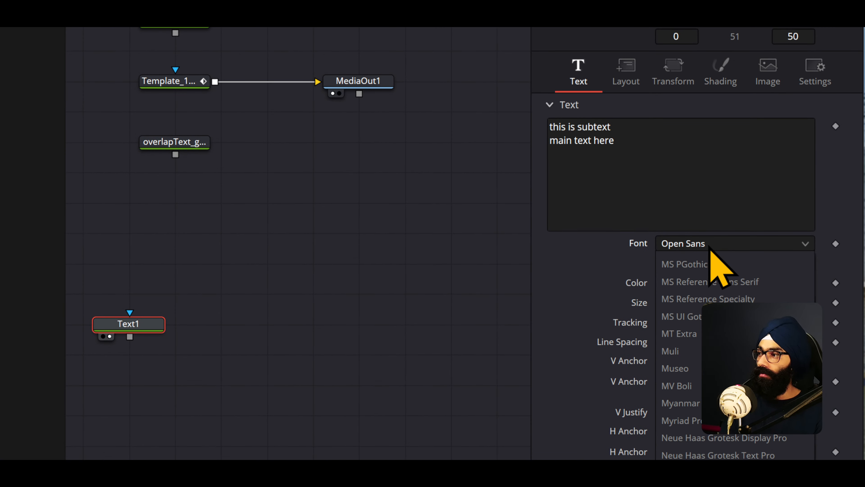
click(767, 443)
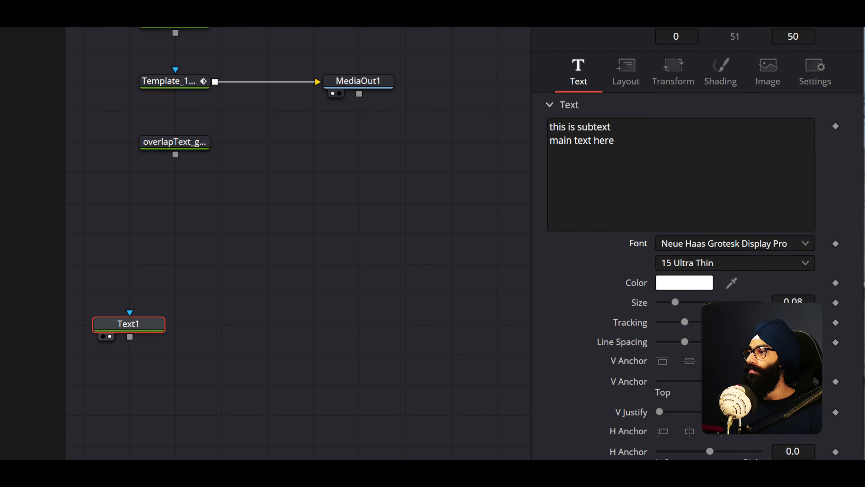
click(753, 268)
click(683, 370)
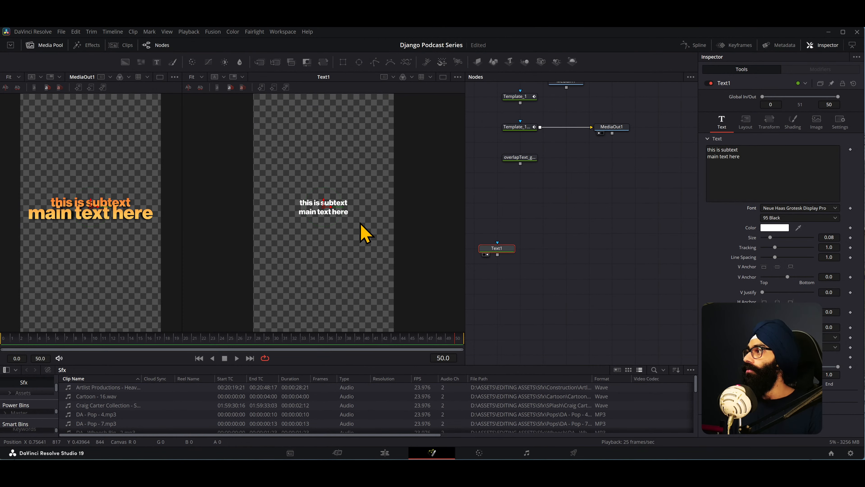
scroll(334, 225, up, 2)
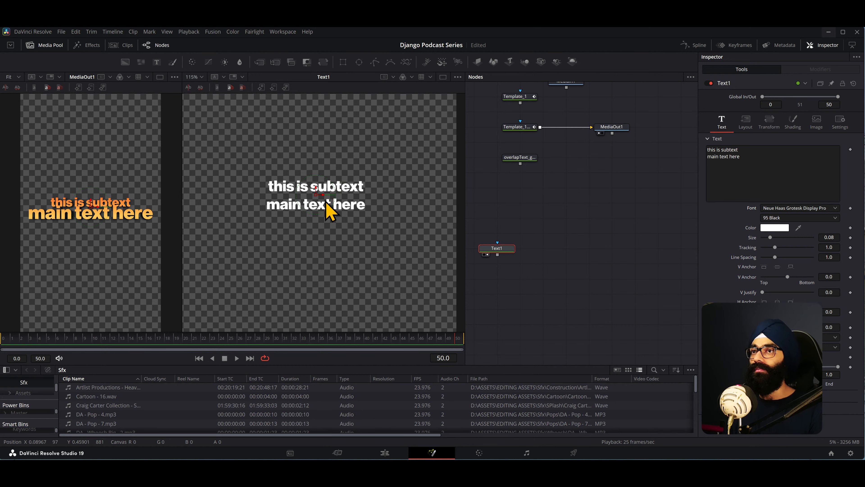
scroll(329, 212, up, 2)
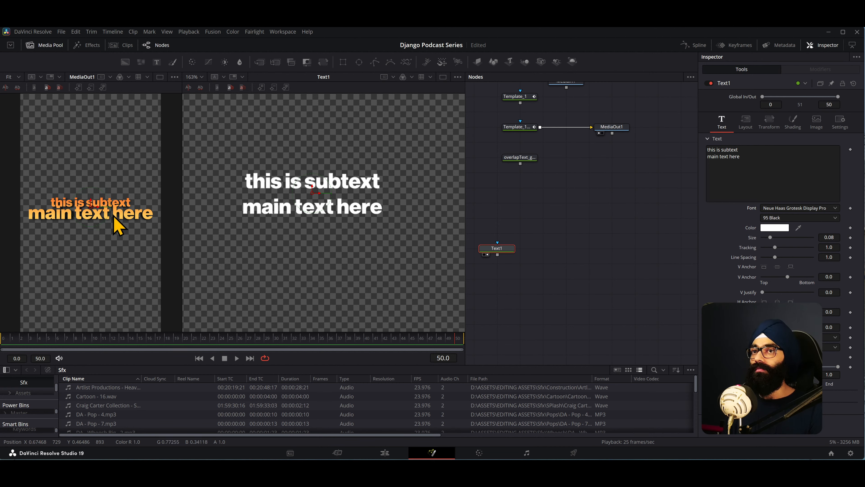
scroll(90, 219, up, 1)
scroll(88, 220, down, 1)
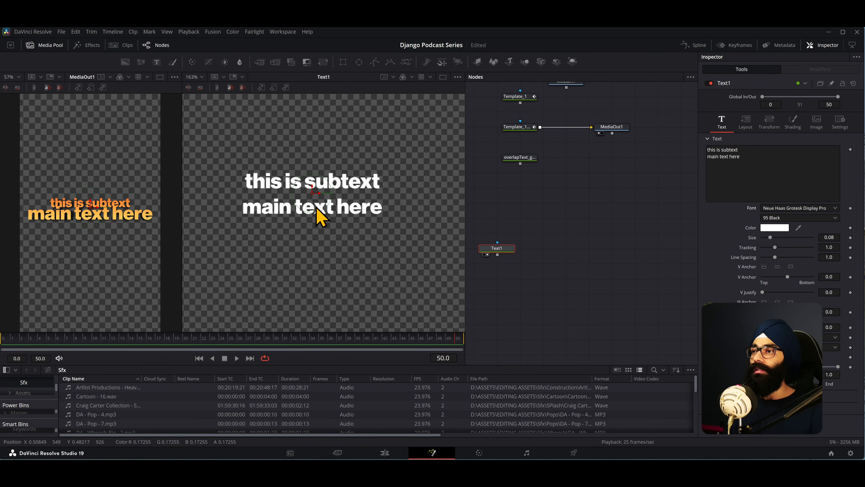
- Switch to After Effects, select the line 'you're dealing with' and set its leading to 106 px
key(alt+Tab)
key(alt+Tab)
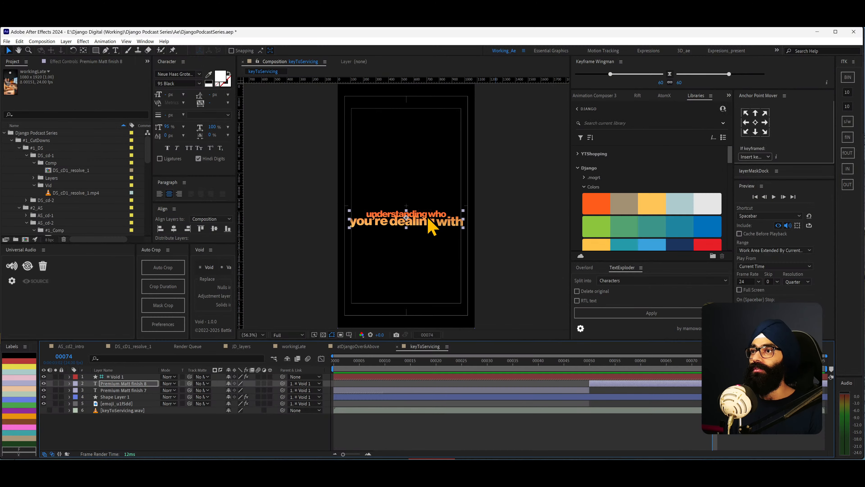
click(406, 210)
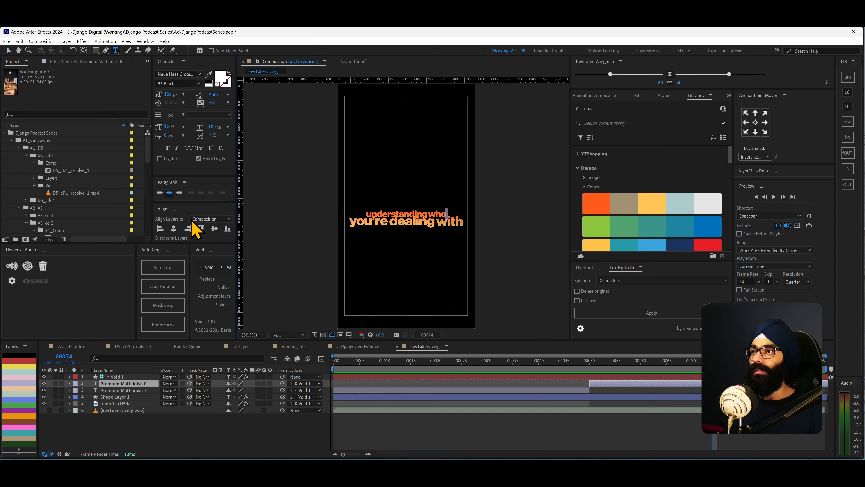
drag(348, 222, 472, 224)
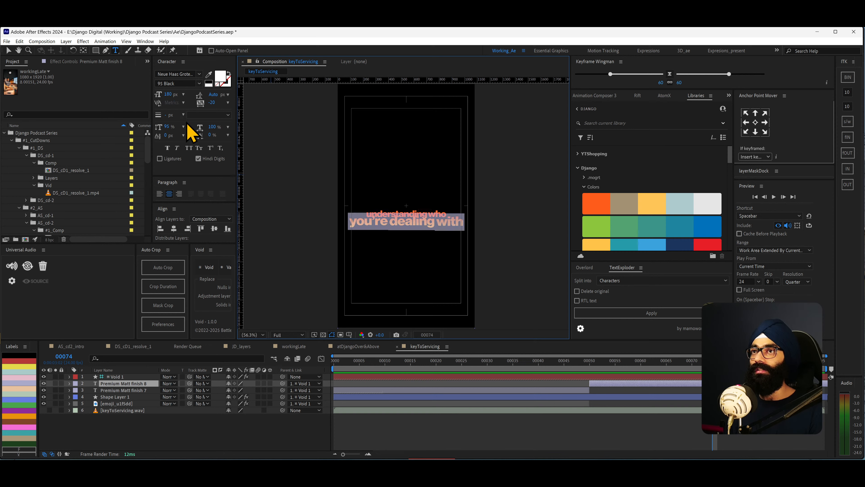
drag(210, 103, 215, 131)
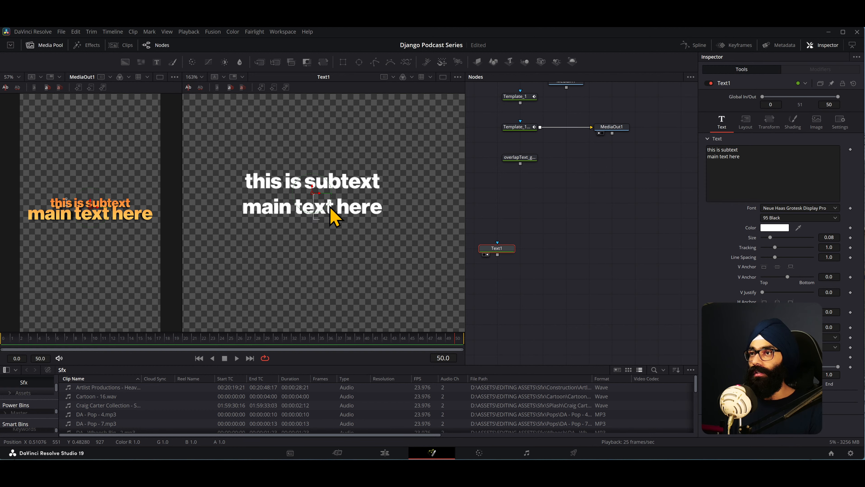
- Back in DaVinci Resolve, undo and restore the 95 Black font style, and reselect the Text1 node
key(ctrl+z)
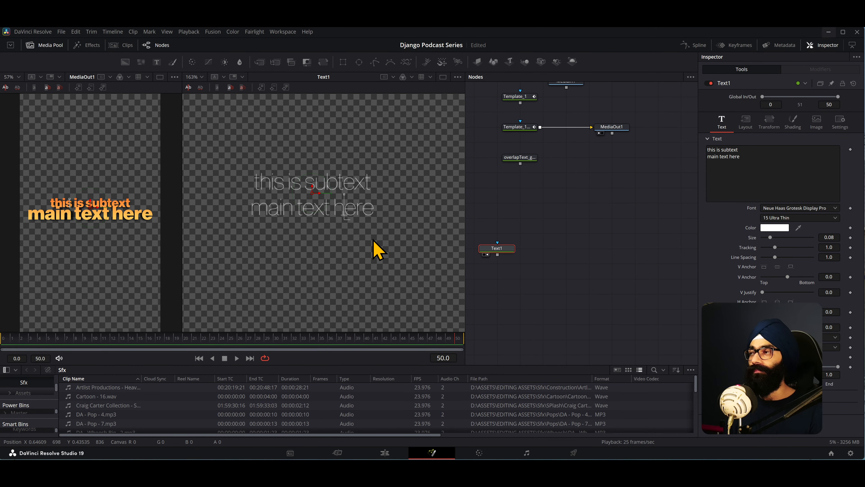
key(ctrl+shift+z)
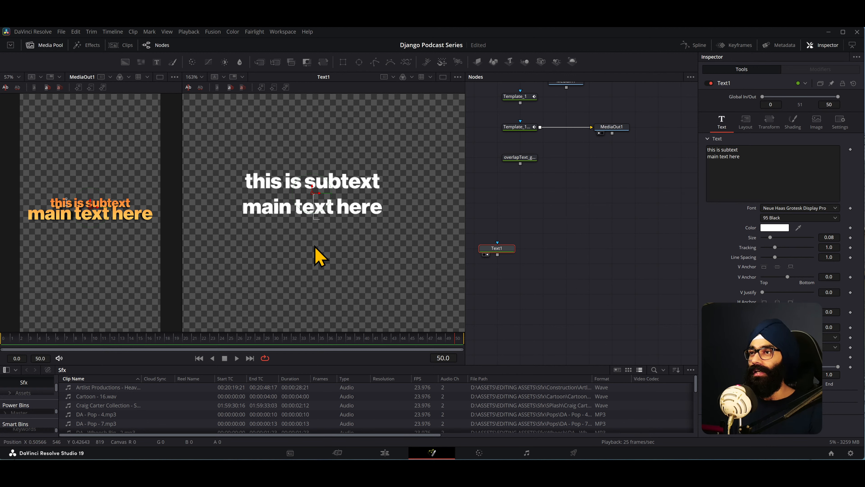
click(478, 258)
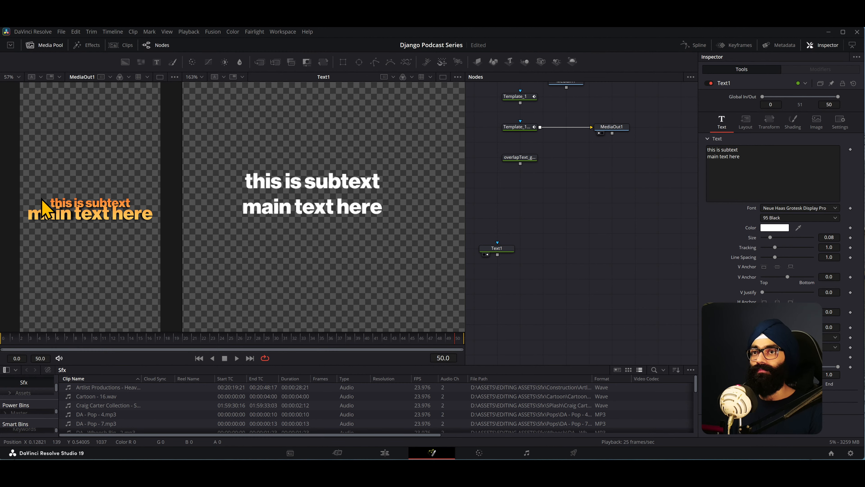
click(497, 250)
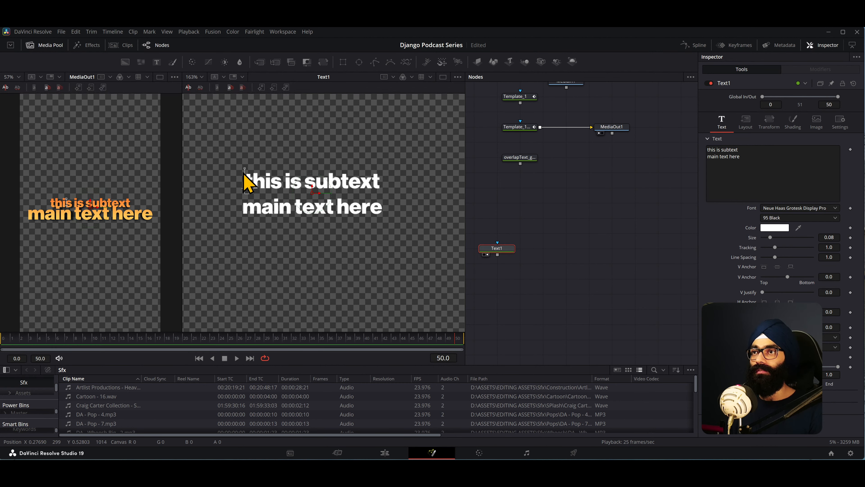
- Try to select the individual text lines in the Text1 viewer and adjust the tracking of just the second line
drag(245, 173, 282, 174)
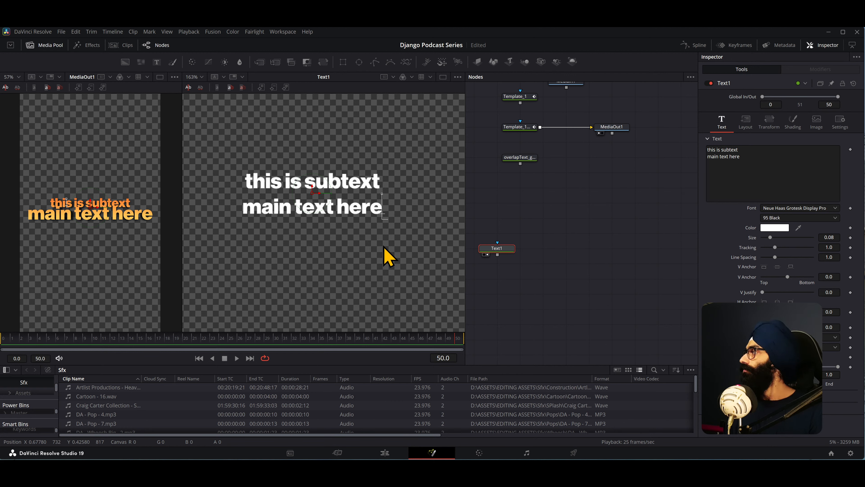
scroll(343, 218, down, 2)
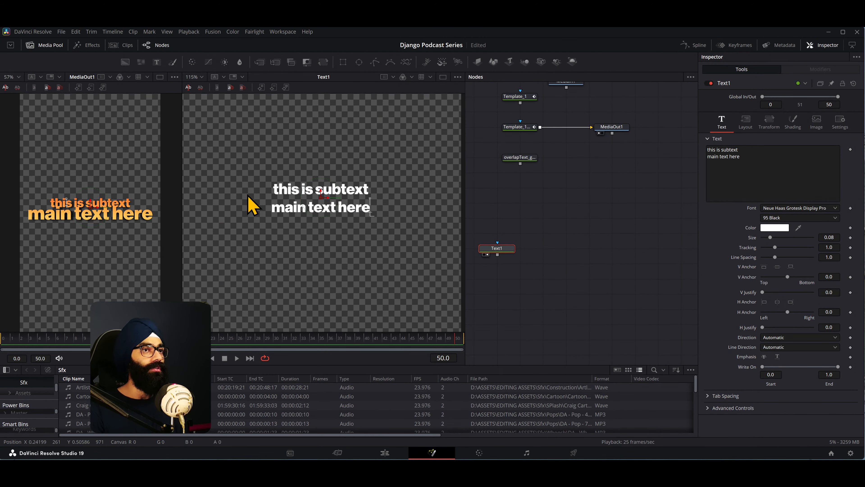
drag(242, 180, 379, 192)
drag(235, 205, 380, 219)
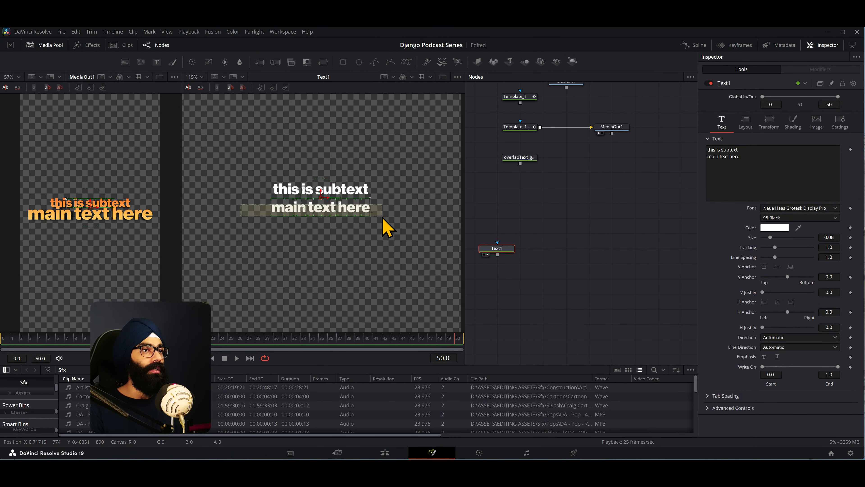
drag(775, 247, 780, 253)
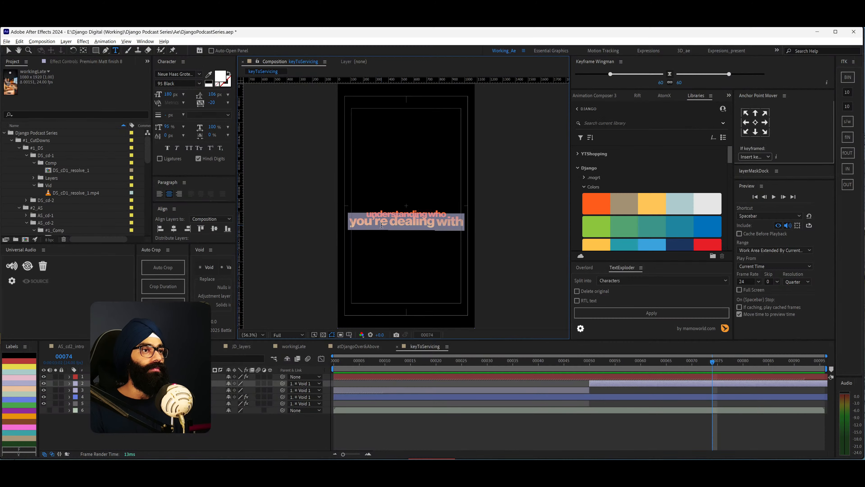
- Try resizing the selected line in After Effects, and return to DaVinci Resolve to test Text1's size and H Justify
drag(168, 95, 201, 49)
key(alt+Tab)
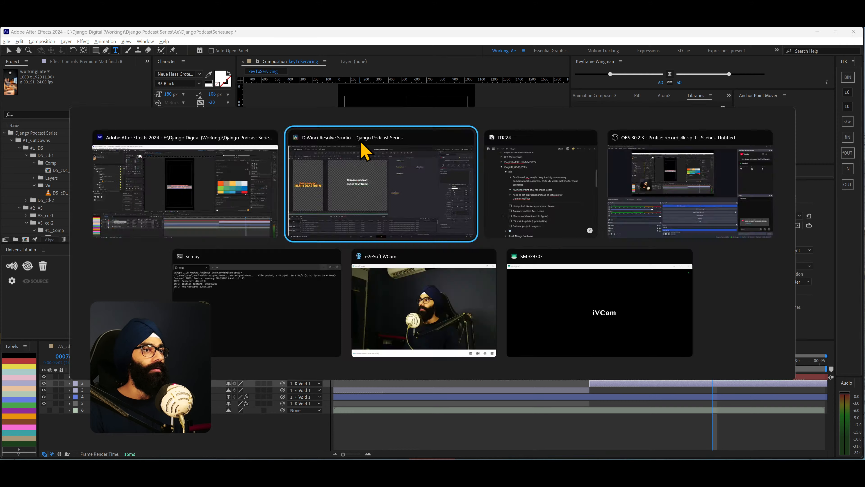
click(359, 146)
mouse_move(772, 239)
mouse_down()
mouse_move(798, 248)
mouse_move(776, 248)
mouse_up()
mouse_move(766, 330)
mouse_down()
mouse_move(796, 333)
mouse_move(762, 327)
mouse_up()
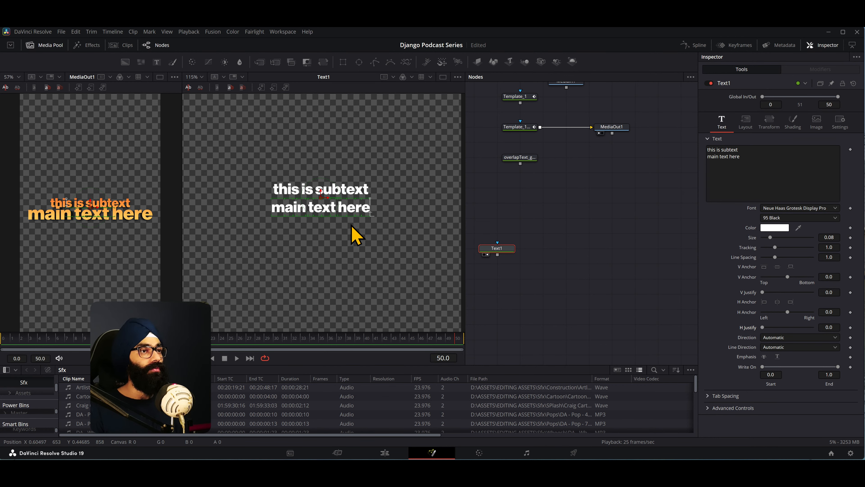
- Apply a Character Level Styling modifier to the Text1 styled text and open the modifier's controls
right_click(765, 170)
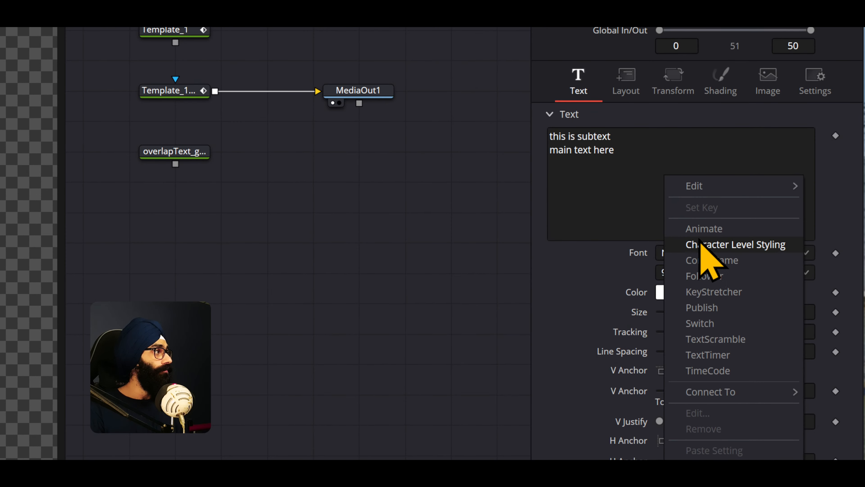
click(715, 244)
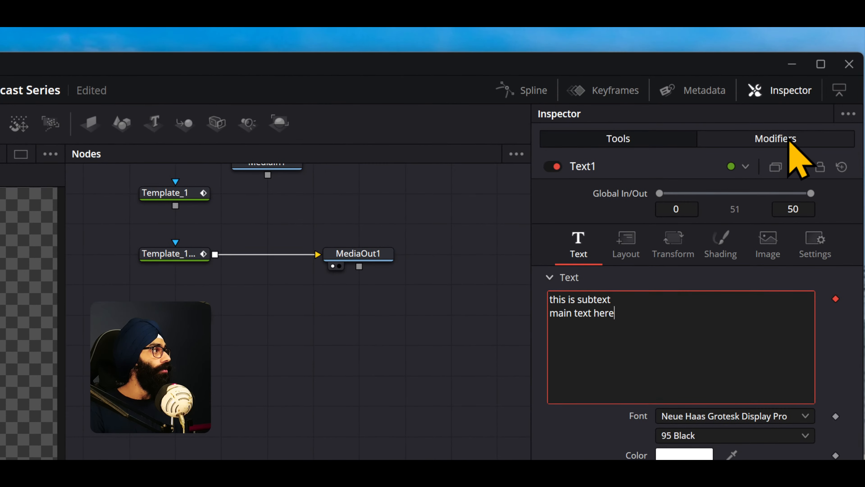
click(780, 143)
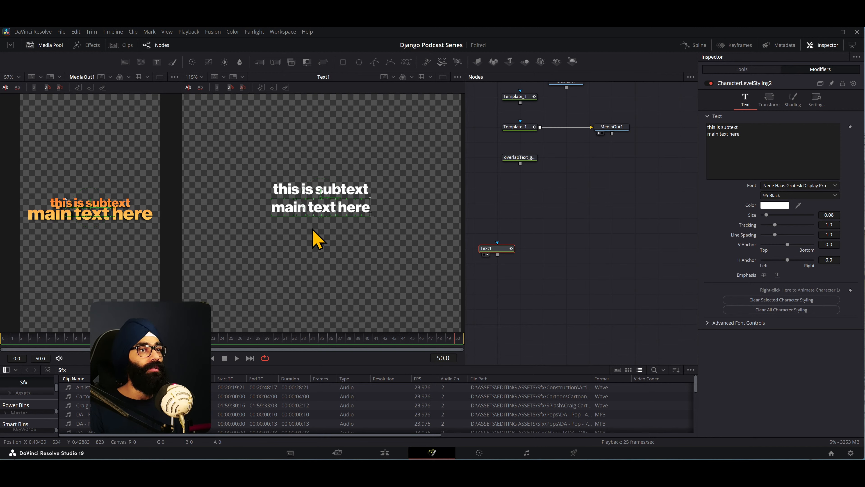
- Select the 'main text here' line in the viewer and set its character-level size to 0.173
click(395, 253)
drag(402, 256, 250, 207)
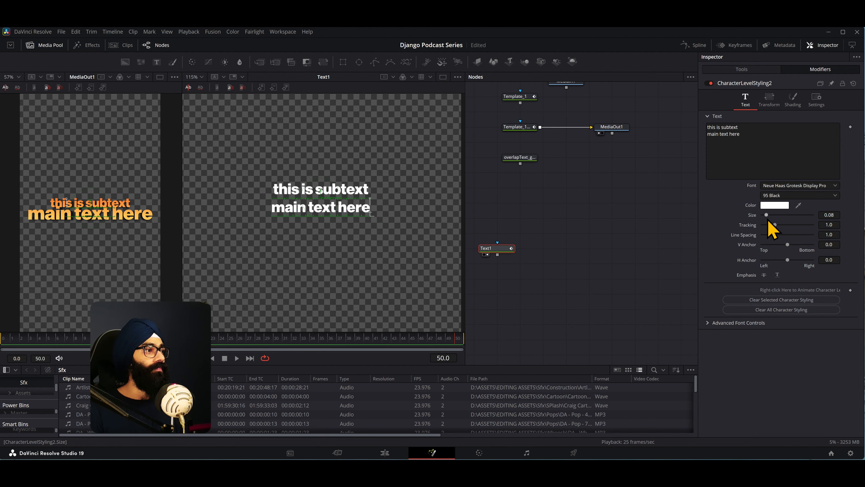
drag(768, 219, 772, 218)
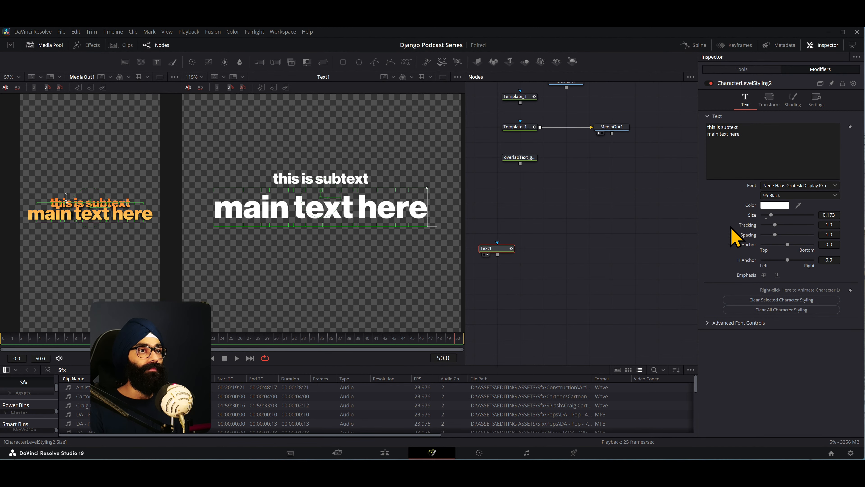
scroll(276, 242, down, 2)
scroll(87, 218, down, 1)
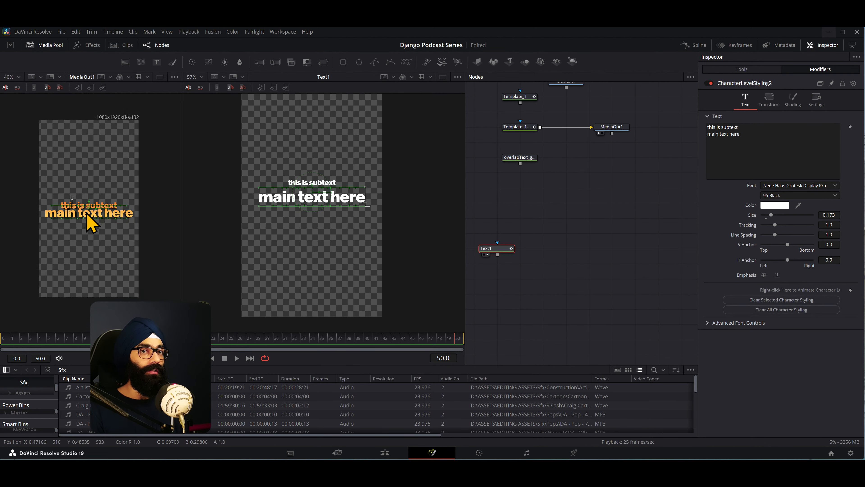
scroll(356, 197, up, 2)
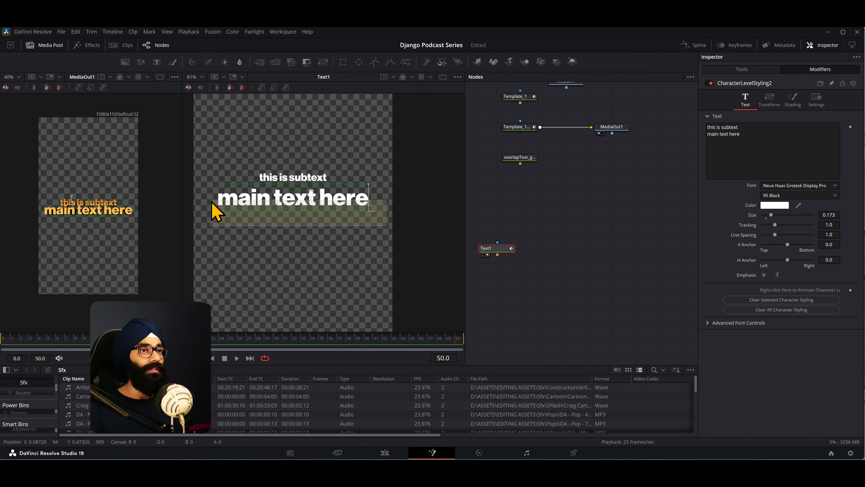
drag(771, 215, 771, 215)
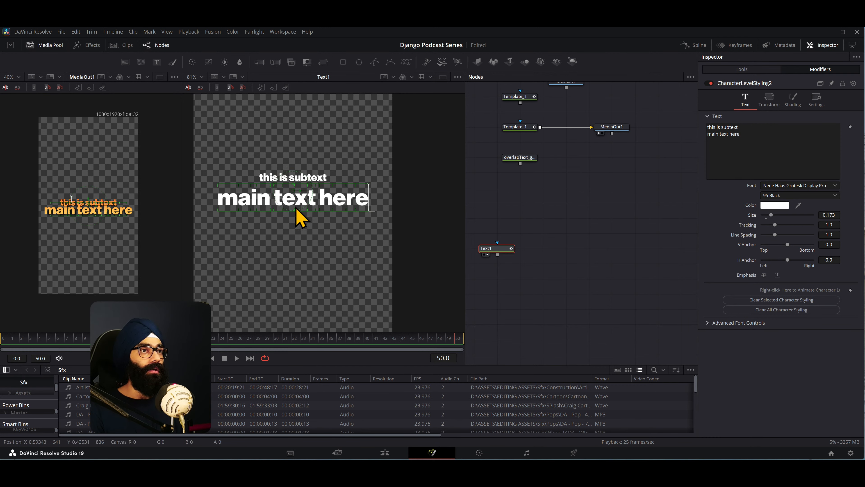
- Select the 'this is subtext' line in the viewer and set its character-level size to 0.118
drag(248, 154, 344, 183)
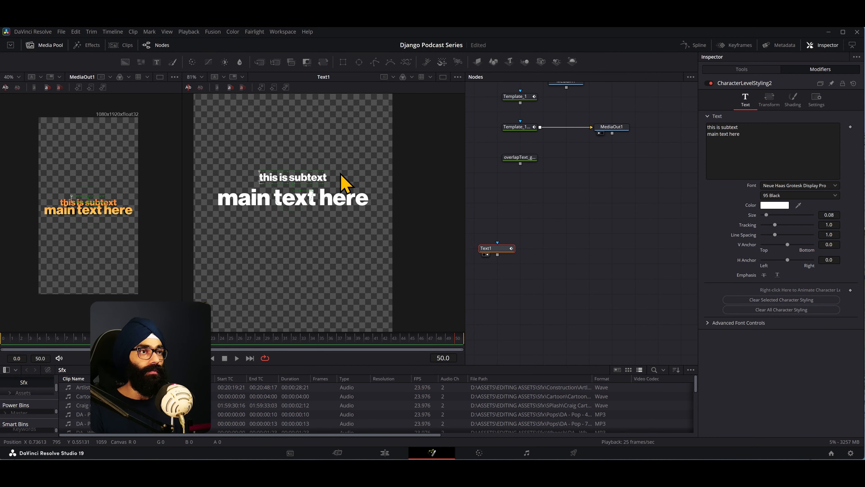
drag(767, 215, 770, 217)
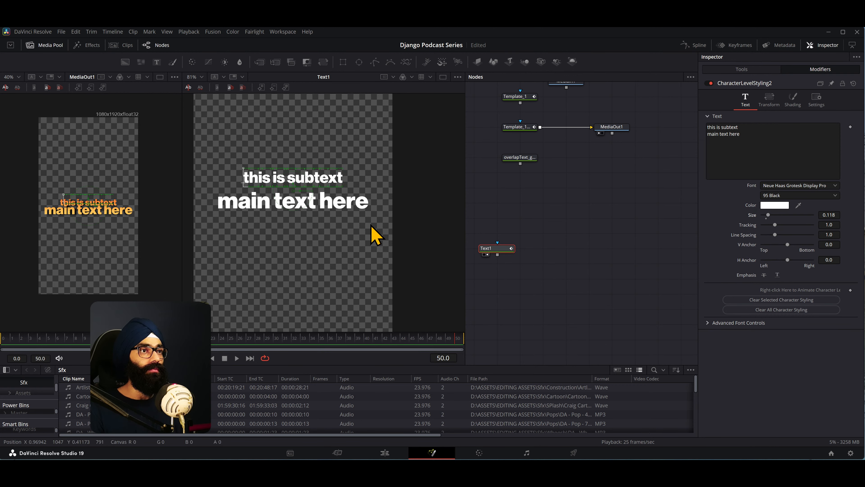
- Move the 'main text here' line closer to the subtext by setting its character-level transform Y offset to 0.066
drag(377, 223, 208, 205)
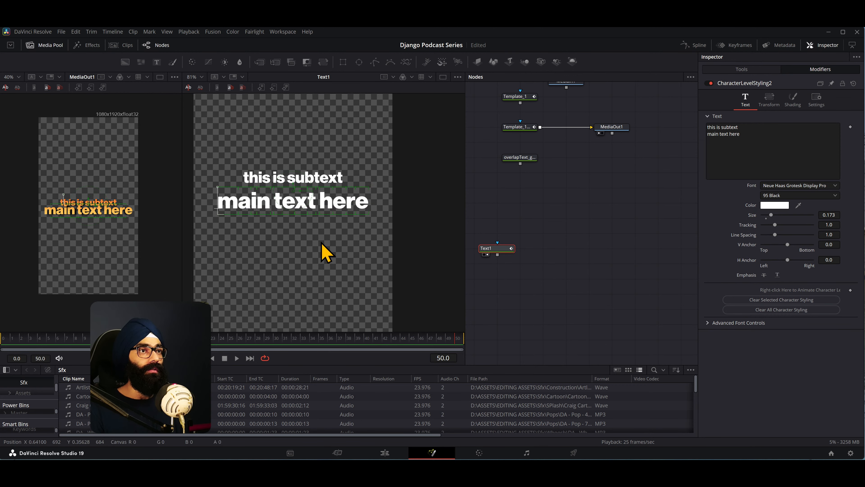
scroll(326, 254, down, 3)
scroll(324, 253, up, 1)
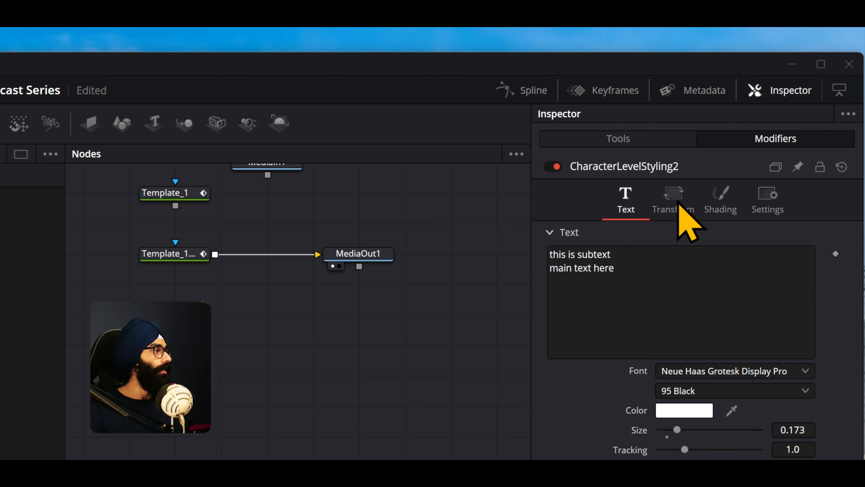
click(768, 100)
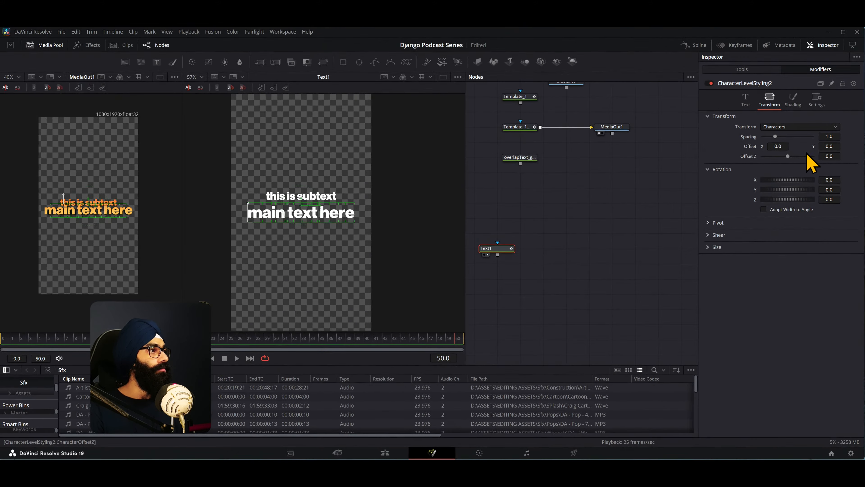
drag(829, 146, 834, 145)
click(293, 250)
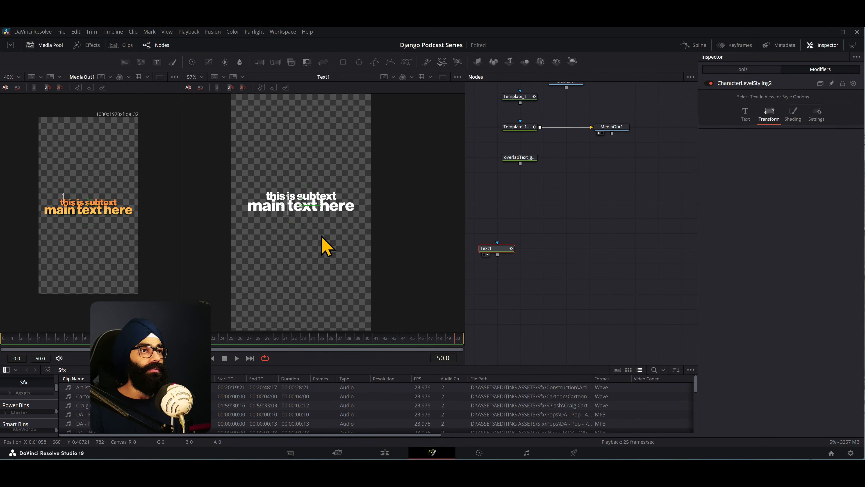
scroll(299, 212, up, 2)
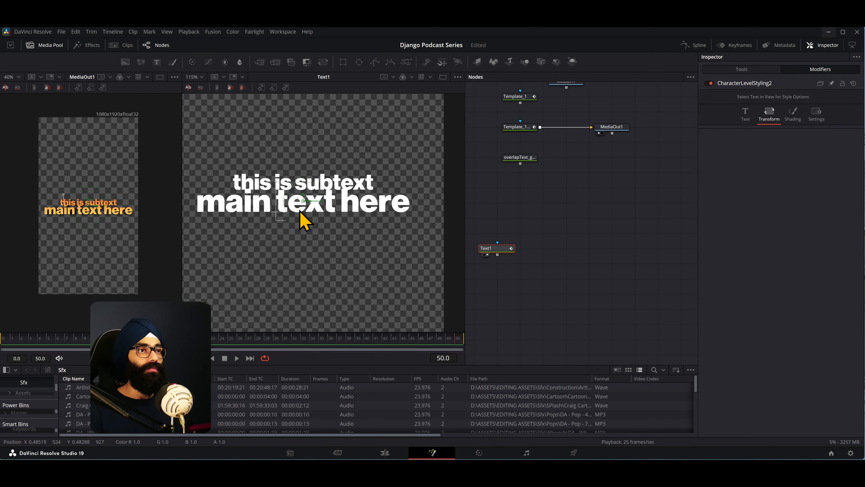
scroll(334, 213, up, 1)
scroll(344, 213, down, 2)
drag(399, 240, 223, 215)
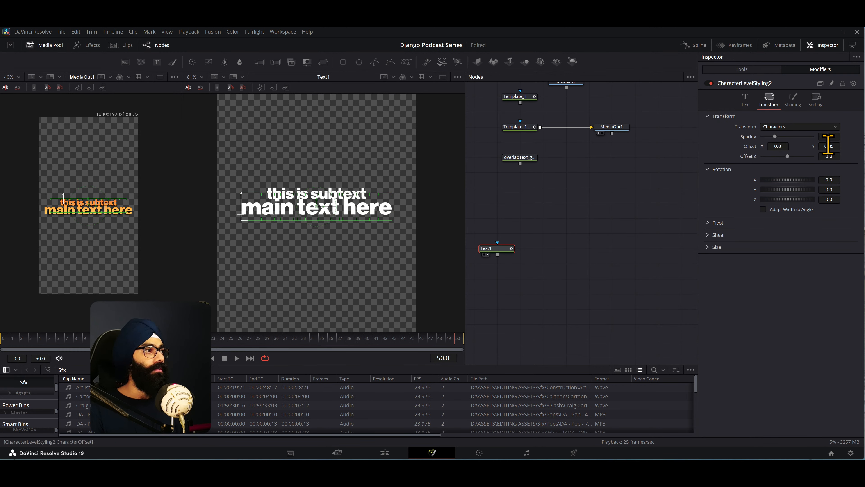
drag(829, 145, 834, 145)
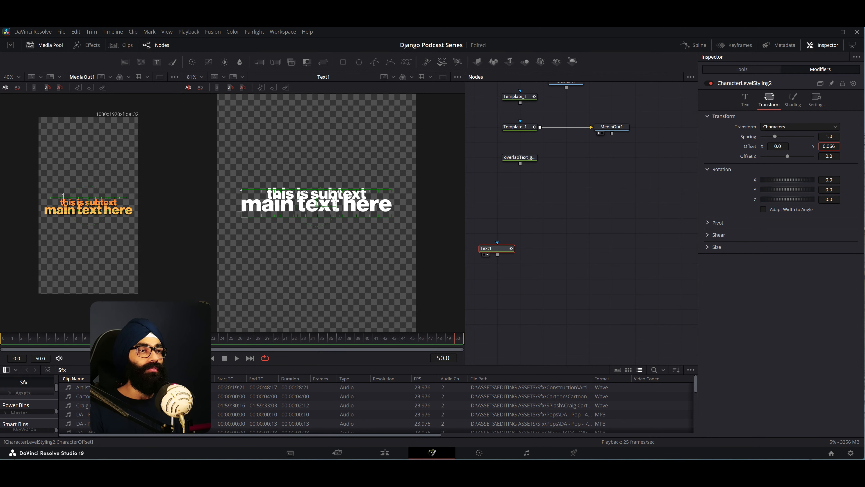
click(331, 244)
scroll(319, 252, down, 1)
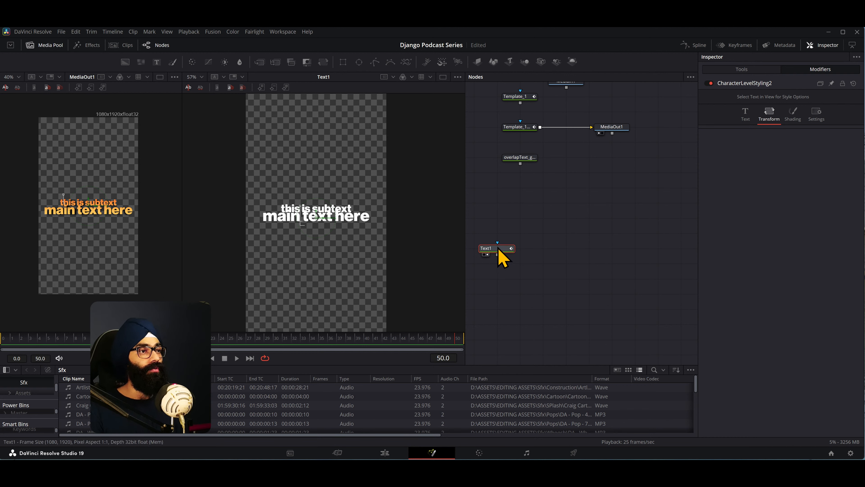
- Move the Text1 node up nearer the other nodes and open the shading settings of Text1 itself instead of its modifier
drag(499, 250, 509, 220)
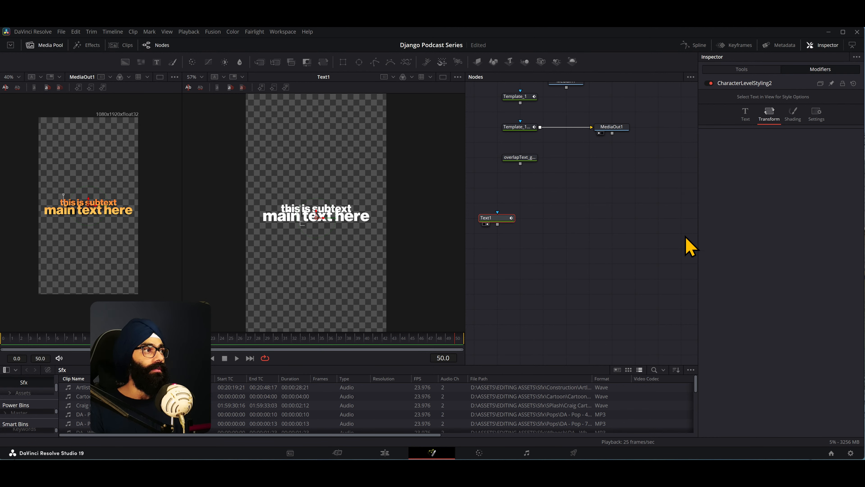
click(747, 116)
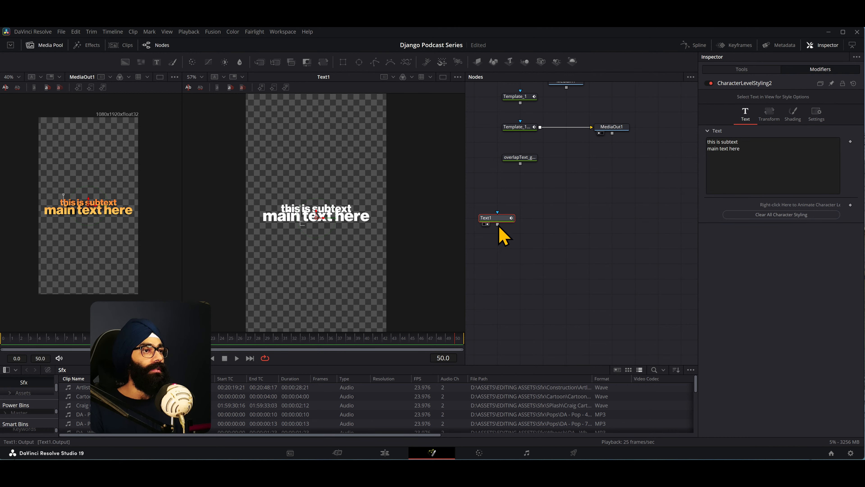
click(746, 70)
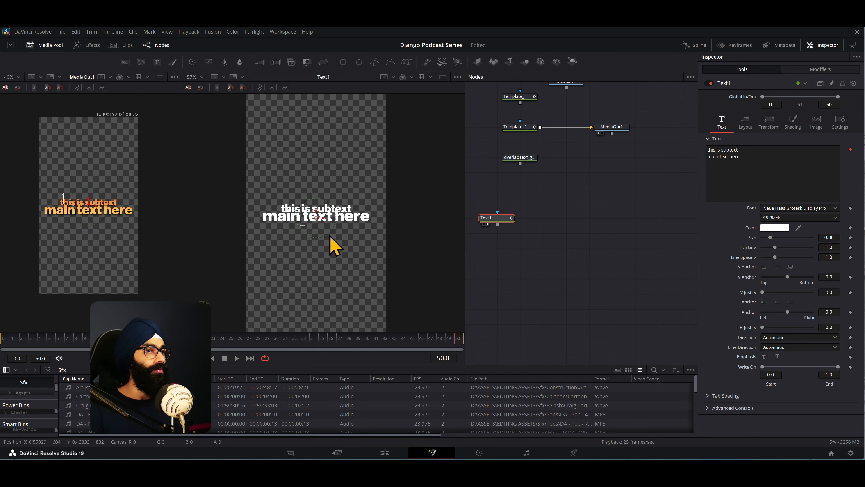
drag(323, 242, 318, 233)
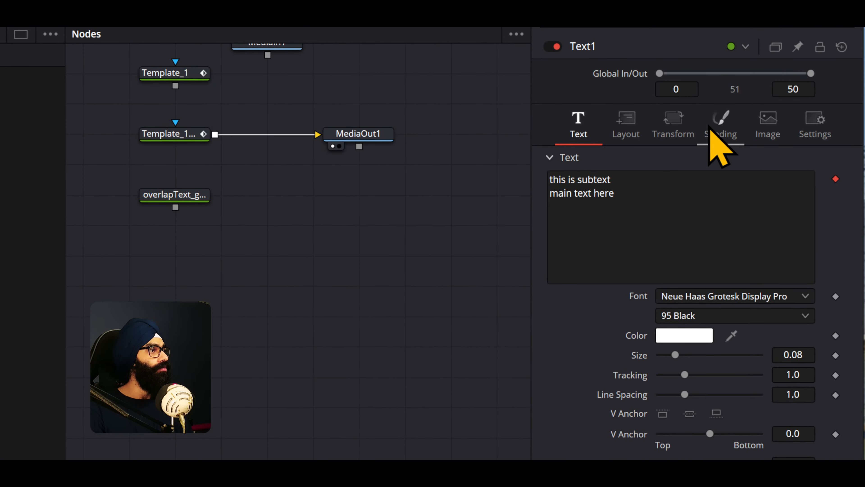
click(722, 132)
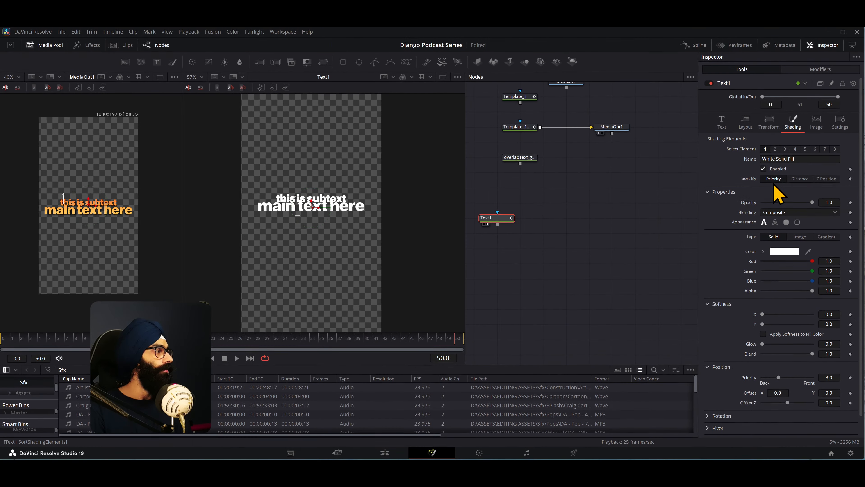
- Look through Text1's shading elements 1 to 5 to see what each one provides and whether it is enabled
click(776, 149)
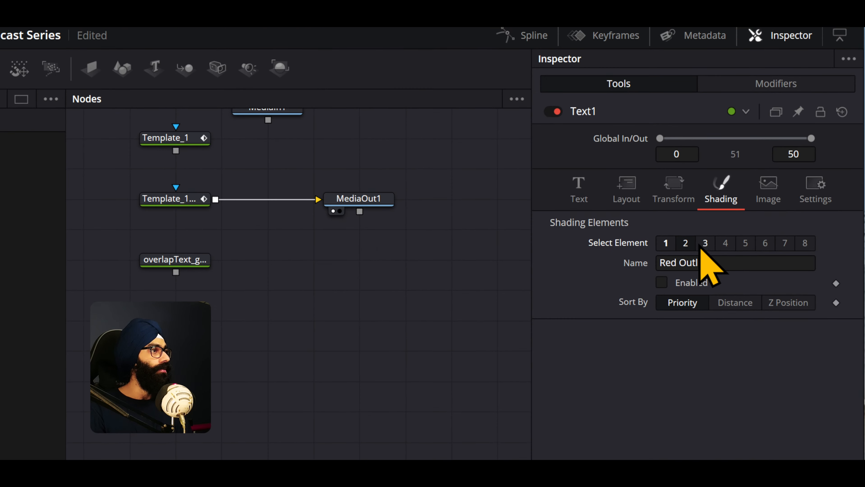
click(785, 149)
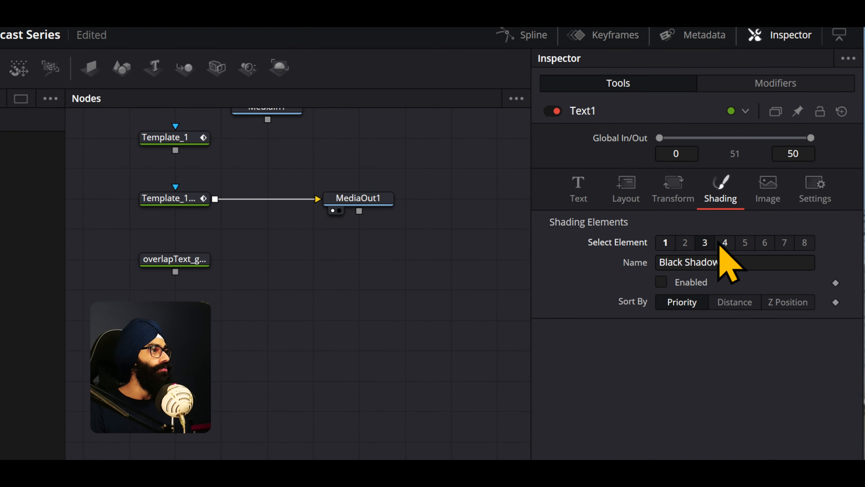
click(720, 242)
click(745, 243)
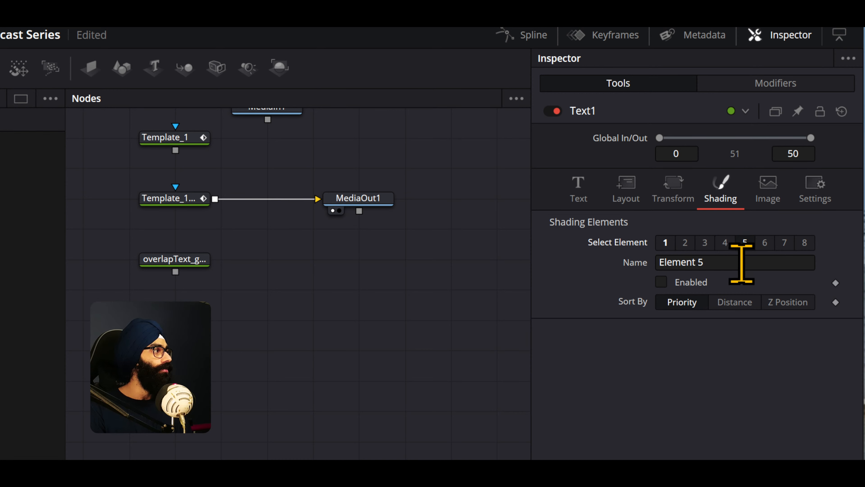
click(725, 242)
click(706, 243)
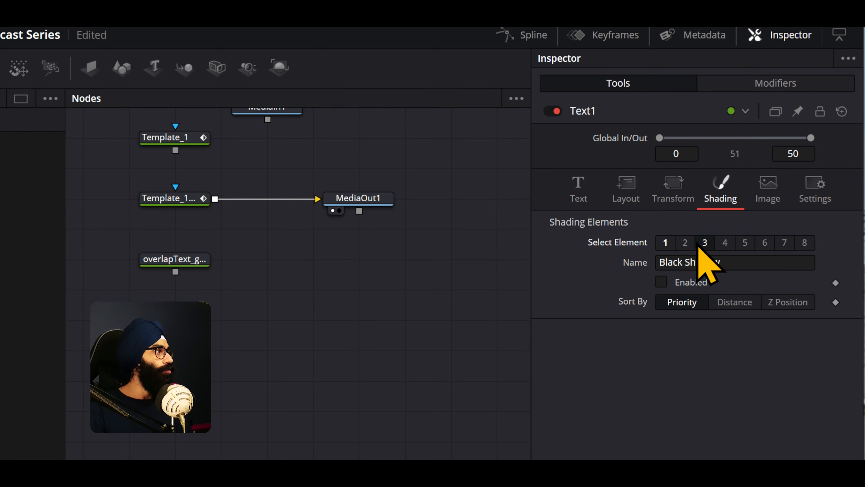
click(685, 242)
click(666, 242)
click(685, 242)
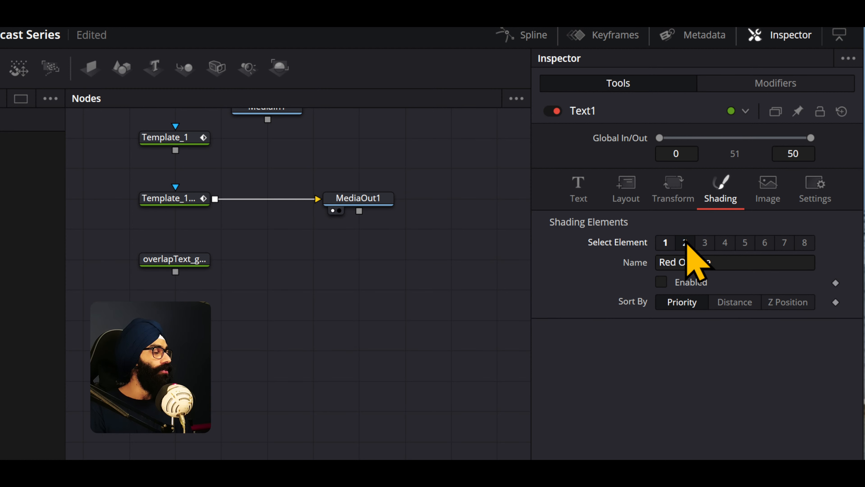
click(666, 244)
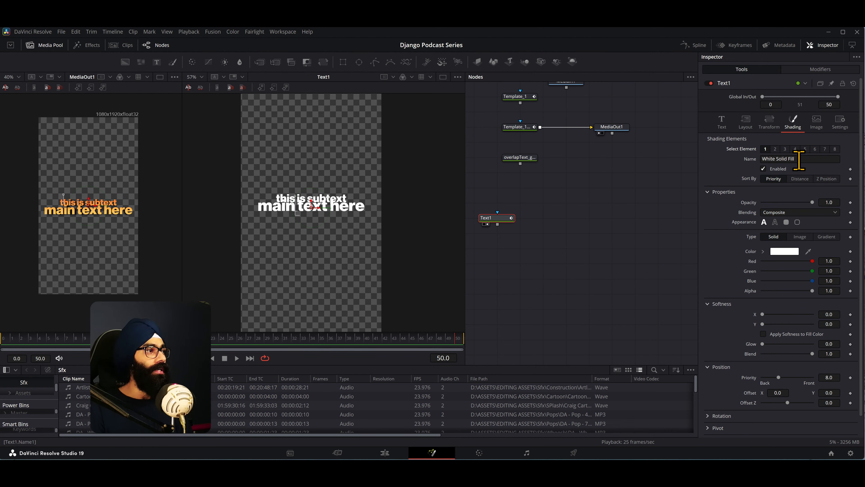
- Try enabling shading element 2, Red Outline, on Text1 and disable it again
click(776, 150)
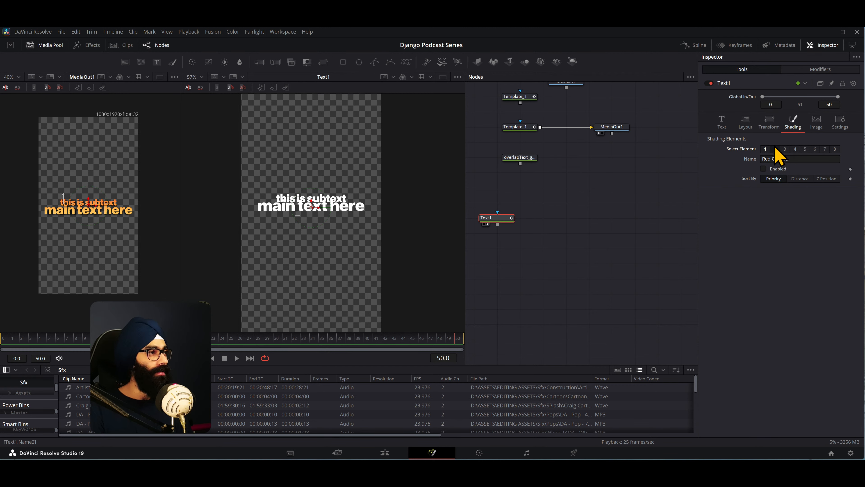
click(764, 169)
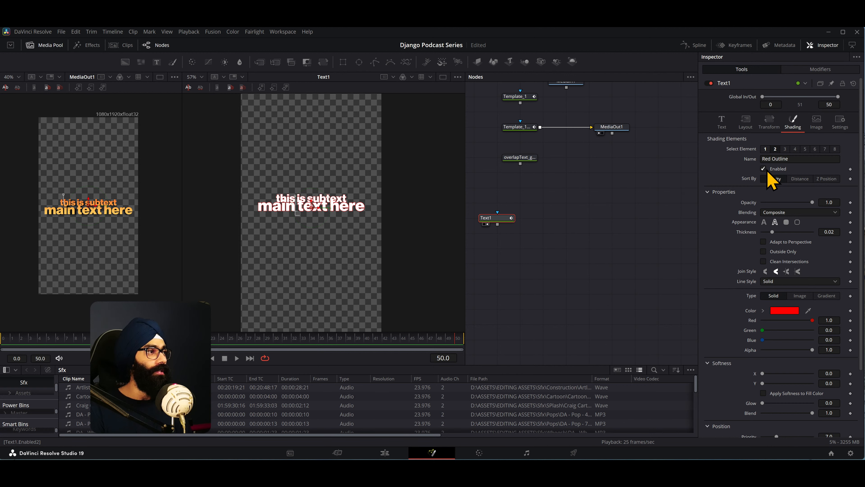
click(764, 169)
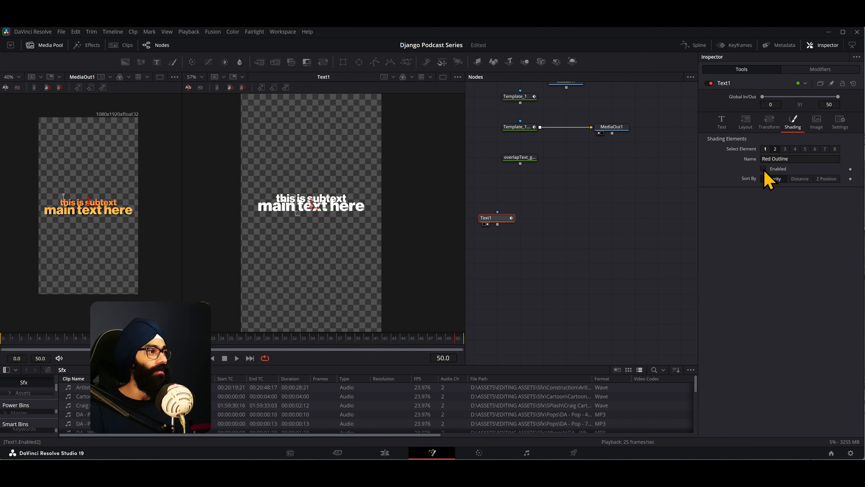
- Set the fill type of Text1's shading element 1 to Gradient and widen the Text1 viewer to inspect the text
click(768, 151)
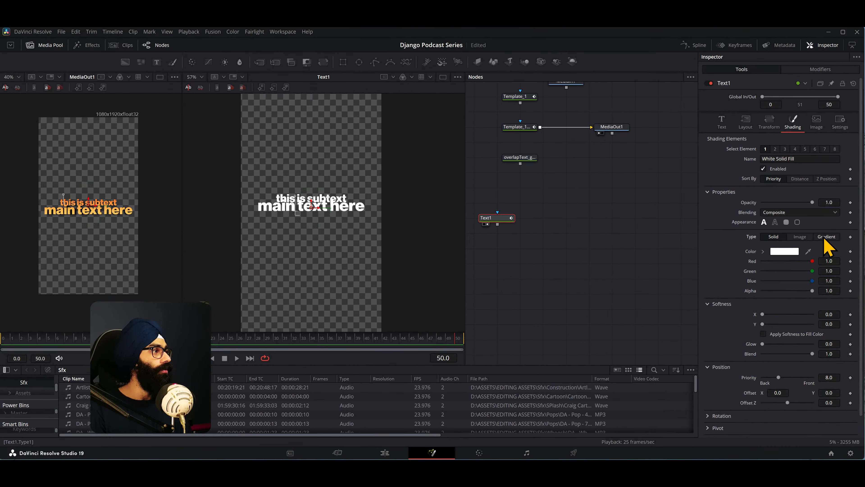
click(789, 209)
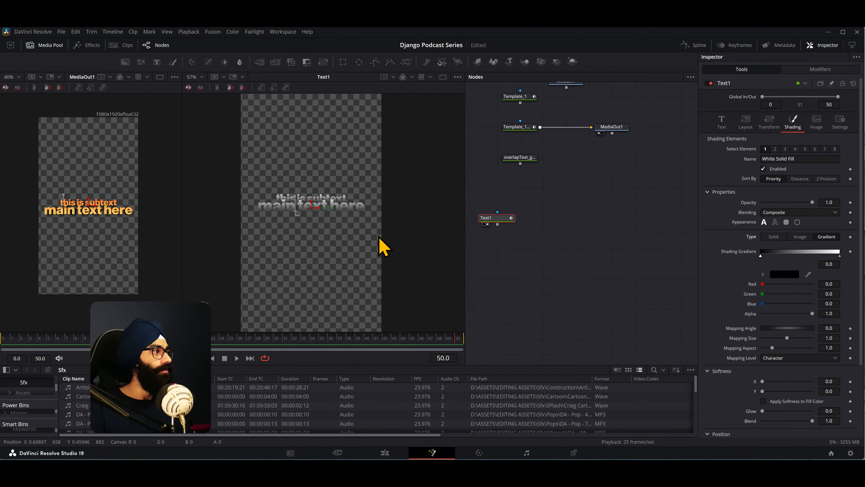
drag(466, 280, 653, 280)
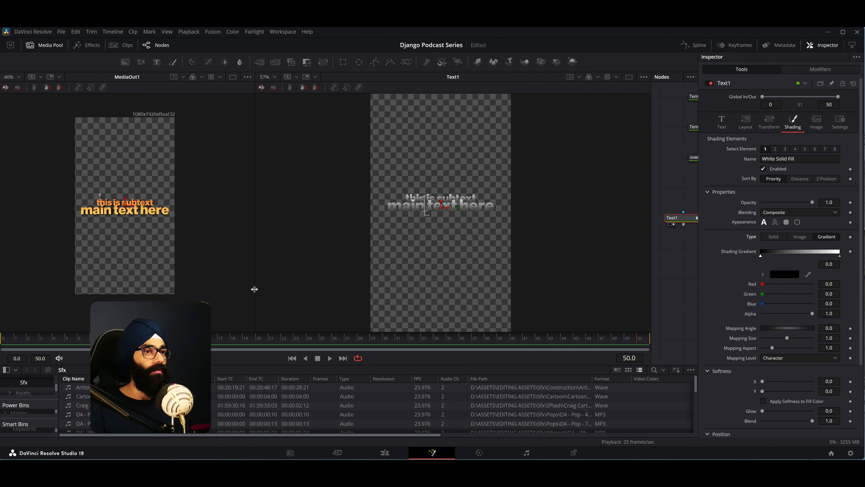
drag(254, 289, 492, 299)
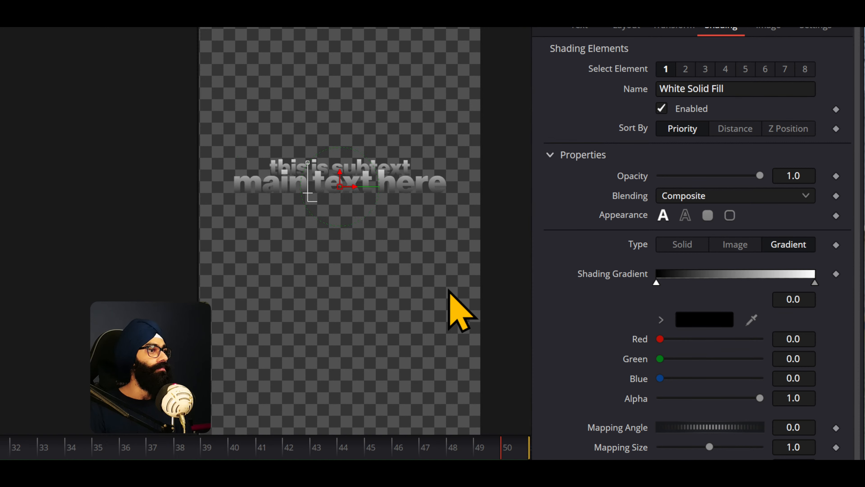
drag(449, 289, 475, 330)
scroll(456, 285, up, 2)
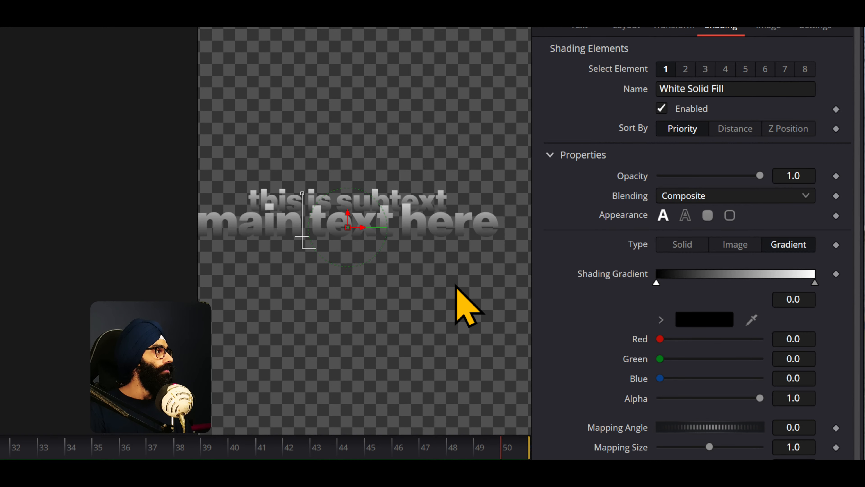
drag(422, 254, 432, 255)
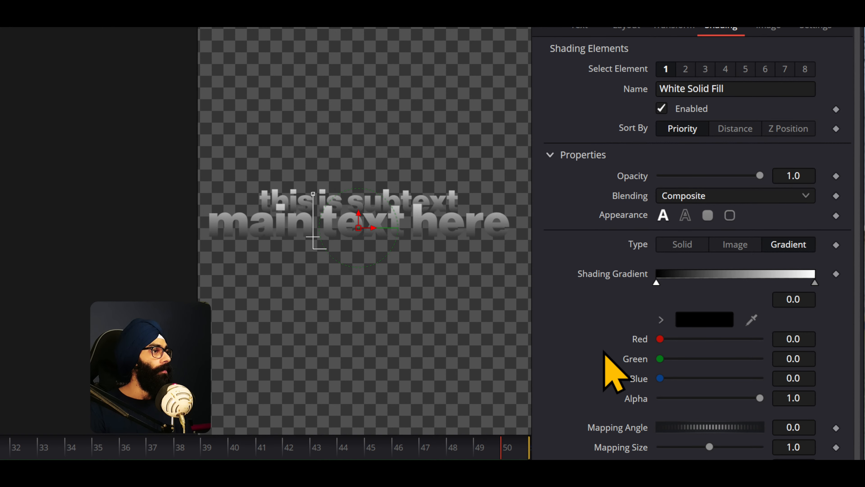
scroll(602, 351, down, 3)
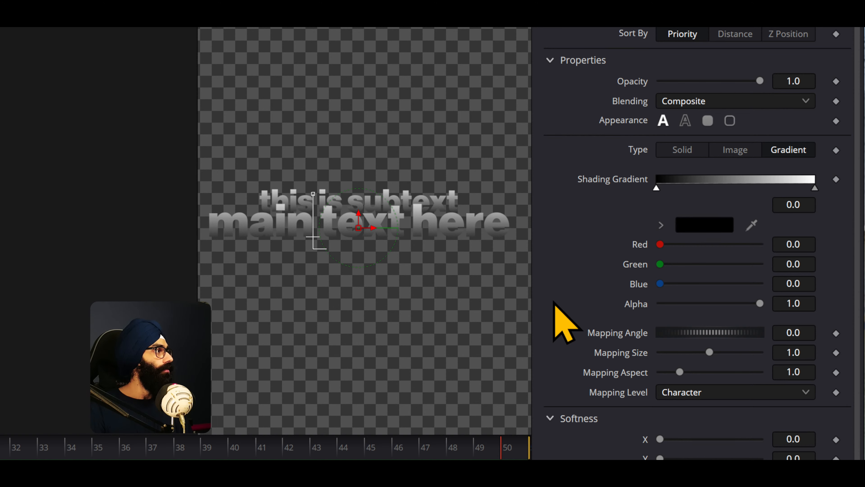
- Switch to After Effects, finish text editing and search the selected text layer's properties for 'grad', clearing the search when done
key(alt+Tab)
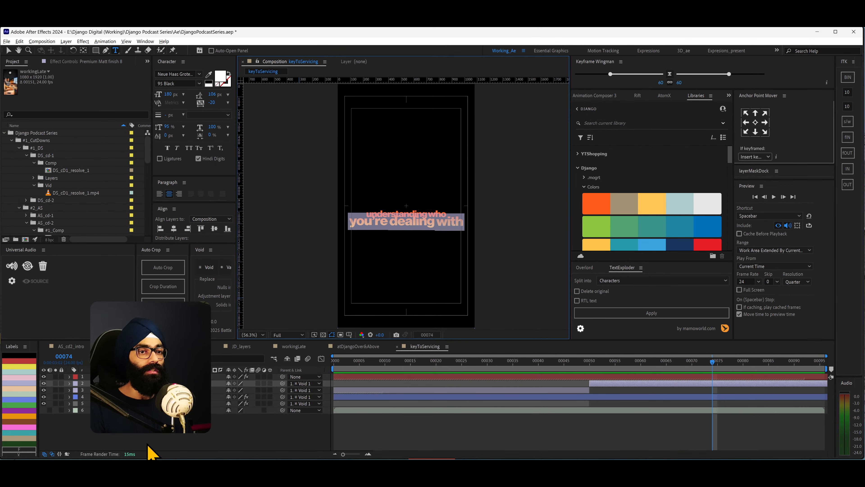
click(148, 429)
click(149, 384)
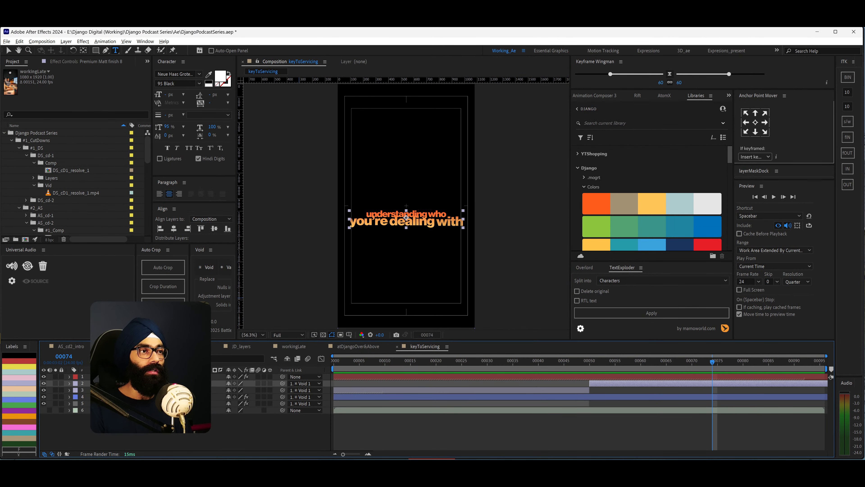
key(ctrl+grave)
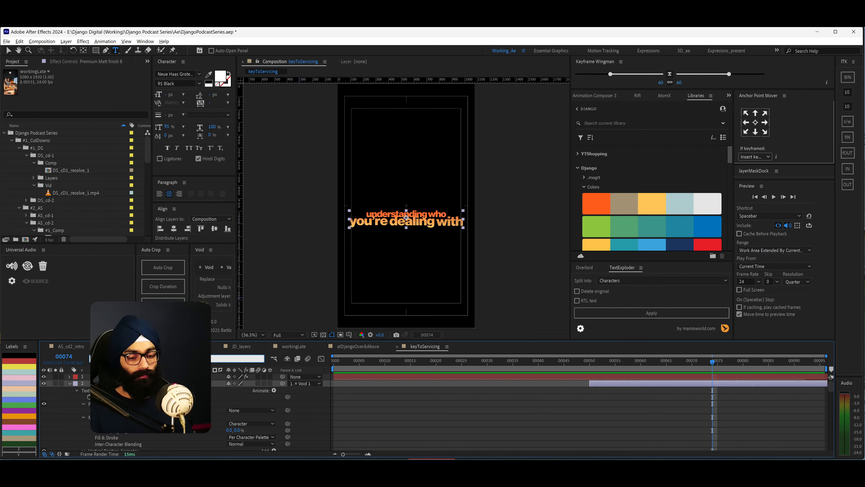
text(grad)
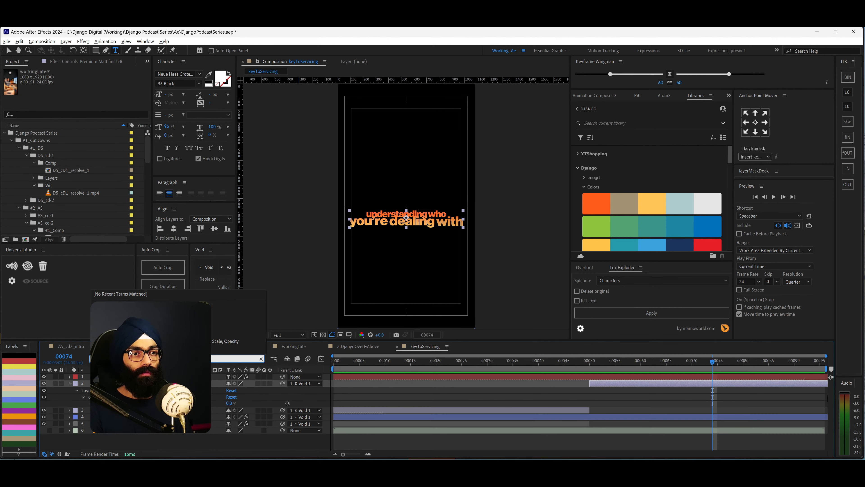
click(261, 358)
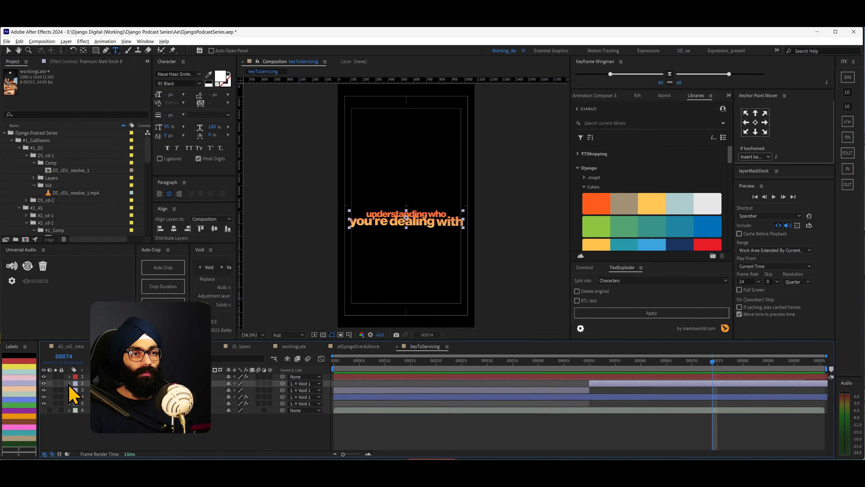
- Open the gradient editor of the selected text layer's gradient style and pick up the yellow stop's hex colour, FFC557
click(70, 384)
click(77, 404)
scroll(95, 411, down, 1)
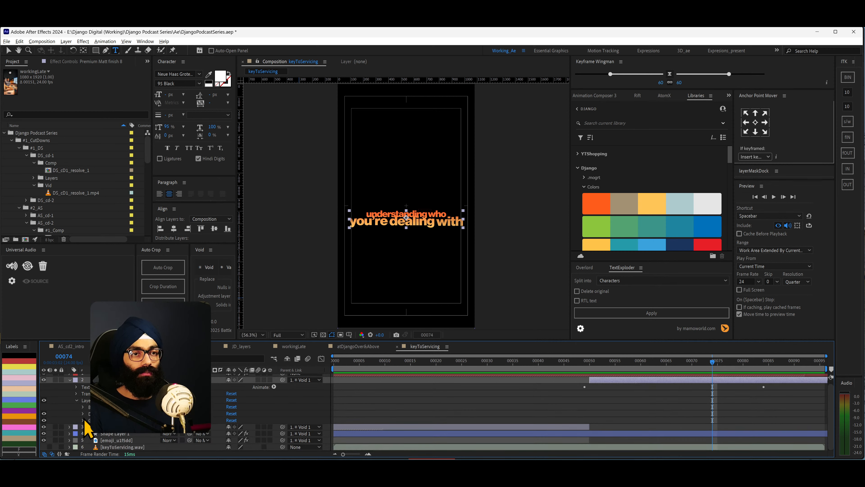
click(83, 420)
scroll(109, 417, down, 3)
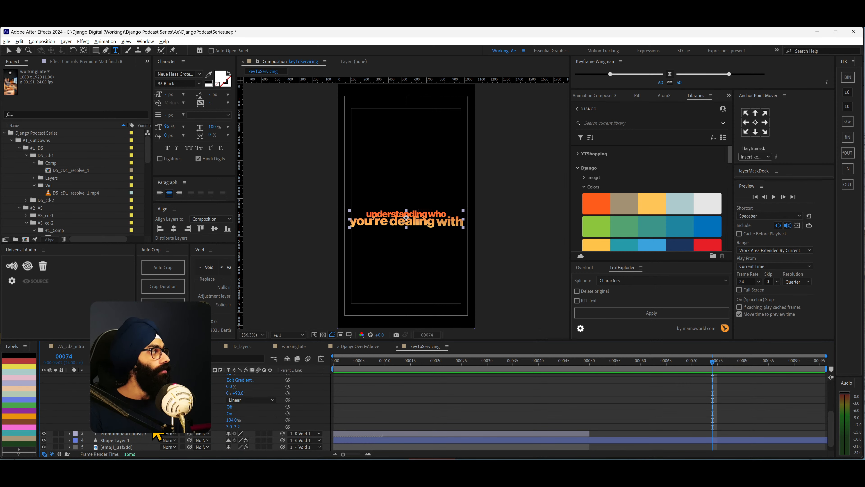
scroll(160, 433, up, 2)
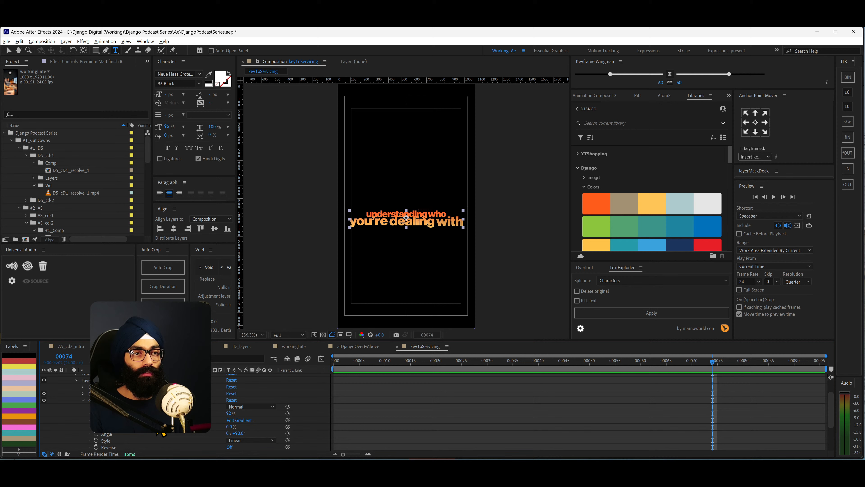
click(248, 420)
drag(274, 99, 472, 115)
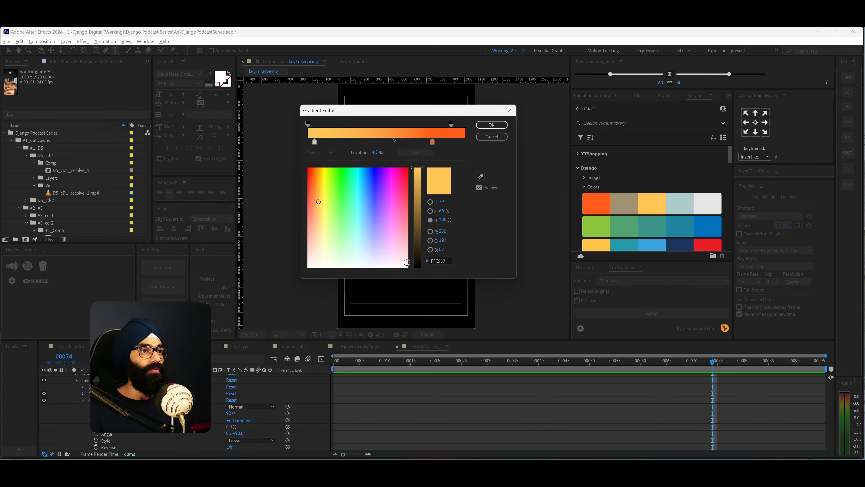
- Switch to DaVinci Resolve, move the start stop of Text1's shading gradient to about 0.035 and colour it FFC557
key(alt+Tab)
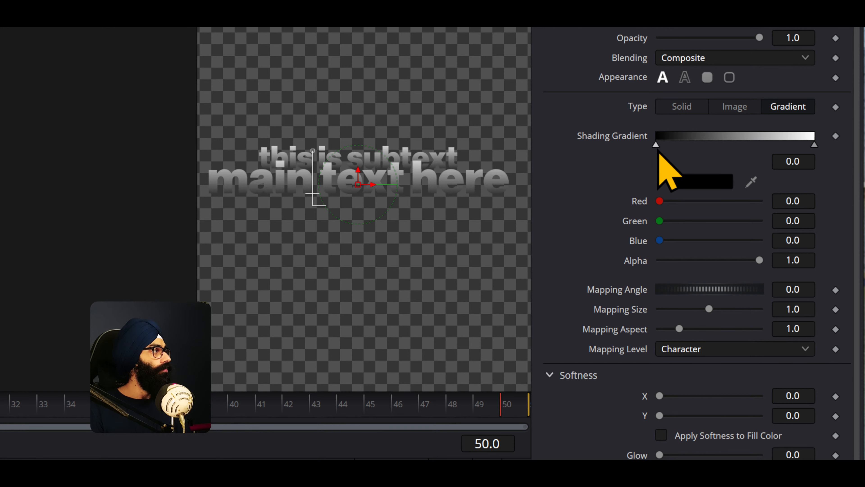
drag(656, 144, 661, 145)
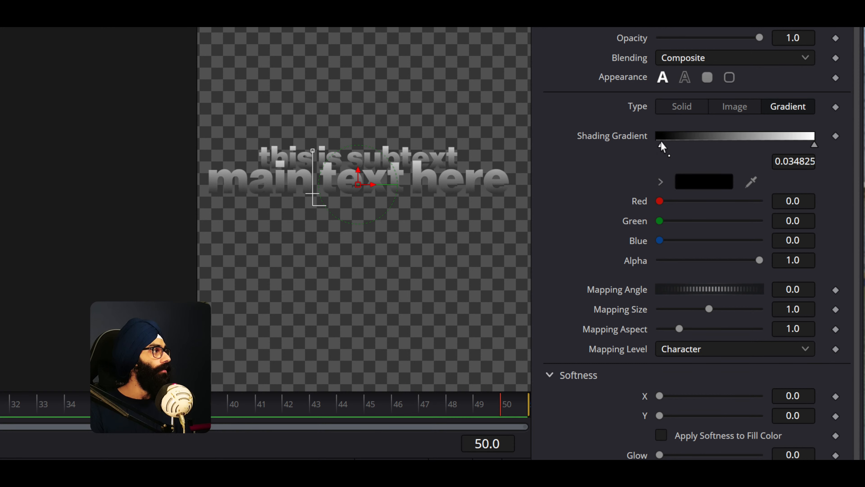
click(701, 186)
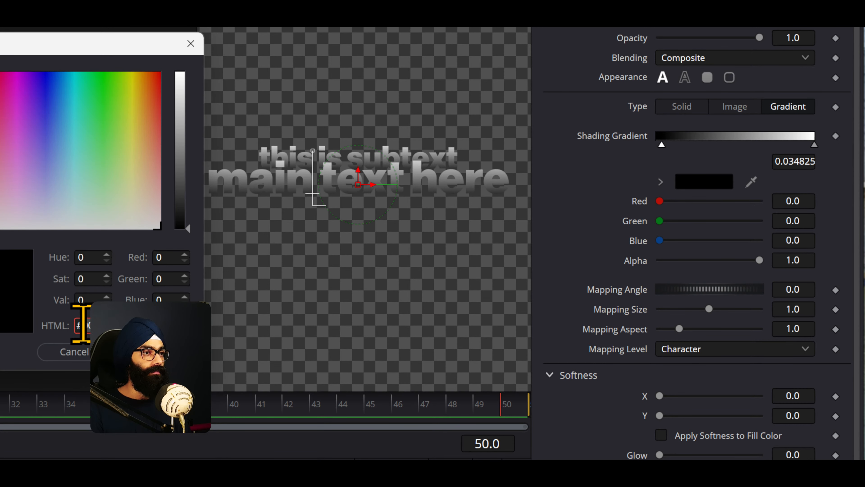
text(FFC557)
click(153, 352)
- Copy the orange stop's hex colour FF5C1B from the After Effects gradient and apply it to the end stop of Text1's shading gradient
key(alt+Tab)
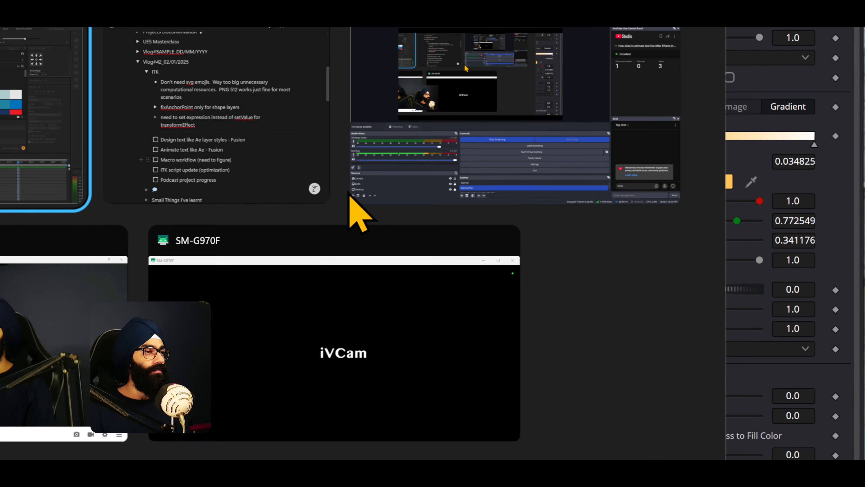
click(0, 16)
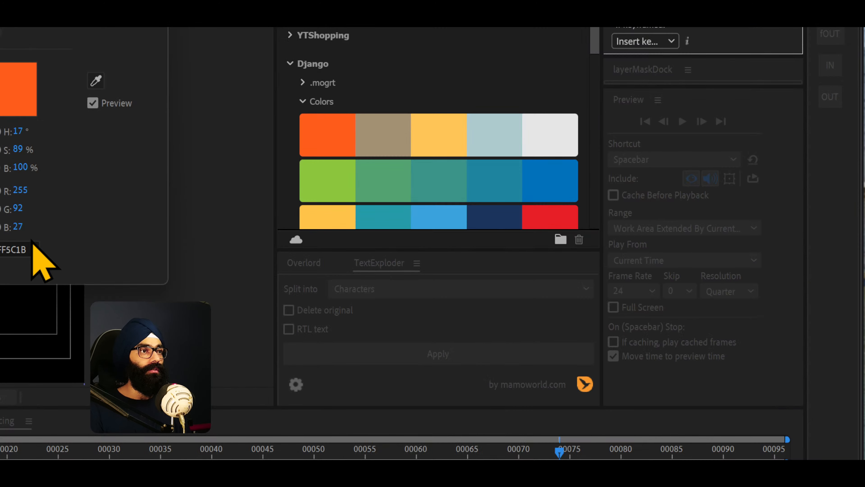
double_click(7, 250)
key(ctrl+c)
key(alt+Tab)
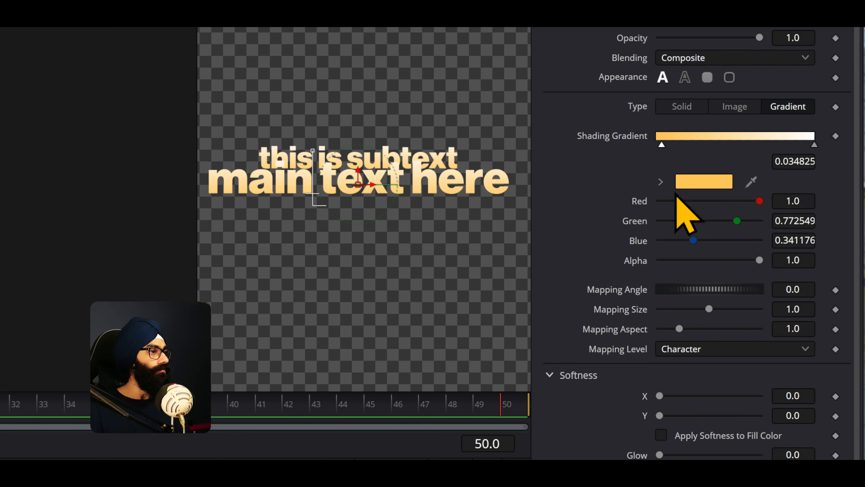
click(814, 145)
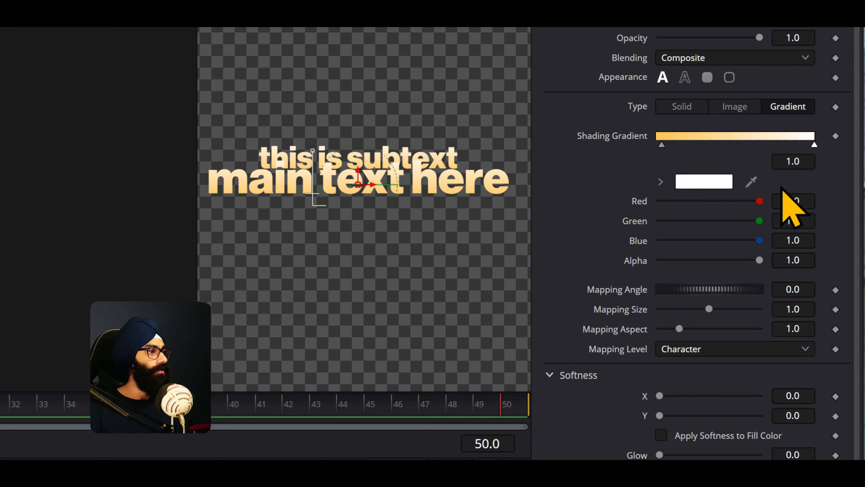
click(728, 181)
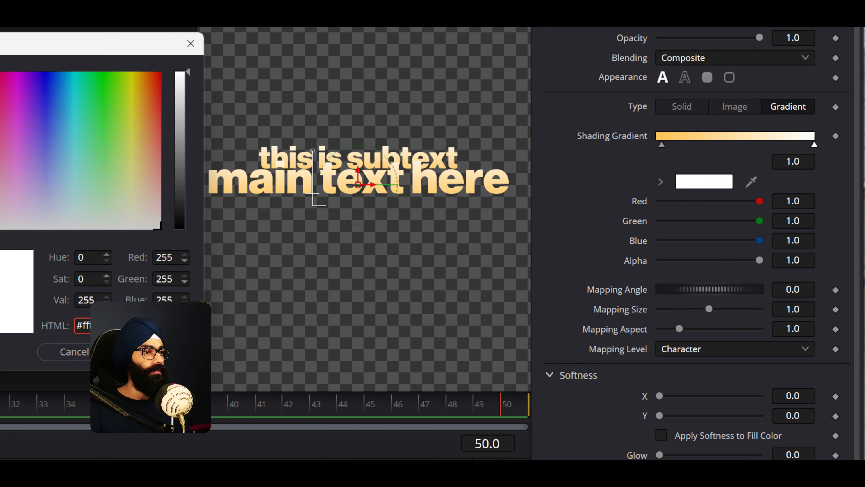
key(ctrl+v)
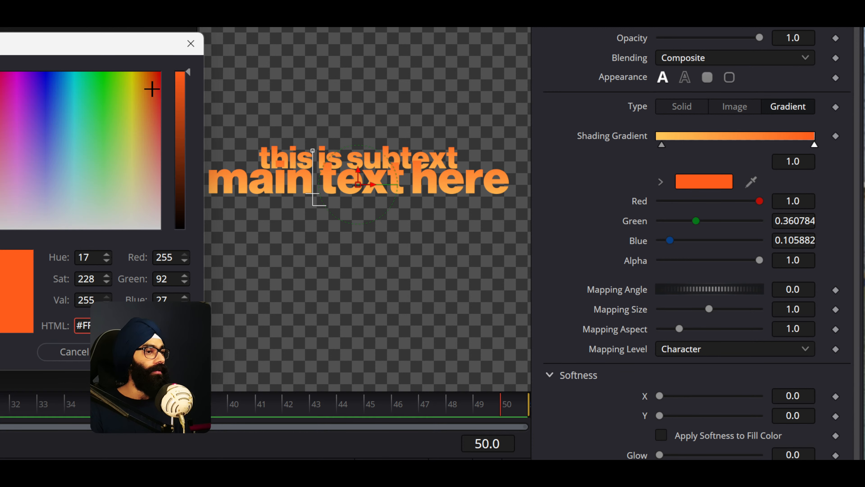
click(155, 351)
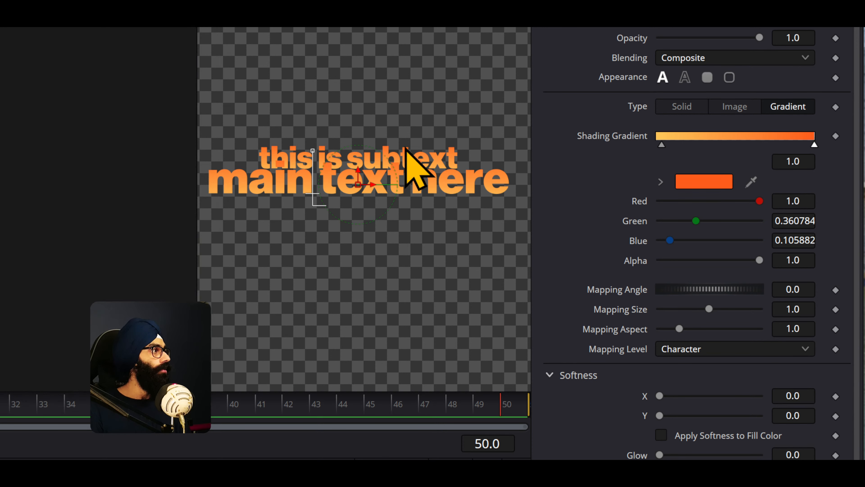
- Set the gradient's mapping level to Text for shading element 1
drag(442, 194, 448, 215)
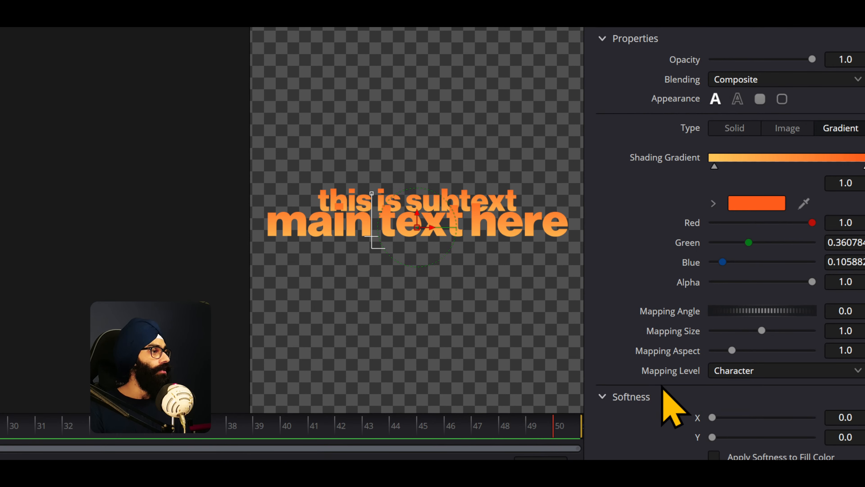
scroll(681, 361, down, 3)
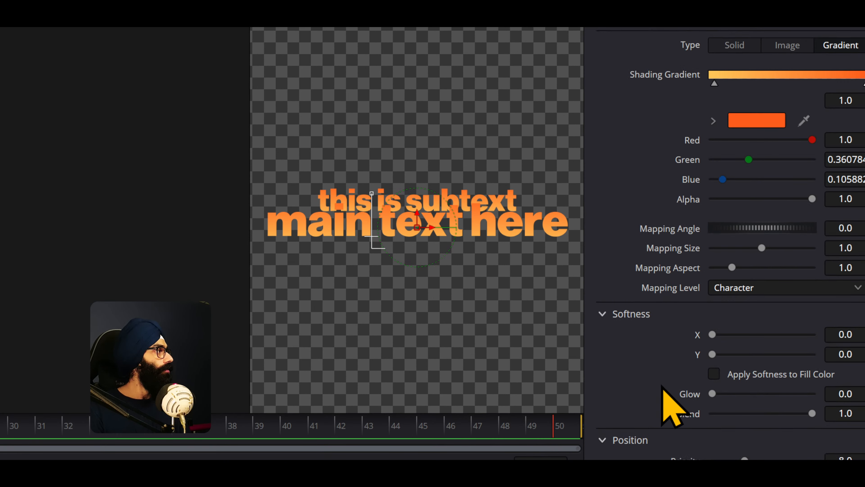
scroll(677, 350, up, 3)
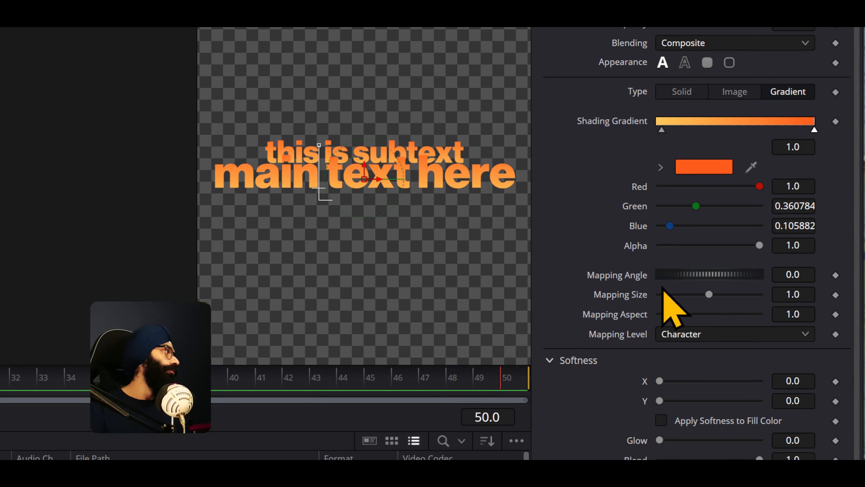
click(683, 334)
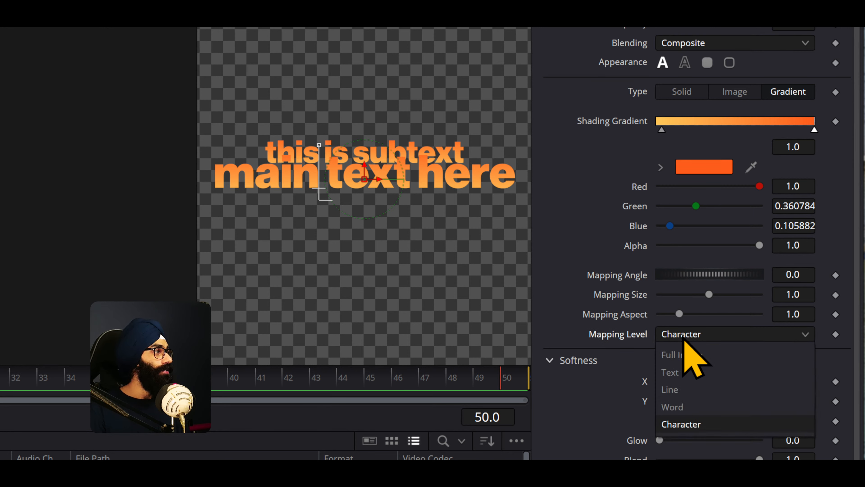
click(700, 372)
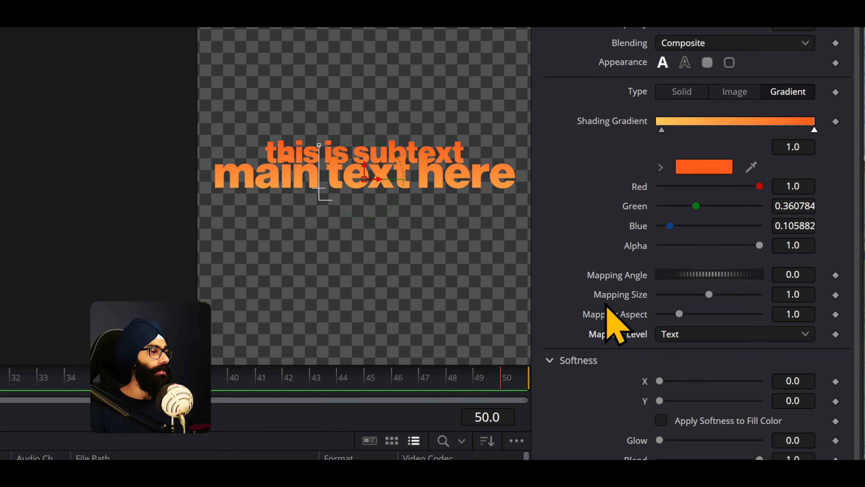
- Set the gradient's mapping size to 0.709 and mapping aspect to 0.827, and move its yellow stop to about 0.28 and orange stop to about 0.88
mouse_move(709, 294)
mouse_down()
mouse_move(659, 295)
mouse_move(718, 295)
mouse_move(673, 296)
mouse_move(700, 297)
mouse_move(712, 313)
mouse_move(663, 313)
mouse_move(694, 313)
mouse_move(676, 313)
mouse_up()
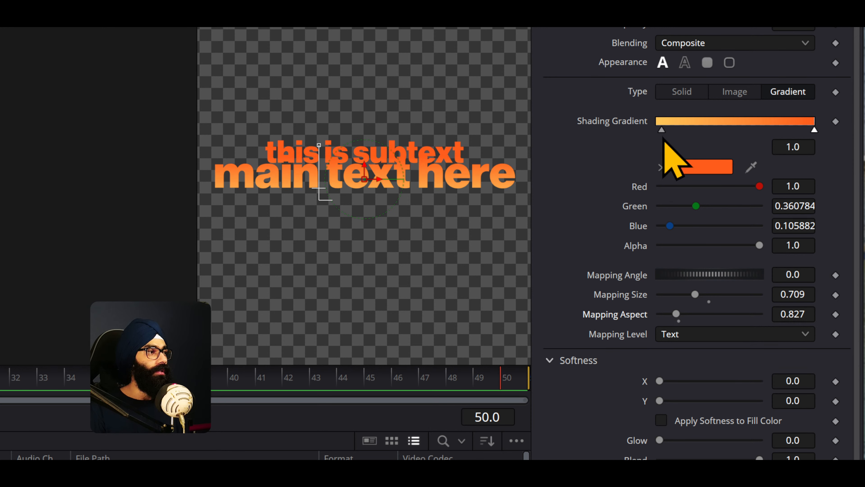
mouse_move(662, 129)
mouse_down()
mouse_move(713, 133)
mouse_move(700, 133)
mouse_up()
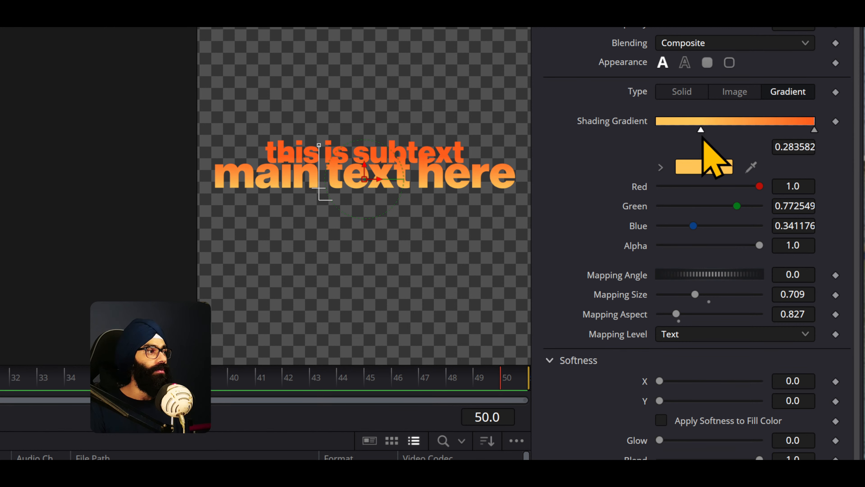
mouse_move(814, 129)
mouse_down()
mouse_move(783, 131)
mouse_move(795, 131)
mouse_up()
scroll(341, 201, down, 1)
scroll(332, 137, down, 1)
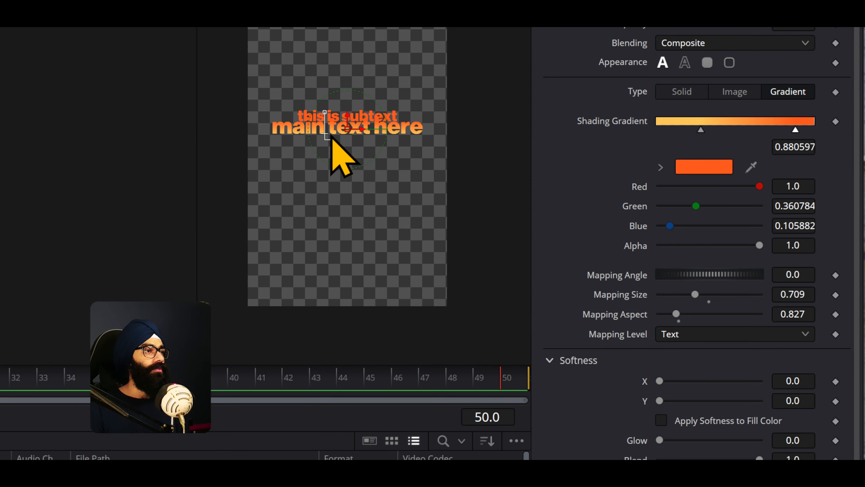
scroll(331, 136, up, 1)
scroll(335, 139, down, 1)
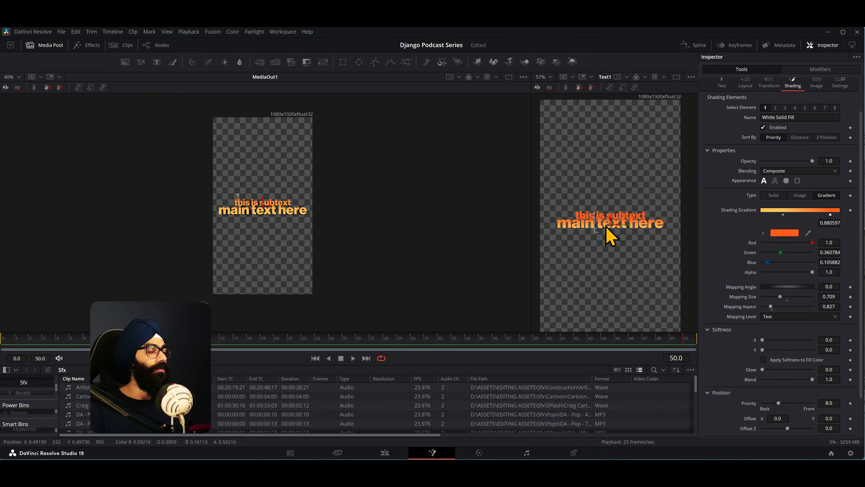
drag(530, 254, 187, 259)
drag(187, 259, 531, 278)
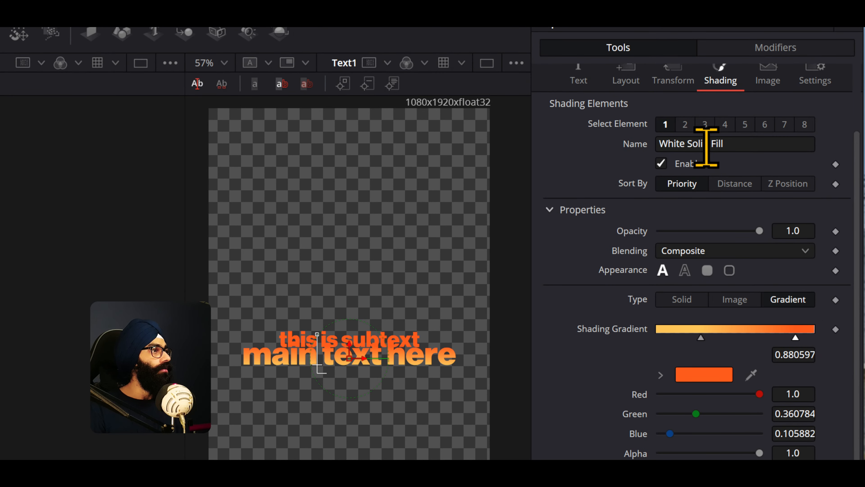
- Enable shading element 3, Black Shadow, on Text1 and set its softness to X 8.35 and Y 8.82
click(686, 125)
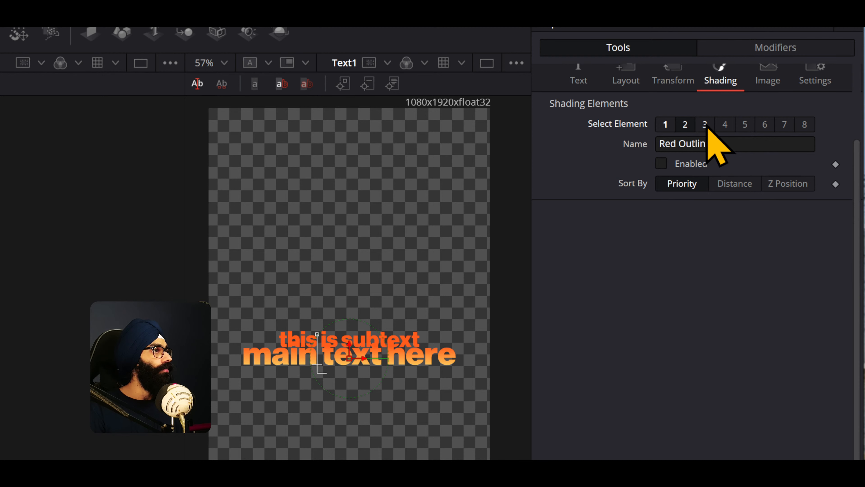
click(705, 125)
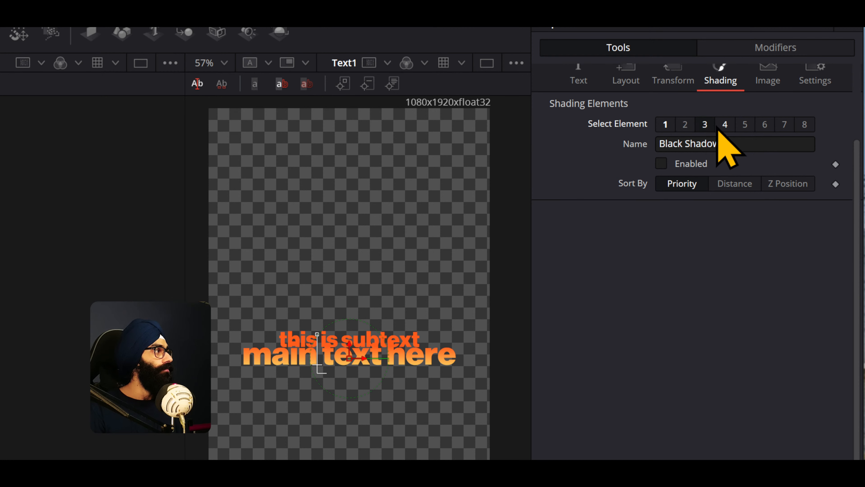
click(661, 164)
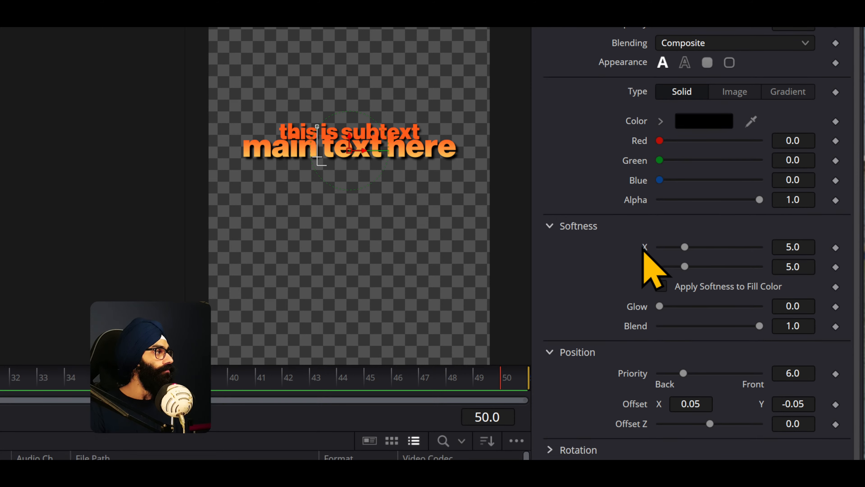
drag(685, 455, 691, 455)
drag(691, 247, 705, 274)
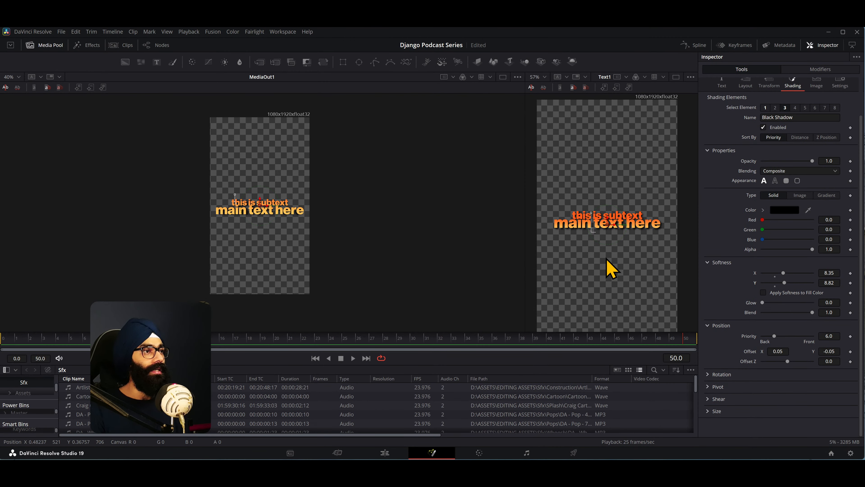
- Search the system for 'note' and launch the matching application
key(super)
text(note)
key(Return)
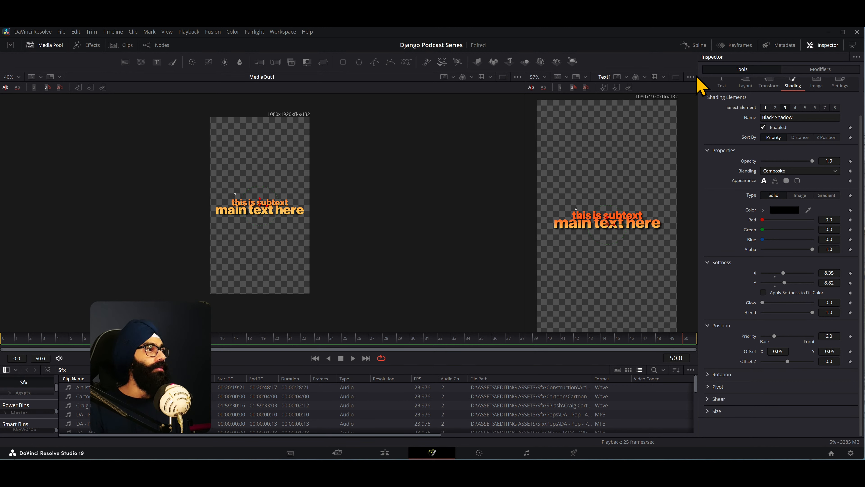
- Show the node graph in DaVinci Resolve and resize the viewers so MediaOut1, Text1 and the nodes fit side by side
click(163, 46)
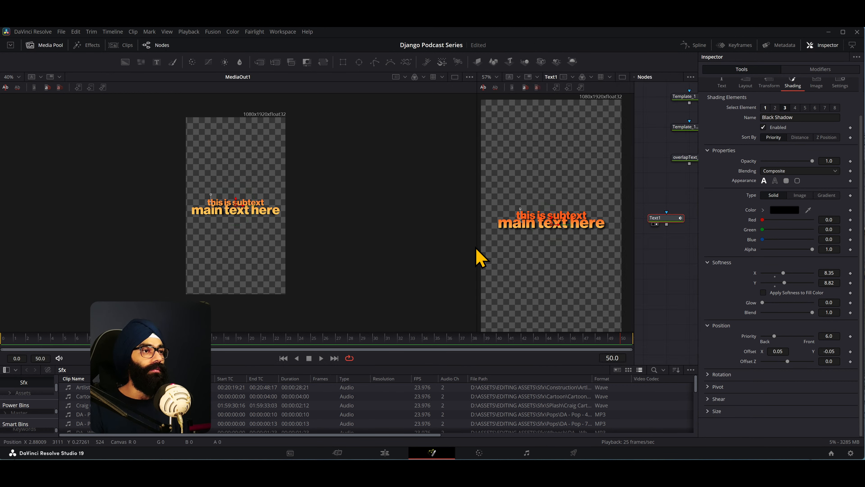
drag(476, 253, 194, 254)
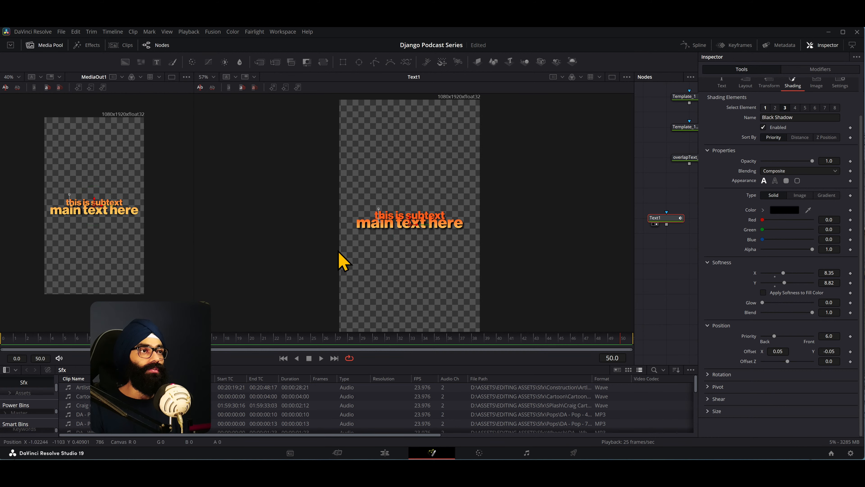
scroll(343, 261, down, 2)
drag(633, 257, 317, 261)
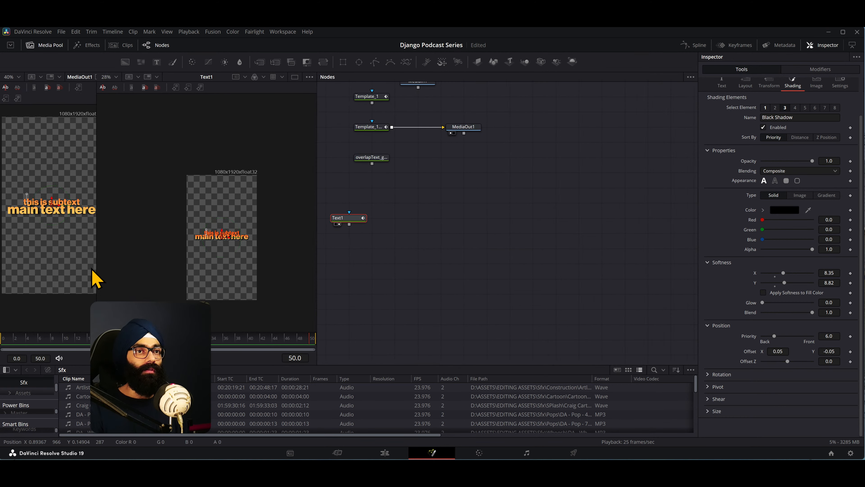
drag(96, 270, 155, 270)
- Scrub the composition to frame 11 and back to frame 7, comparing the template's word-by-word animation with Text1
drag(16, 342, 69, 338)
scroll(271, 231, up, 2)
drag(257, 243, 252, 187)
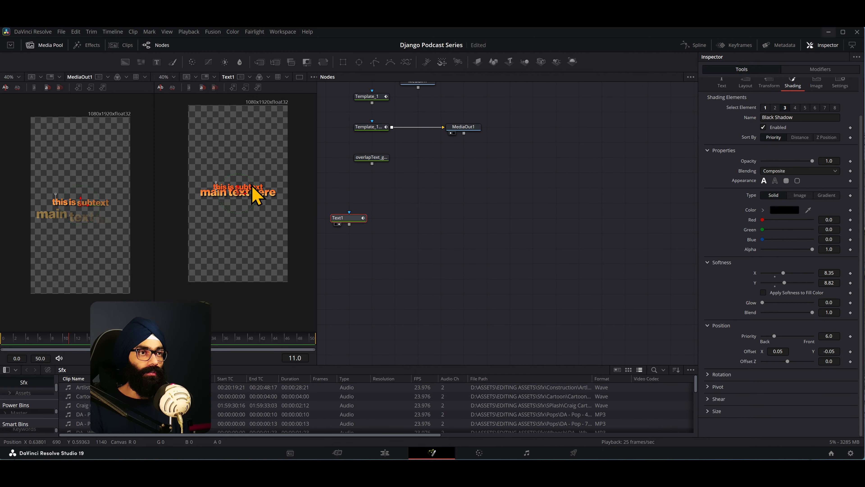
scroll(252, 187, up, 2)
drag(75, 345, 45, 344)
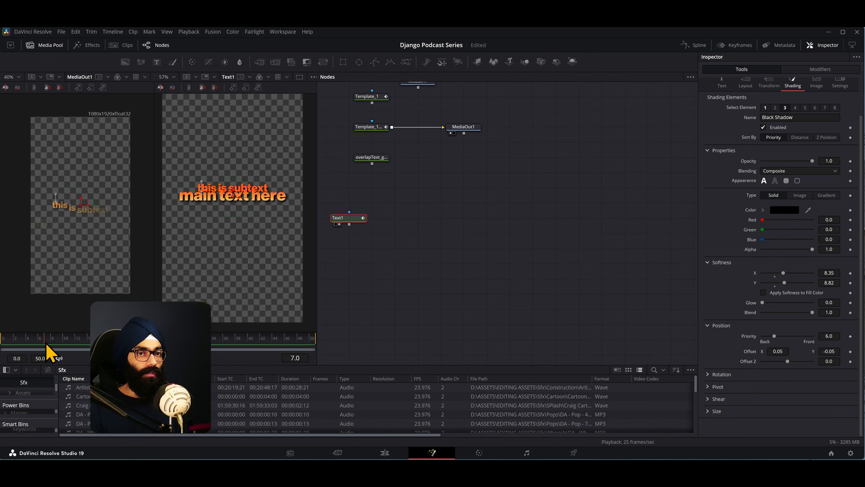
- Switch to After Effects, cancel the open Gradient Editor to view the reference text, and return to DaVinci Resolve
key(alt+Tab)
click(632, 209)
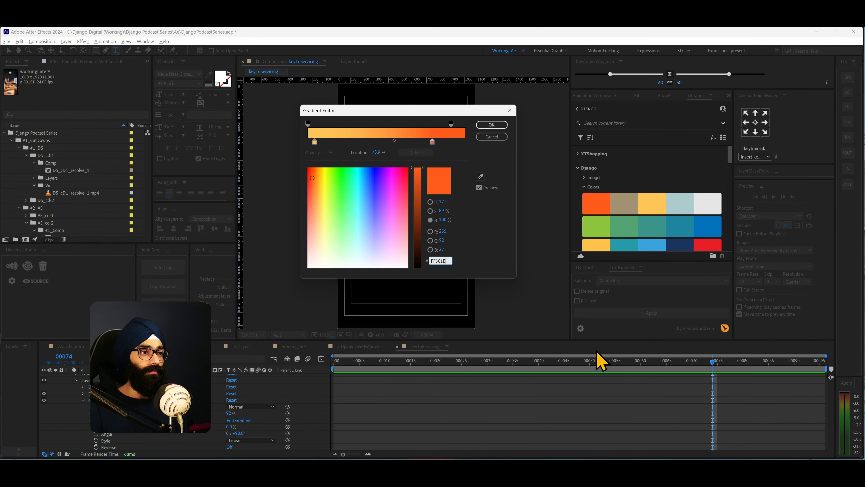
click(491, 136)
scroll(75, 401, up, 2)
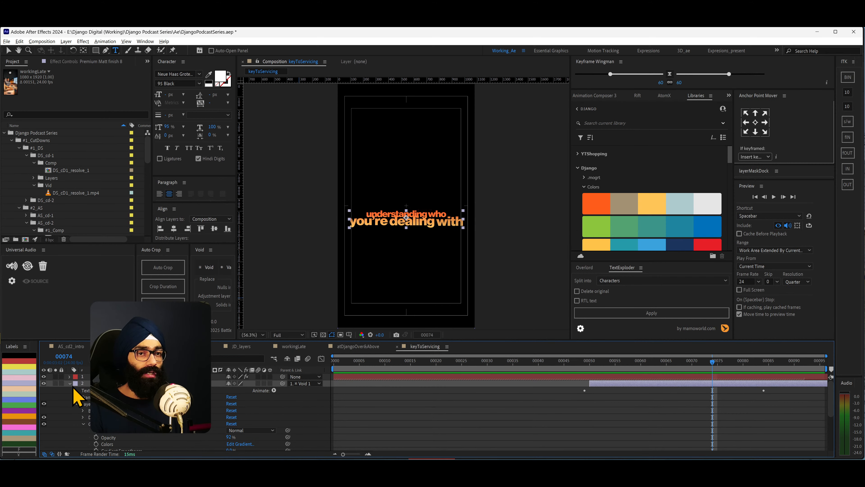
key(alt+Tab)
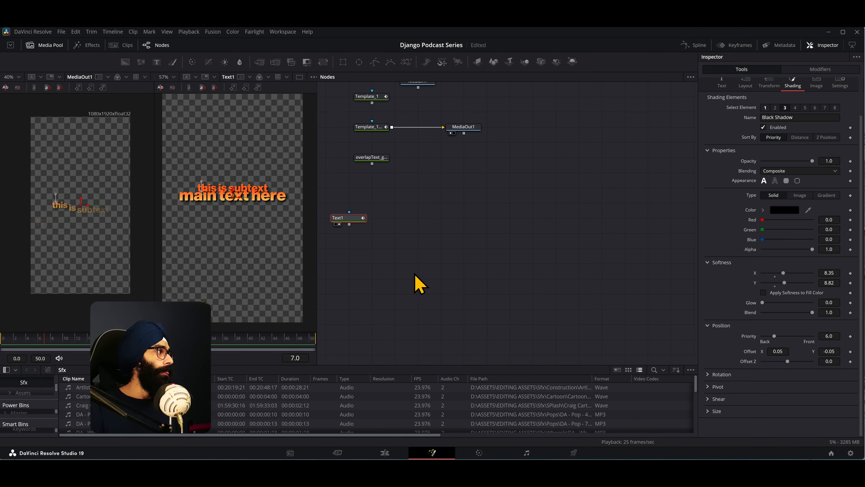
- Move the Text1 node so it lines up beneath the template and overlapText nodes in the graph
drag(408, 270, 410, 271)
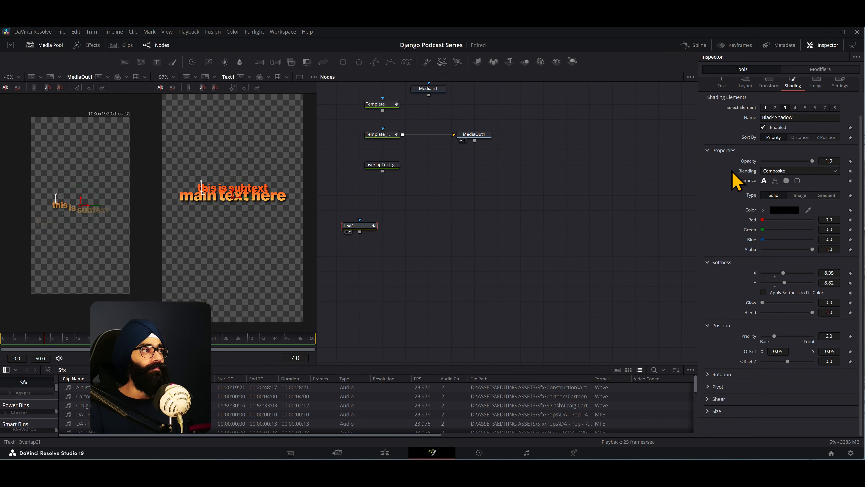
scroll(732, 179, up, 3)
drag(351, 229, 377, 235)
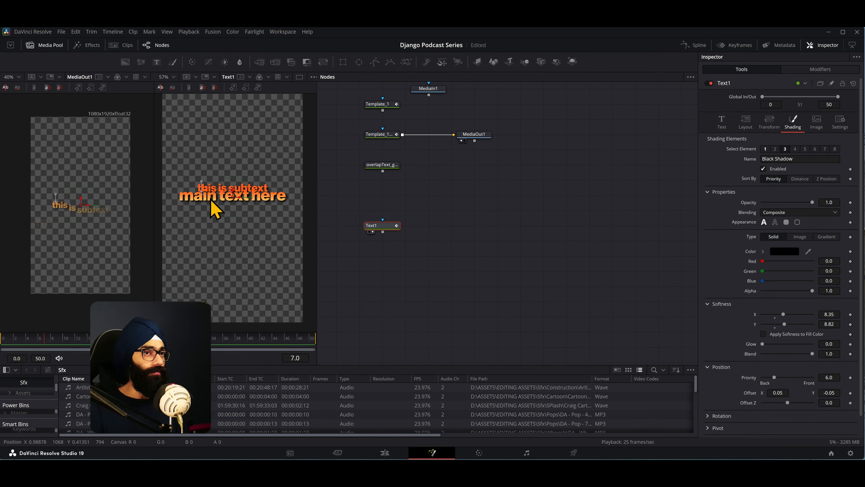
- Show Text1's modifiers and collapse the CharacterLevelStyling2 controls
click(821, 69)
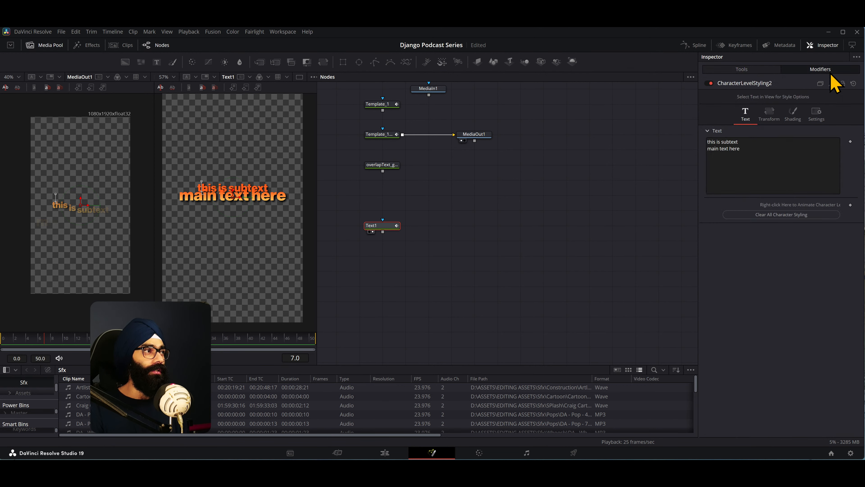
click(752, 87)
click(748, 88)
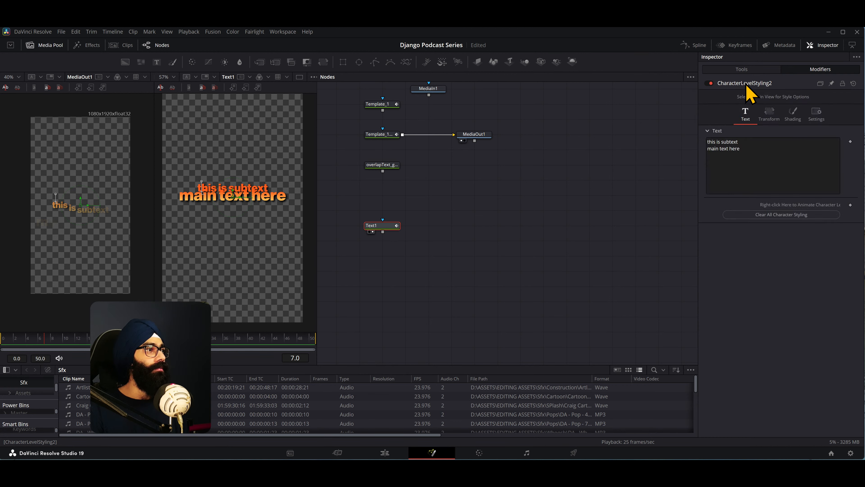
click(748, 88)
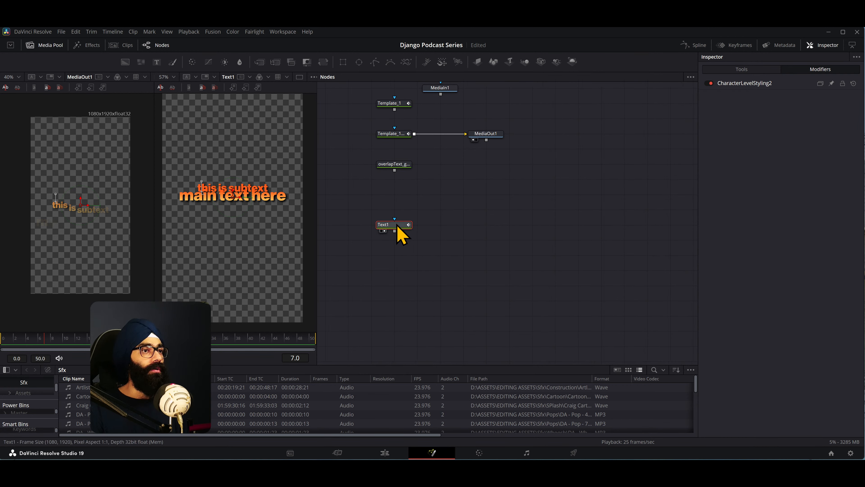
- Insert a Follower modifier on Text1's styled text and show its modifier controls
click(754, 69)
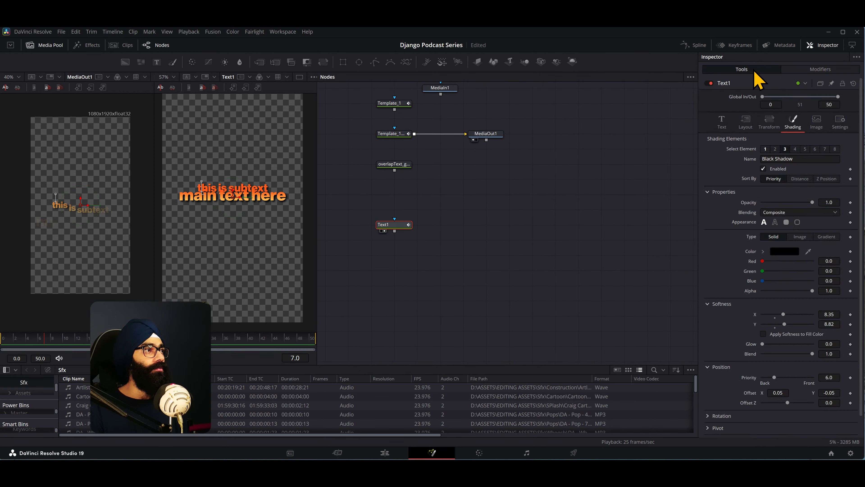
click(722, 123)
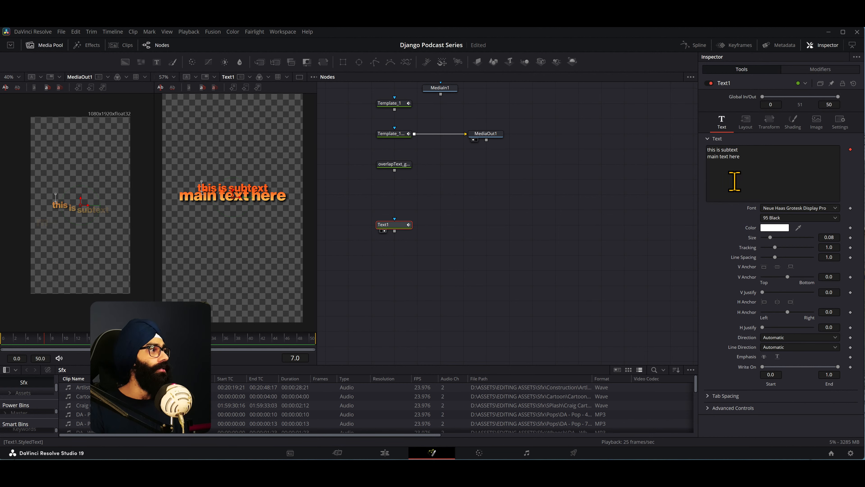
right_click(738, 170)
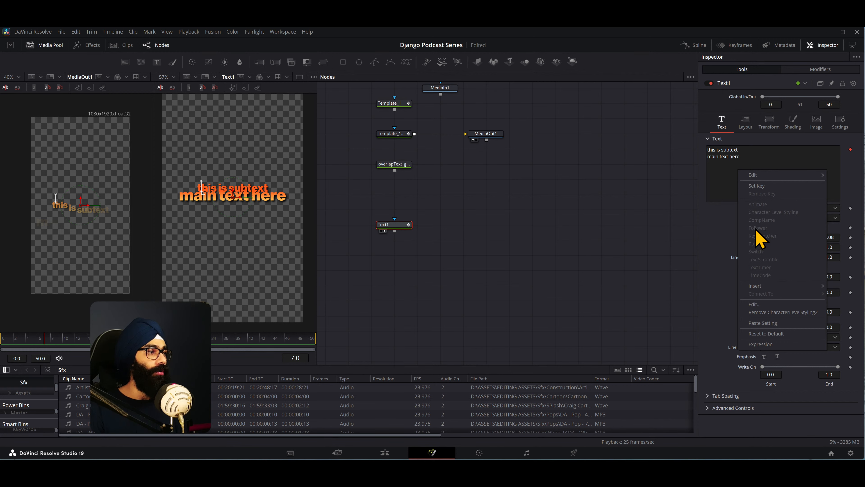
mouse_move(763, 288)
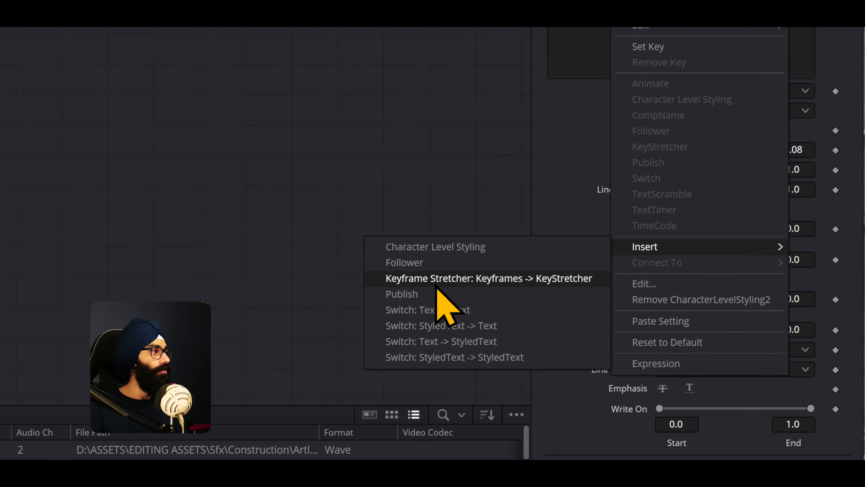
click(433, 267)
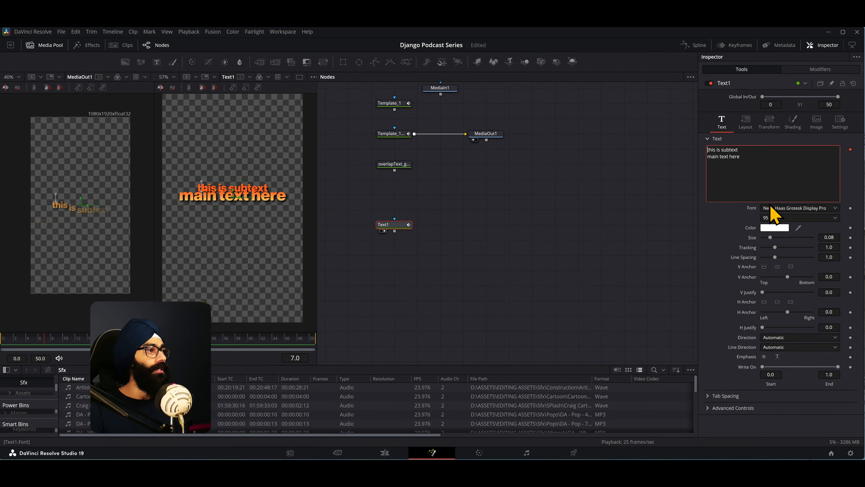
click(824, 73)
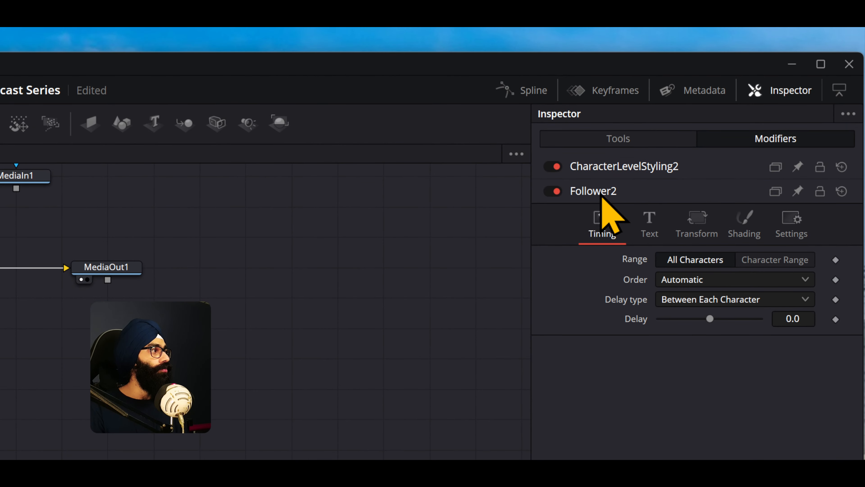
- Try to rename Text1's Follower modifier to Position
right_click(605, 191)
click(667, 353)
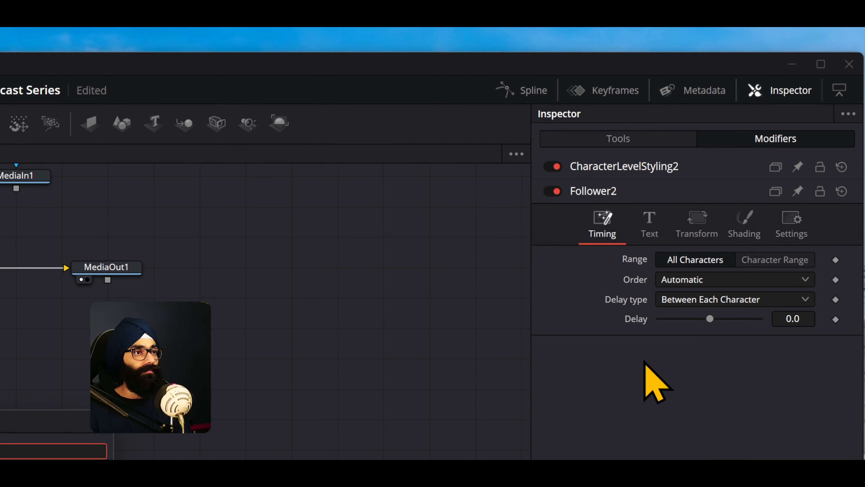
key(Return)
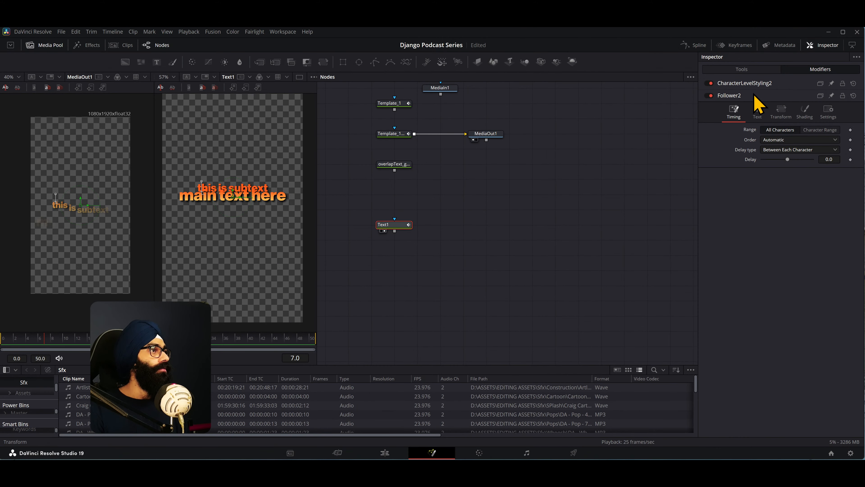
right_click(609, 198)
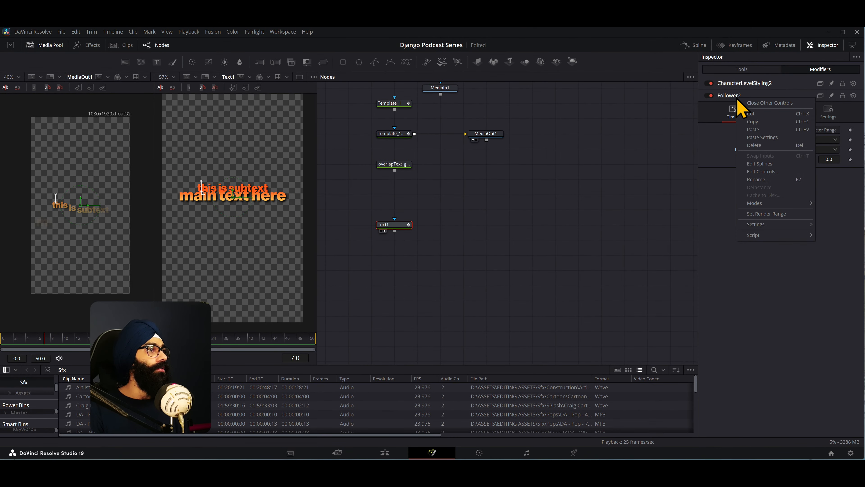
click(759, 179)
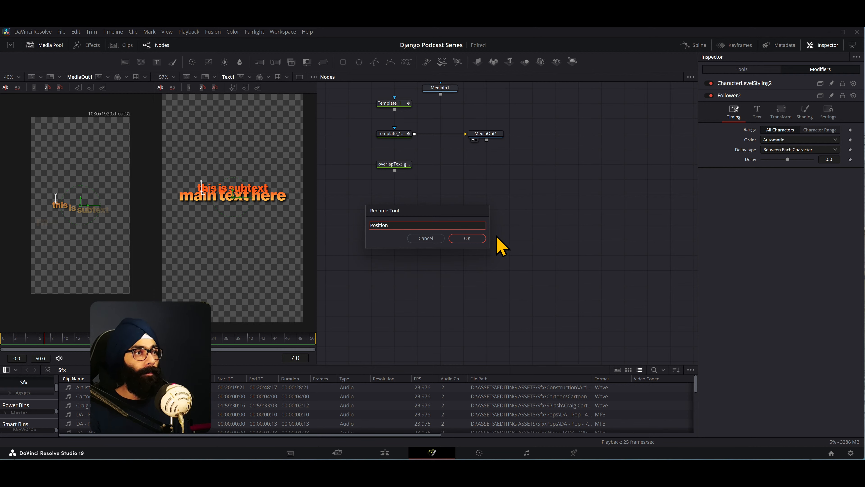
text(Position)
click(478, 239)
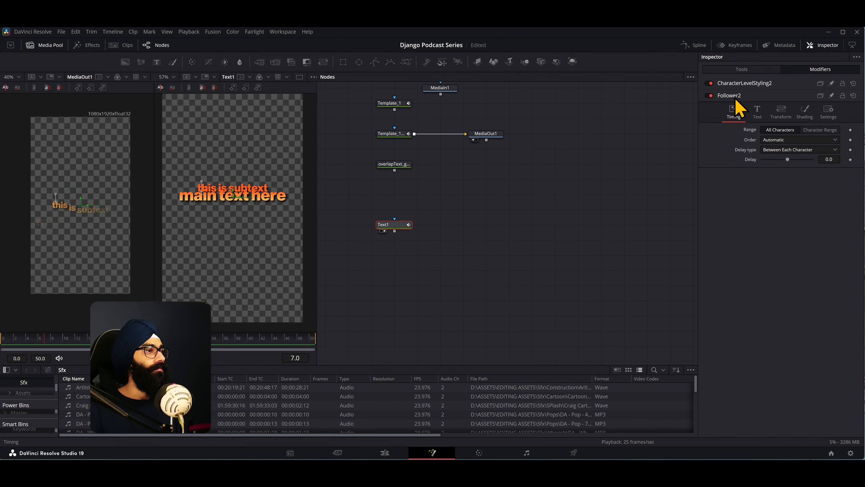
key(F2)
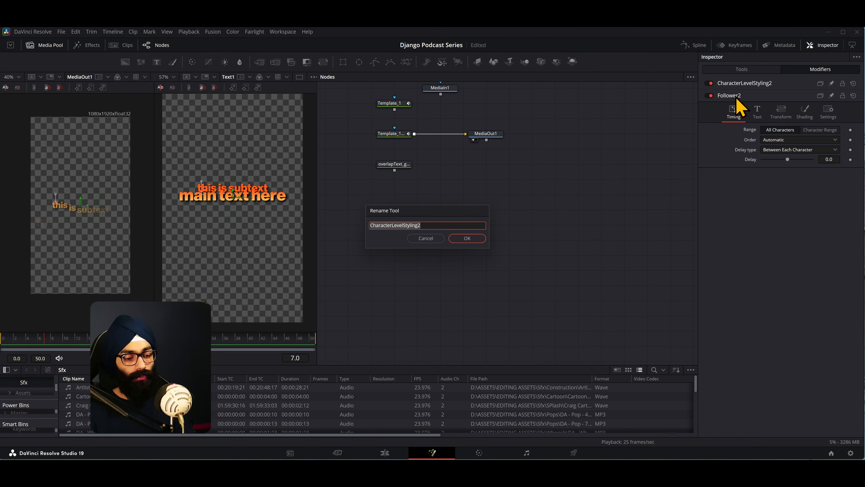
key(Return)
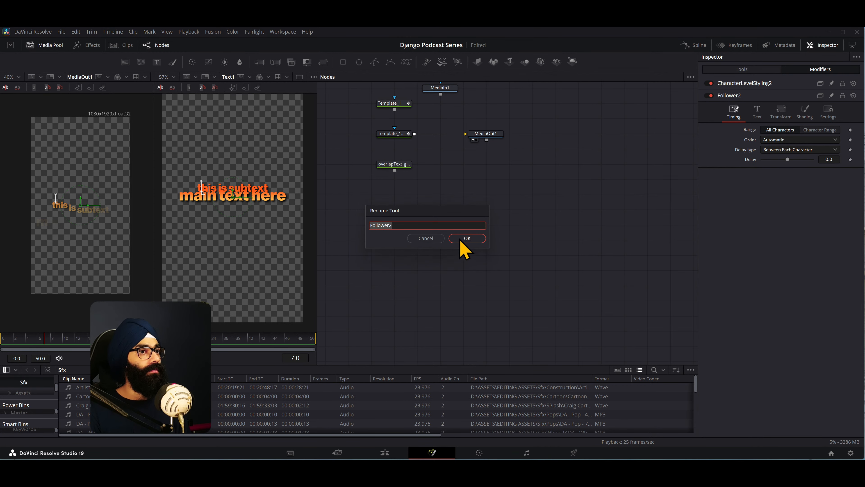
click(459, 239)
right_click(735, 96)
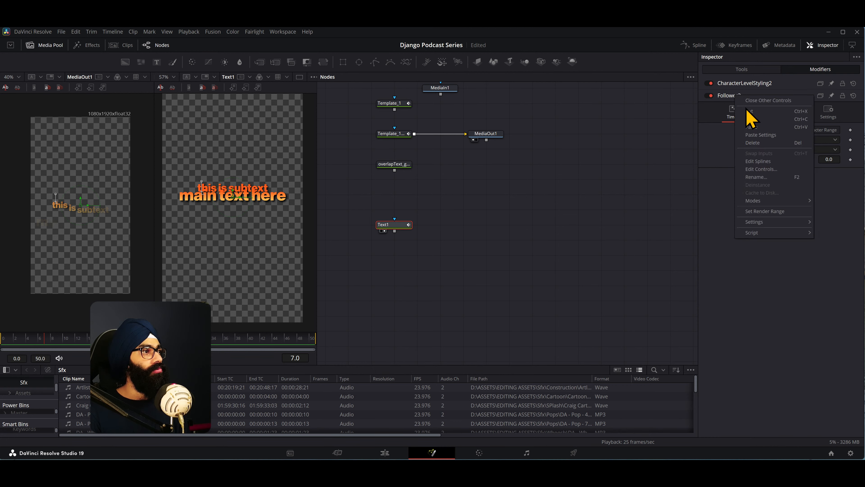
click(761, 177)
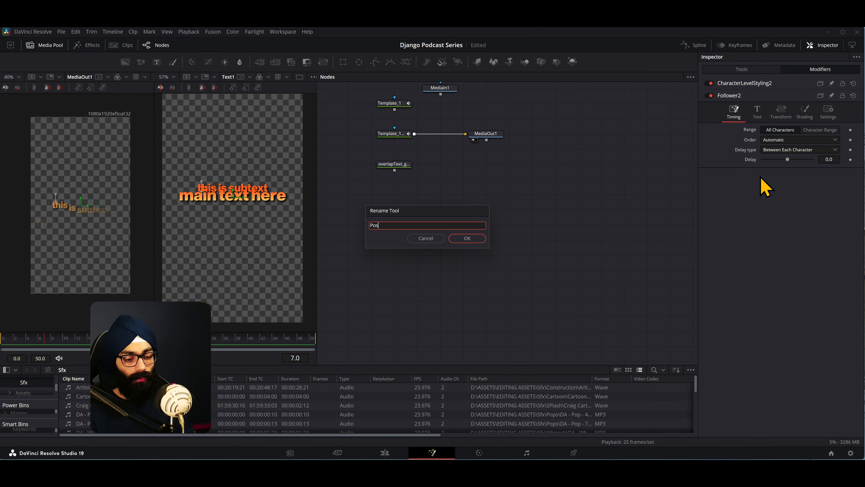
click(477, 238)
- Set the Follower modifier's timing delay to 0.3
click(738, 97)
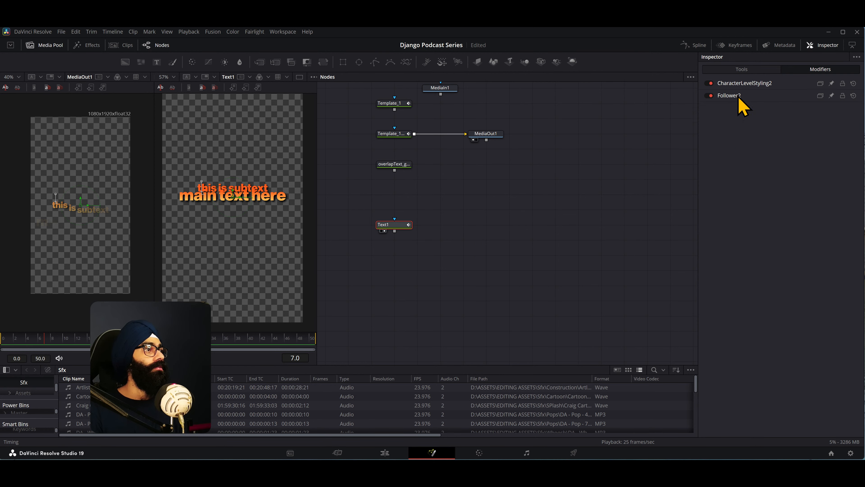
click(739, 97)
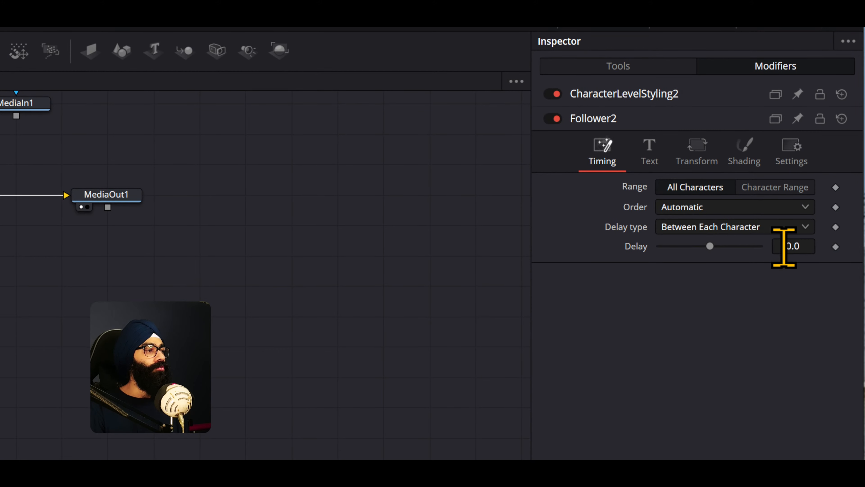
drag(806, 244, 804, 243)
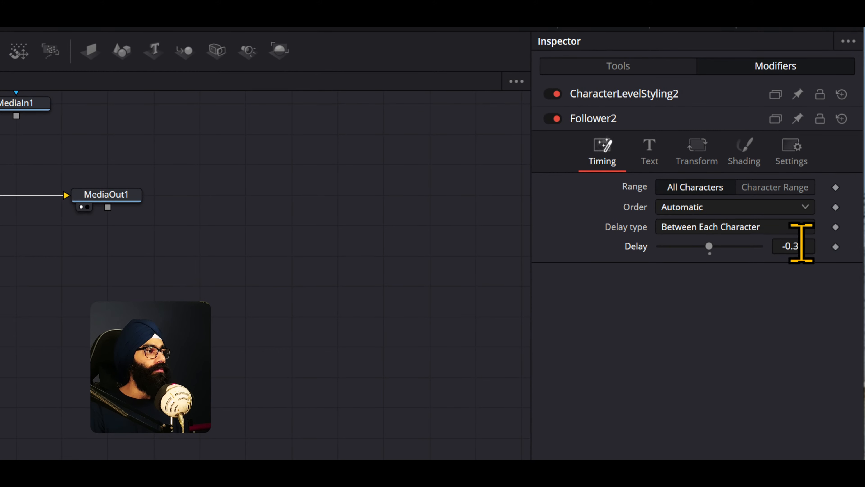
double_click(802, 245)
text(0)
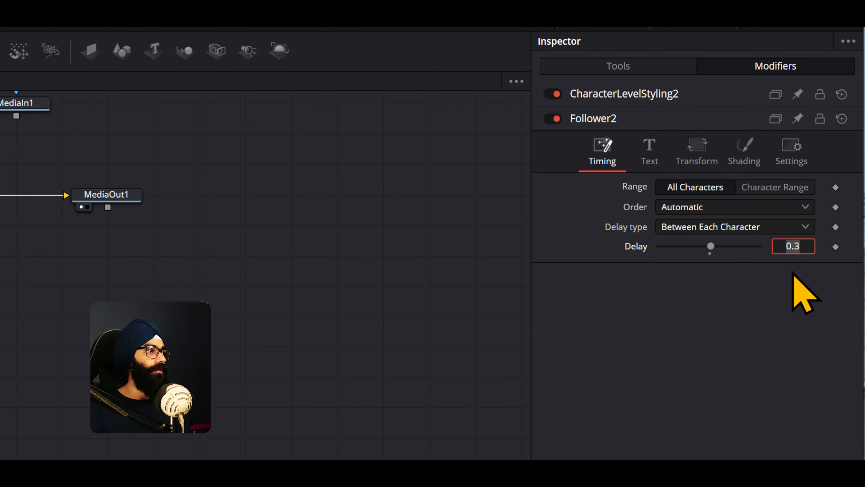
key(Return)
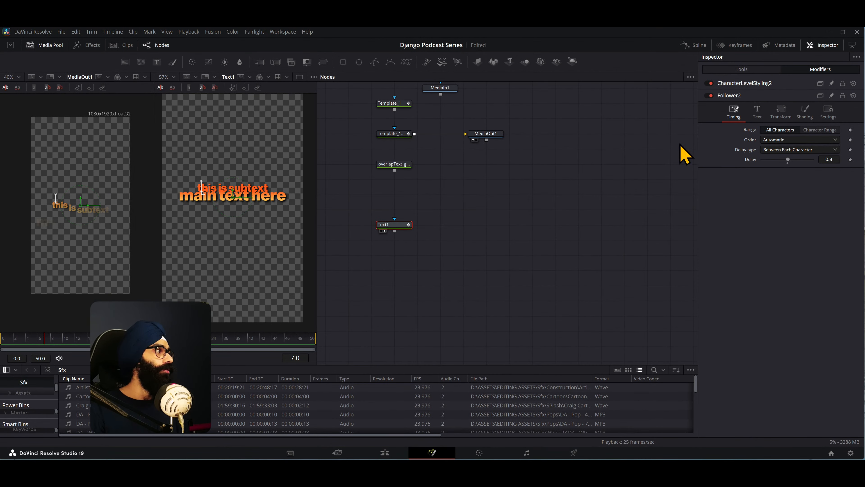
- Widen the viewers and set the Follower modifier's transform mode to Words
drag(321, 220, 426, 213)
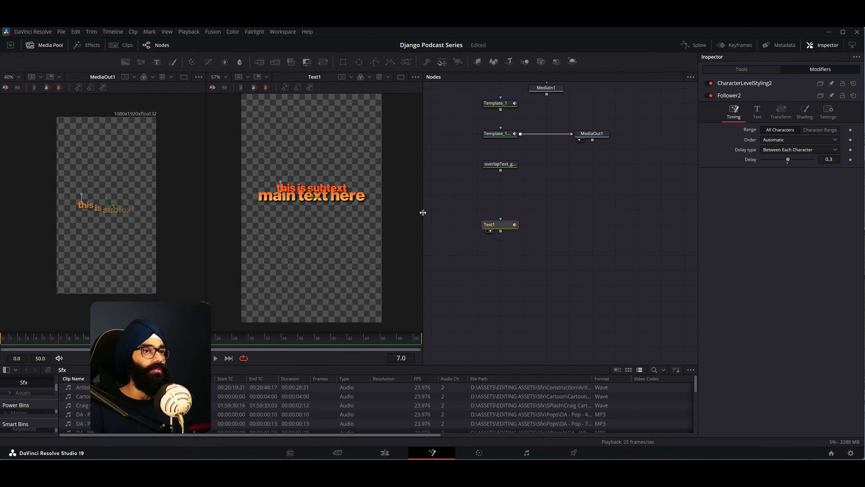
click(780, 123)
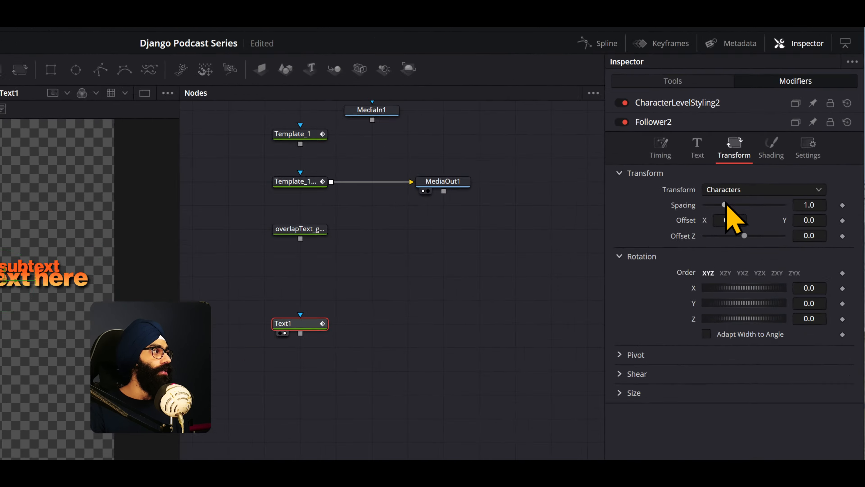
click(782, 140)
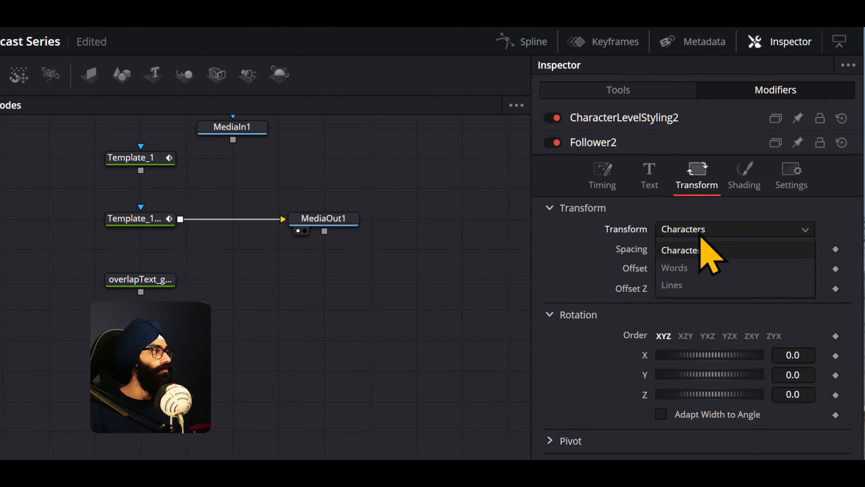
click(702, 267)
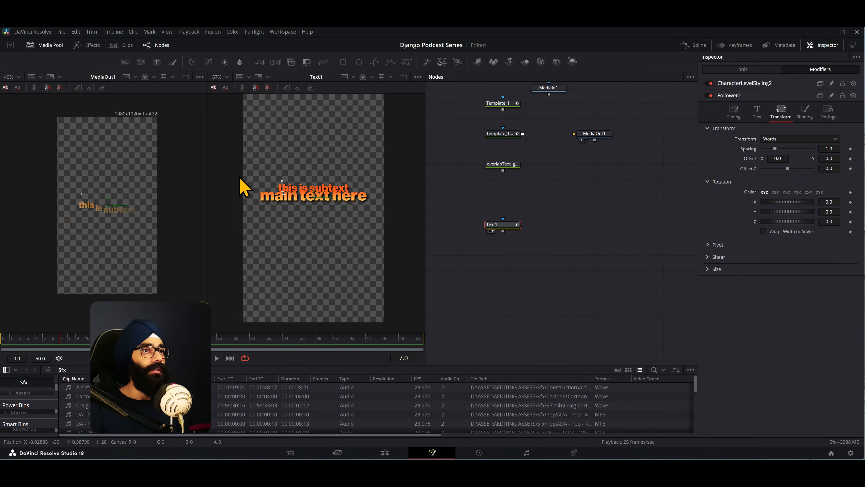
- Enlarge Text1 in its viewer and scrub to frame 9 to examine the template's word animation
scroll(286, 190, up, 2)
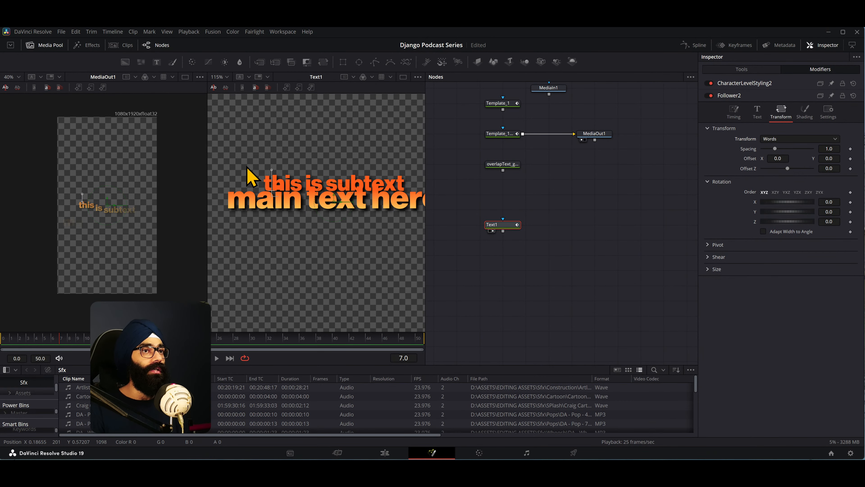
drag(247, 165, 290, 179)
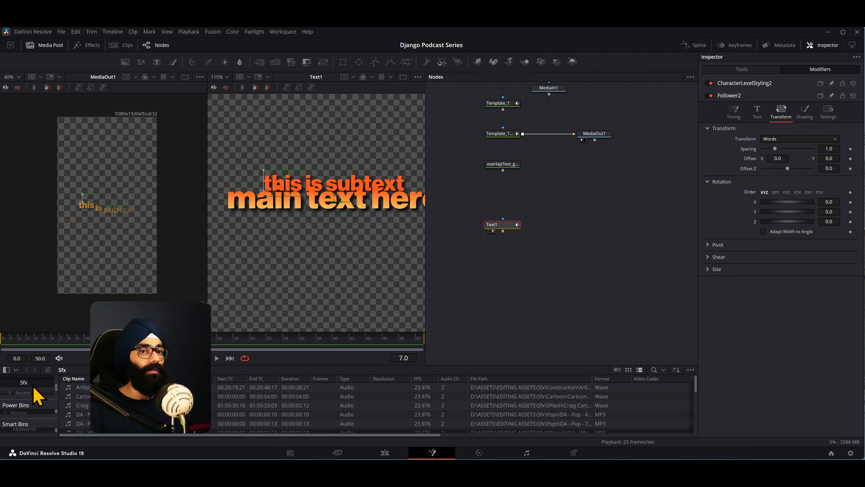
drag(59, 344, 70, 344)
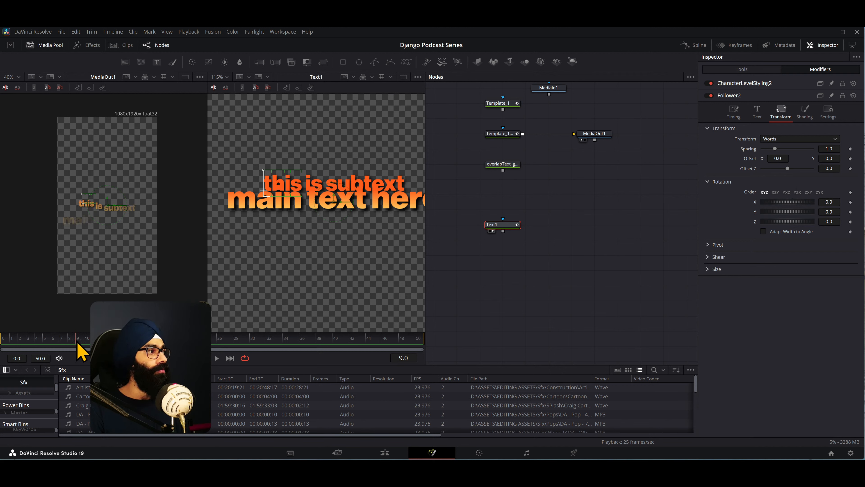
- Keyframe the Follower modifier's word offset at frame 10, keeping X and Y at 0.0
mouse_move(81, 341)
mouse_down()
mouse_move(6, 343)
mouse_move(88, 342)
mouse_up()
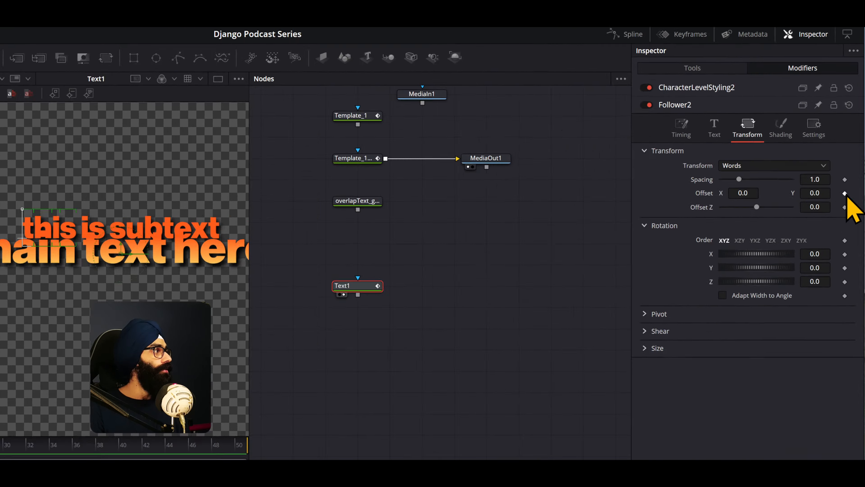
click(851, 159)
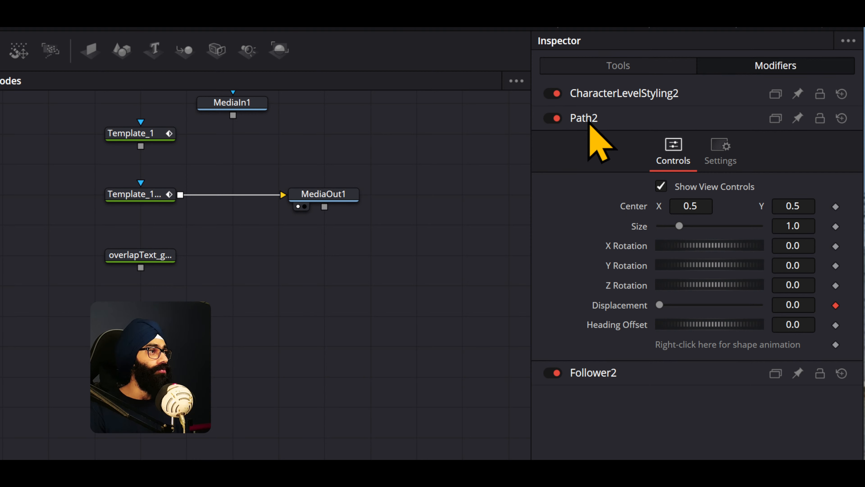
click(586, 119)
click(596, 142)
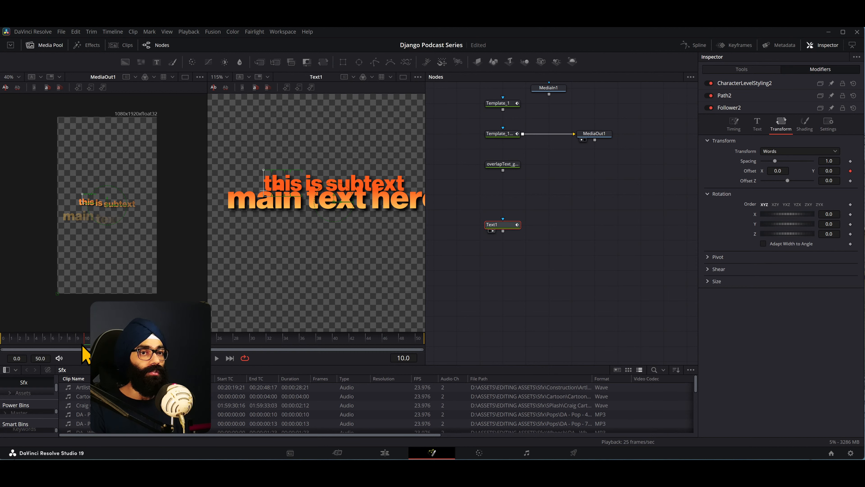
- Set the Follower modifier's word offset Y to -0.15 at frame 0
drag(83, 347, 2, 345)
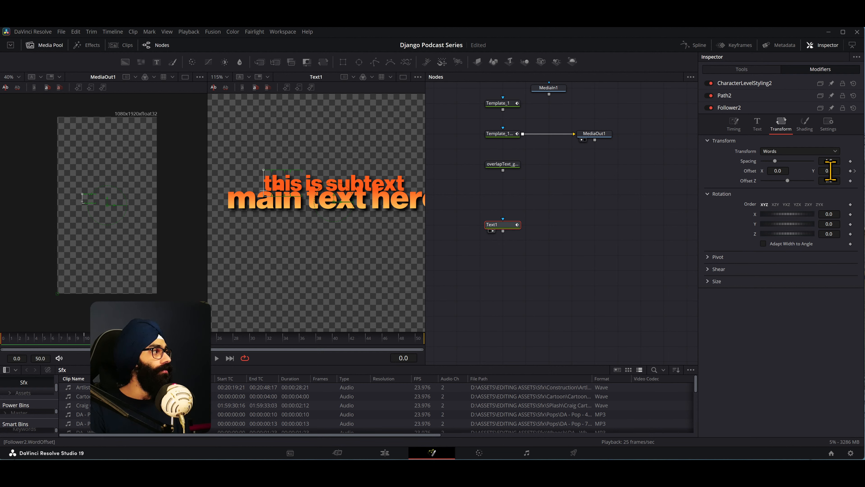
drag(830, 171, 774, 171)
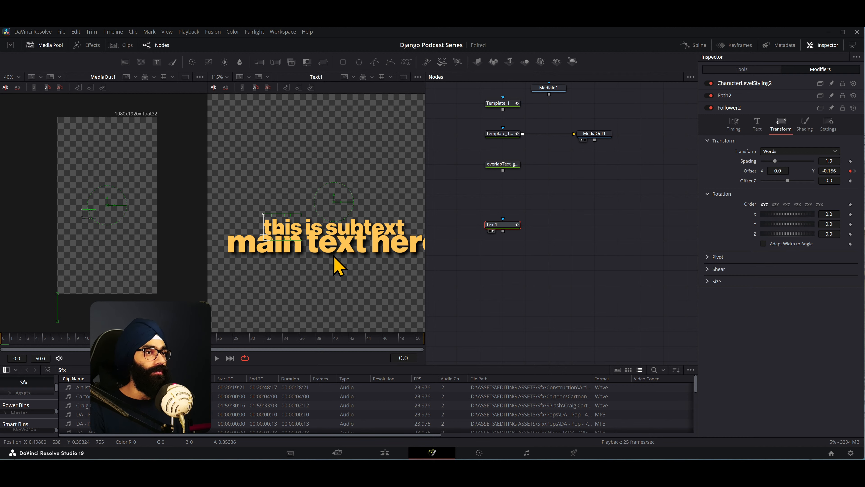
scroll(326, 266, down, 2)
scroll(326, 266, up, 1)
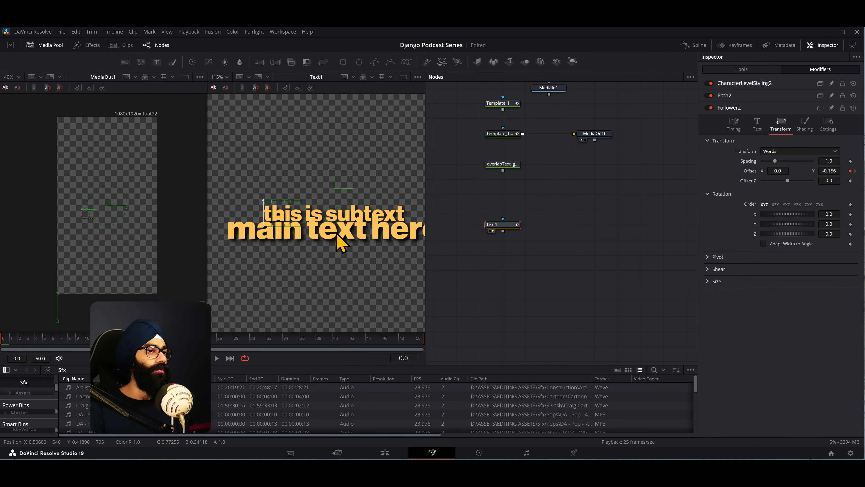
scroll(338, 239, down, 2)
scroll(337, 233, down, 1)
drag(338, 245, 320, 228)
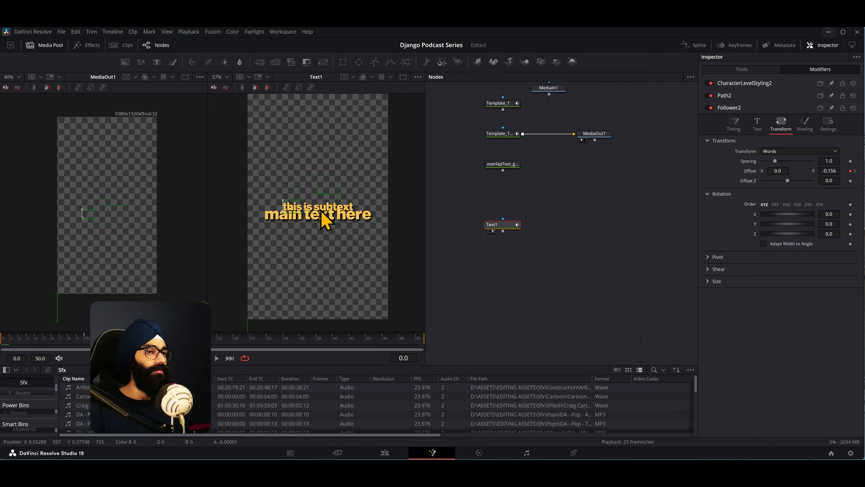
scroll(339, 222, up, 1)
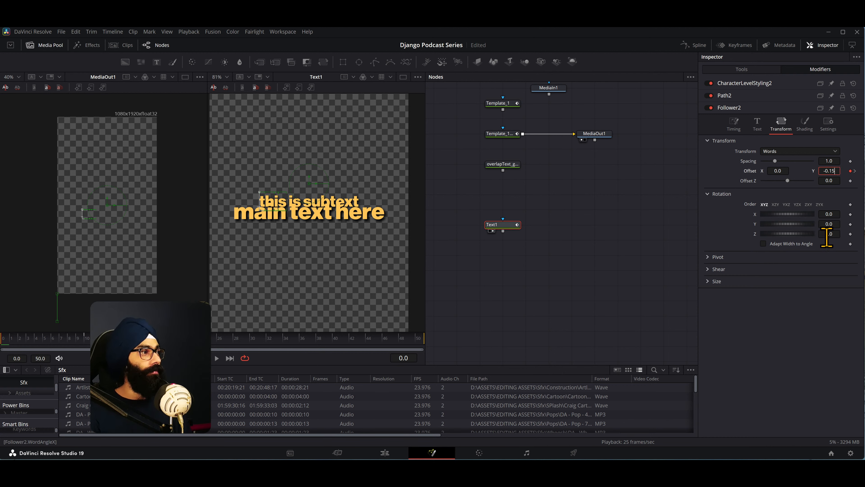
click(802, 313)
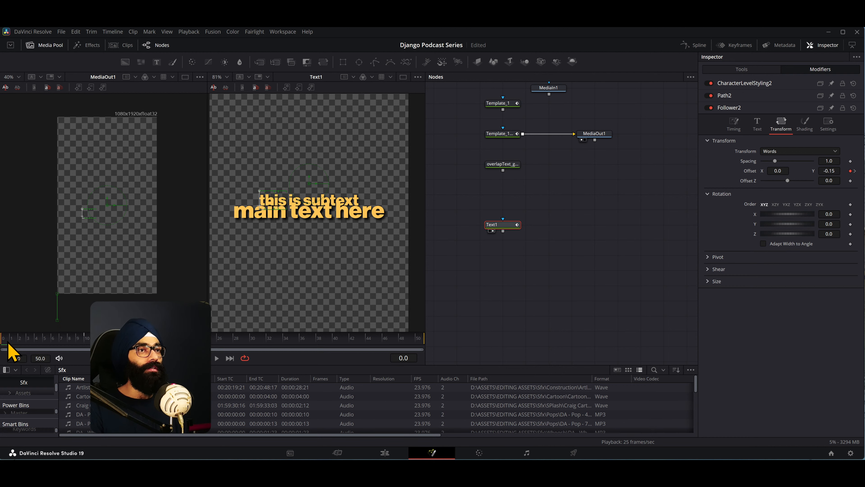
- Play and scrub the first frames to compare Text1's word-by-word rise with the template's animation, finishing at frame 10
key(space)
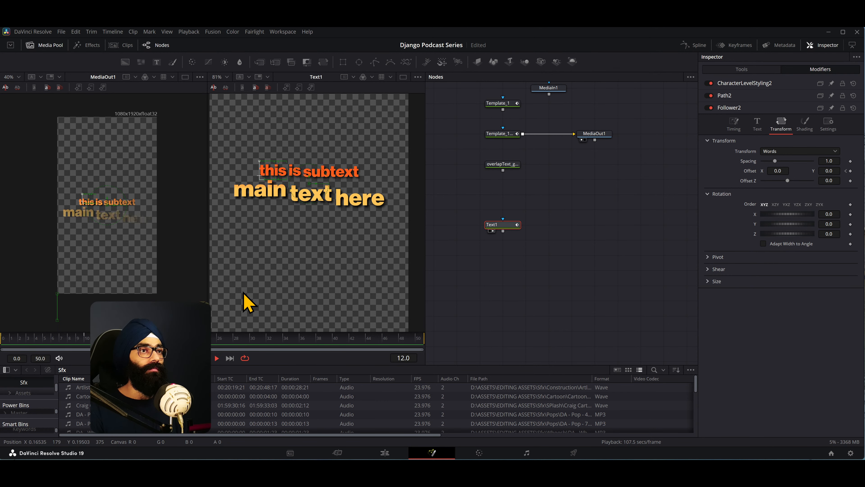
key(space)
drag(23, 343, 88, 343)
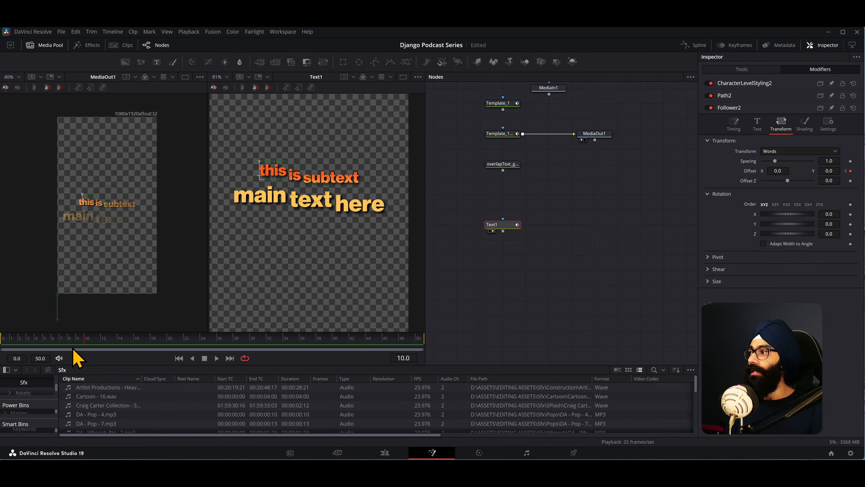
click(6, 344)
drag(6, 344, 78, 345)
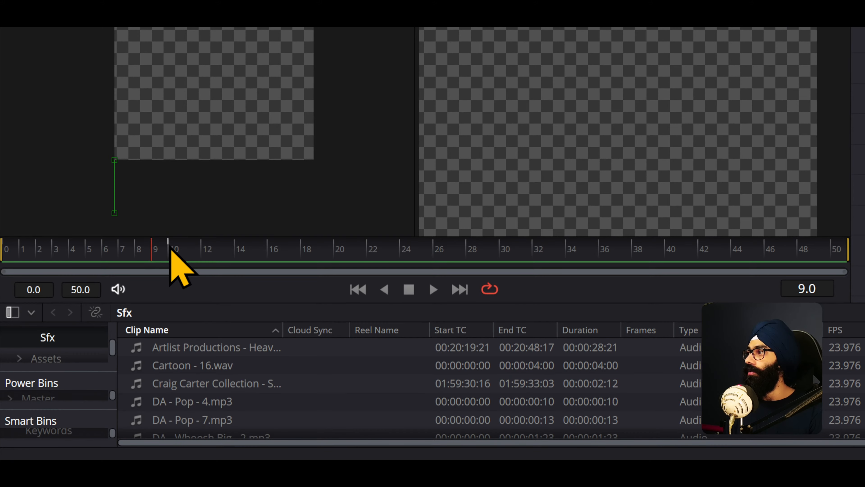
mouse_move(167, 250)
mouse_down()
mouse_move(135, 264)
mouse_move(173, 264)
mouse_up()
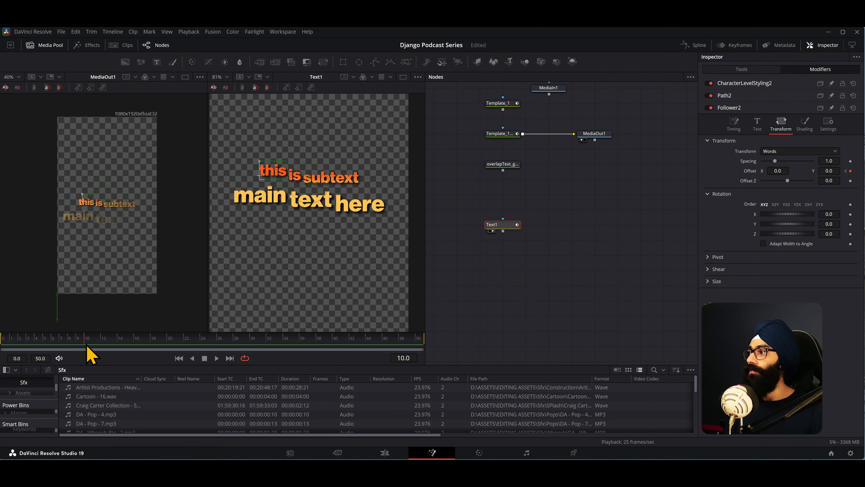
drag(90, 354, 1, 345)
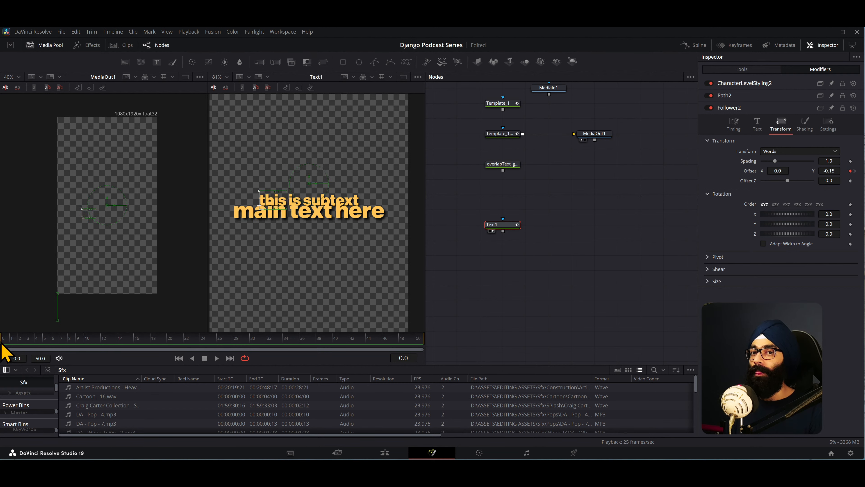
key(space)
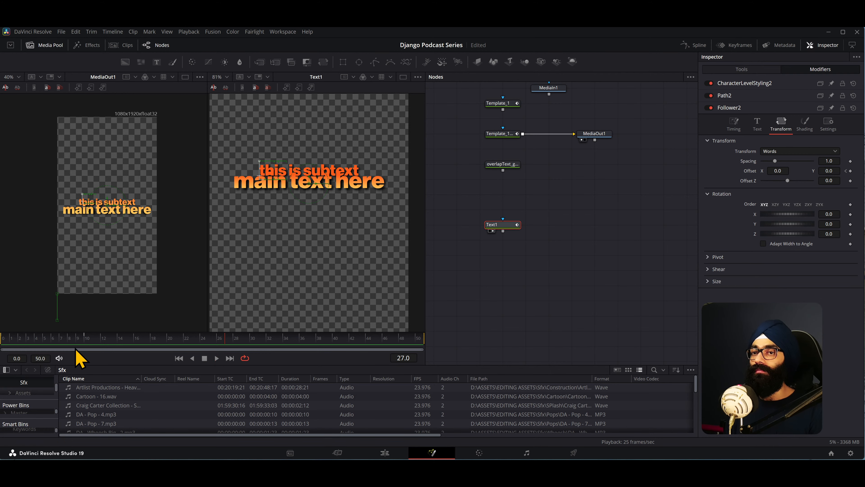
click(86, 343)
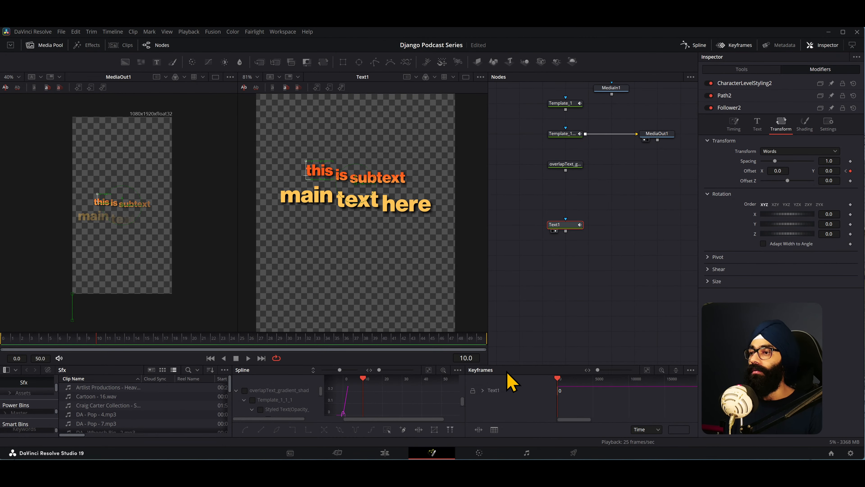
- Enlarge the Spline and Keyframes editors and show only the selected tool's displacement curve, fitted in the Spline editor
drag(513, 358, 516, 277)
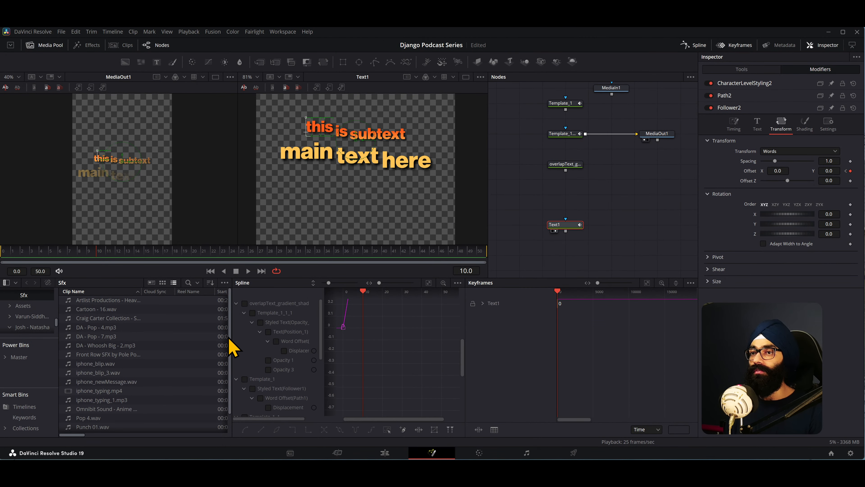
drag(232, 336, 174, 340)
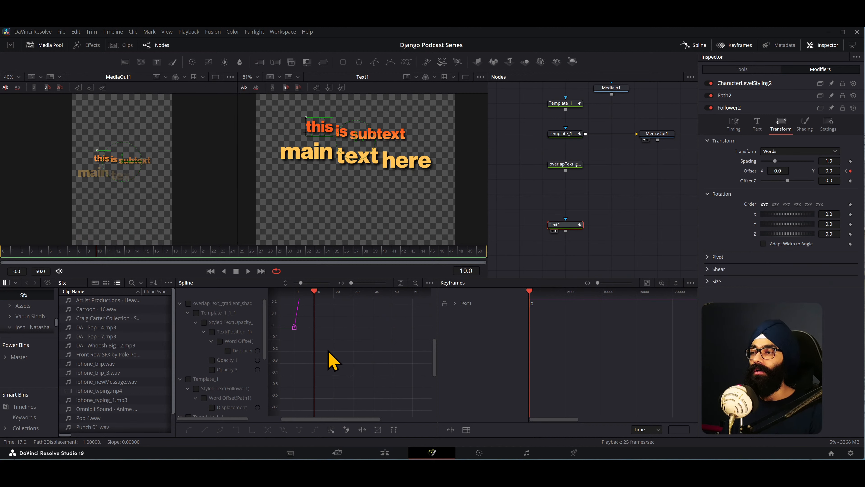
click(430, 282)
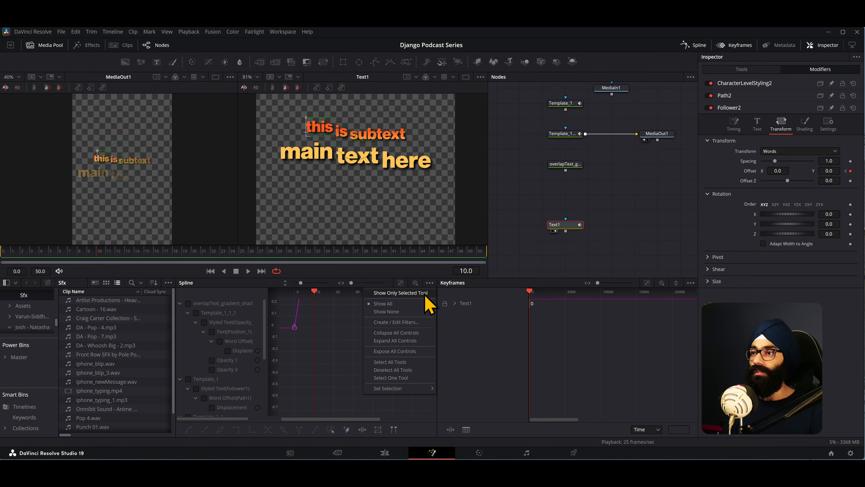
click(401, 293)
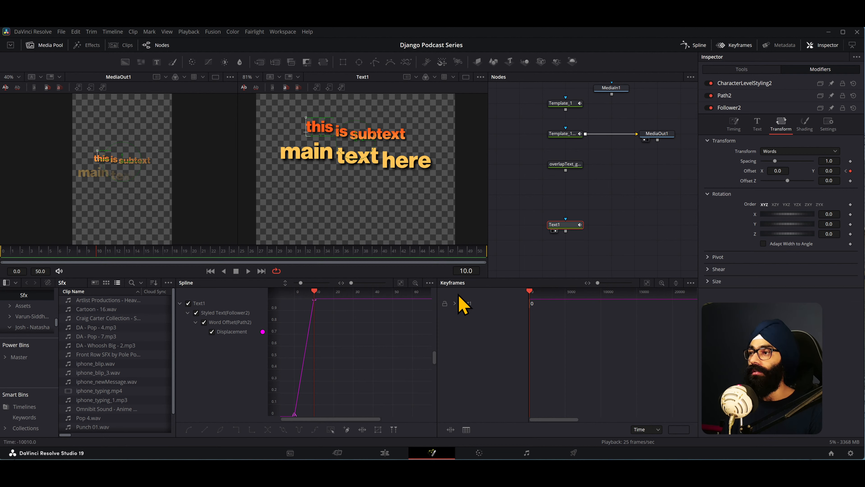
click(691, 282)
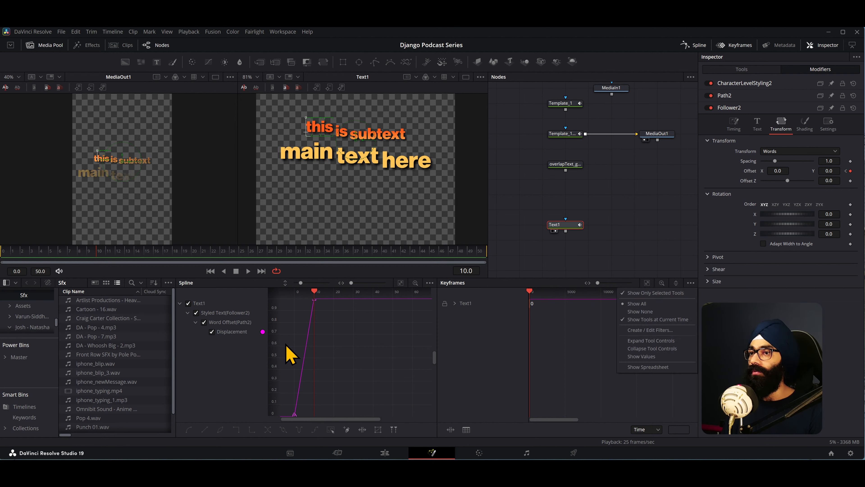
click(242, 370)
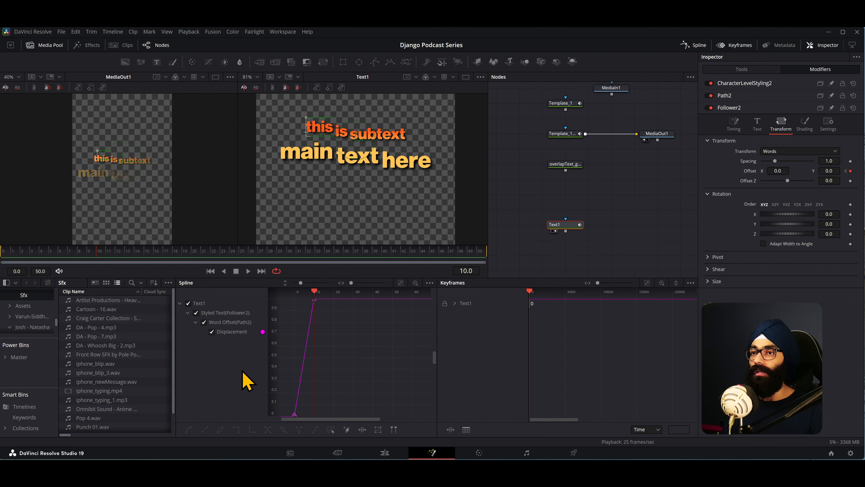
click(401, 286)
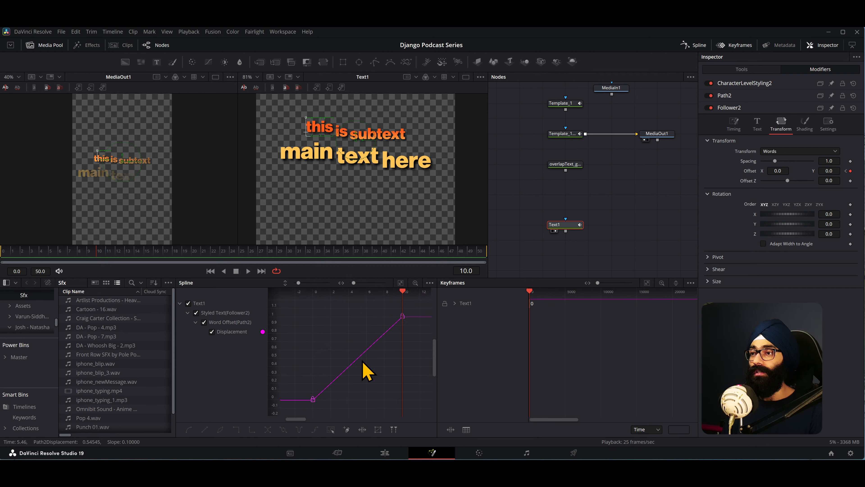
scroll(362, 362, down, 2)
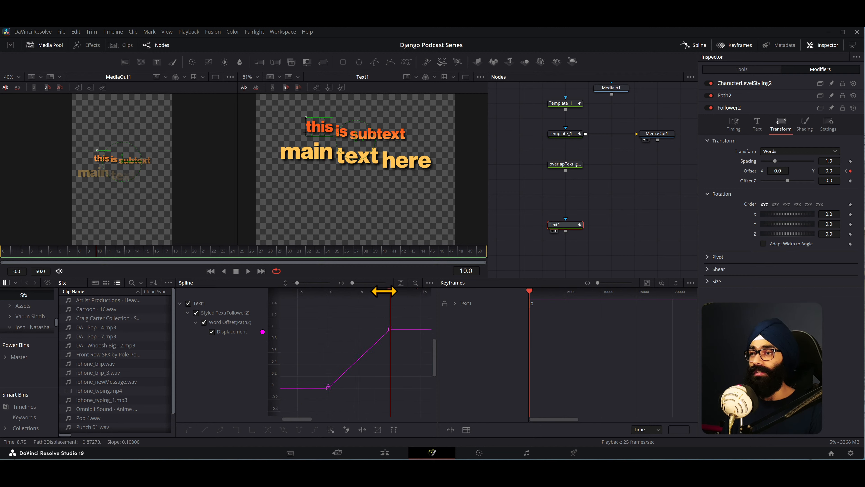
- Smooth both displacement keyframes on Text1's word offset curve in the Spline editor
drag(58, 255, 3, 256)
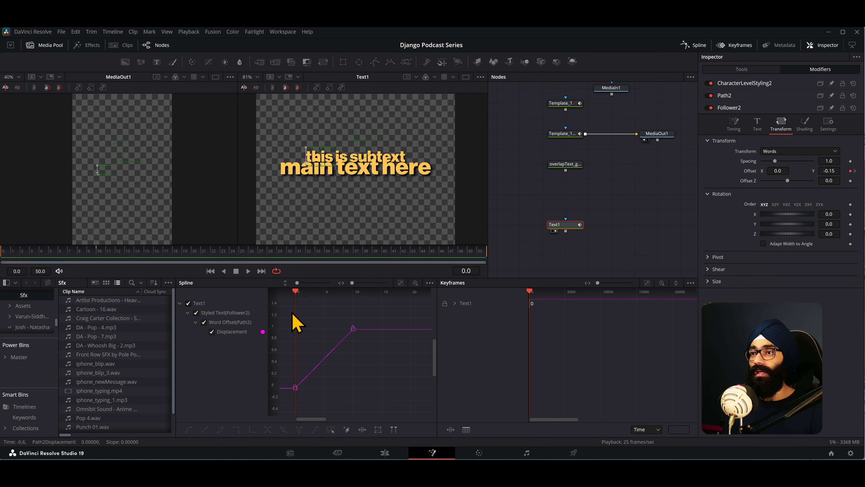
drag(300, 292, 236, 296)
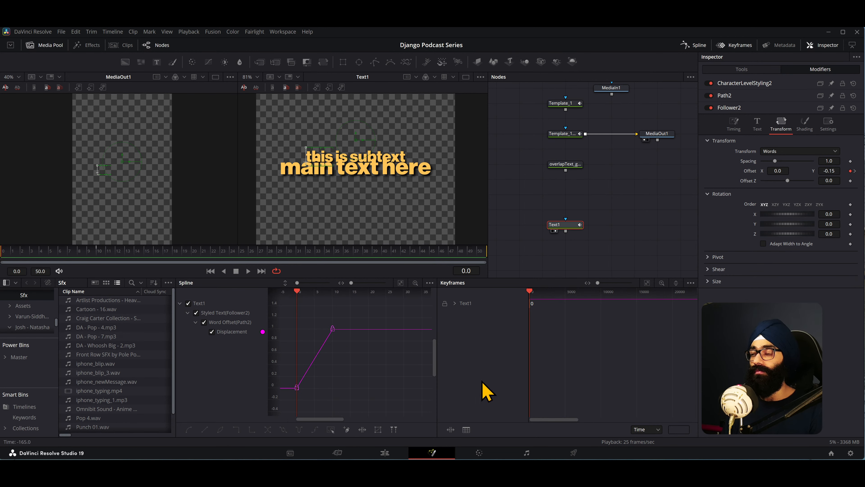
drag(363, 312, 285, 404)
key(shift+s)
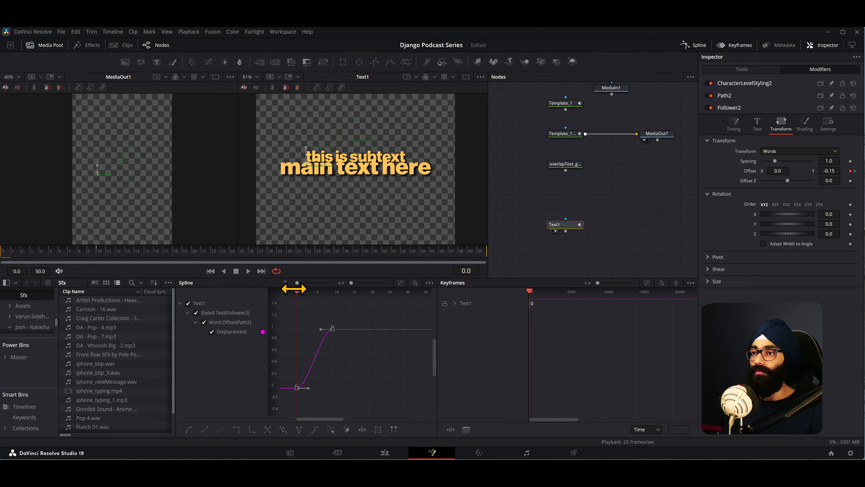
- Play and scrub the animation to review the smoothed word movement against the template, finishing at frame 4
key(space)
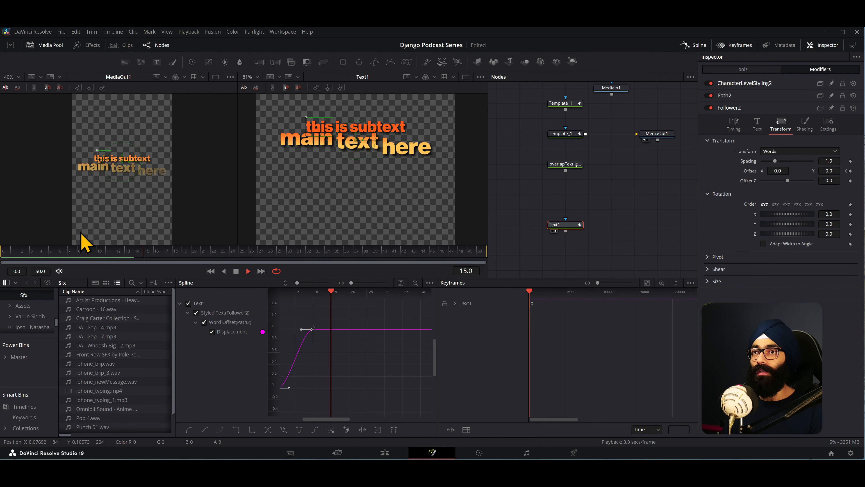
drag(6, 253, 135, 266)
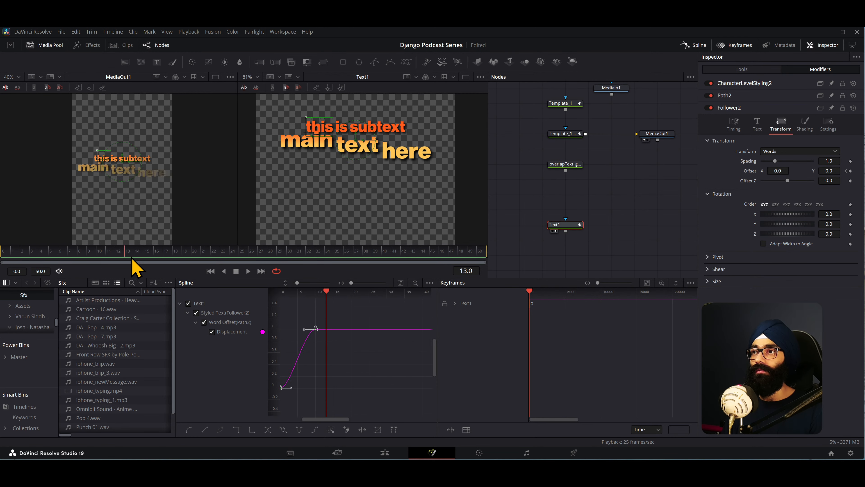
key(space)
key(space)
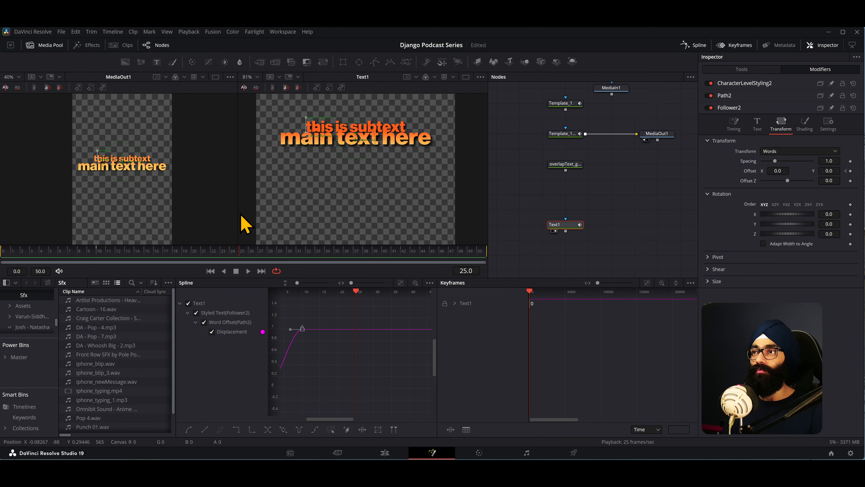
drag(357, 295, 269, 295)
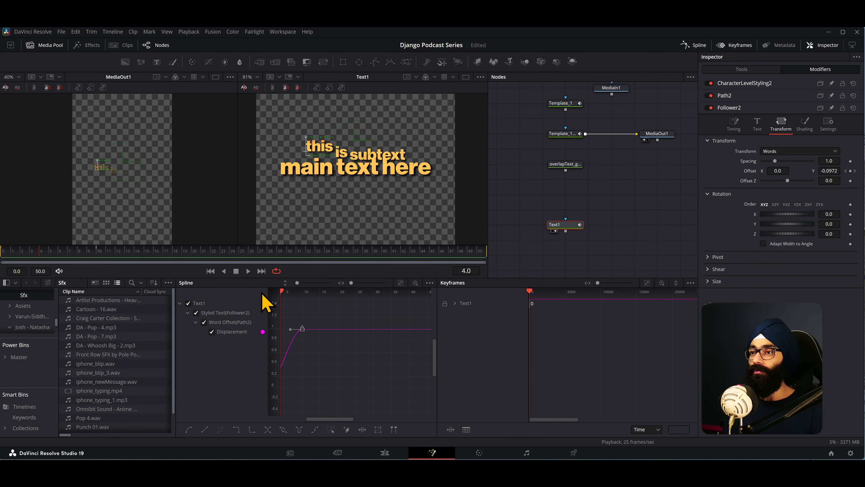
- Expand Text1's word offset displacement track in the Keyframes editor, fit it to the view, and go to frame 5
drag(343, 419, 328, 419)
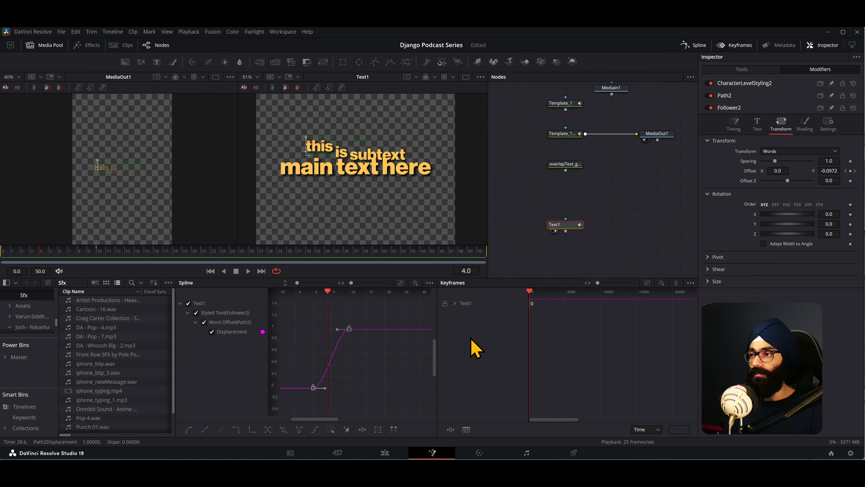
click(455, 303)
click(506, 315)
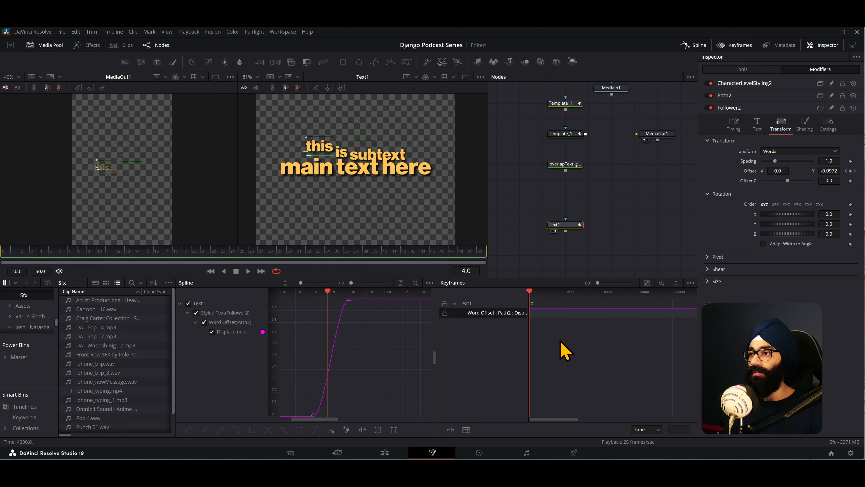
click(647, 283)
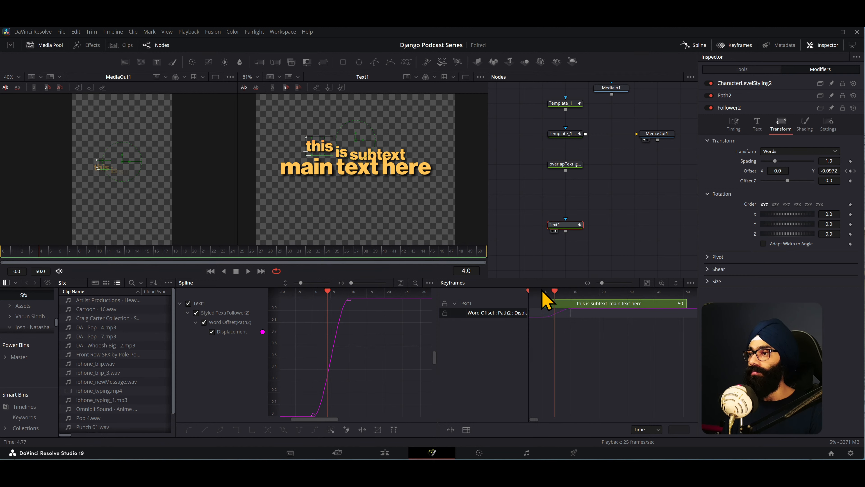
mouse_move(555, 297)
mouse_down()
mouse_move(546, 304)
mouse_move(558, 308)
mouse_up()
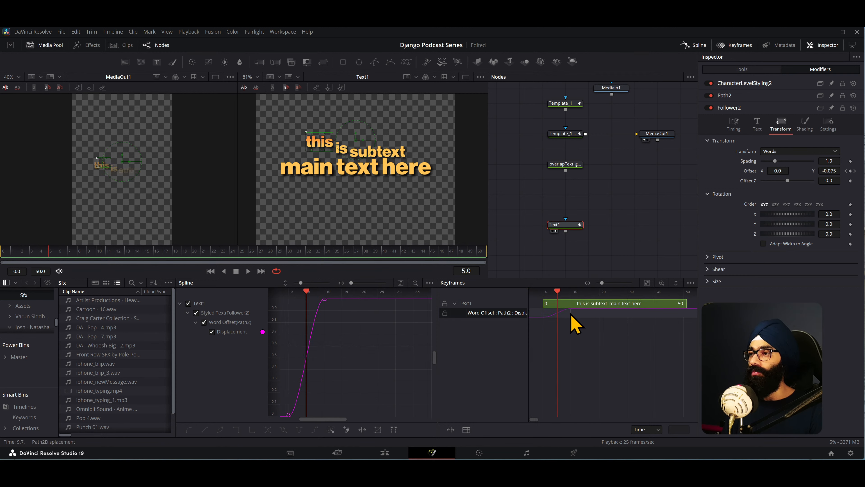
- Inspect Text1's second displacement keyframe and play the word animation from frame 0 with the whole frame in view
click(570, 314)
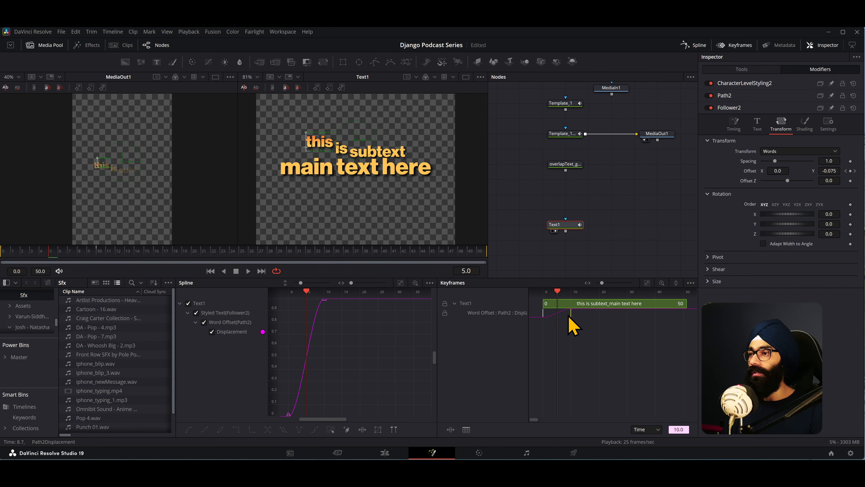
mouse_move(568, 317)
mouse_down()
mouse_move(595, 328)
mouse_move(570, 328)
mouse_move(649, 332)
mouse_move(601, 337)
mouse_move(585, 321)
mouse_move(566, 331)
mouse_up()
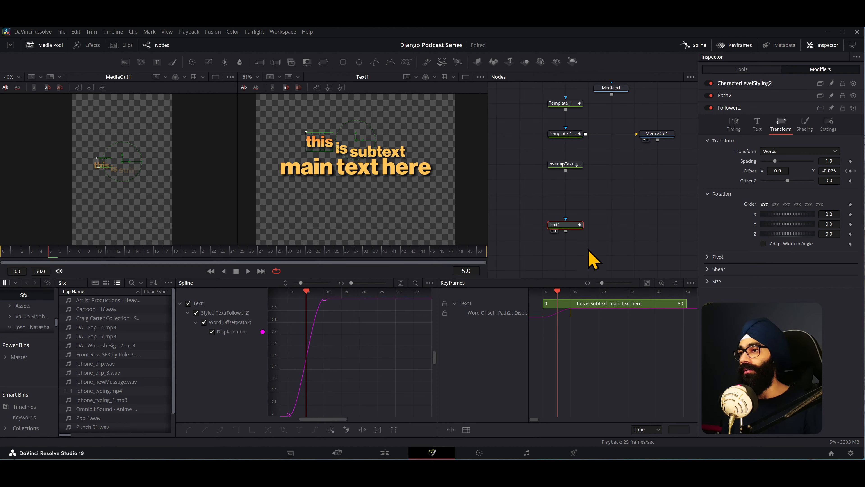
drag(37, 249, 1, 253)
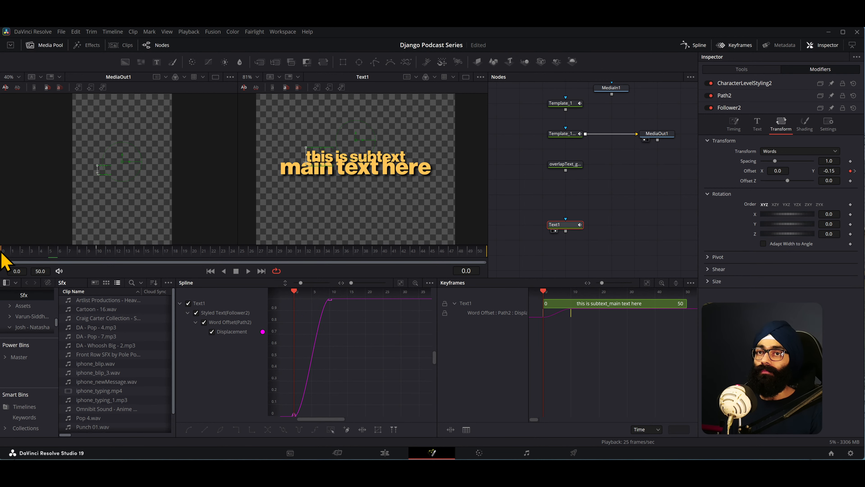
key(space)
key(space)
scroll(349, 176, down, 5)
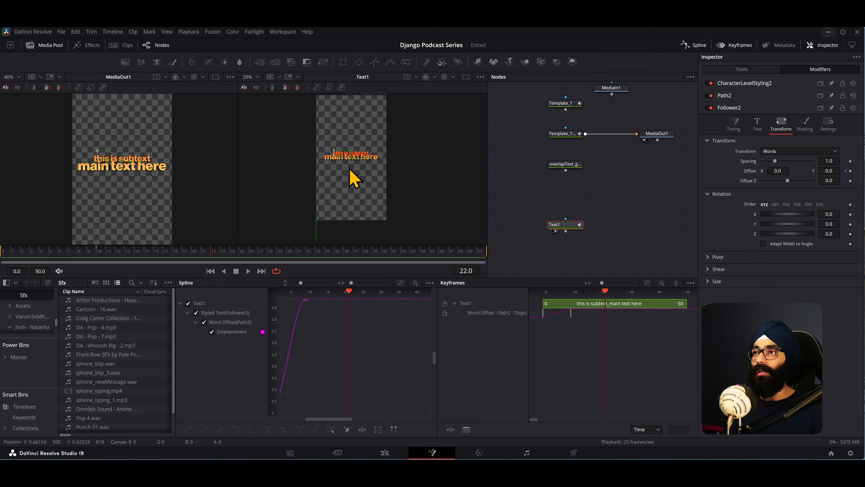
scroll(358, 192, up, 3)
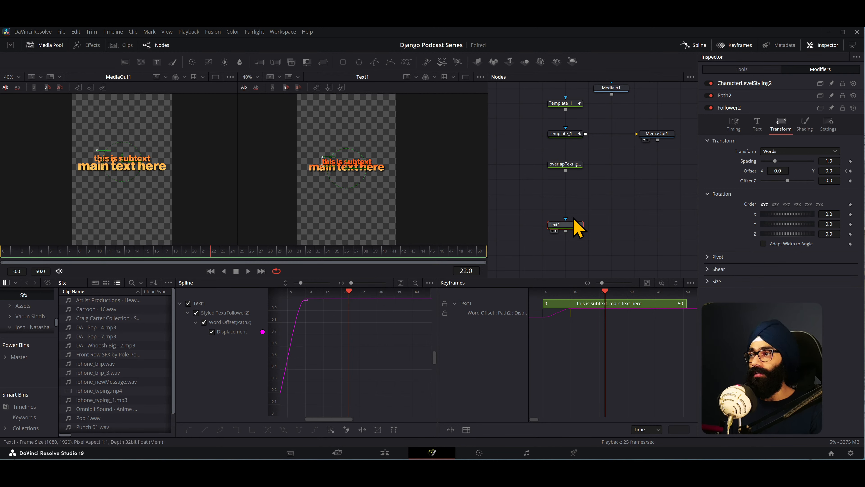
- Move the Text1 node closer beneath the overlapText_gradient_shadow node, collapse Follower2's controls and return to Text1's tool settings
drag(573, 225, 574, 209)
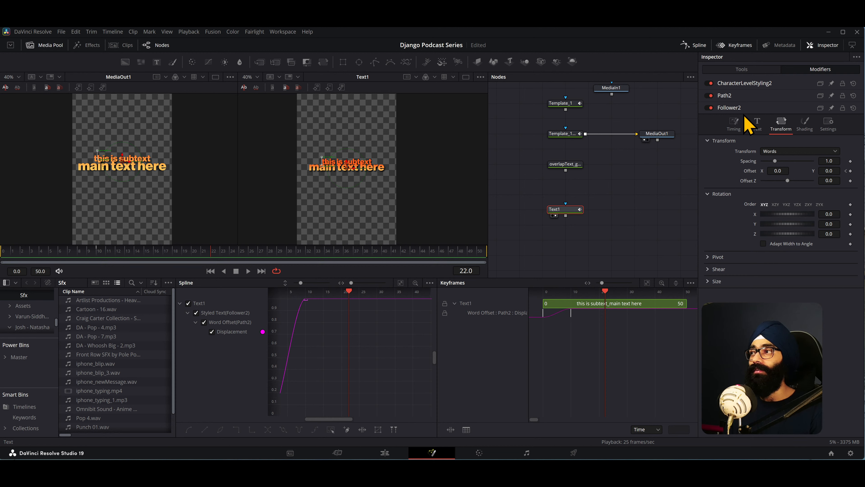
click(736, 110)
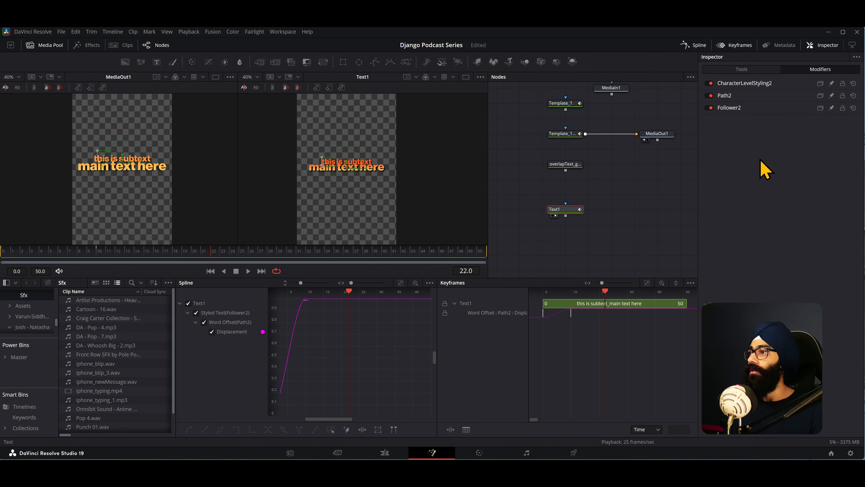
click(751, 68)
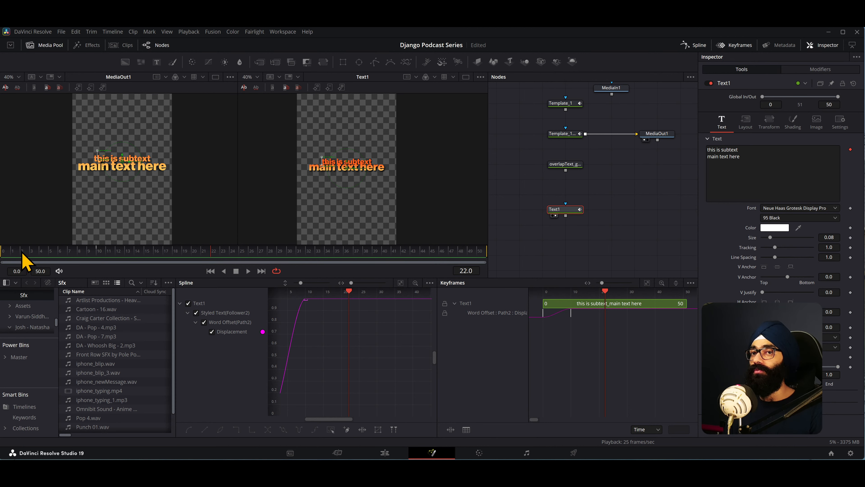
- Scrub the animation, return to frame 0 and insert another Follower modifier on Text1's text
drag(24, 256, 208, 258)
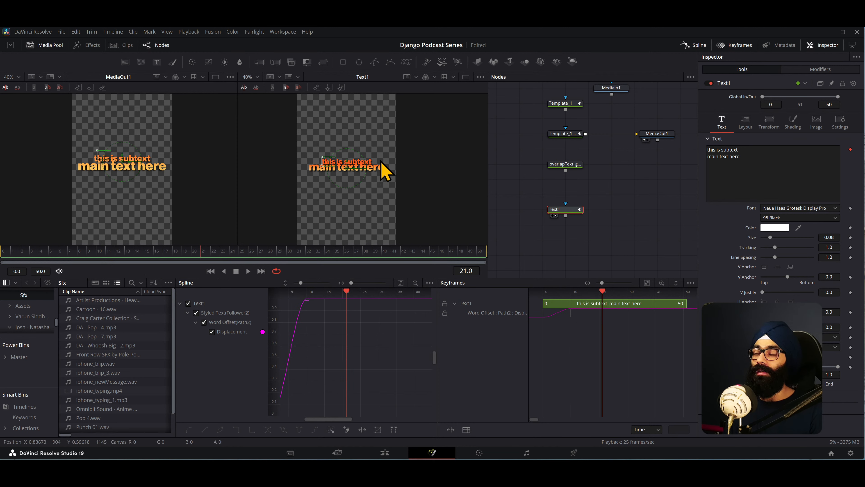
drag(27, 256, 2, 262)
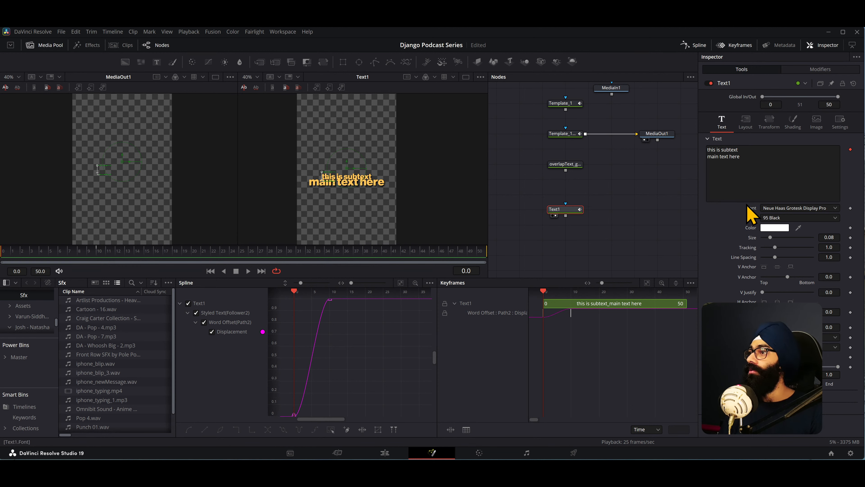
right_click(775, 184)
mouse_move(791, 296)
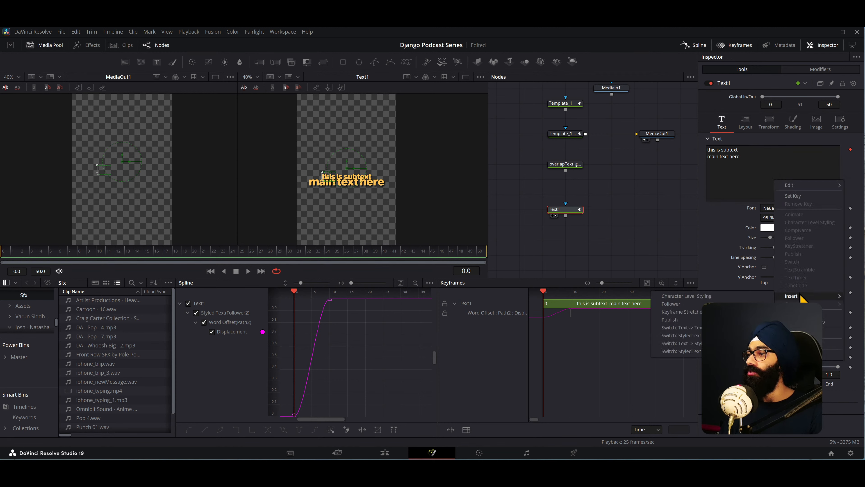
click(671, 307)
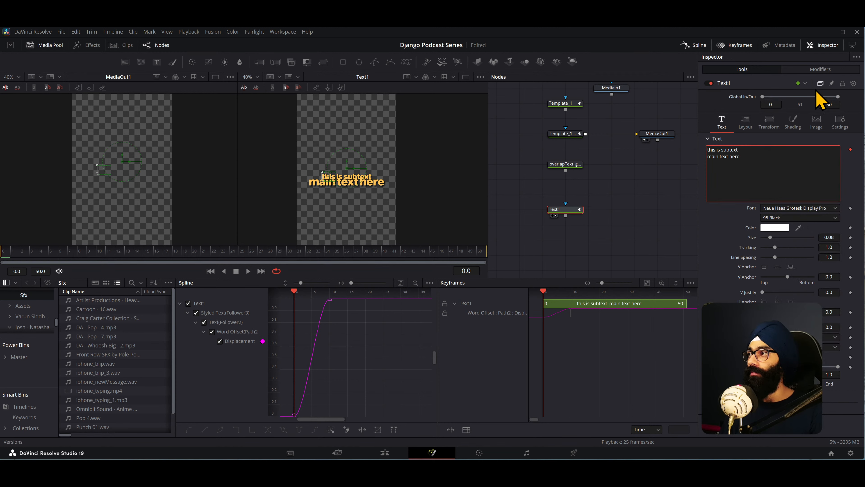
- Try to rename the new Follower3 modifier as Opacity
click(820, 69)
right_click(736, 121)
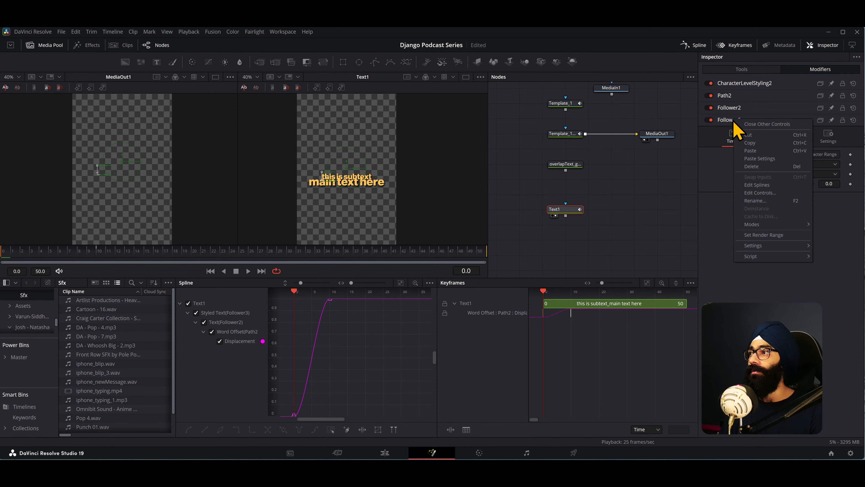
click(750, 202)
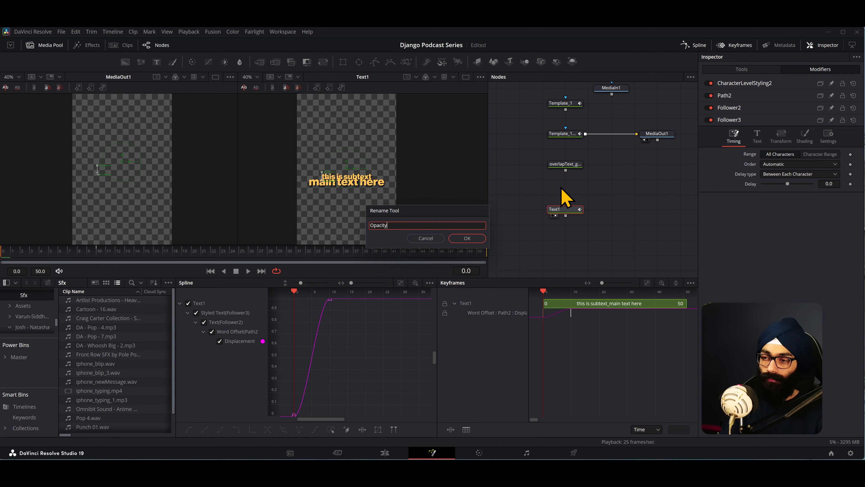
click(466, 240)
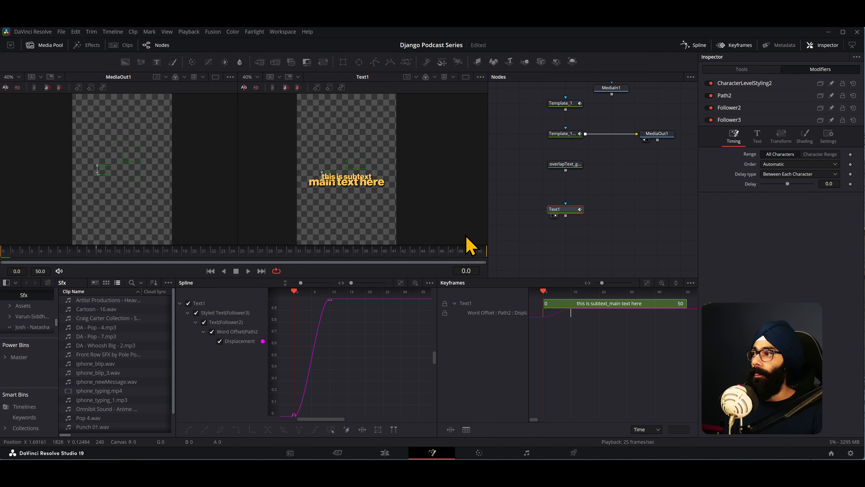
- Show the node navigator and look over the node graph to locate the template nodes
scroll(576, 226, down, 5)
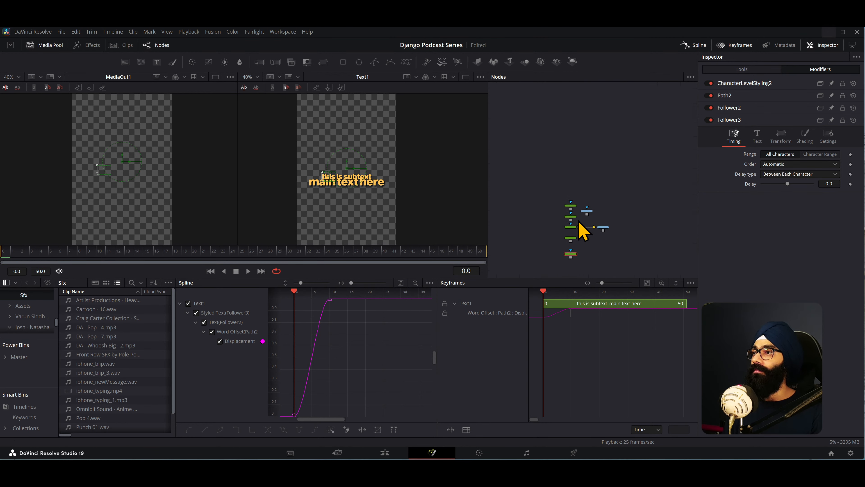
scroll(578, 220, up, 2)
scroll(572, 201, down, 4)
drag(568, 190, 602, 266)
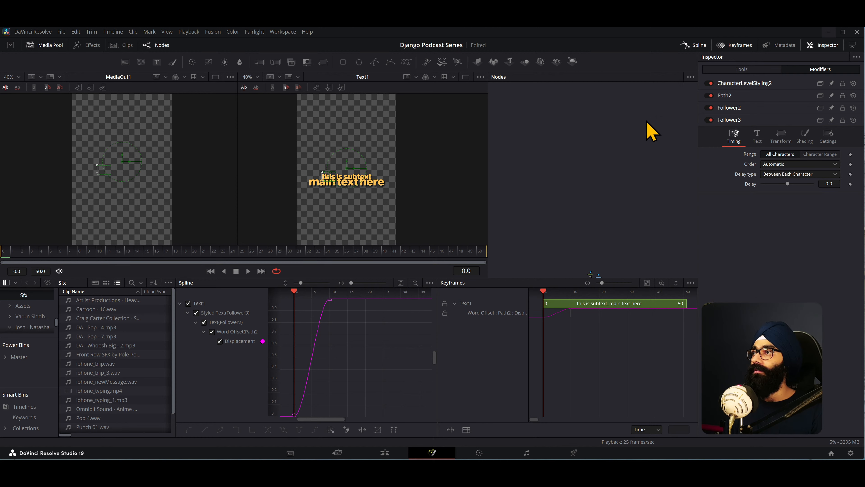
click(589, 197)
key(v)
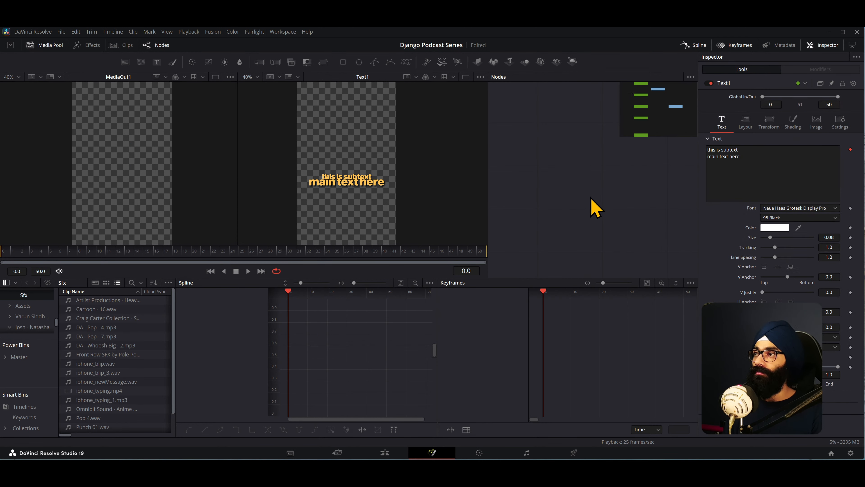
drag(649, 112, 644, 108)
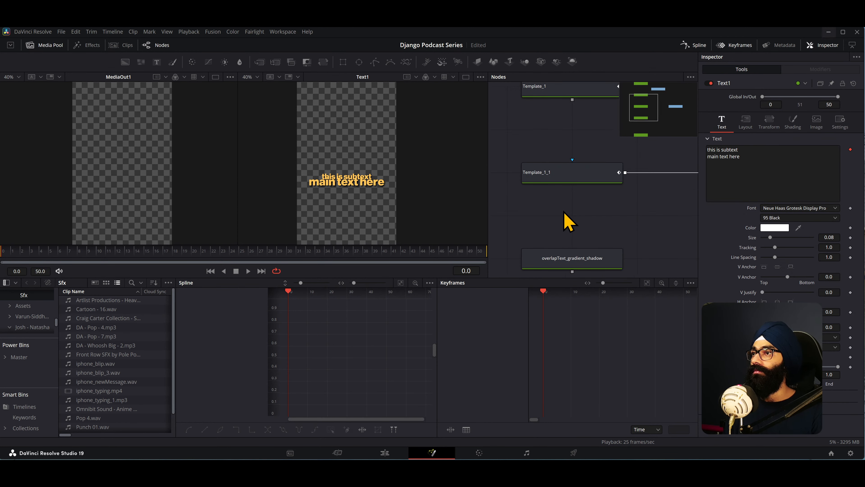
scroll(564, 212, down, 2)
drag(577, 223, 570, 149)
scroll(572, 200, up, 1)
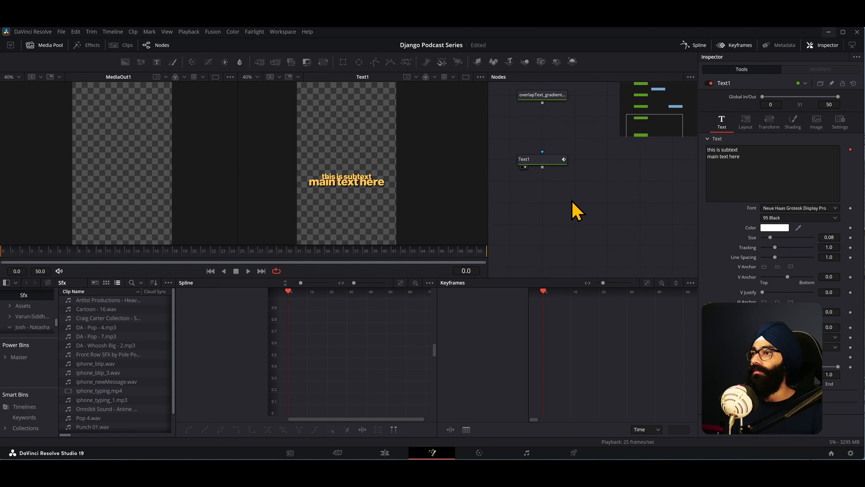
scroll(572, 200, down, 3)
drag(584, 231, 579, 169)
drag(580, 216, 581, 201)
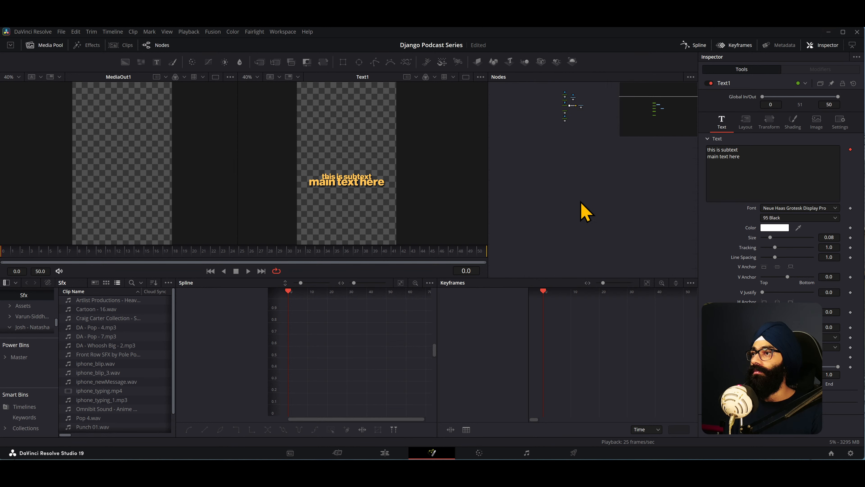
mouse_move(662, 116)
mouse_down()
mouse_move(664, 96)
mouse_move(662, 117)
mouse_up()
drag(646, 140, 634, 164)
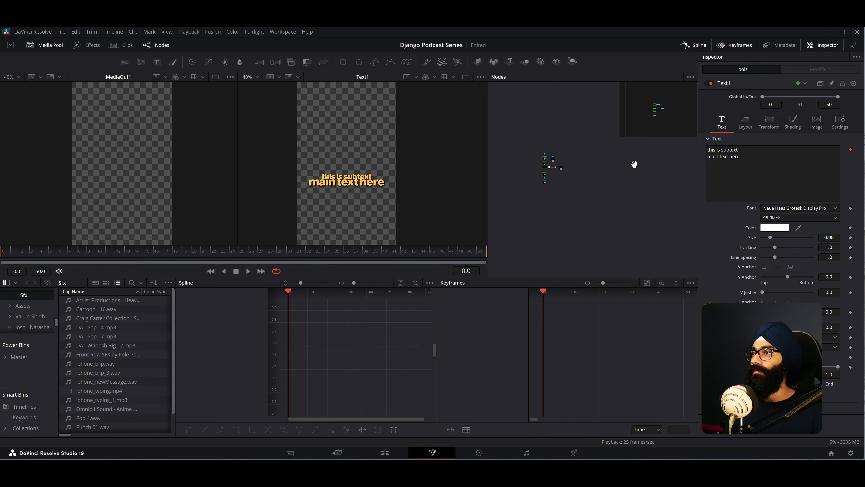
scroll(546, 161, up, 5)
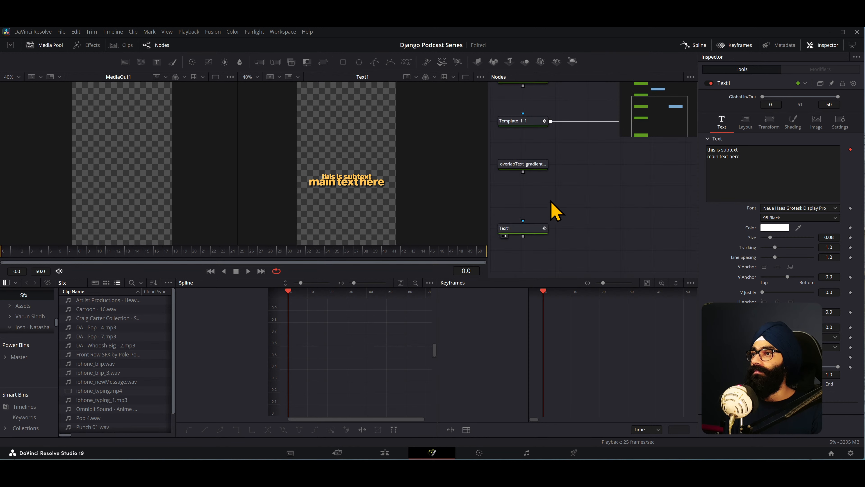
- Examine the modifier lists of the Template_1 and Template_1_1 nodes and compare them with Text1's modifiers
drag(578, 86, 582, 210)
click(555, 176)
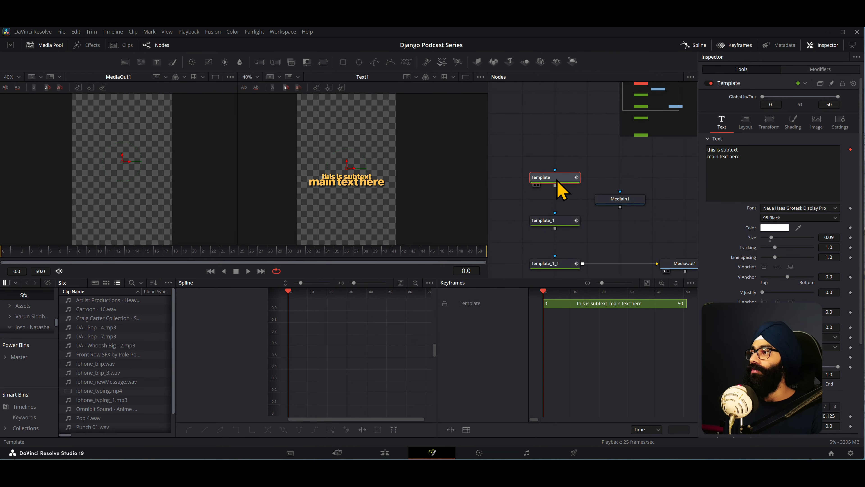
click(559, 221)
click(821, 69)
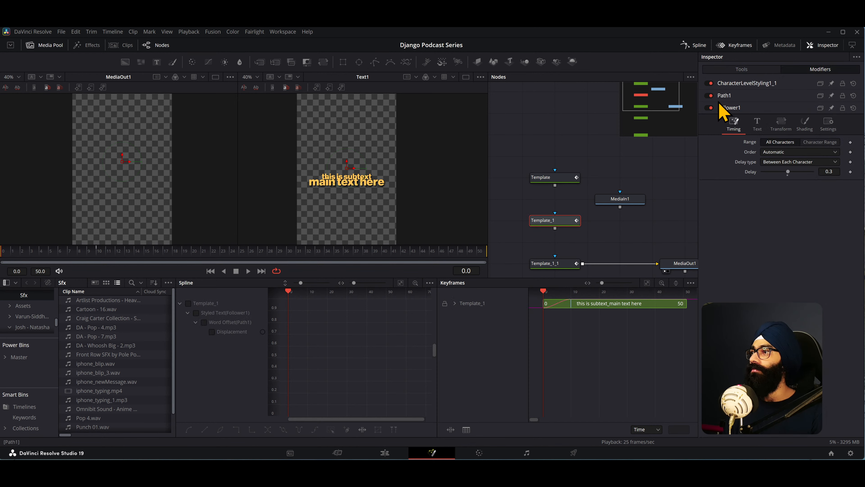
drag(568, 202, 545, 102)
click(535, 164)
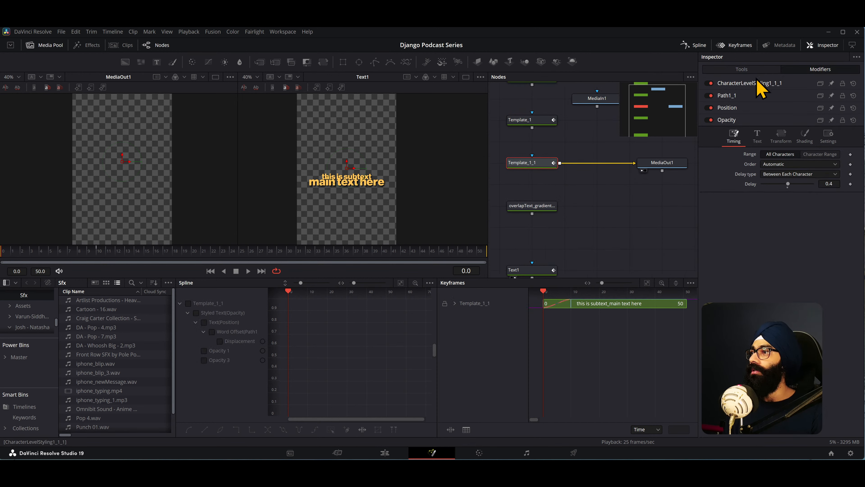
drag(548, 217, 569, 164)
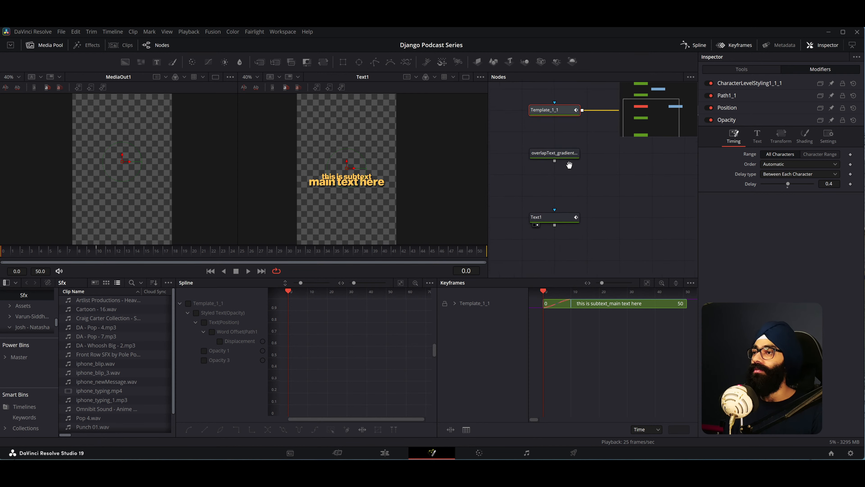
click(563, 219)
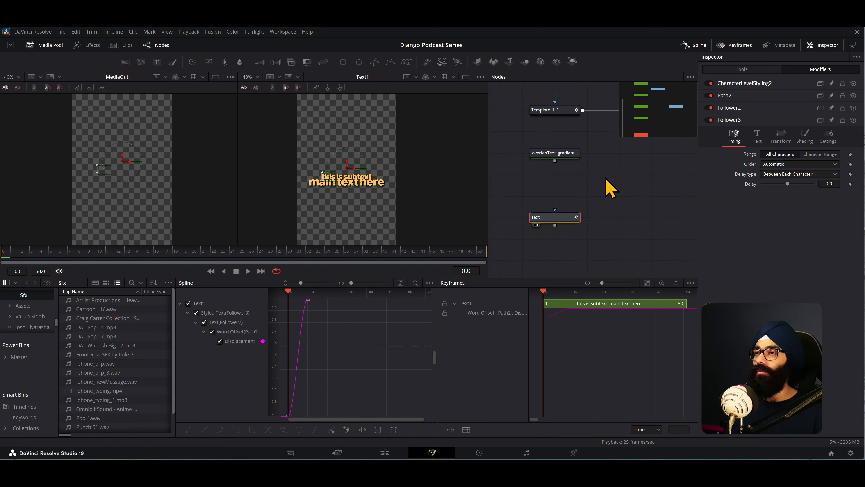
click(606, 197)
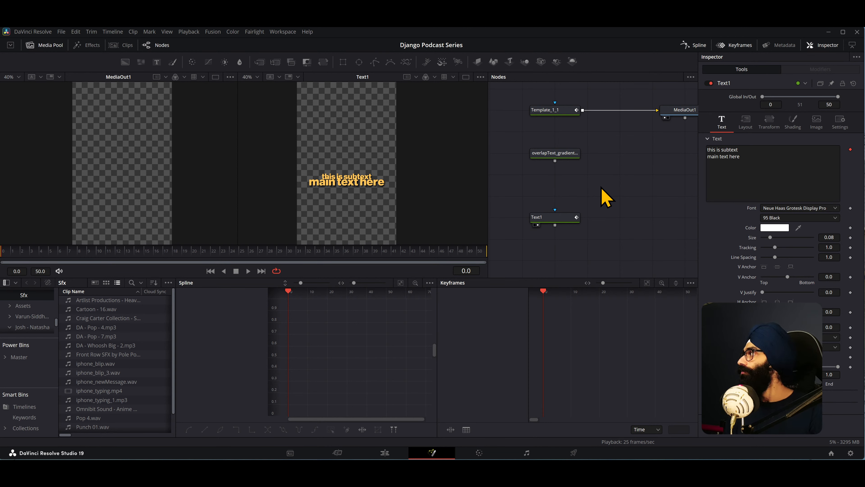
- Scrub to frame 19 with Text1 selected and set the Follower3 modifier's delay to 0.3
click(552, 214)
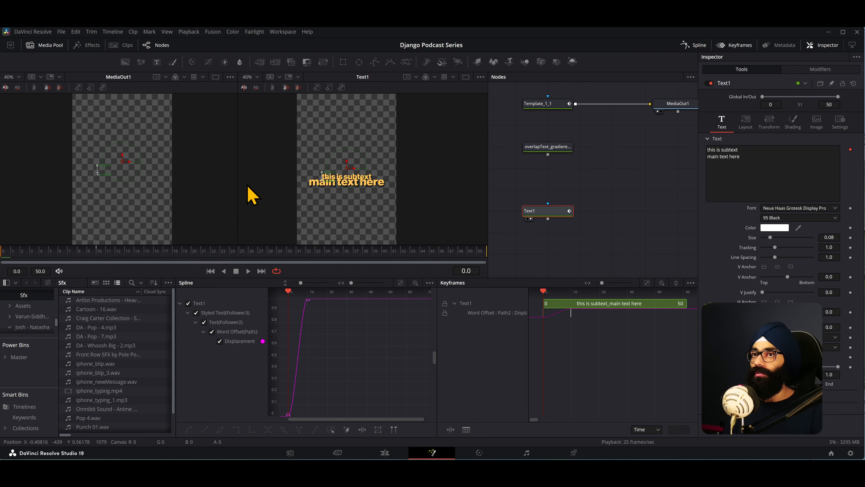
drag(13, 253, 187, 256)
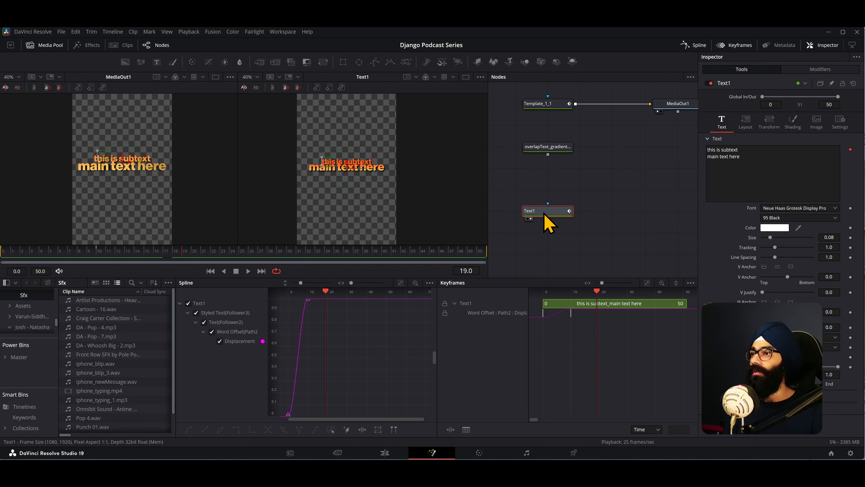
click(816, 70)
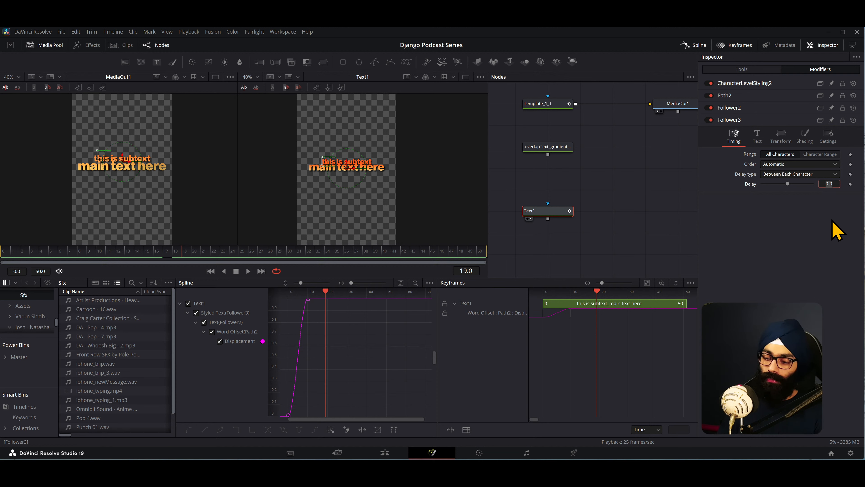
key(Return)
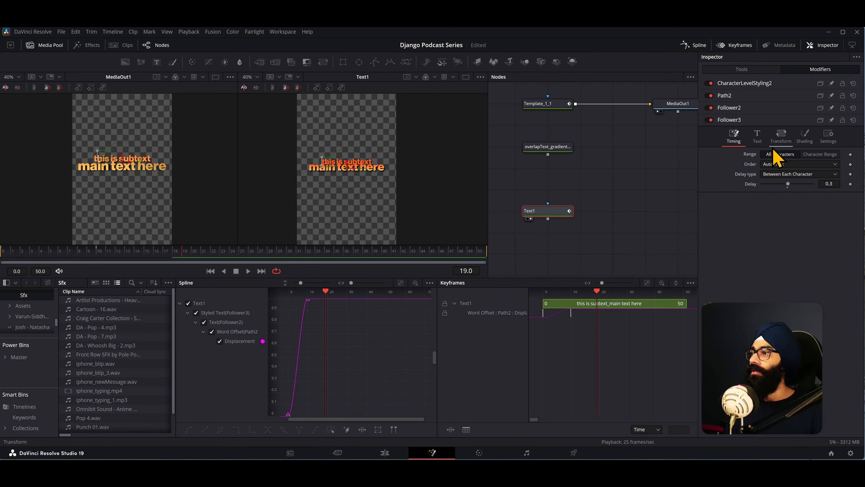
- Set the Follower3 modifier's transform mode to Lines
click(758, 136)
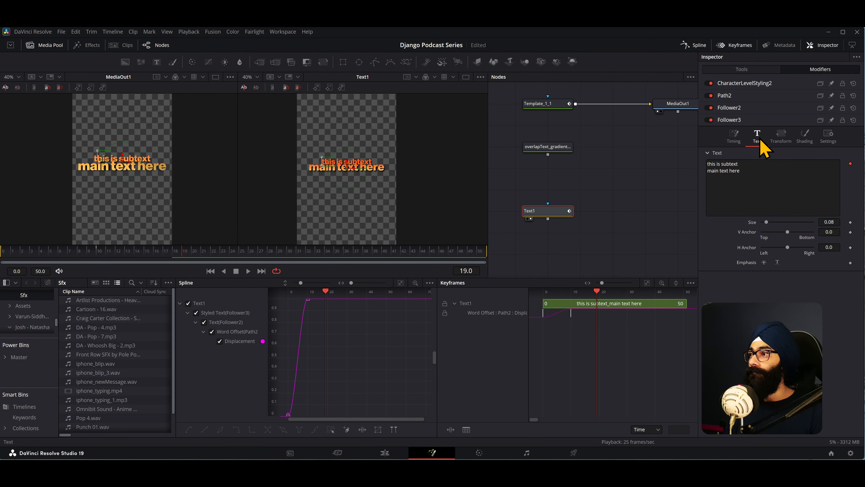
click(781, 139)
click(793, 164)
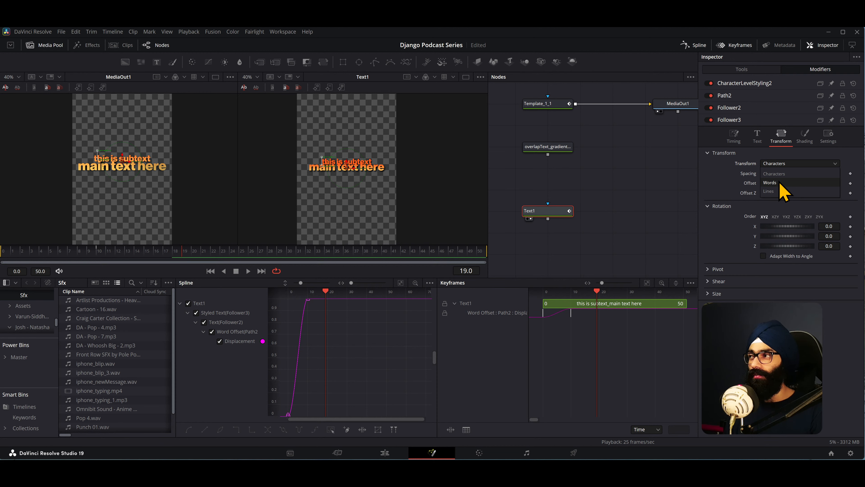
click(778, 191)
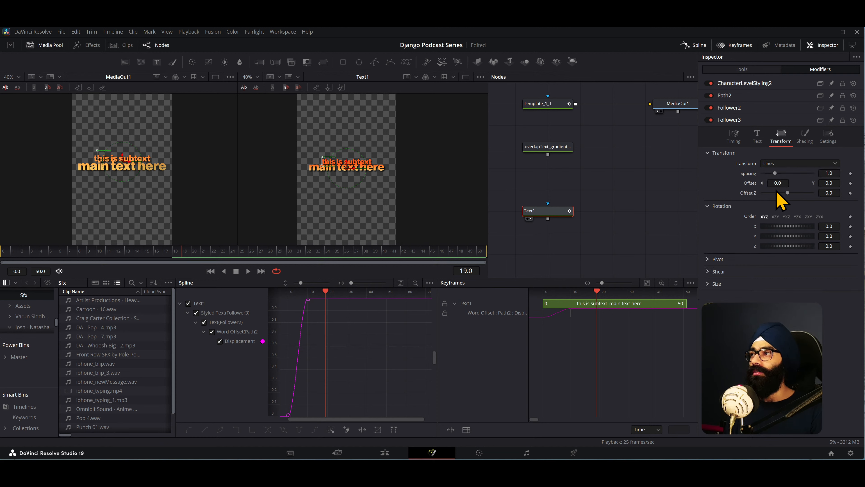
- Keyframe the opacity of Follower3's White Solid Fill shading element at 1.0 on frame 10 and 0 on frame 0
click(797, 143)
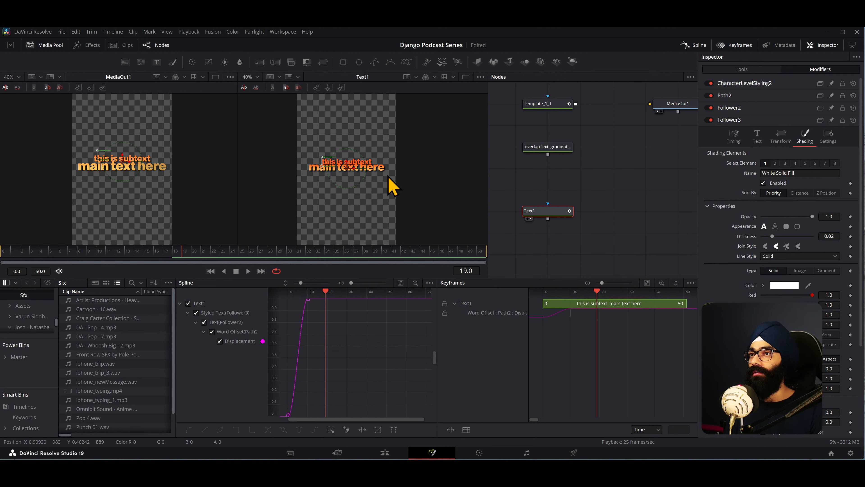
scroll(392, 174, up, 3)
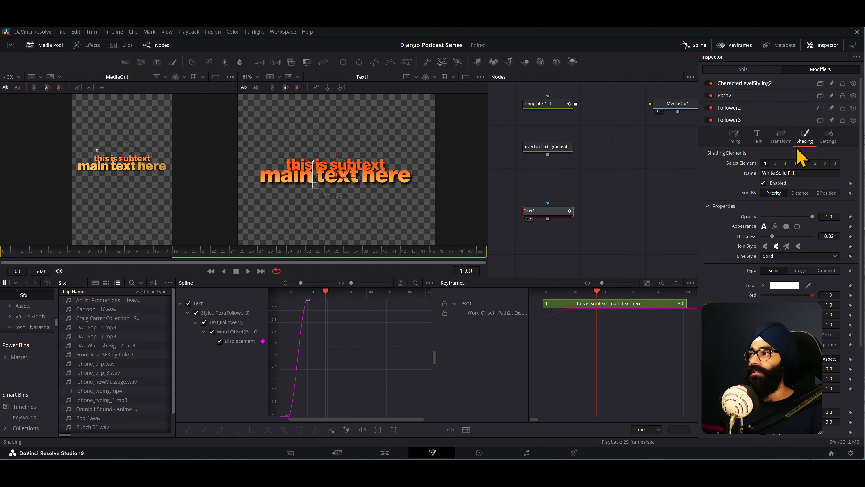
drag(267, 165, 397, 165)
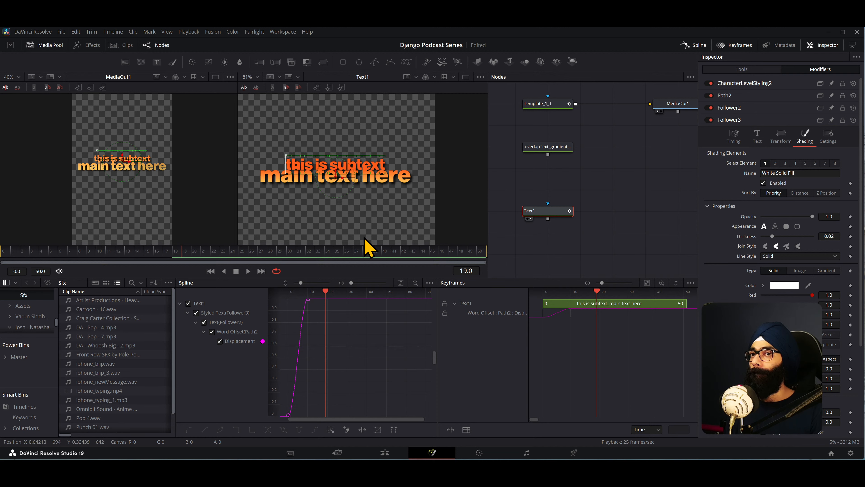
click(101, 256)
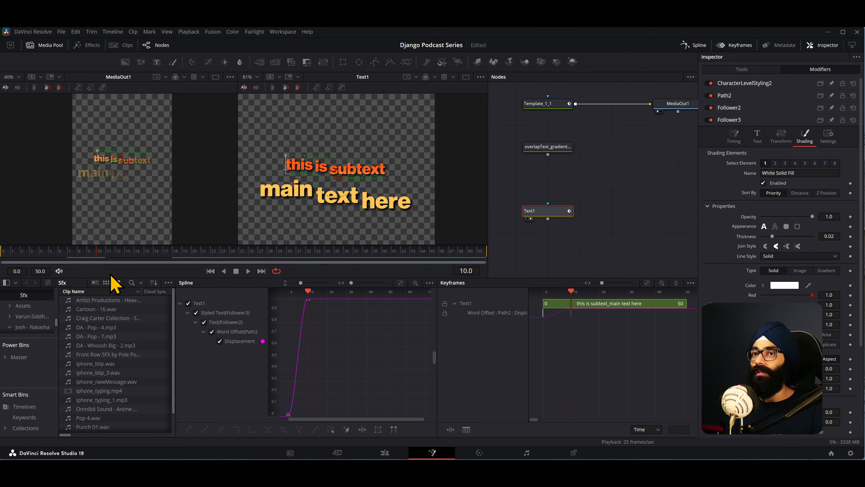
click(851, 217)
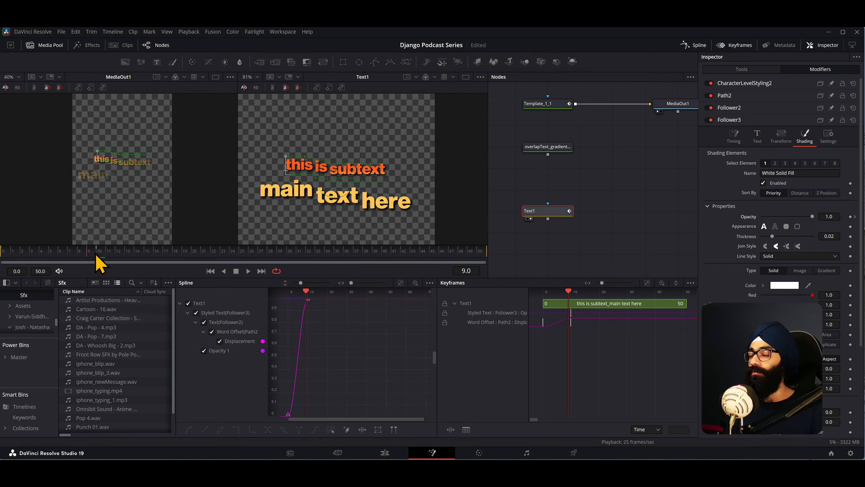
drag(97, 263, 4, 262)
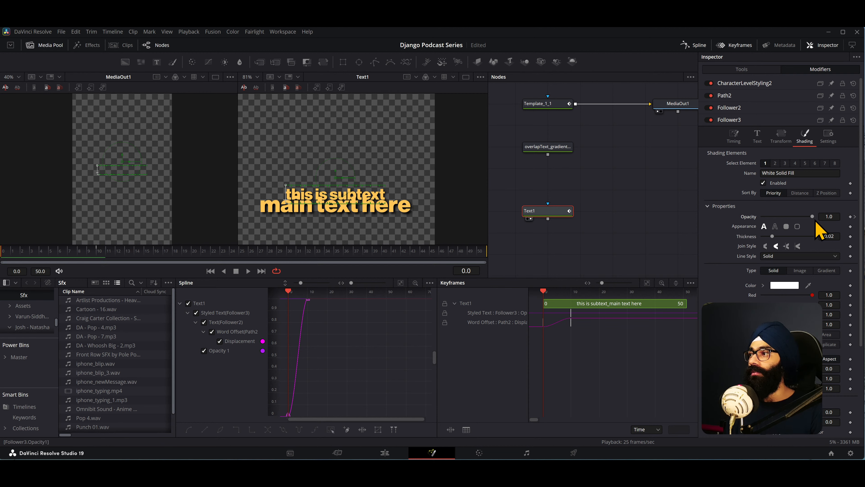
drag(812, 216, 731, 228)
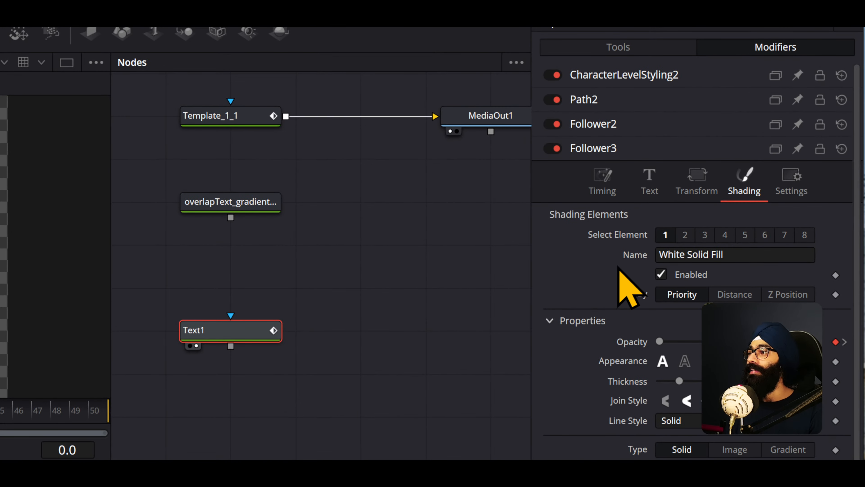
- Select the Black Shadow shading element, number 3, in the Follower3 modifier
click(705, 236)
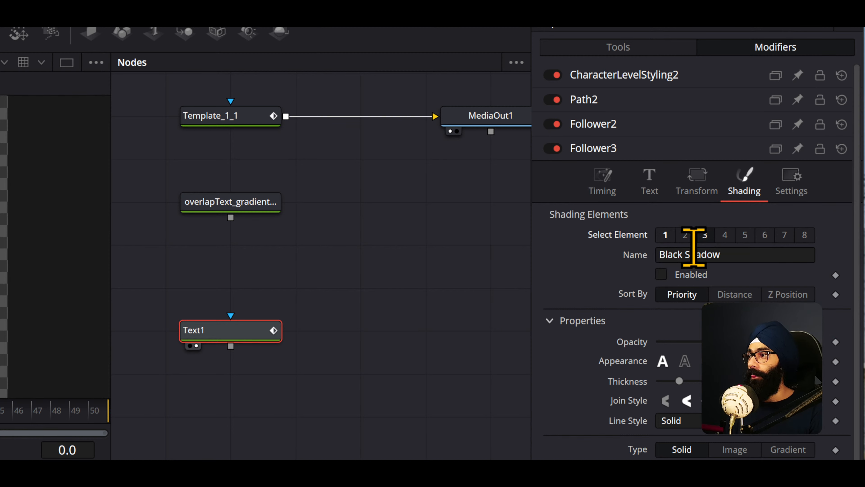
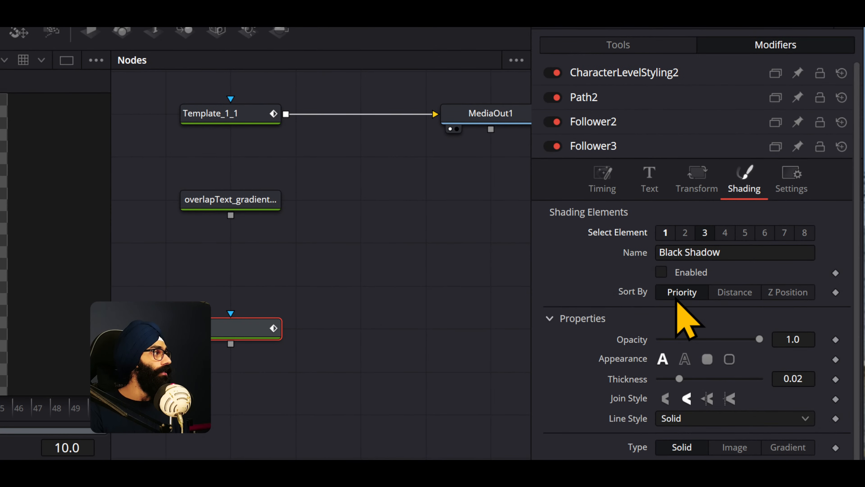
- Keyframe the Black Shadow element's opacity in Follower3 at 1.0 on frame 10 and 0 on frame 0, and preview the fade
click(836, 340)
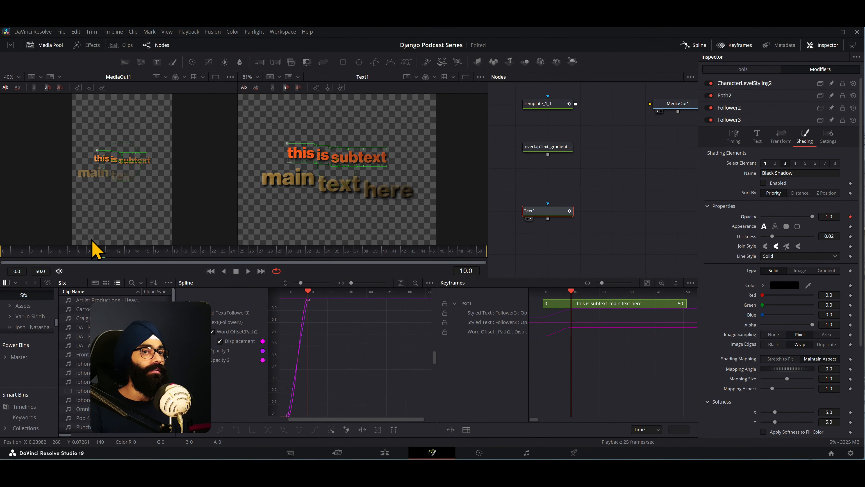
drag(96, 260, 6, 266)
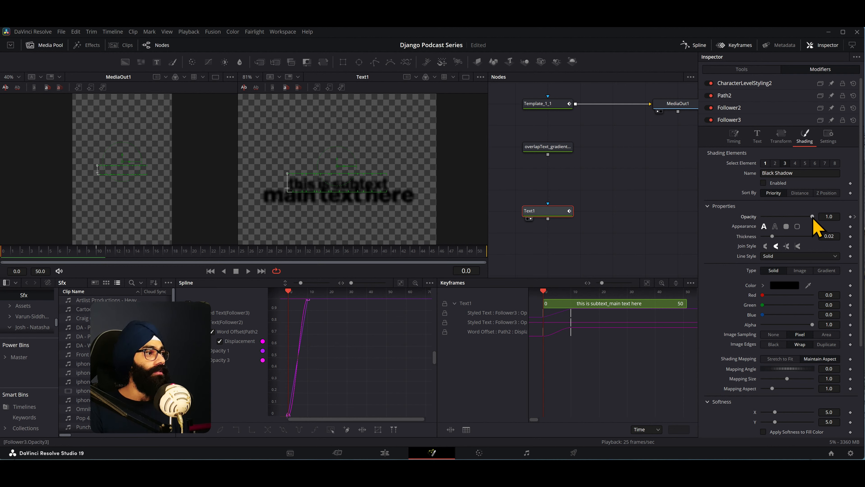
drag(814, 218, 760, 218)
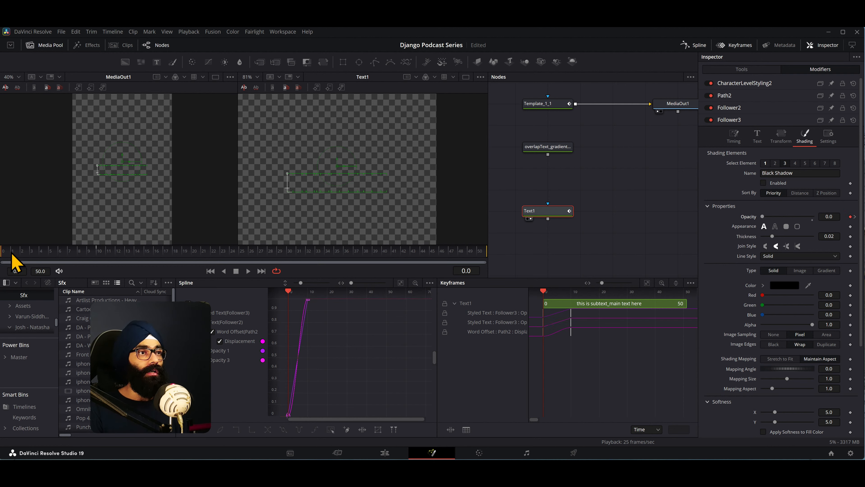
drag(13, 262, 218, 264)
key(space)
key(space)
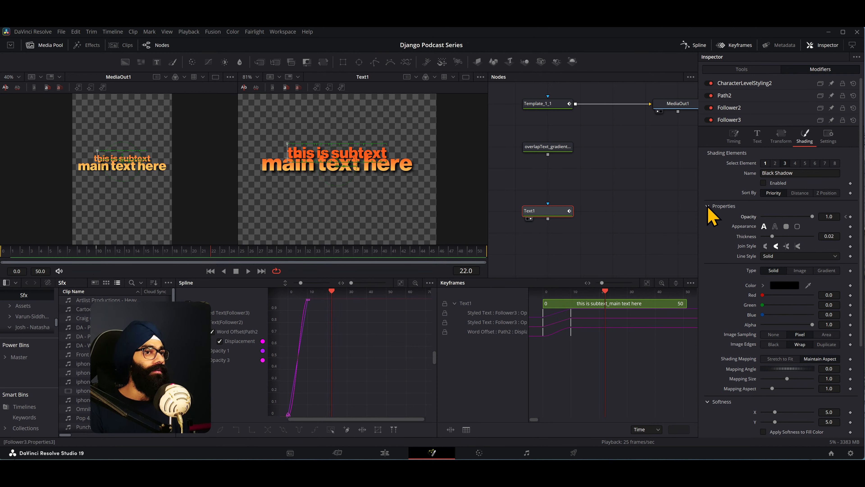
- Select all keyframes of Text1's displacement and opacity curves and flatten them to ease the animation in and out
scroll(331, 344, down, 2)
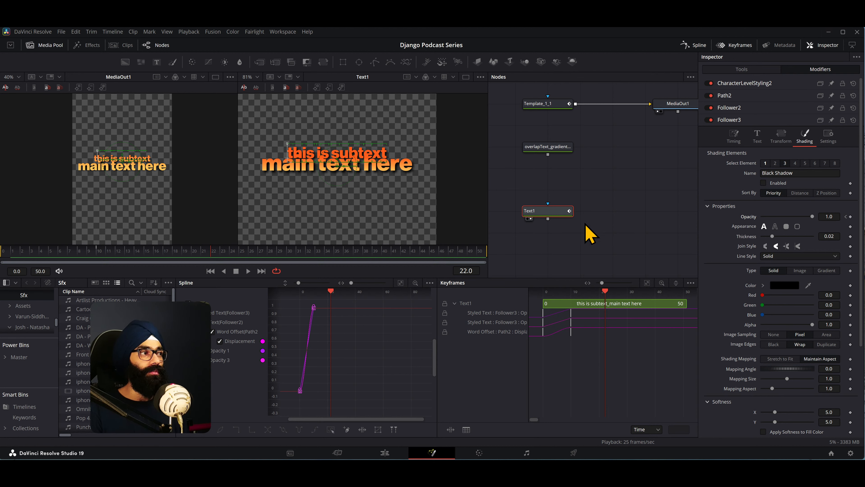
click(546, 215)
key(ctrl+a)
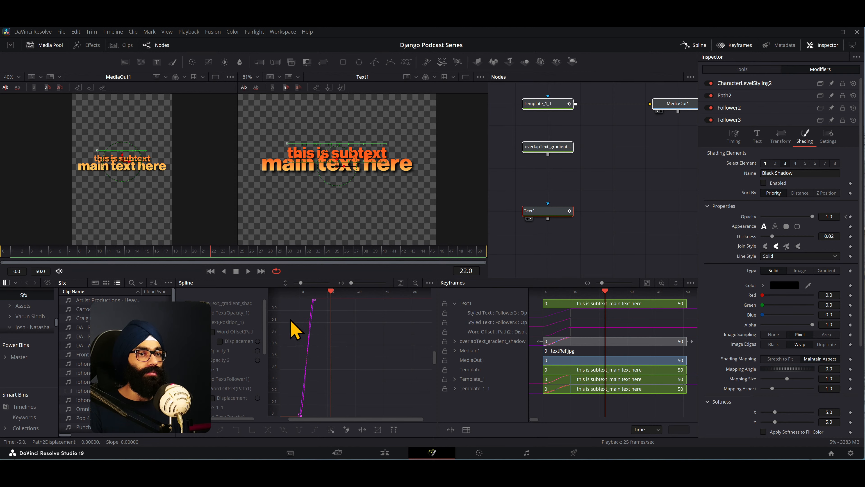
scroll(287, 334, down, 2)
drag(337, 398, 284, 306)
click(569, 238)
click(549, 214)
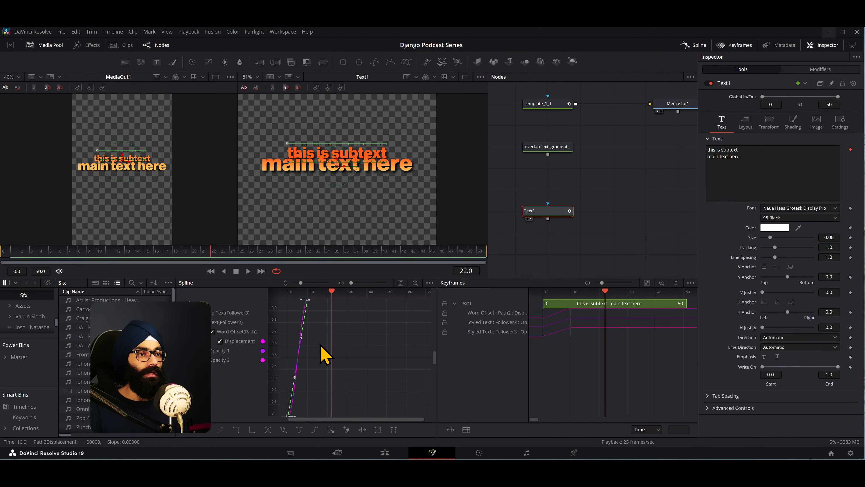
key(f)
mouse_move(330, 292)
mouse_down()
mouse_move(282, 292)
mouse_move(334, 297)
mouse_up()
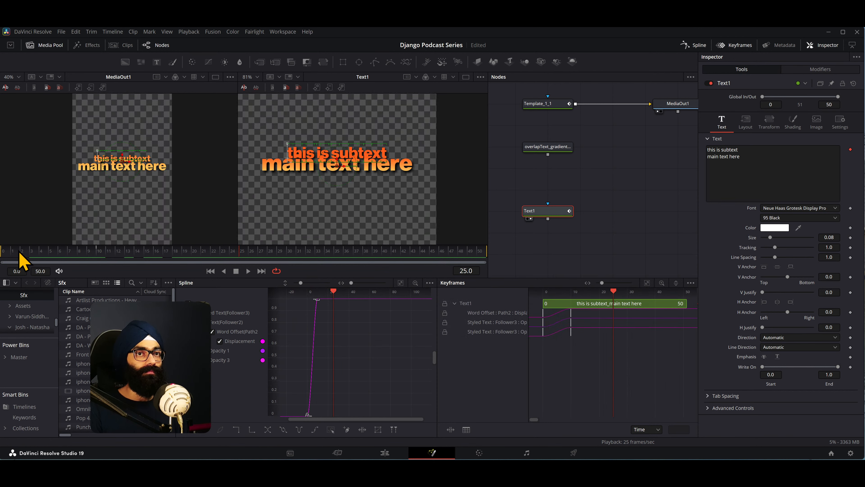
- Play and scrub the eased Text1 animation from frame 0, comparing the text in the Text1 and MediaOut1 viewers
drag(18, 253, 1, 251)
key(space)
scroll(352, 213, down, 5)
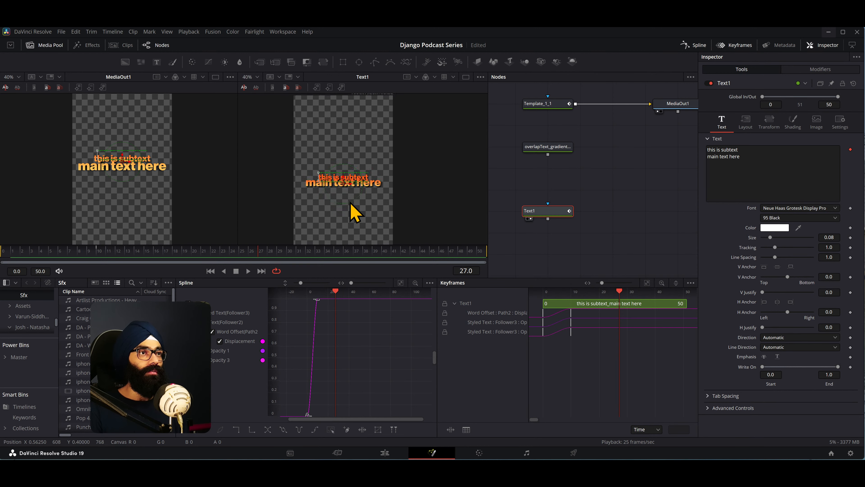
scroll(154, 201, down, 2)
scroll(154, 204, up, 3)
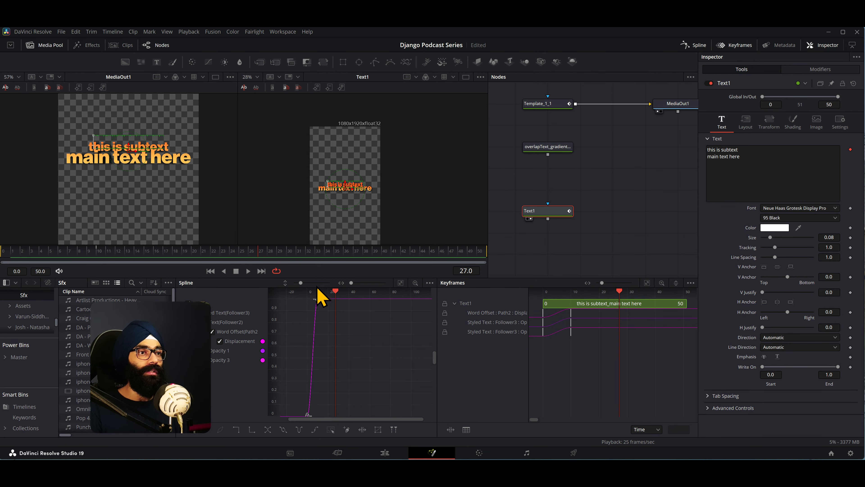
scroll(354, 207, up, 5)
drag(32, 251, 223, 251)
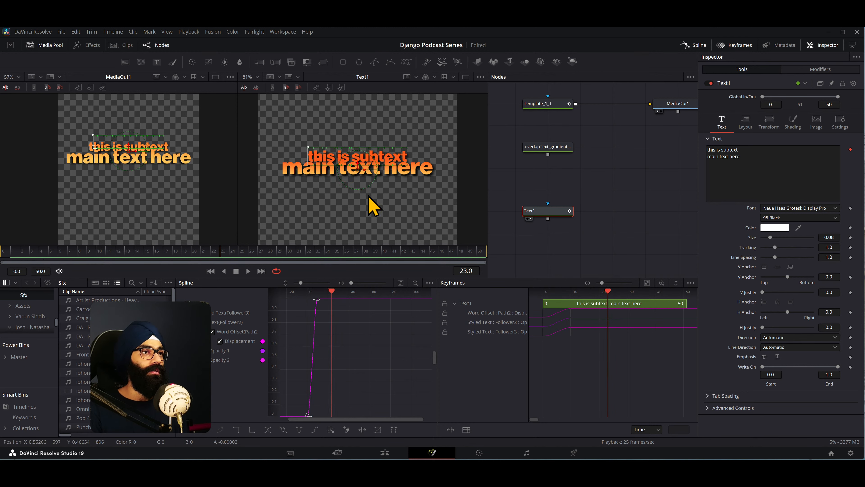
scroll(399, 171, down, 3)
scroll(101, 186, down, 3)
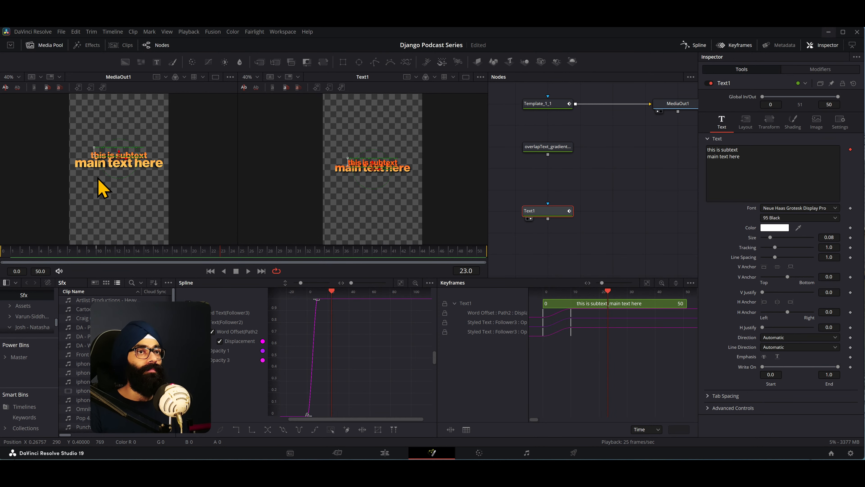
- Switch to the ITK'24 Notion page and tick off "Design text like Ae layer styles - Fusion" and "Animate text like Ae - Fusion"
key(alt+Tab)
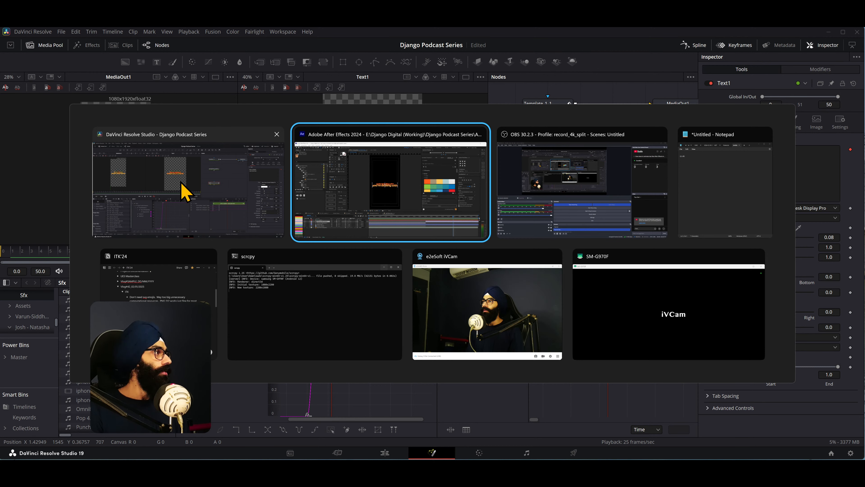
click(167, 292)
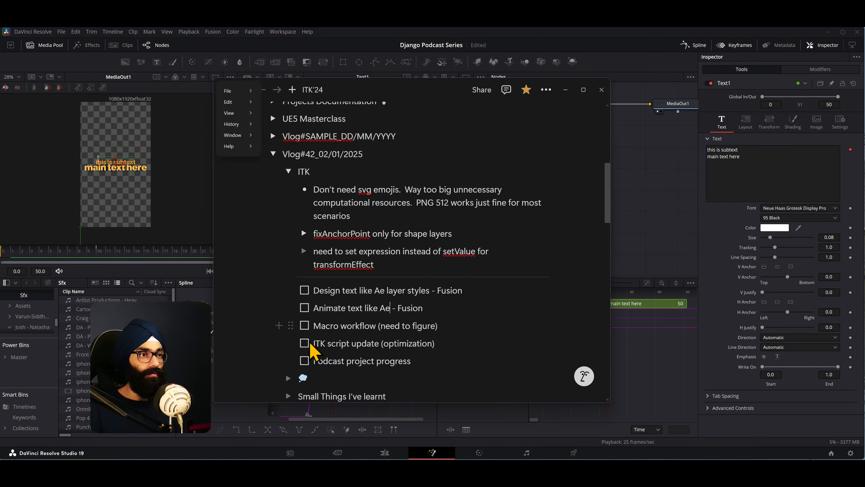
click(365, 295)
click(305, 290)
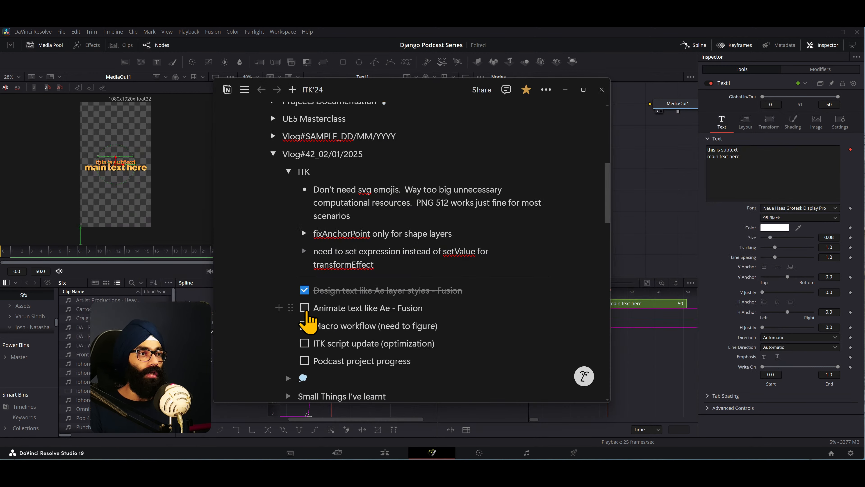
click(304, 308)
key(alt+Tab)
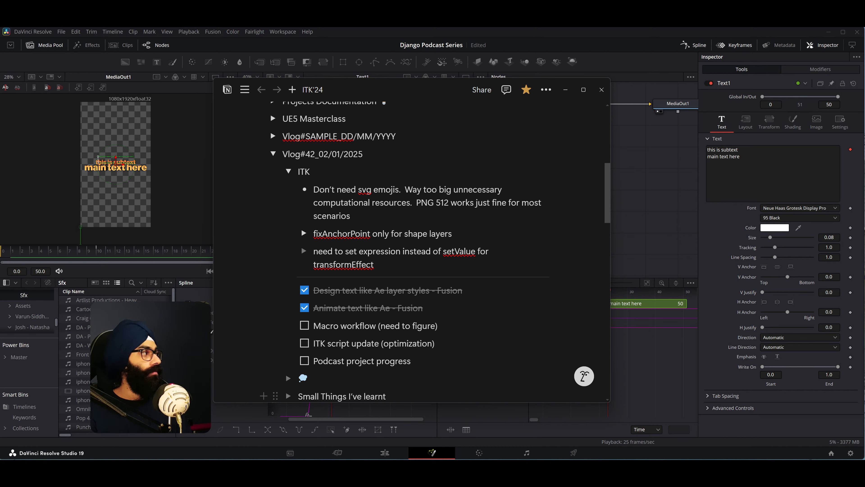
click(348, 326)
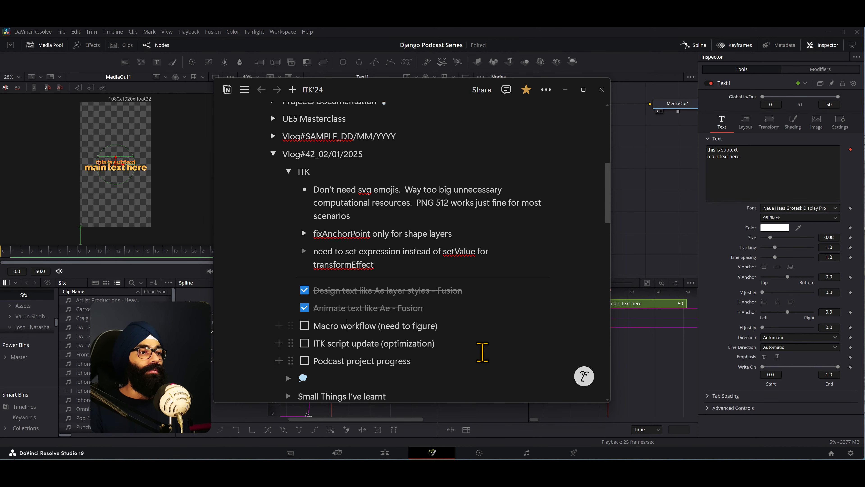
- Switch back to DaVinci Resolve, replace Template_1_1 with Text1 as the input of MediaOut1, and scrub the result to frame 31
click(651, 197)
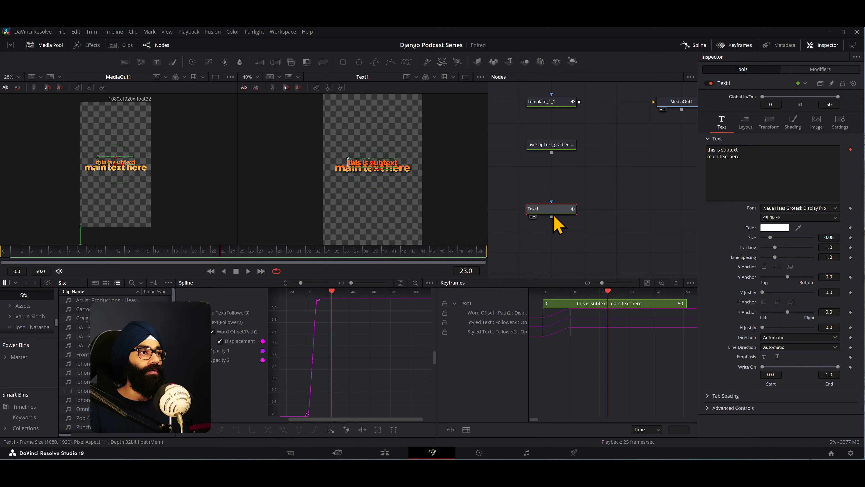
mouse_move(559, 206)
mouse_down()
mouse_move(614, 208)
mouse_move(547, 209)
mouse_up()
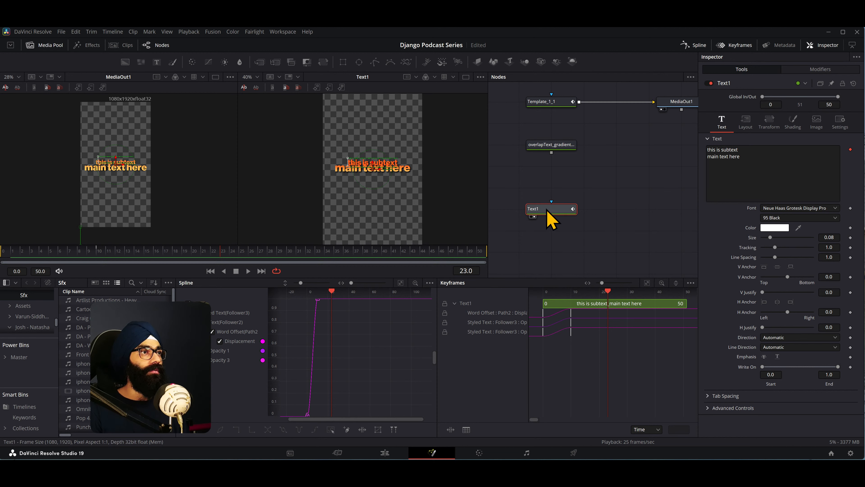
drag(578, 164, 562, 181)
drag(637, 120, 611, 123)
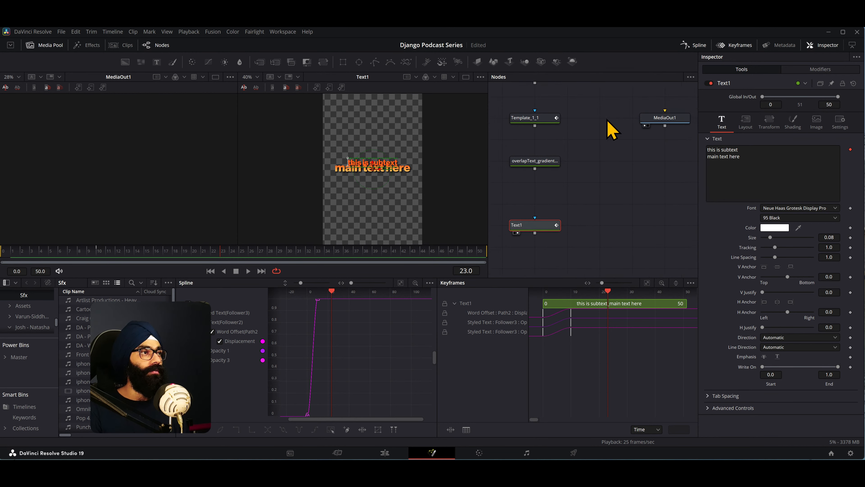
drag(536, 233, 666, 118)
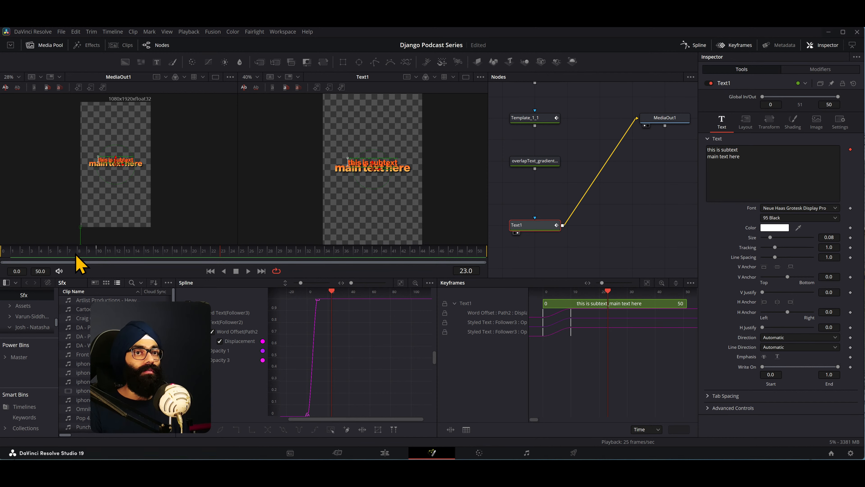
drag(1, 253, 261, 259)
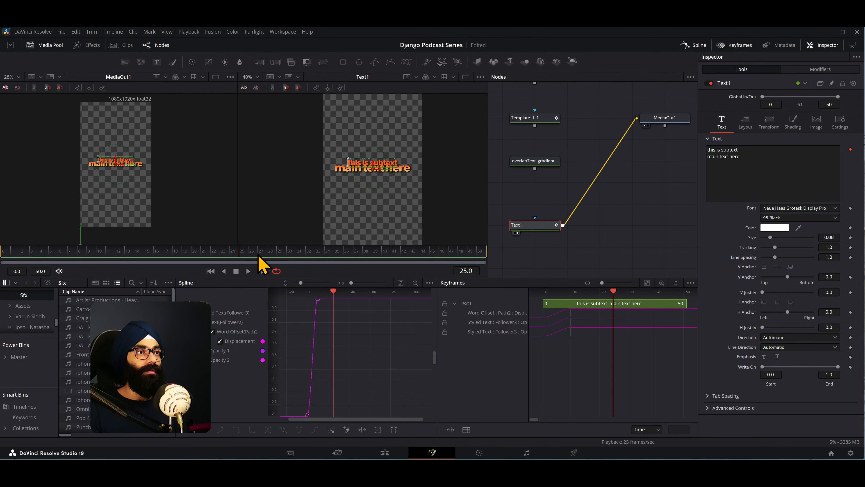
- Play the Text+ clip on V4 in the edit timeline, enlarge the viewer, and inspect the title's editable text in its settings
click(385, 453)
drag(434, 316, 328, 316)
click(318, 268)
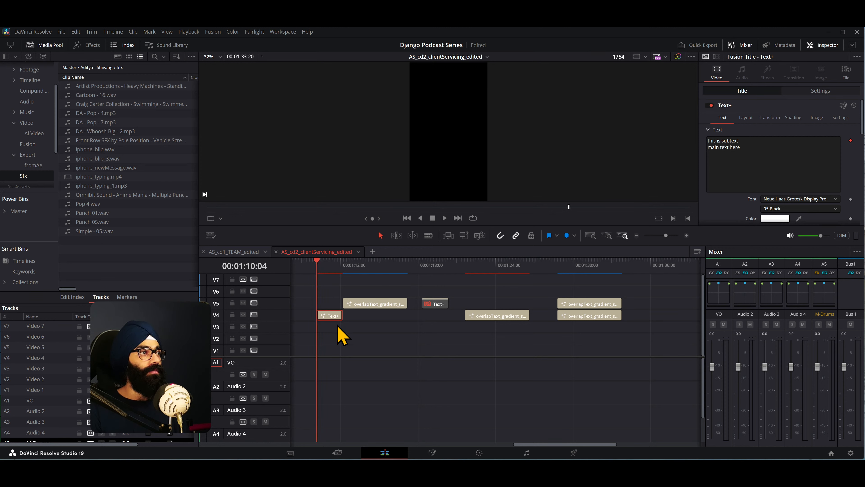
key(space)
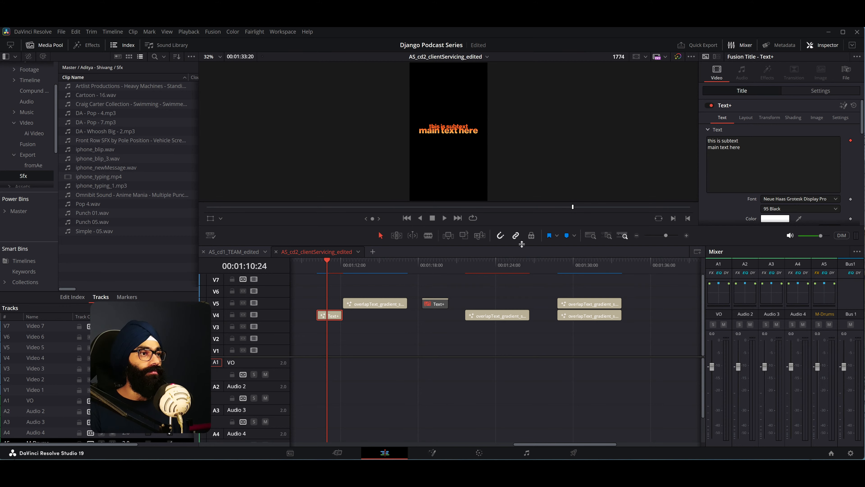
drag(521, 244, 516, 309)
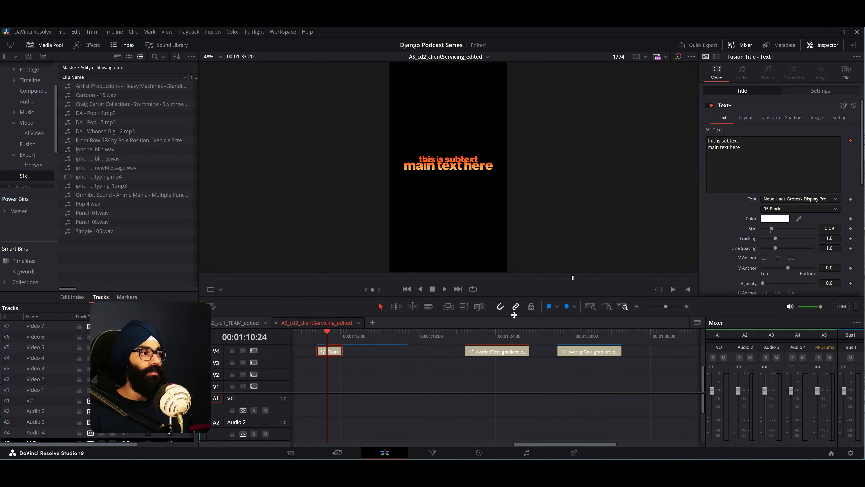
click(731, 139)
drag(739, 139, 607, 139)
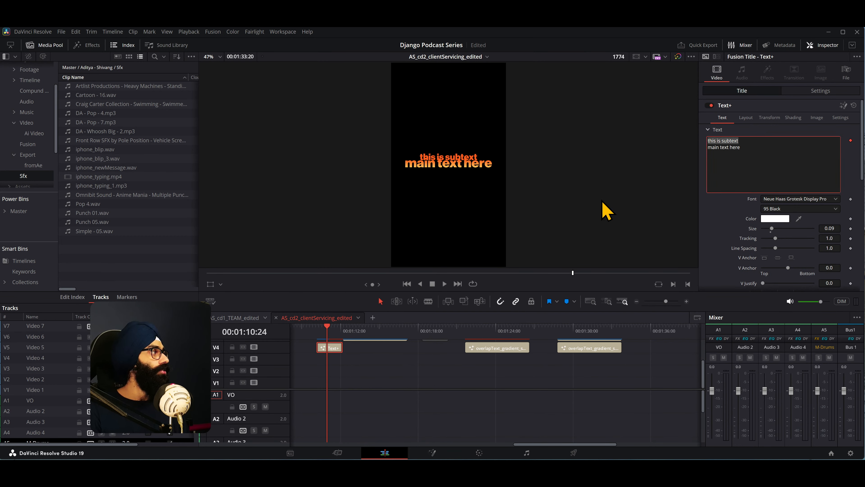
click(602, 199)
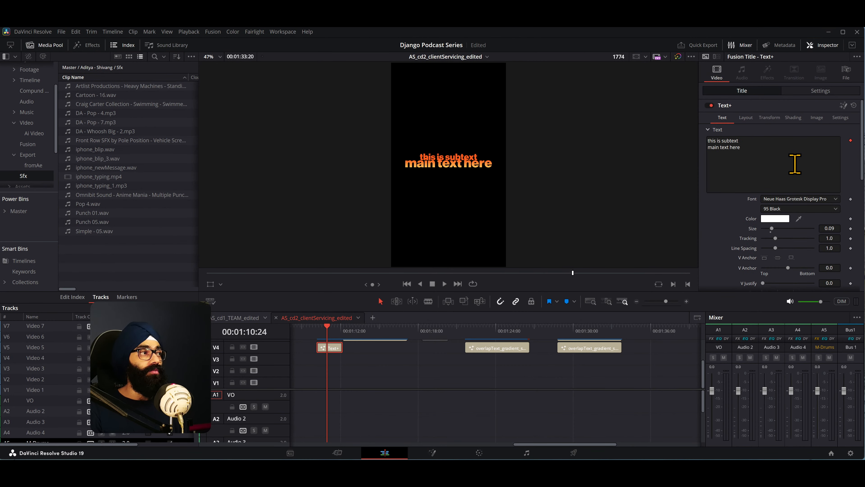
- Save the project and duplicate the V4 Text+ clip further along the same track, moving the playhead to 00:01:13:24
key(ctrl+s)
drag(334, 348, 382, 350)
mouse_move(376, 336)
mouse_down()
mouse_move(395, 336)
mouse_move(367, 336)
mouse_up()
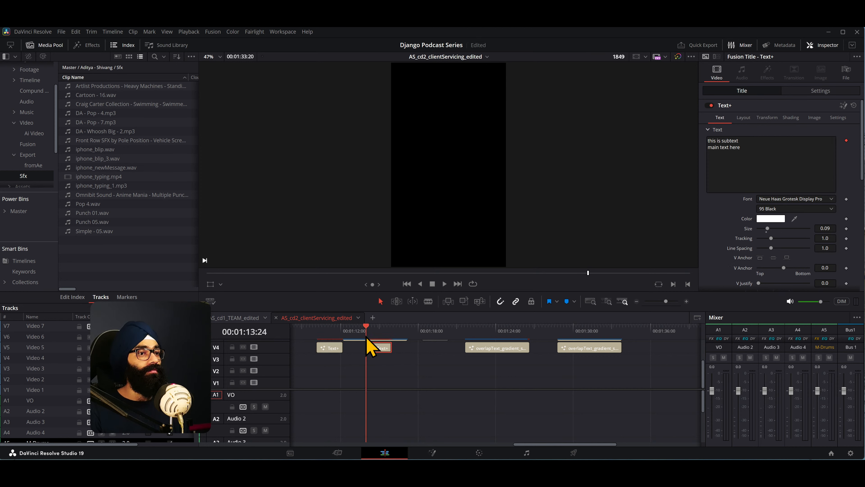
- Play the duplicated Text+ clip from its start and compare it with the original title
key(space)
key(space)
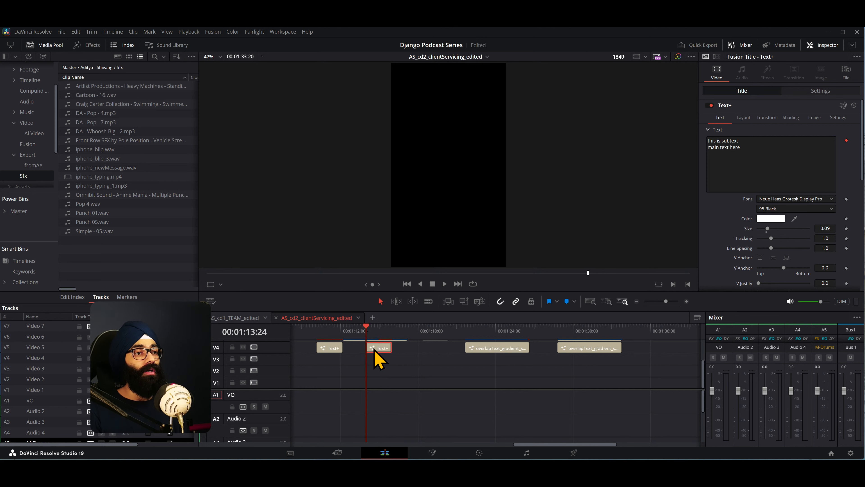
key(space)
drag(371, 331, 317, 333)
key(space)
click(371, 330)
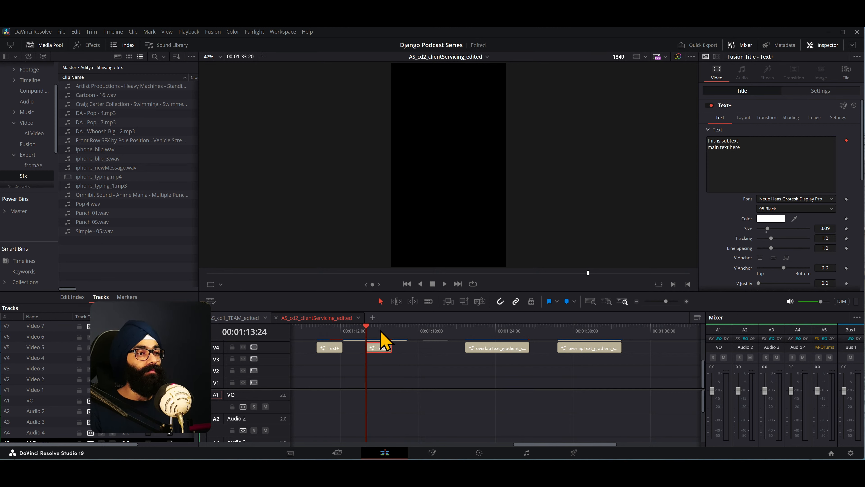
key(space)
key(space)
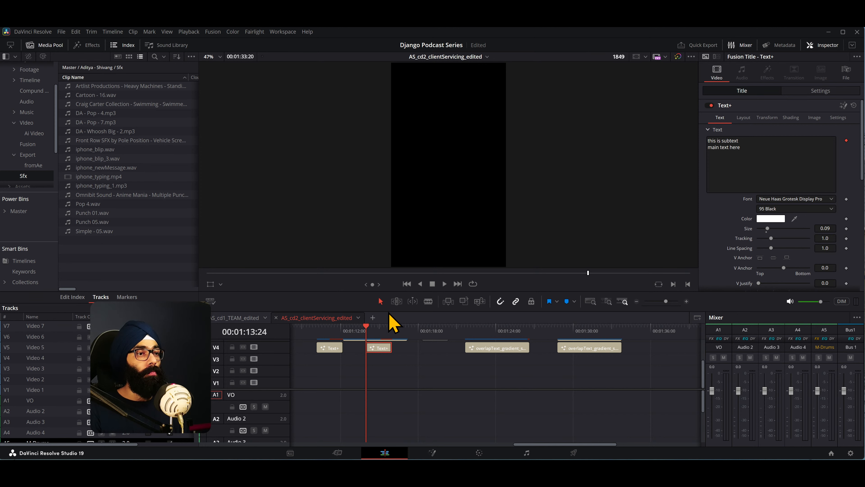
- Move the overlapText_gradient_shadow-2 clip above the duplicate from V5 to V1 at about 00:01:21, and play the uncovered Text+ copy
drag(388, 310, 388, 250)
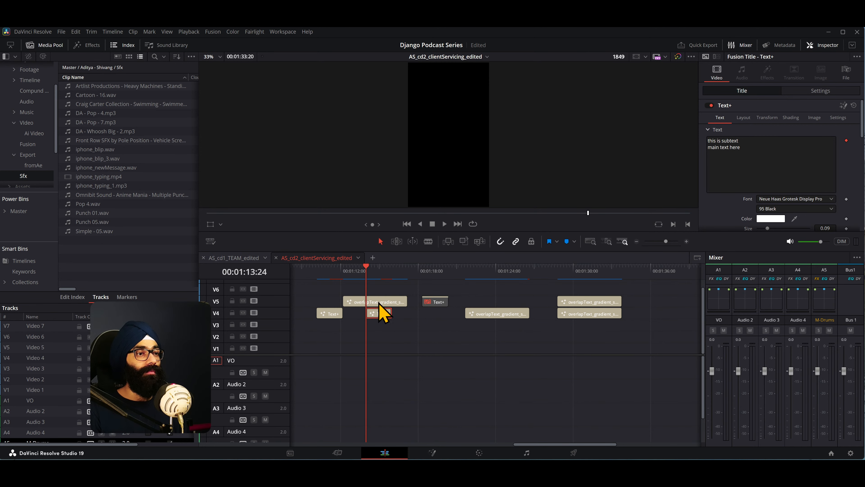
drag(380, 307, 509, 375)
key(space)
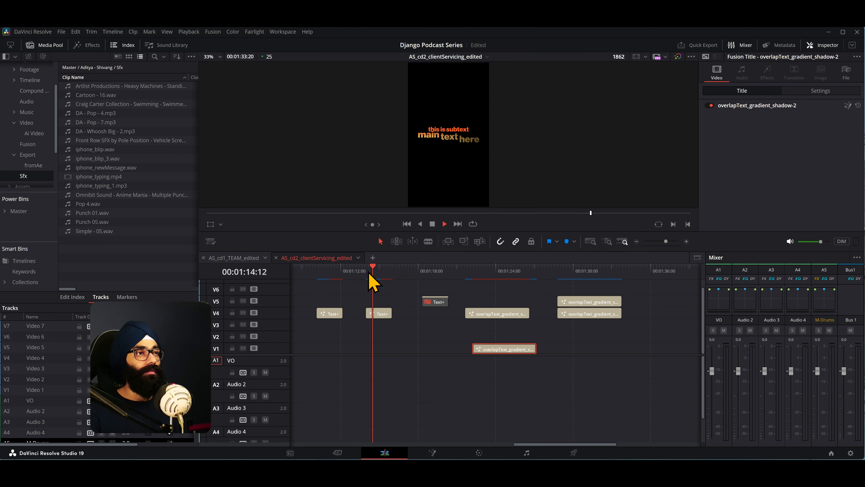
key(space)
- Select the original Text+ clip on V4 with the playhead at 00:01:10:15 and open its composition in Fusion
drag(433, 250, 431, 279)
click(394, 309)
drag(394, 309, 323, 309)
click(329, 327)
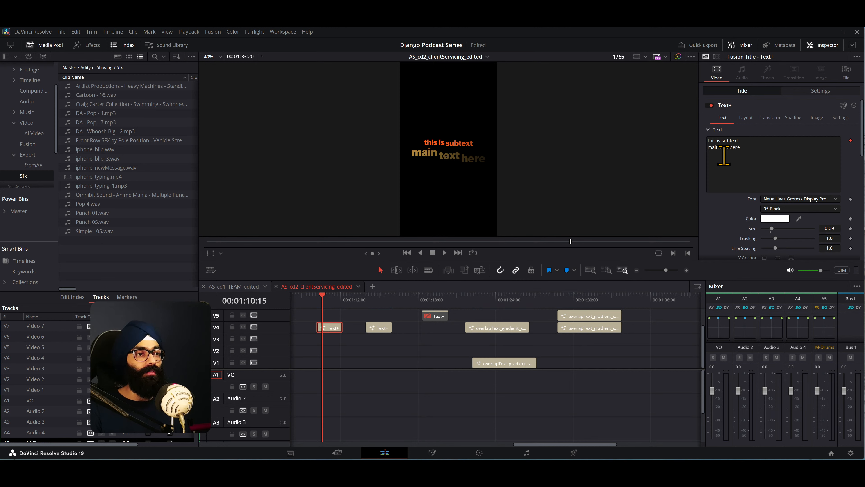
click(432, 453)
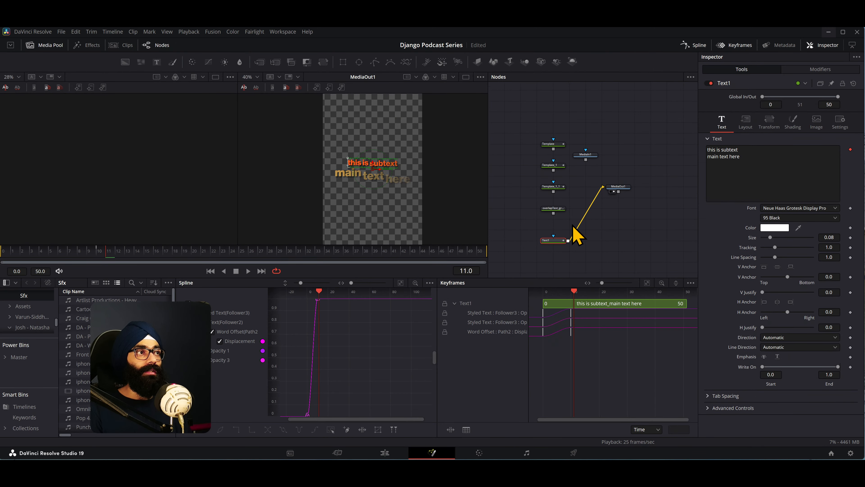
- Tidy the node graph by moving the unused template, overlapText and MediaIn1 nodes up, and line Text1 up with MediaOut1
drag(567, 219, 547, 111)
drag(606, 126, 542, 137)
drag(522, 130, 572, 217)
drag(593, 133, 602, 159)
drag(567, 208, 551, 122)
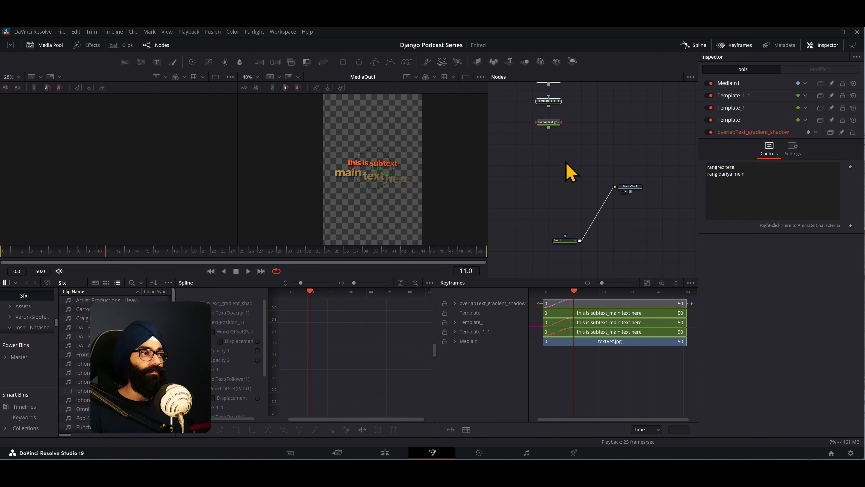
drag(567, 240, 557, 191)
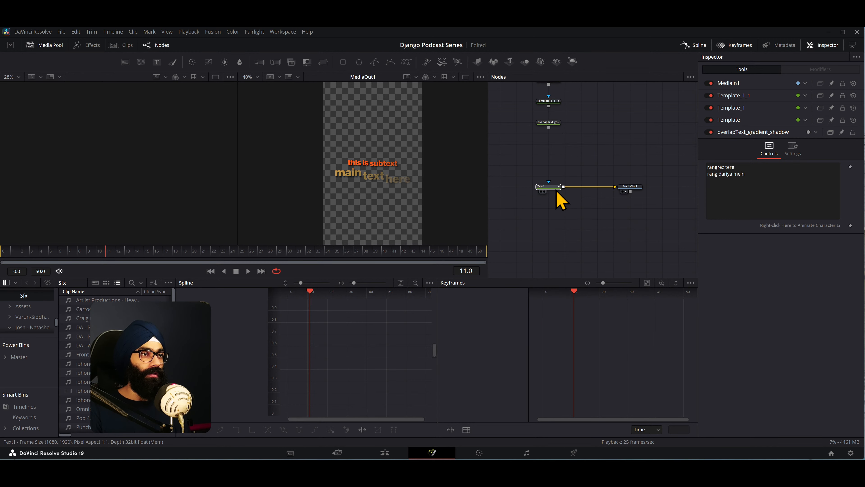
- Move the playhead to frame 25, select the Text1 node, and enlarge the viewers and node graph area
drag(37, 265, 245, 276)
drag(556, 198, 554, 188)
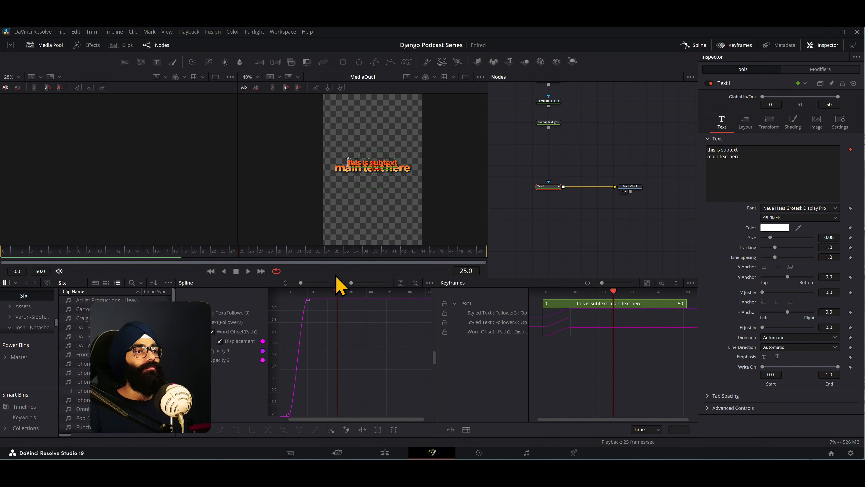
drag(350, 244, 335, 315)
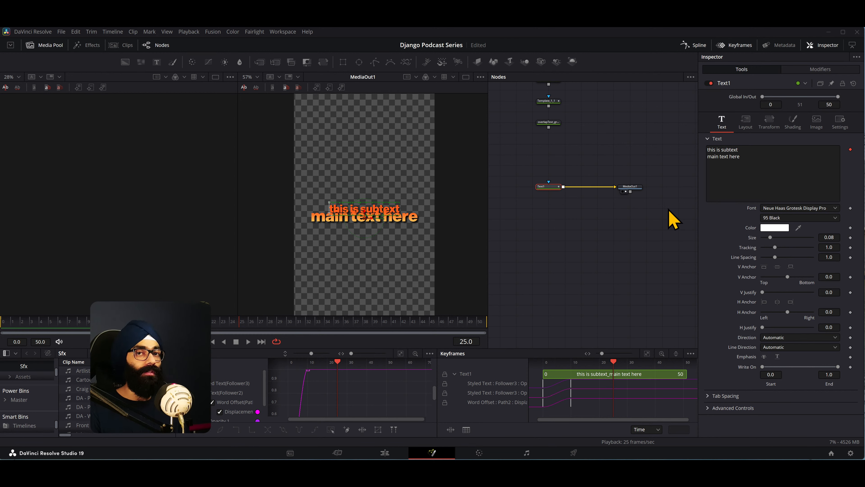
scroll(593, 193, up, 2)
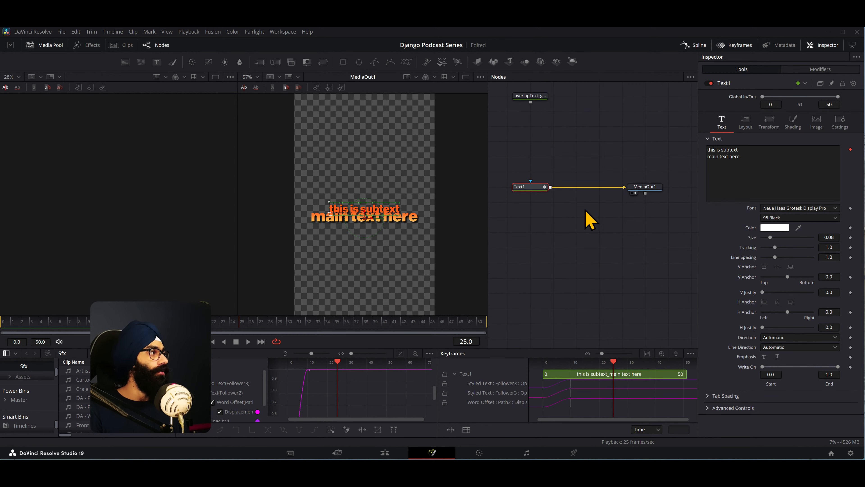
drag(566, 223, 570, 224)
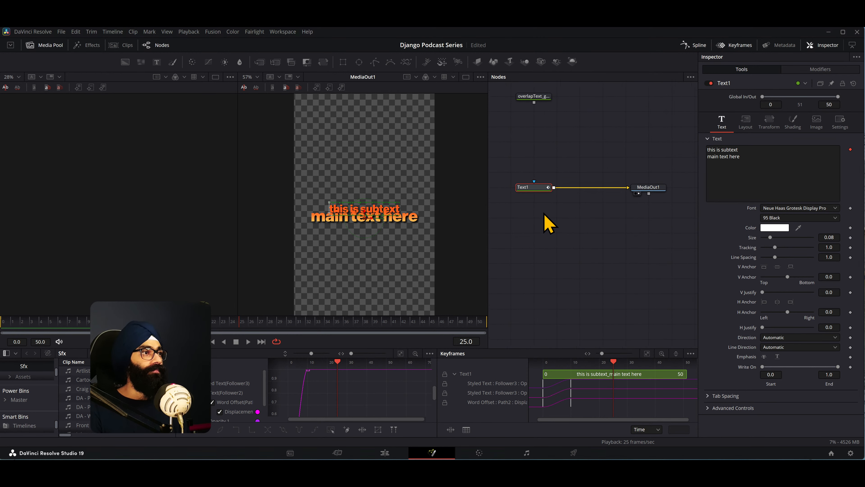
- Check MediaOut1's settings and controls, and start a new macro from the Text1 and MediaOut1 nodes selected together
drag(519, 164, 666, 218)
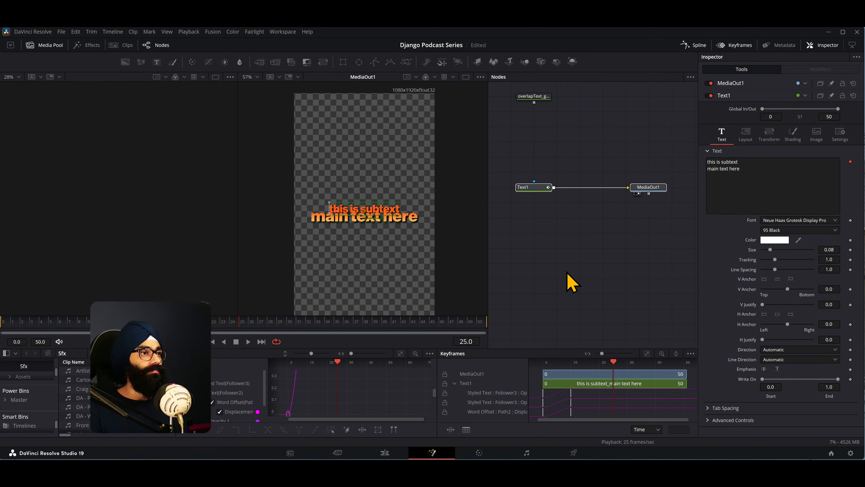
click(651, 188)
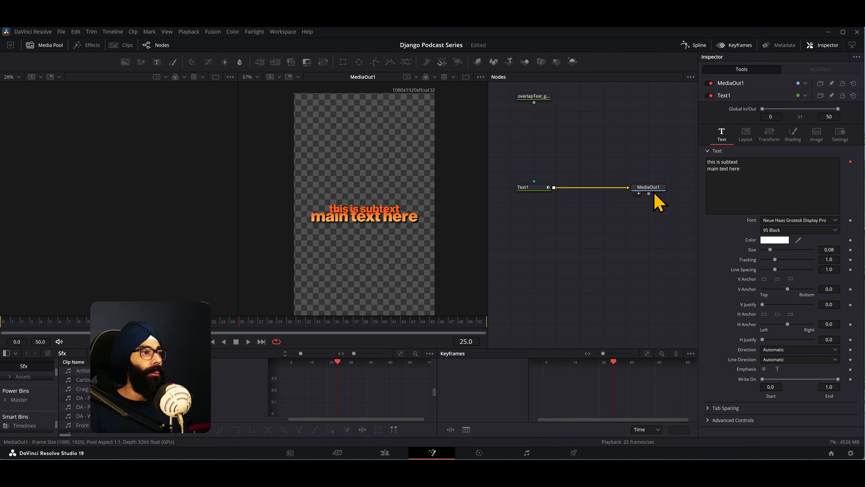
click(791, 105)
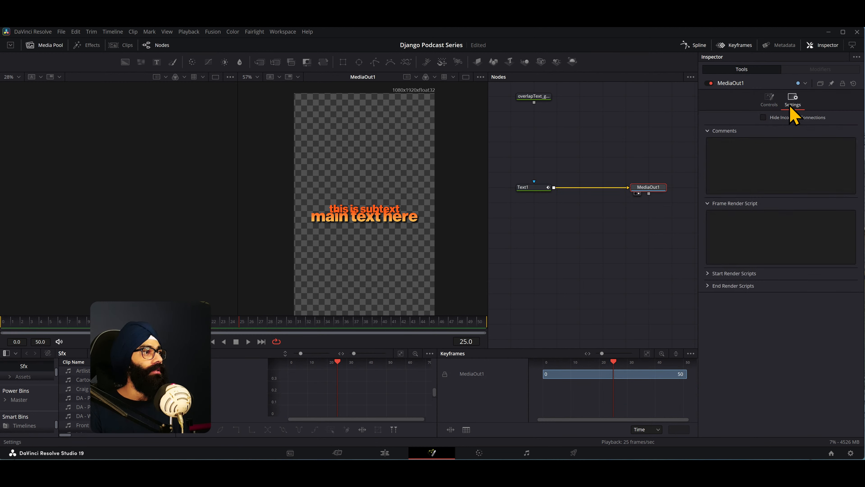
click(769, 102)
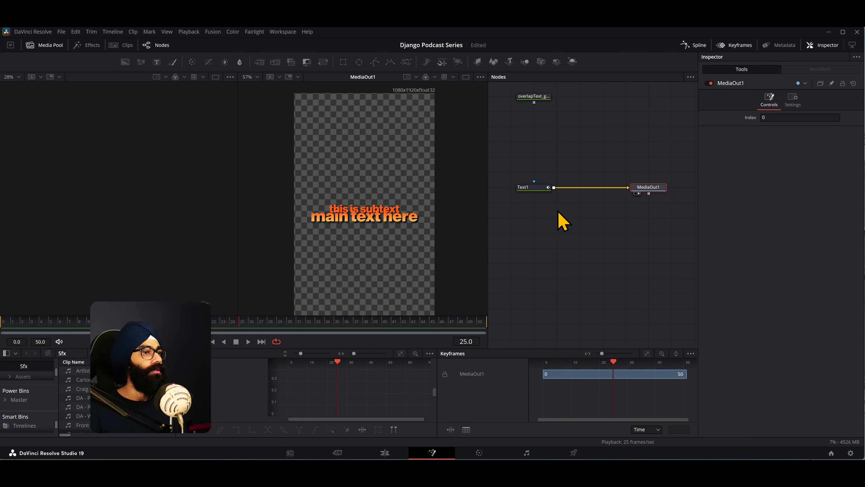
click(539, 191)
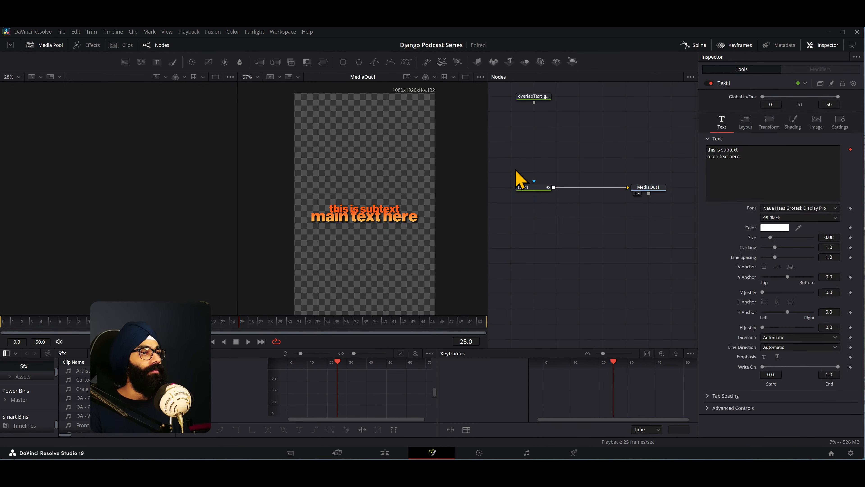
drag(515, 169, 669, 217)
click(558, 211)
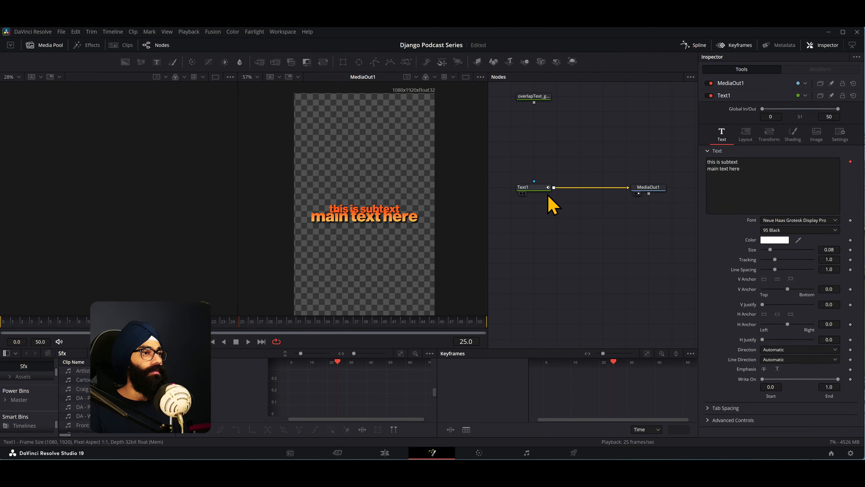
drag(519, 163, 658, 208)
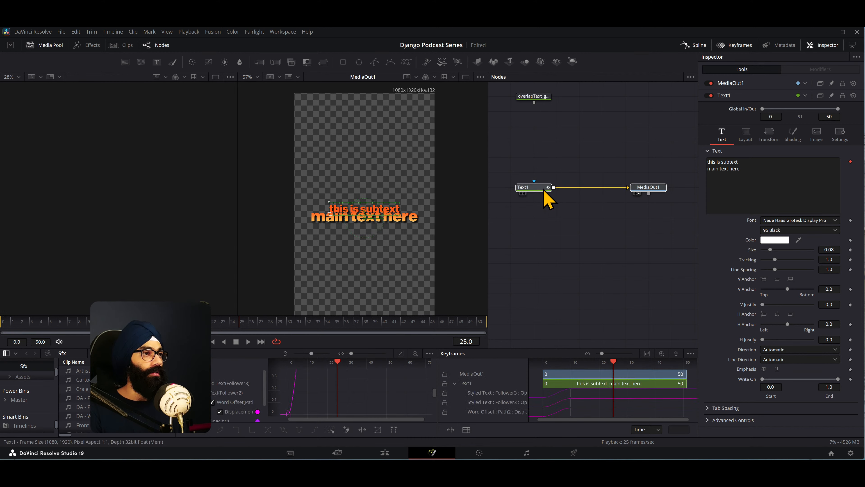
right_click(535, 190)
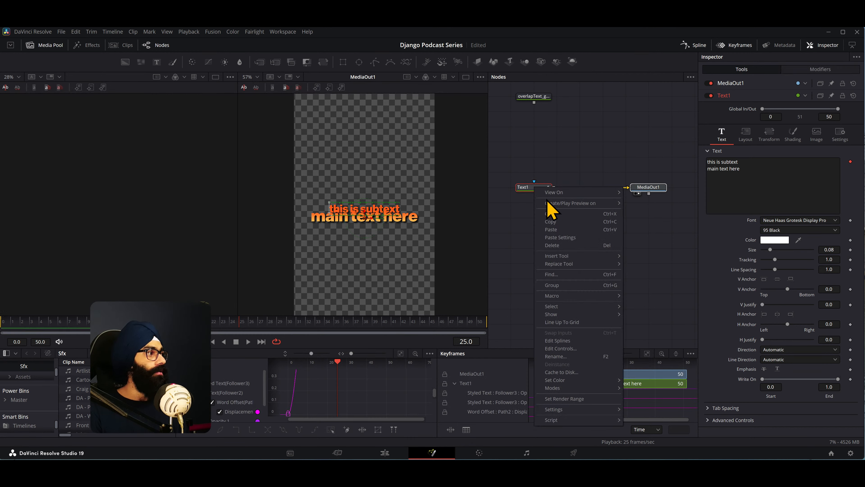
mouse_move(562, 299)
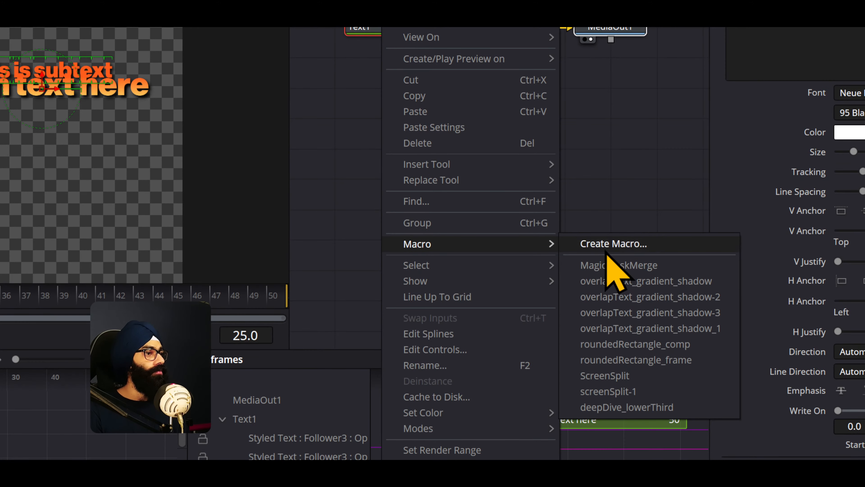
click(647, 295)
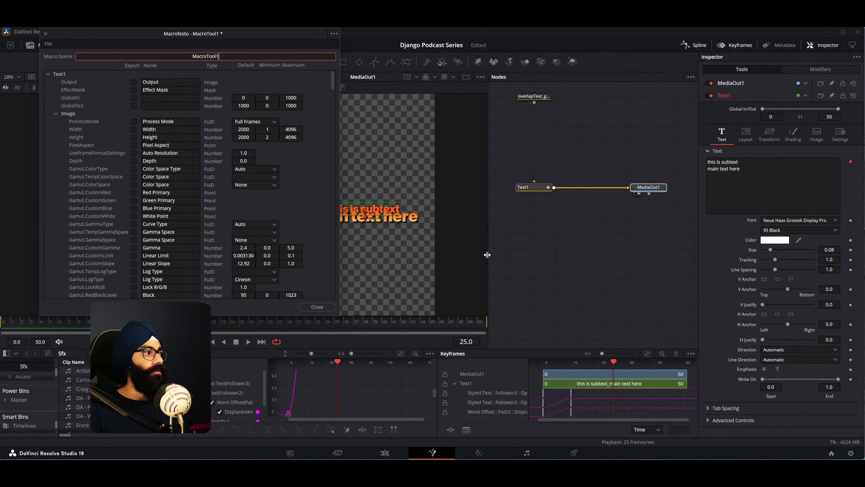
- Name the new macro overlapText_gradient_shadow-4, with its editor window moved toward the centre of the screen
drag(236, 40, 522, 79)
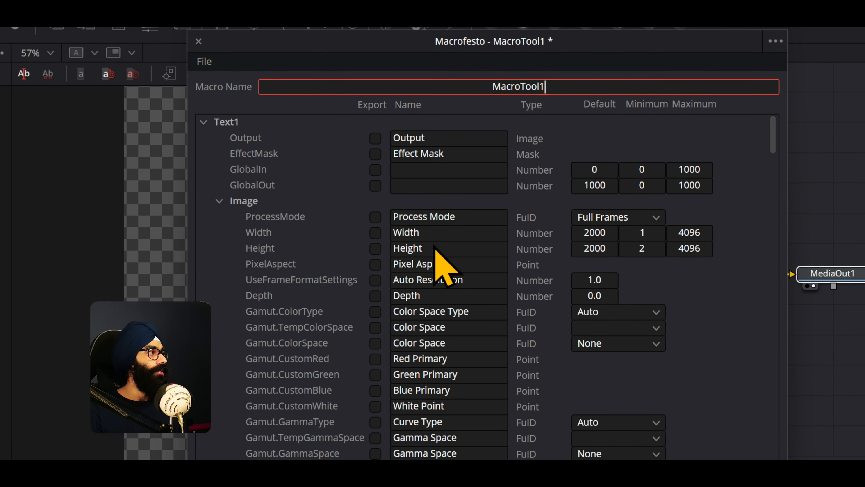
drag(551, 87, 400, 83)
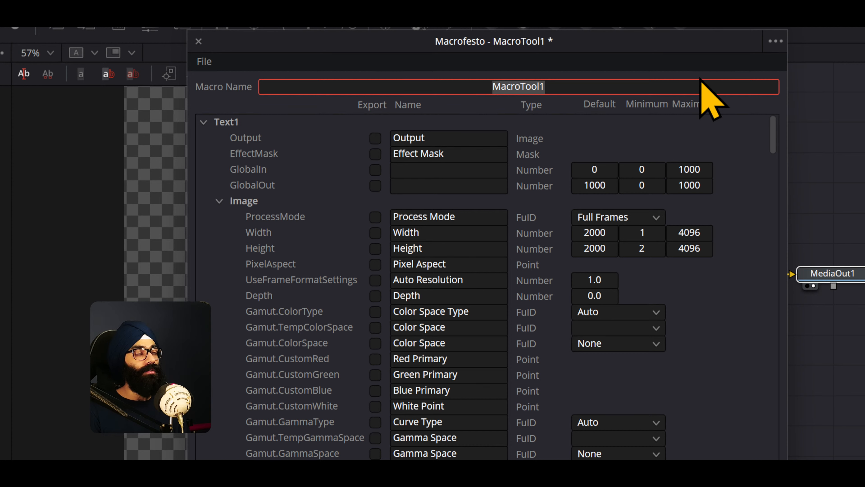
text(overla)
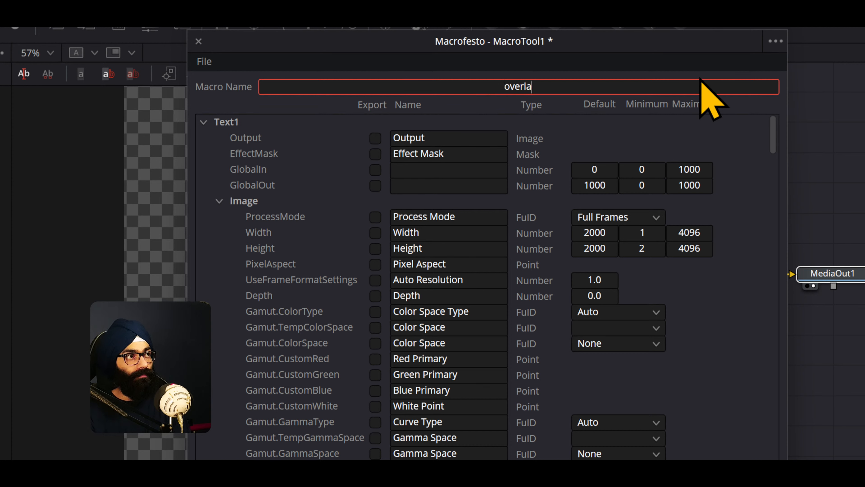
text(pText_)
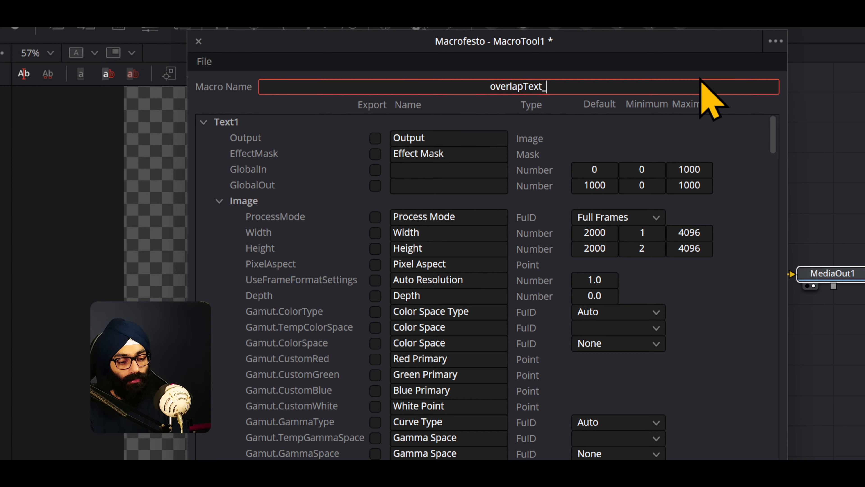
text(gradi)
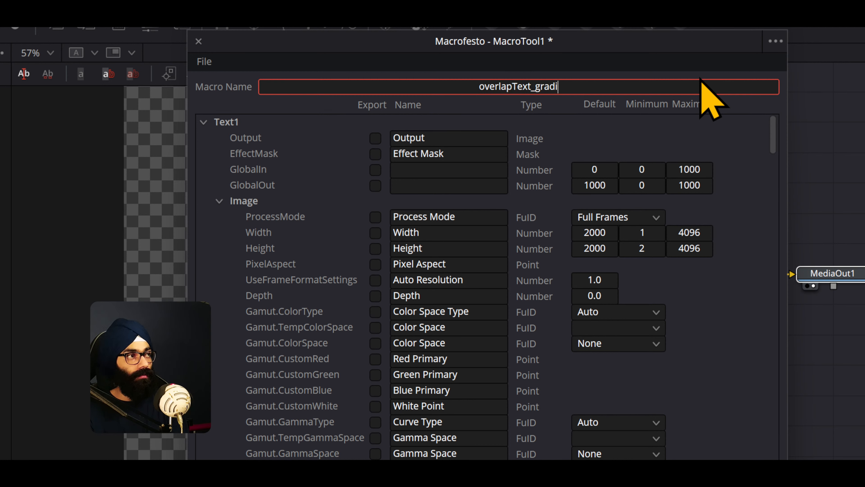
text(ent_shadow-4)
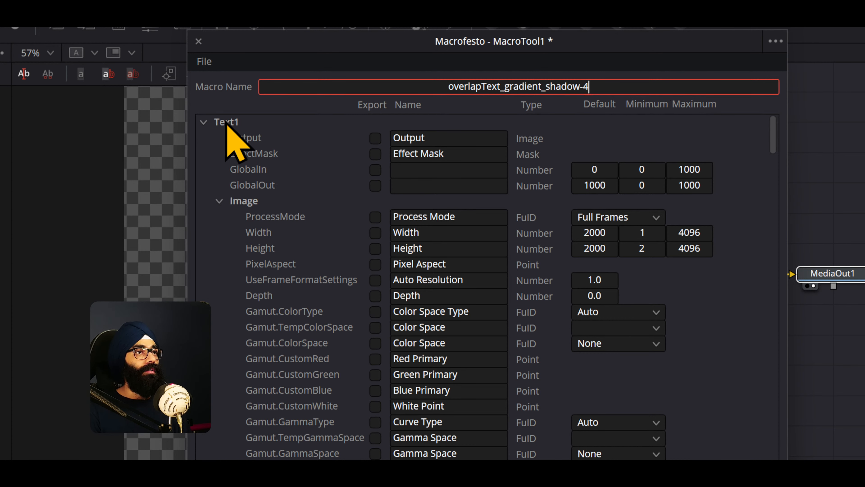
- Mark Text1's Output for export in the macro and collapse the Text1 parameter group
click(205, 122)
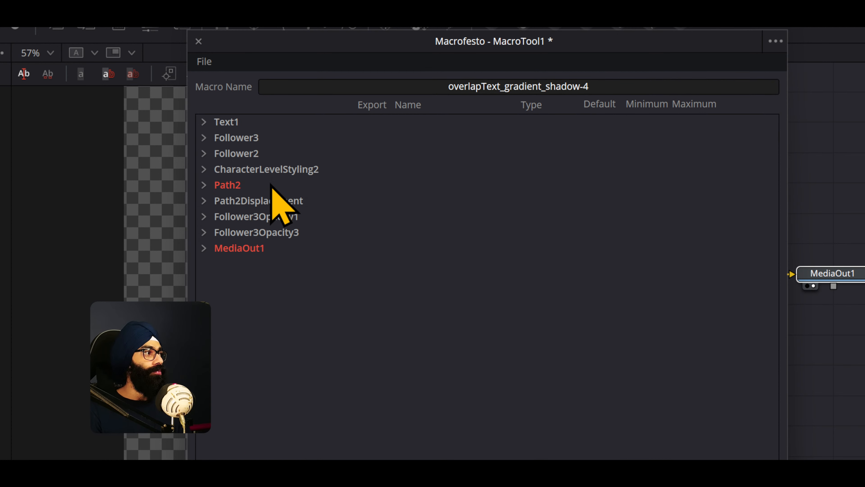
drag(368, 42, 381, 46)
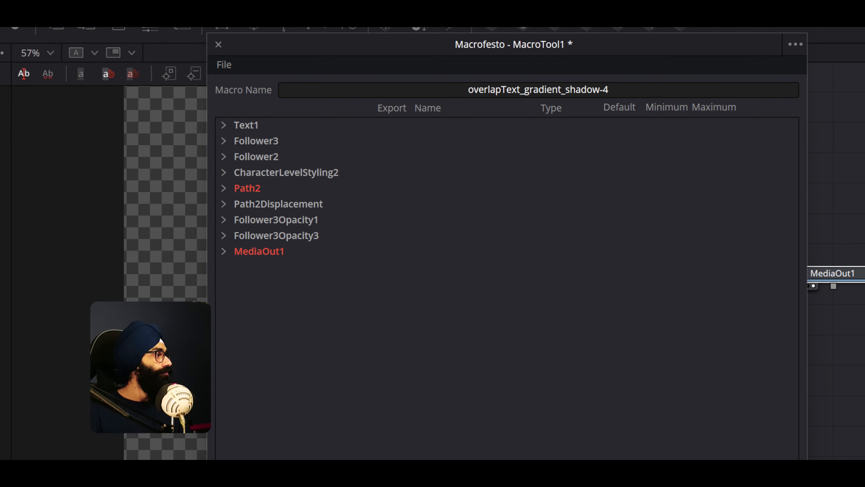
click(224, 126)
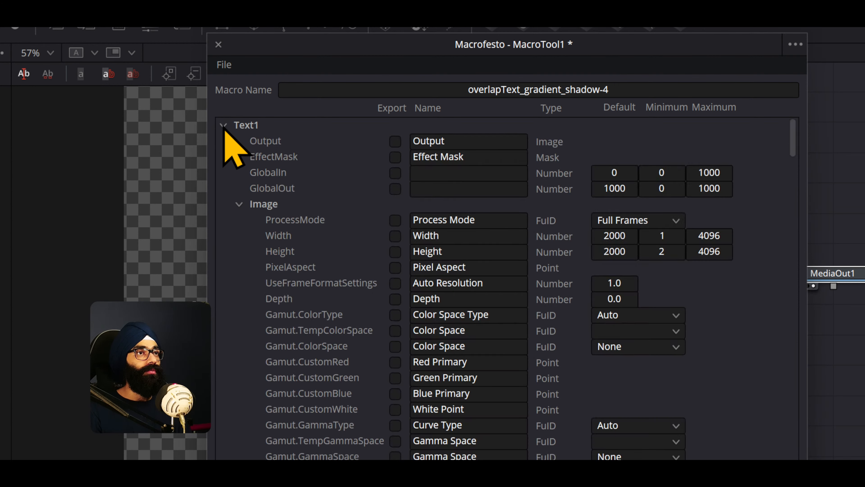
click(395, 141)
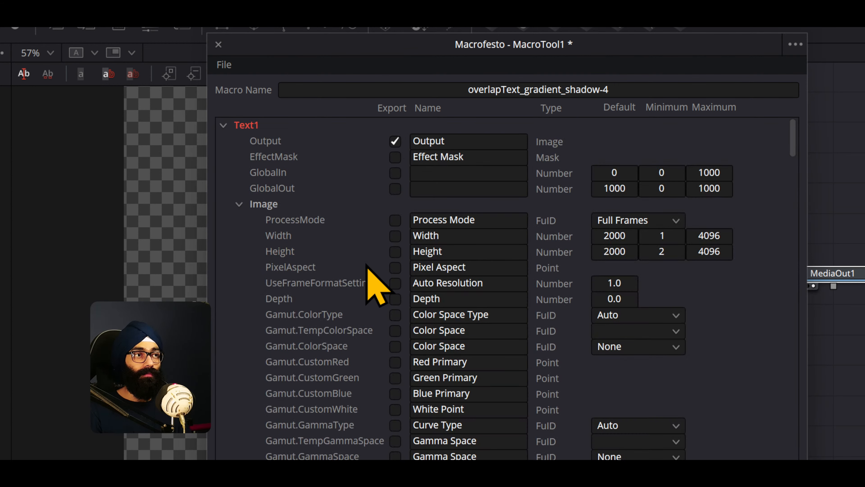
click(224, 126)
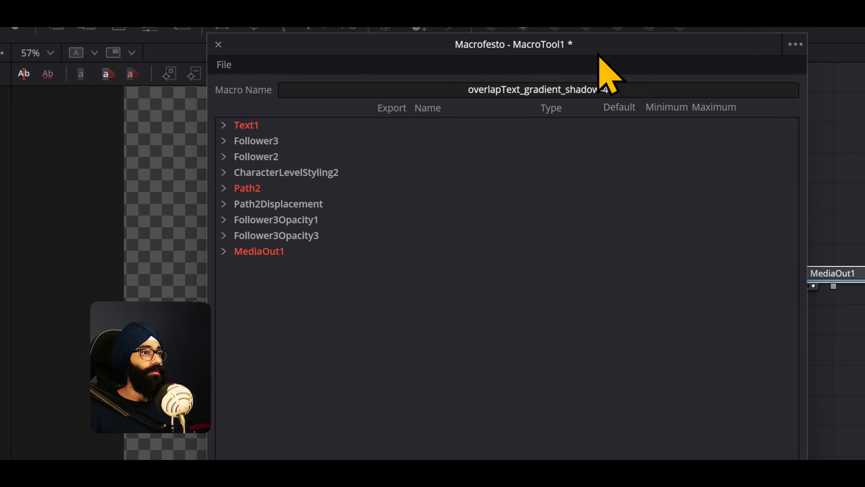
- Mark Follower3's Delay for export under the name Opacity-Delay and collapse the Follower3 group
drag(597, 46, 126, 46)
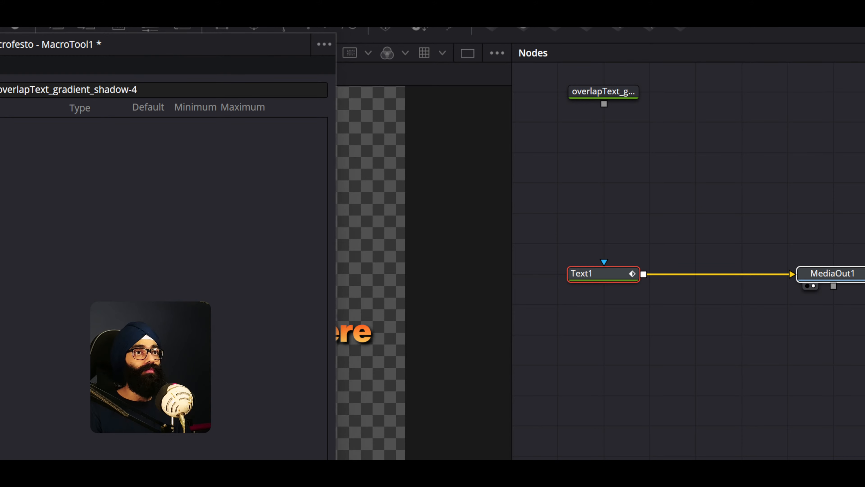
drag(43, 45, 128, 52)
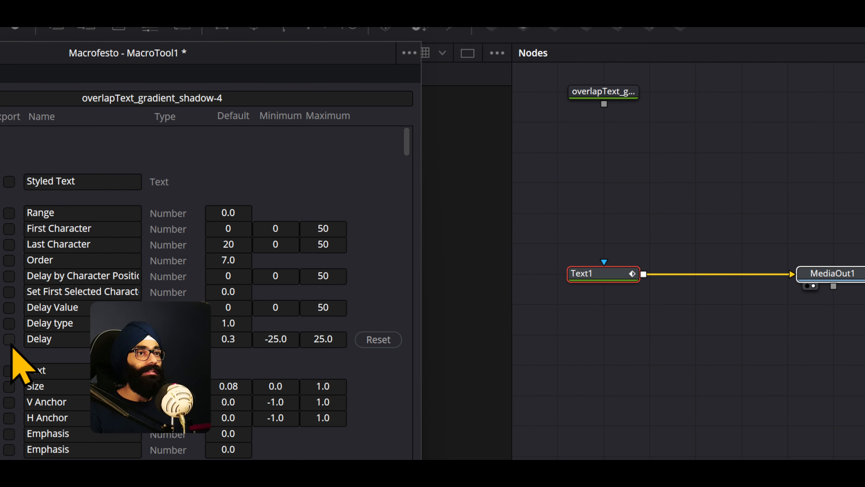
click(76, 339)
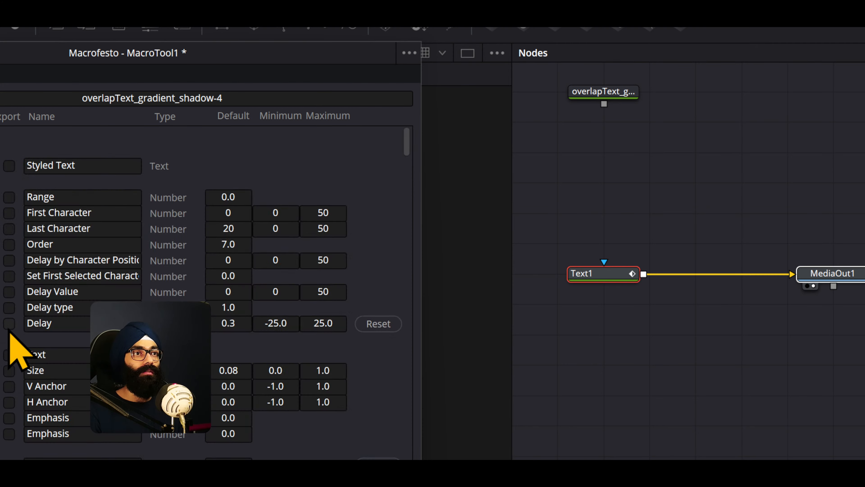
click(8, 323)
click(28, 324)
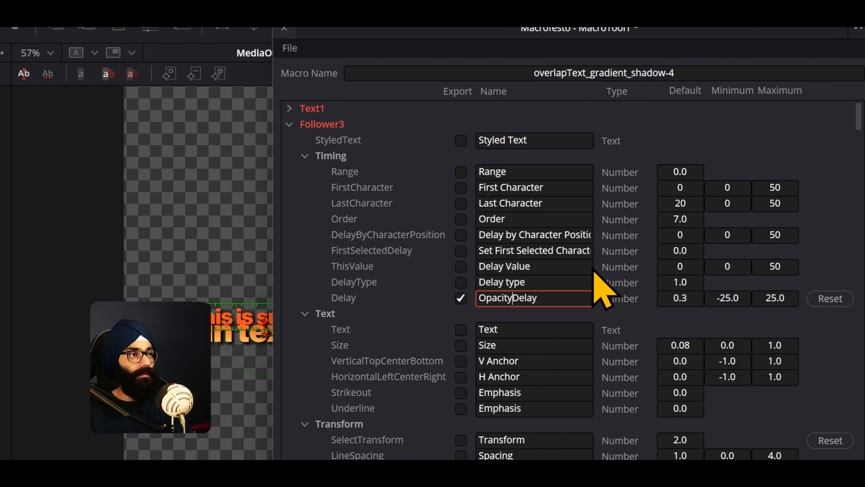
click(289, 124)
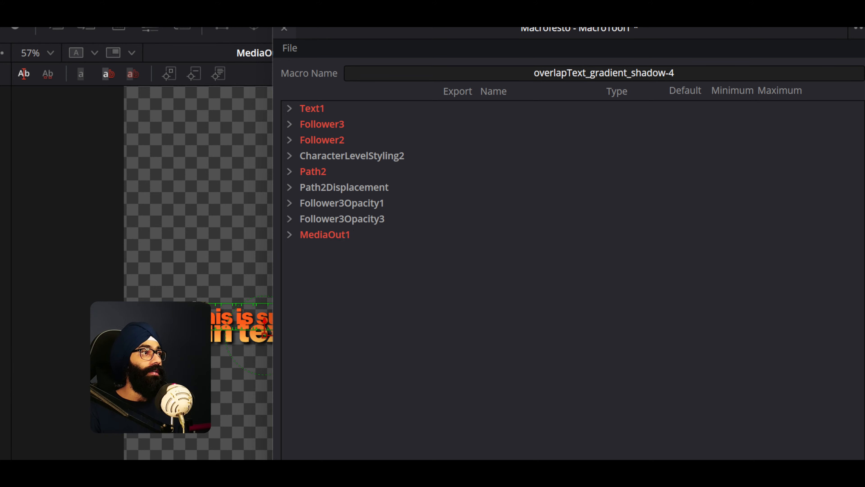
- Mark the Text, Font, Style and Size parameters of CharacterLevelStyling2 for export in the macro
drag(678, 34, 676, 85)
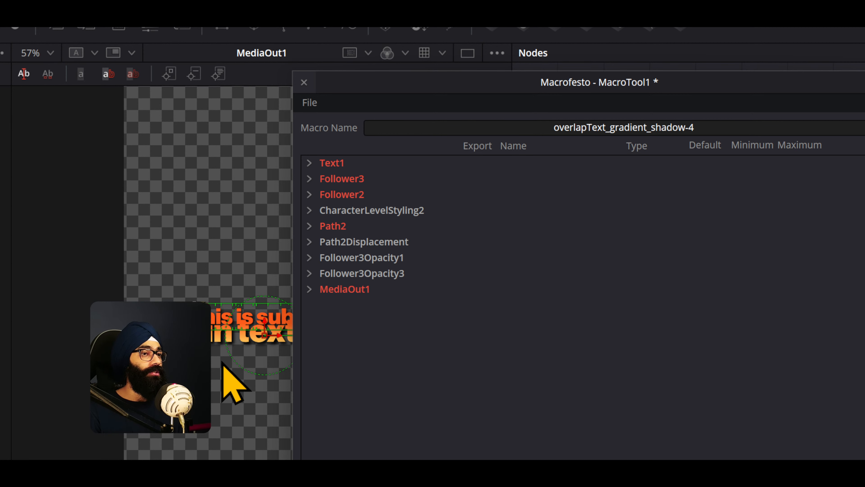
click(310, 210)
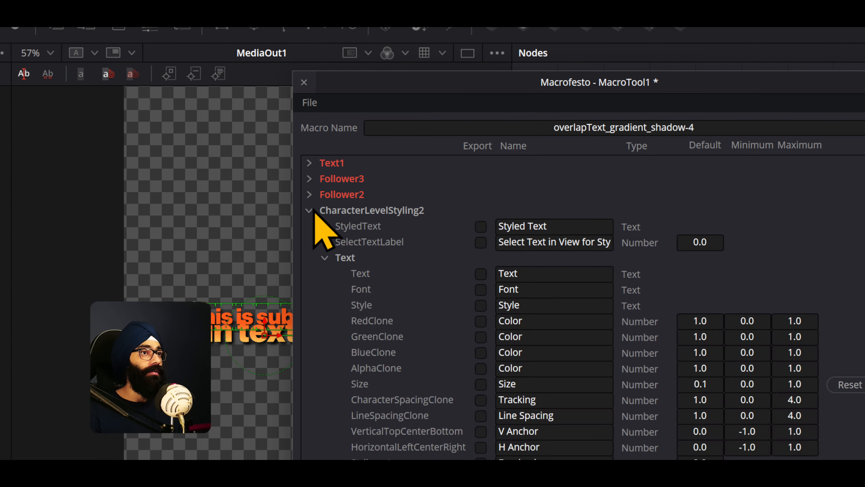
click(481, 273)
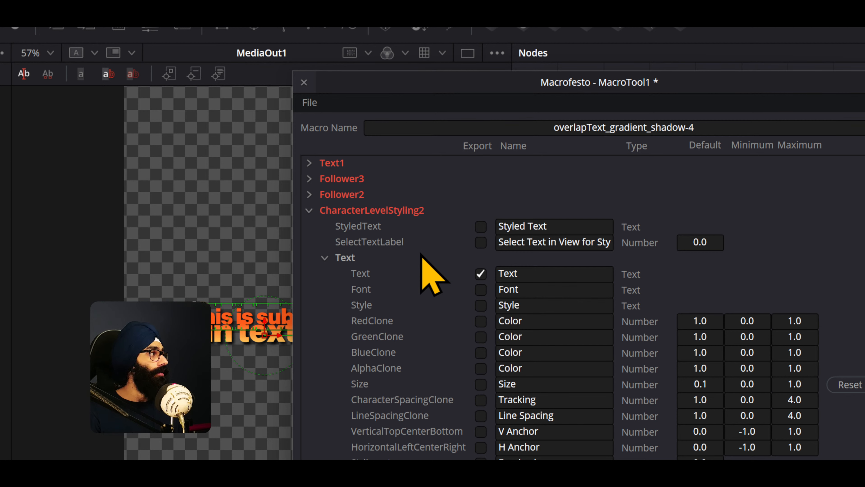
click(480, 289)
click(481, 304)
scroll(441, 378, down, 3)
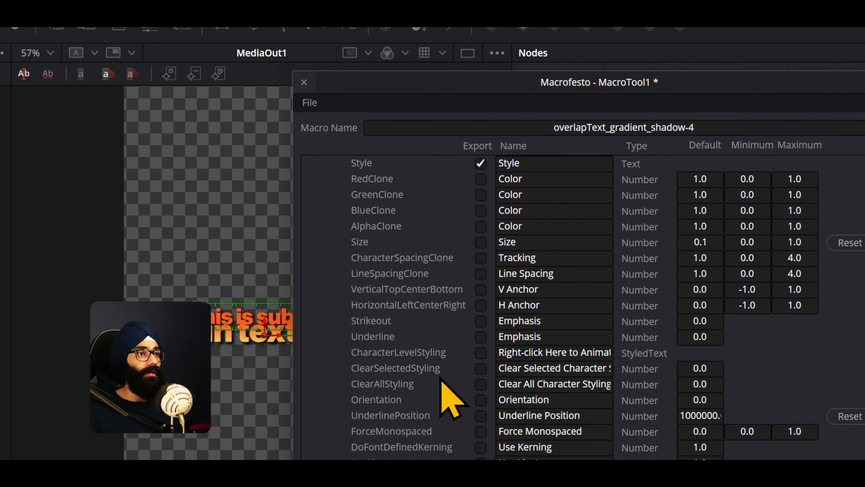
scroll(442, 381, up, 2)
click(481, 336)
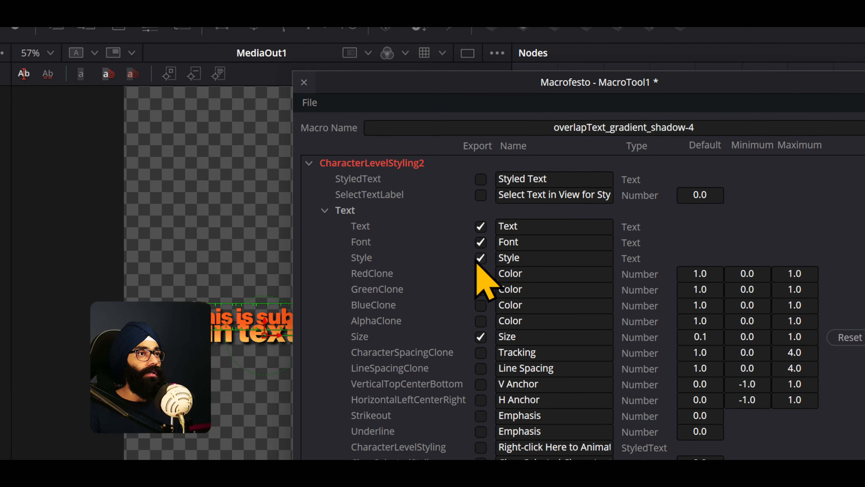
- Mark CharacterLevelStyling2's StyledText for export, review its remaining parameters and collapse the group
scroll(463, 287, up, 1)
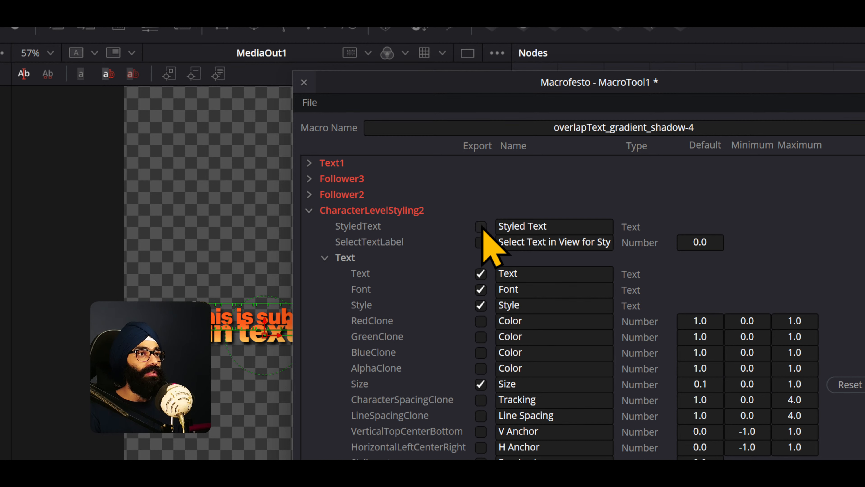
scroll(423, 309, down, 3)
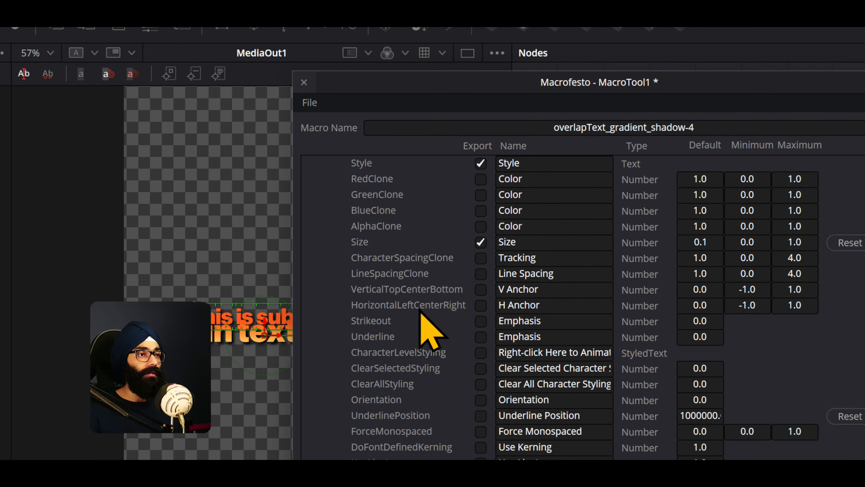
scroll(400, 457, down, 4)
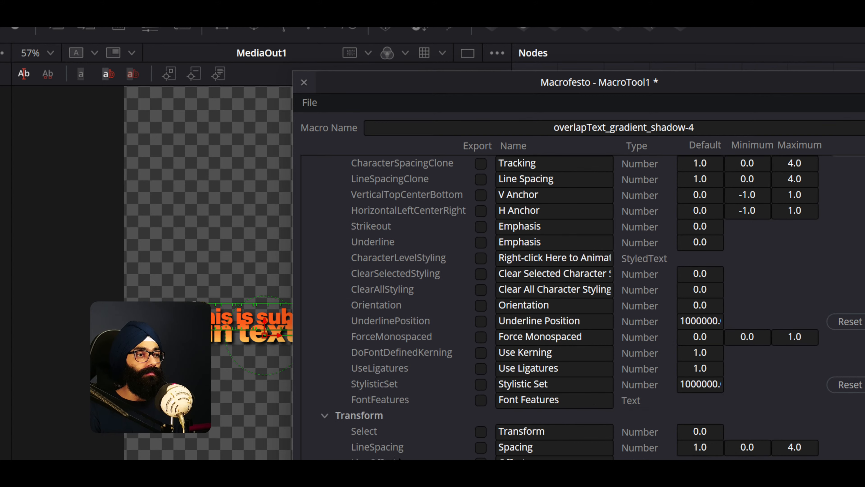
scroll(559, 306, down, 12)
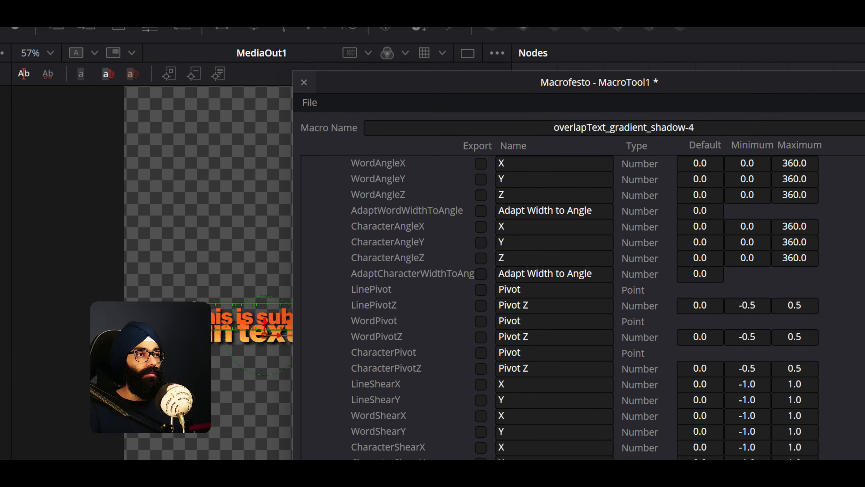
scroll(559, 306, up, 8)
scroll(559, 307, up, 5)
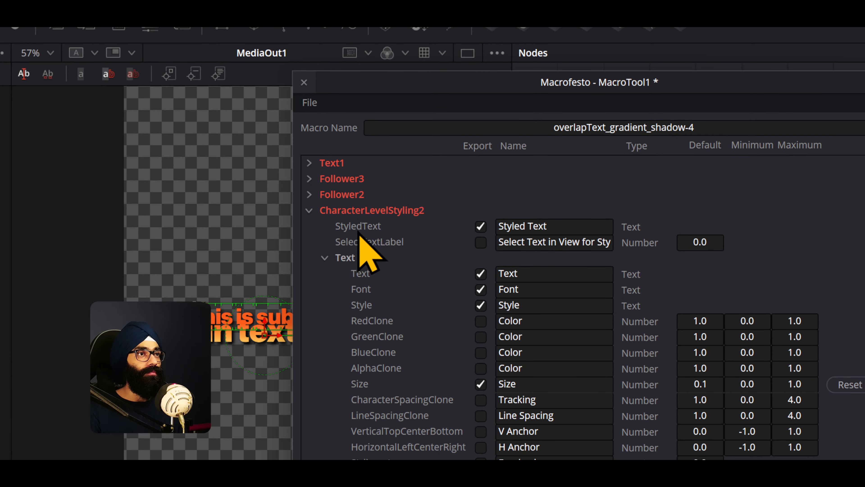
click(309, 210)
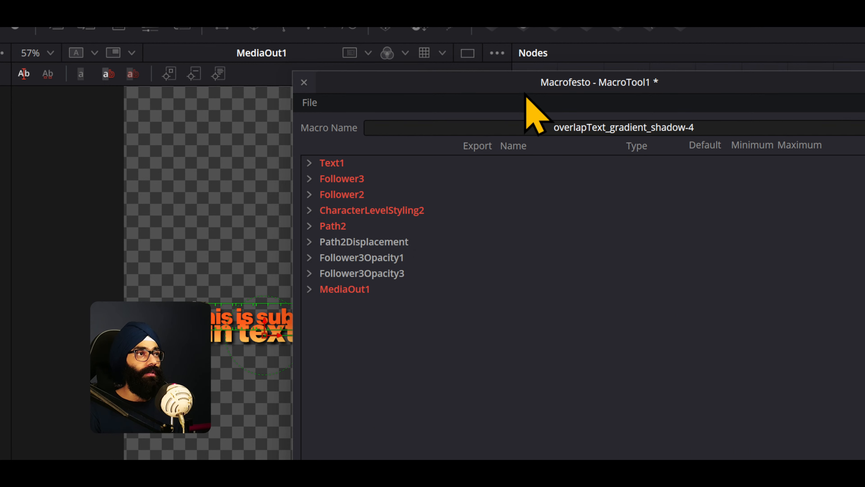
- Check MediaOut1's exported Output and its Controls and Common parameters in the macro editor, and collapse the group
drag(547, 89, 299, 89)
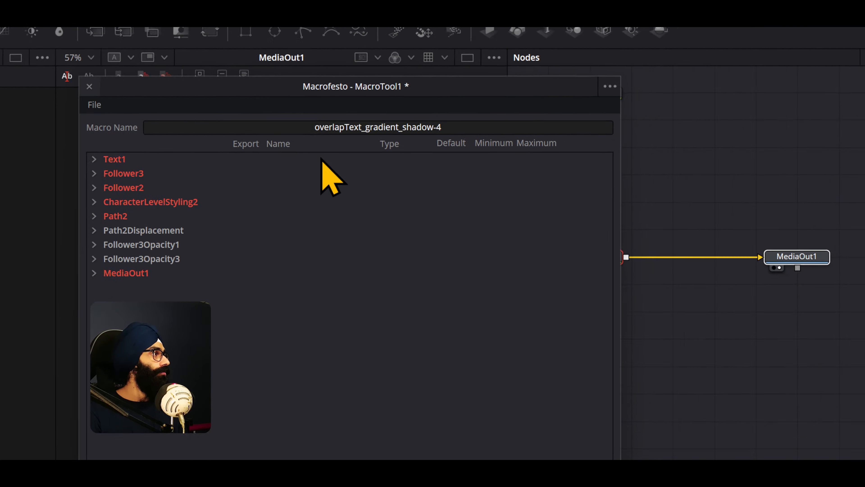
drag(358, 90, 268, 90)
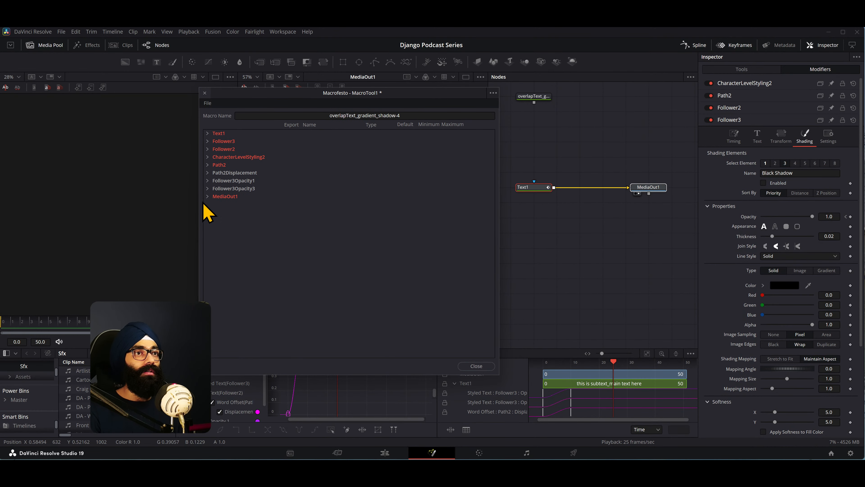
click(207, 197)
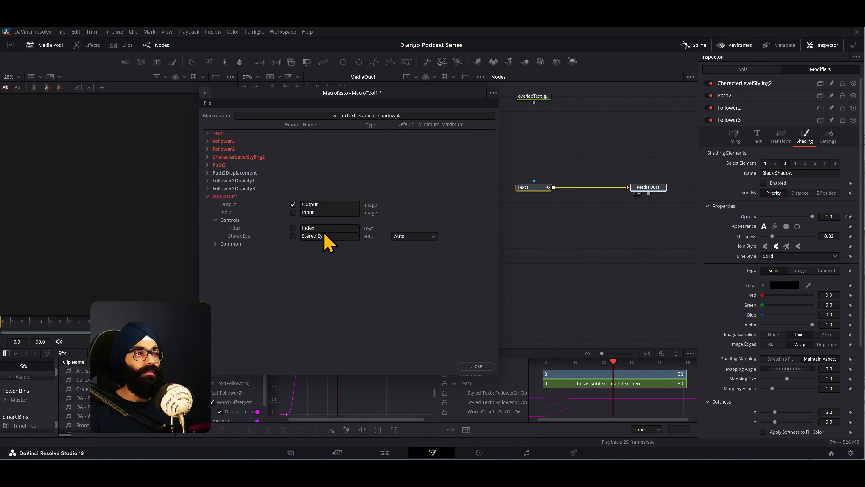
click(216, 244)
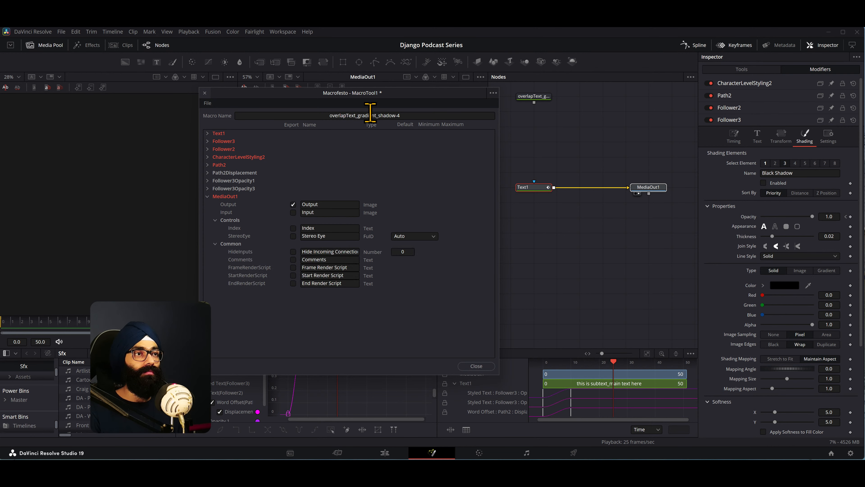
click(208, 197)
drag(393, 101, 396, 101)
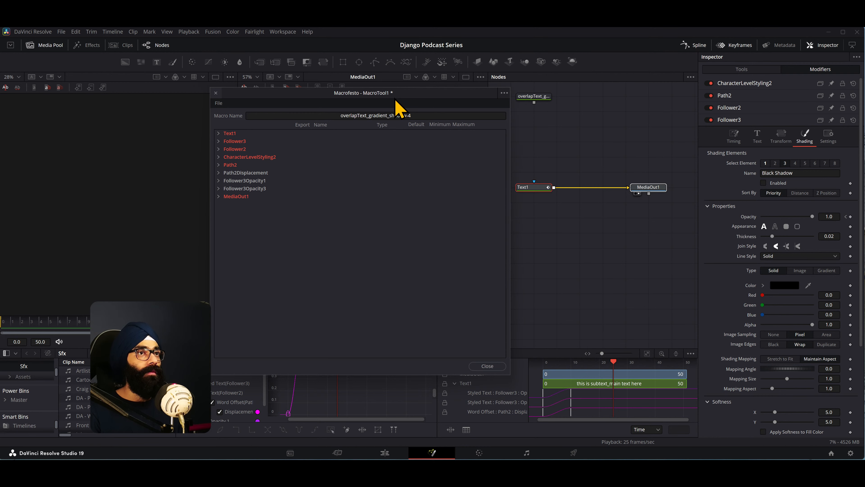
- Save the macro as overlapText_gradient_shadow-4 in the Fusion Macros folder, copying that folder's path
click(505, 93)
click(519, 119)
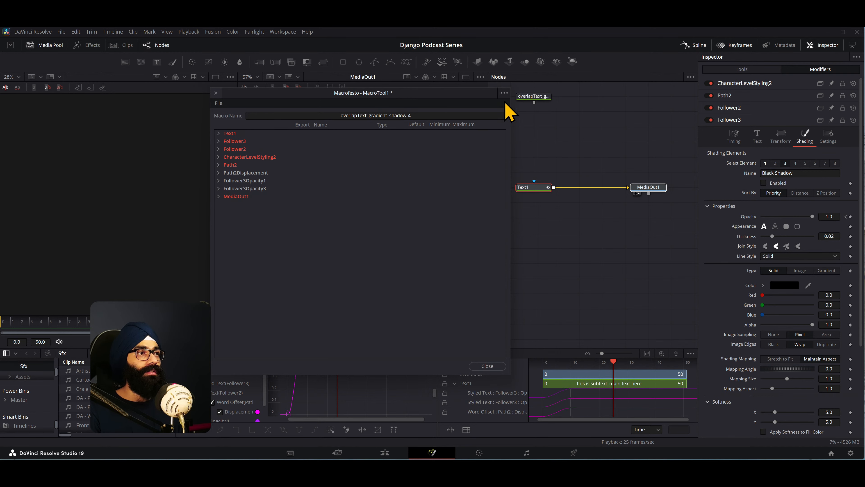
click(342, 99)
key(ctrl+c)
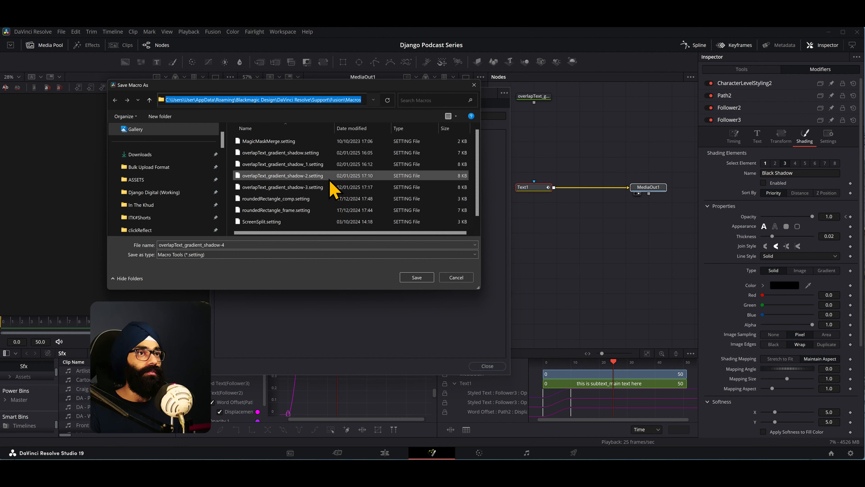
click(426, 279)
click(427, 278)
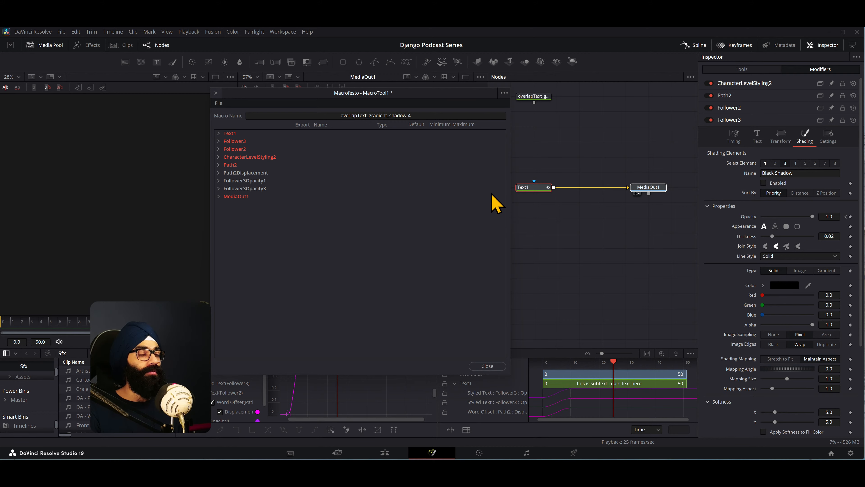
- Open the Fusion Macros folder in File Explorer and copy overlapText_gradient_shadow-4.setting
key(super+e)
click(318, 120)
key(ctrl+v)
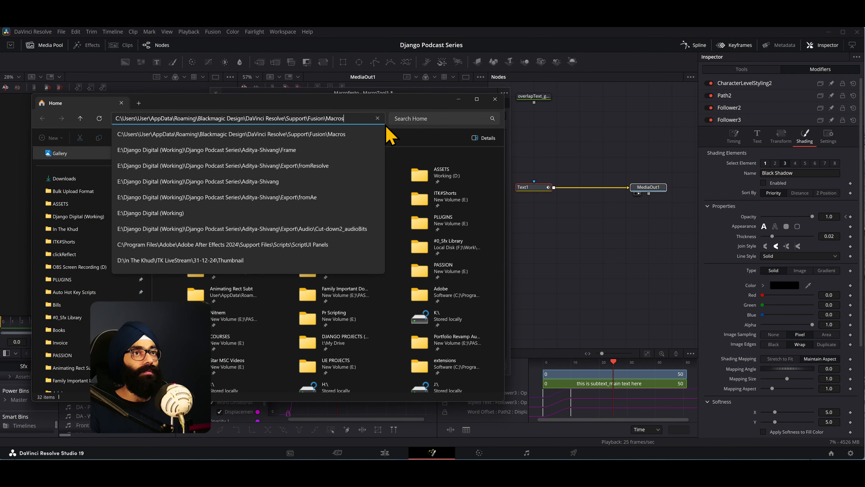
key(Return)
drag(373, 102, 622, 96)
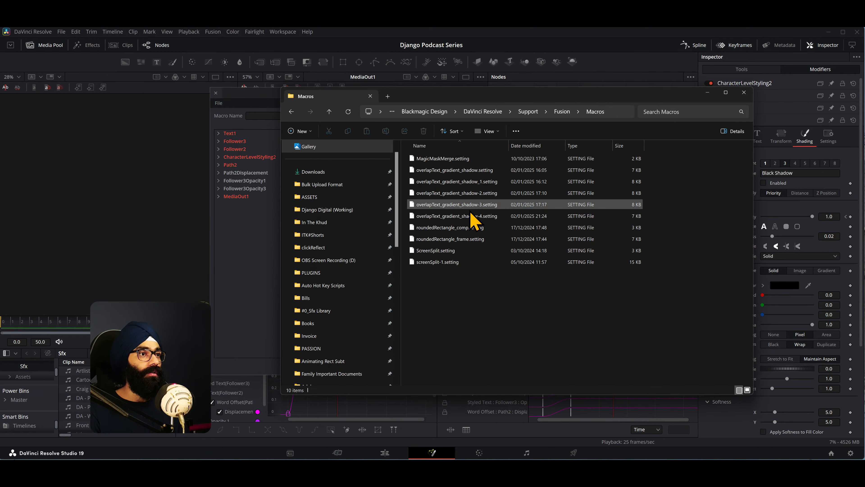
click(488, 216)
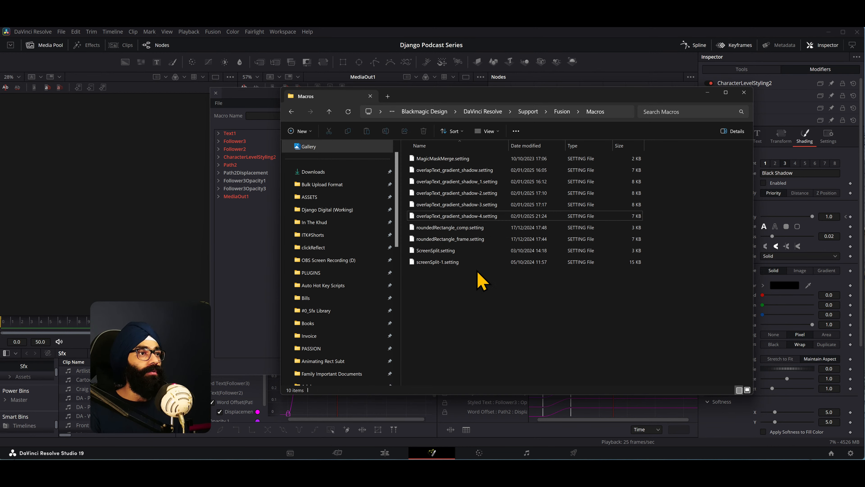
- Paste overlapText_gradient_shadow-4.setting into the Fusion Templates > Edit > Titles folder
click(561, 112)
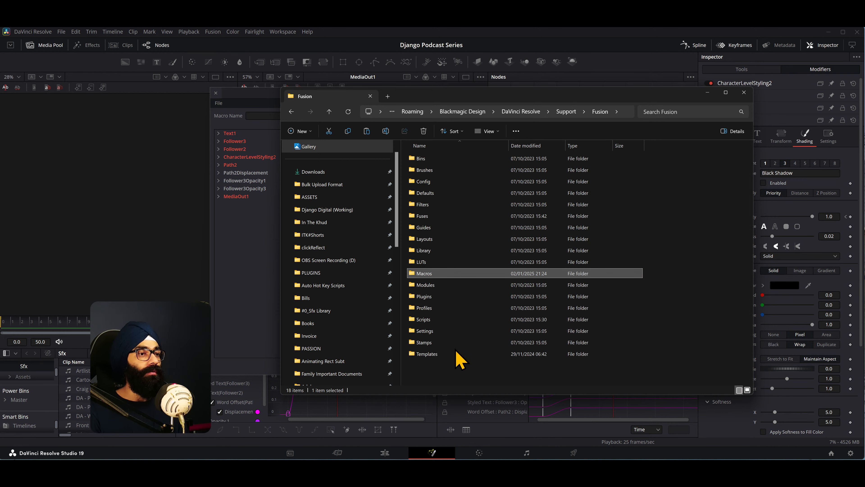
double_click(433, 355)
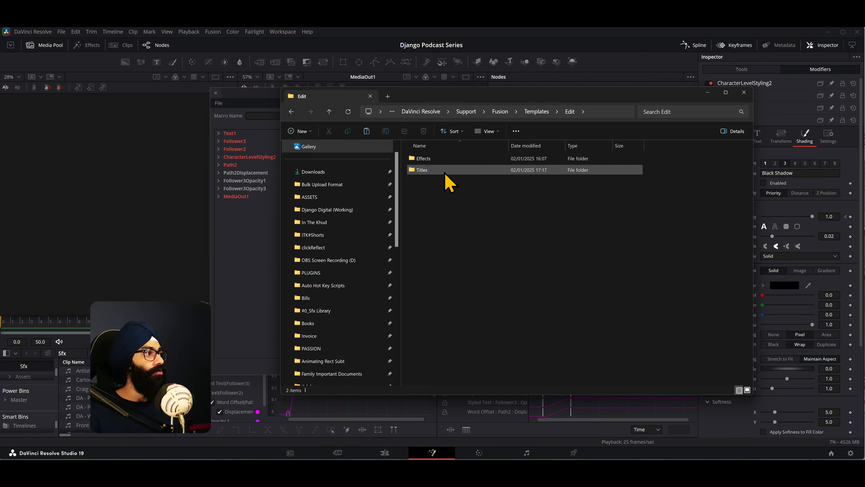
double_click(423, 169)
right_click(445, 192)
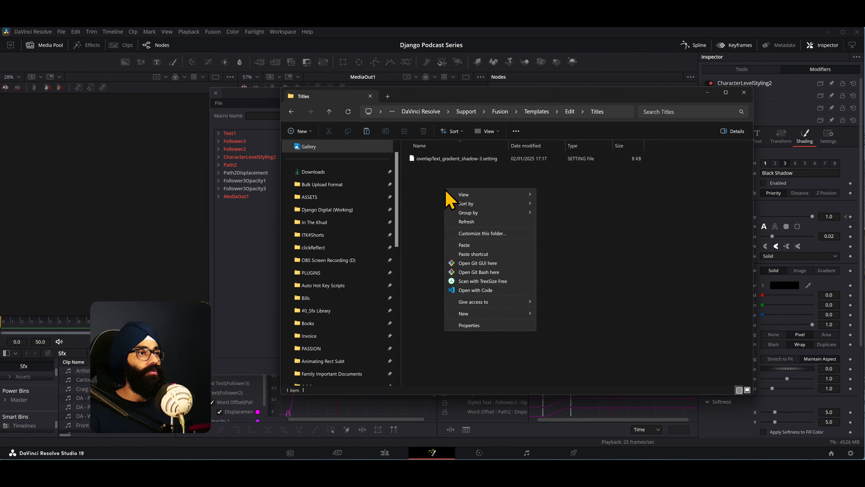
click(477, 255)
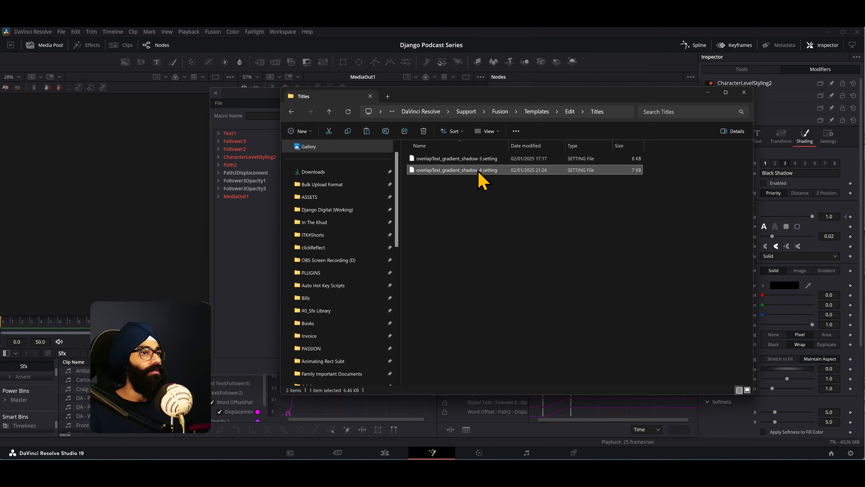
- Close the macro editor window, DaVinci Resolve and After Effects
click(462, 34)
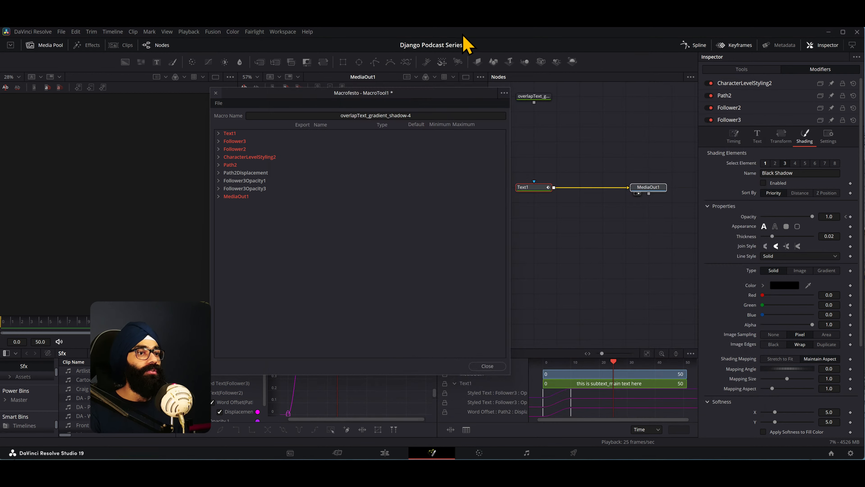
click(505, 93)
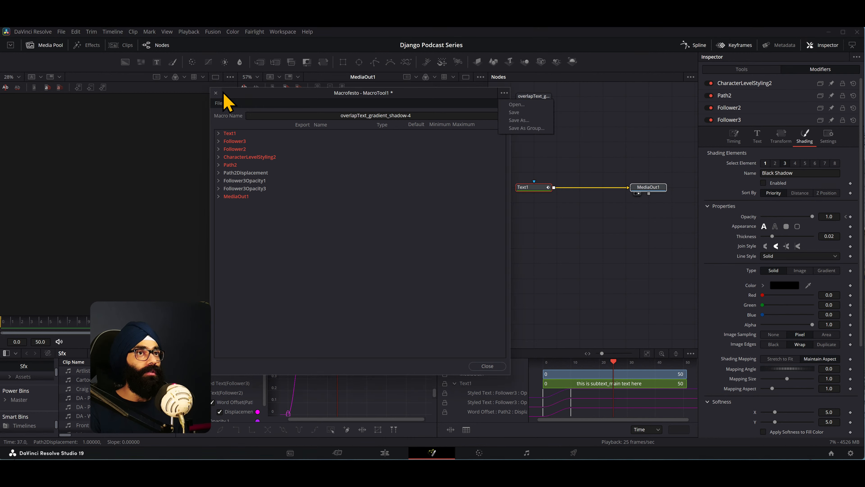
click(216, 92)
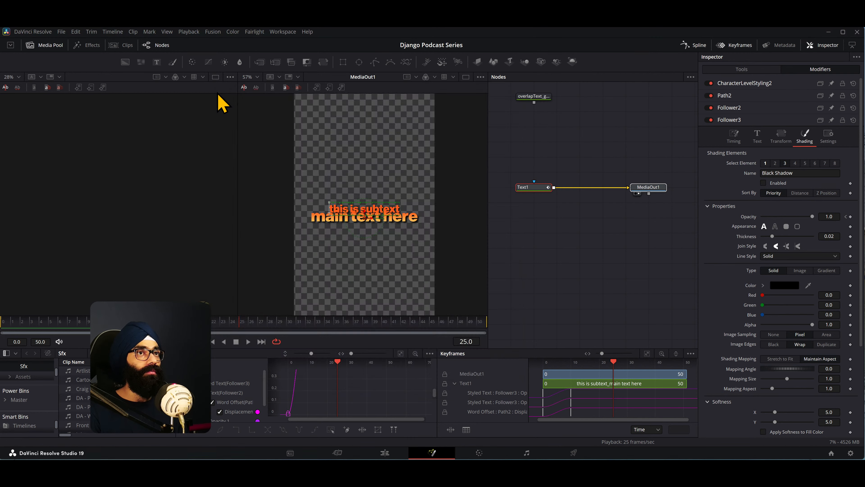
click(857, 32)
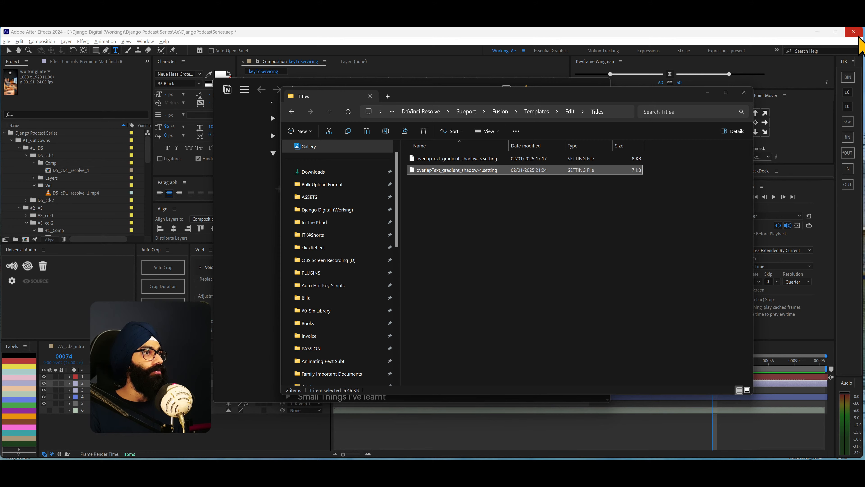
click(857, 34)
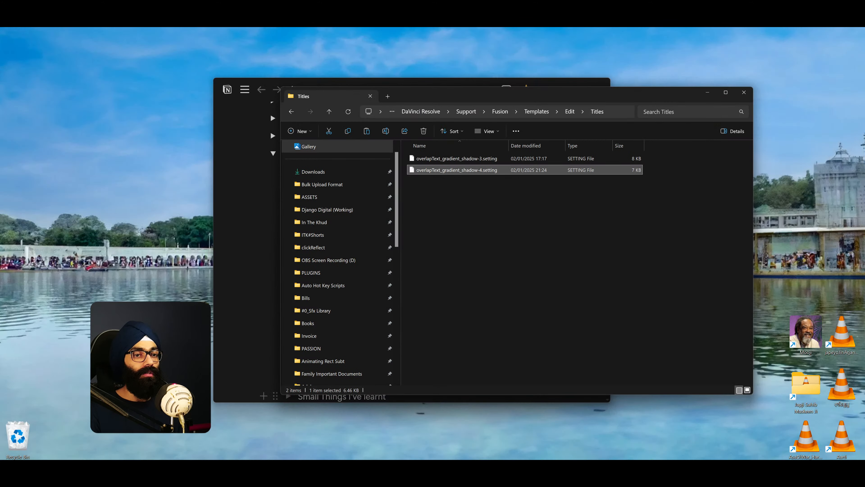
- Relaunch DaVinci Resolve and open the Django Podcast Series project from the Django Podcast folder
key(super)
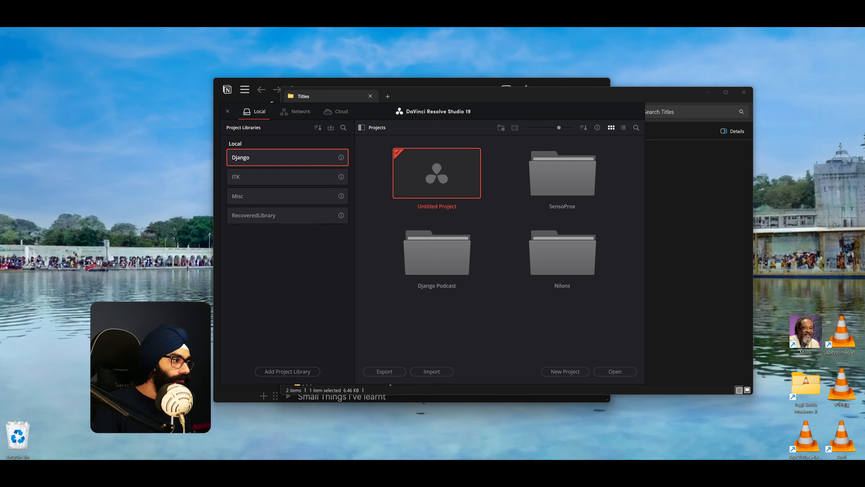
double_click(422, 284)
double_click(419, 179)
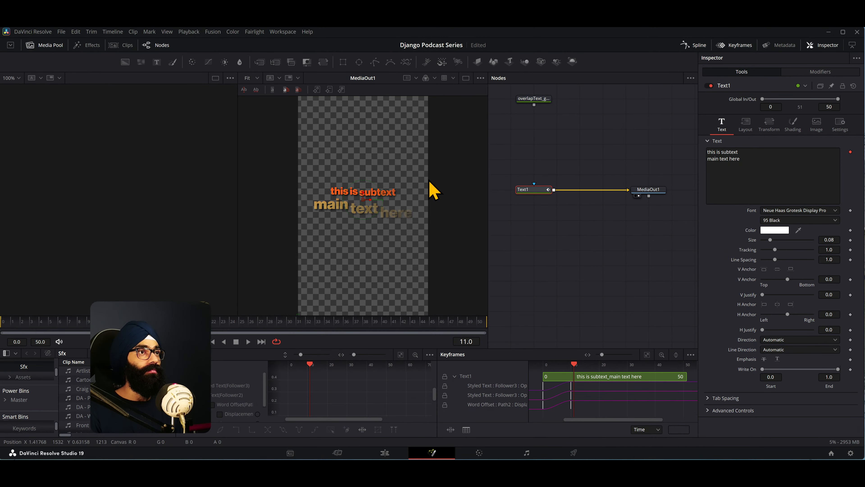
- Switch to the Edit page and place the playhead at 00:01:38:03, in the empty area after the last title clips
click(381, 456)
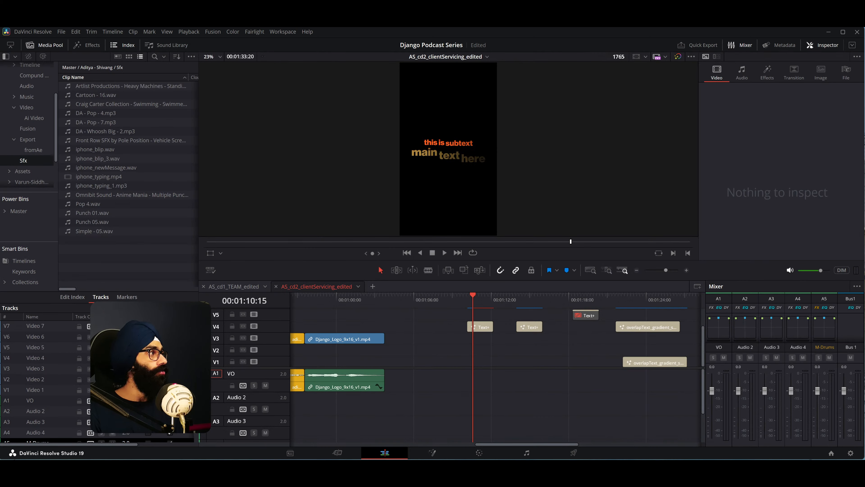
scroll(515, 356, down, 3)
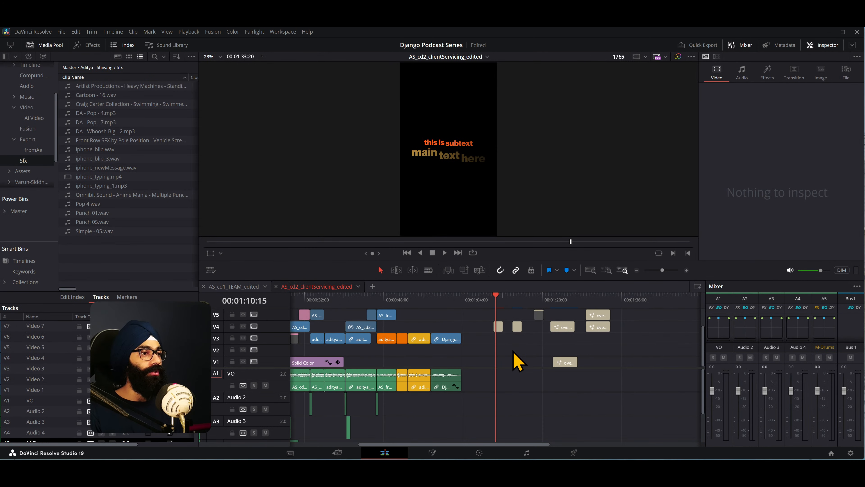
click(631, 305)
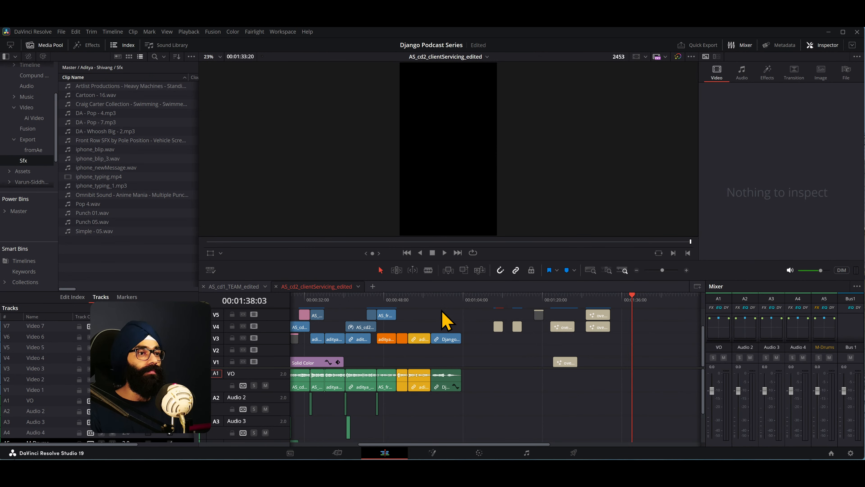
- Place the playhead at 00:00:52:24, at the start of the last yellow clip before the Django logo clip
click(415, 301)
scroll(420, 324, up, 2)
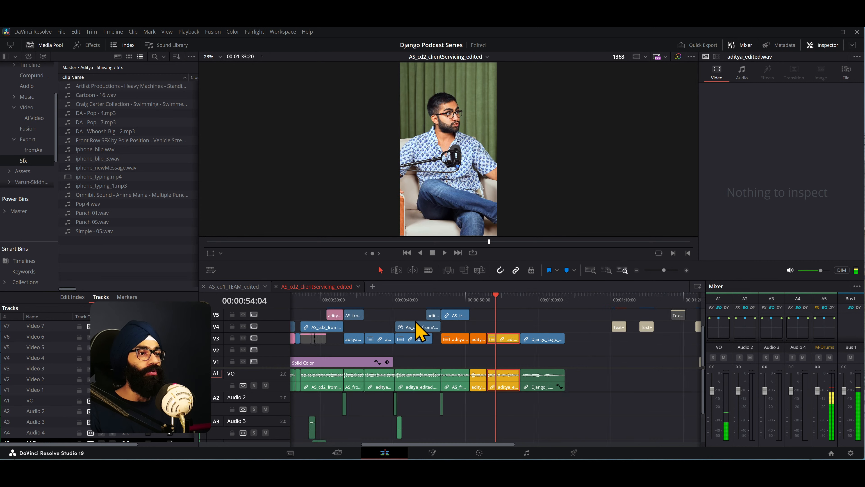
click(485, 298)
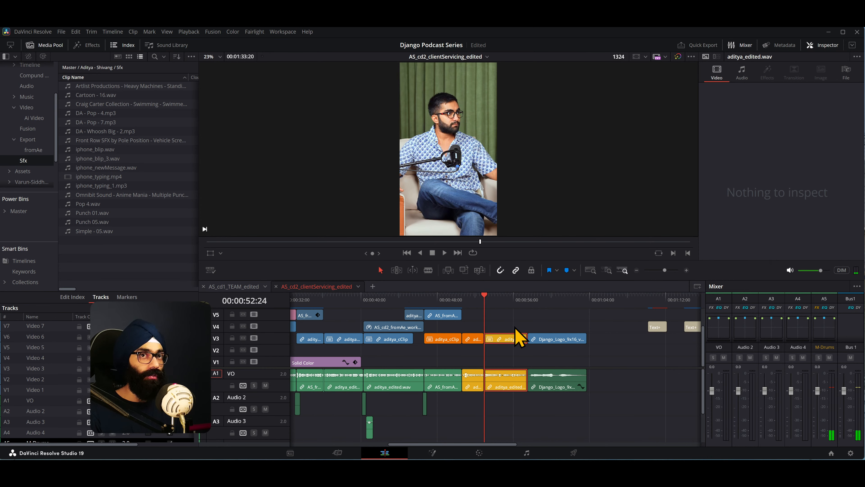
- Show the Titles category of the Effects library and search it for "overl"
click(93, 46)
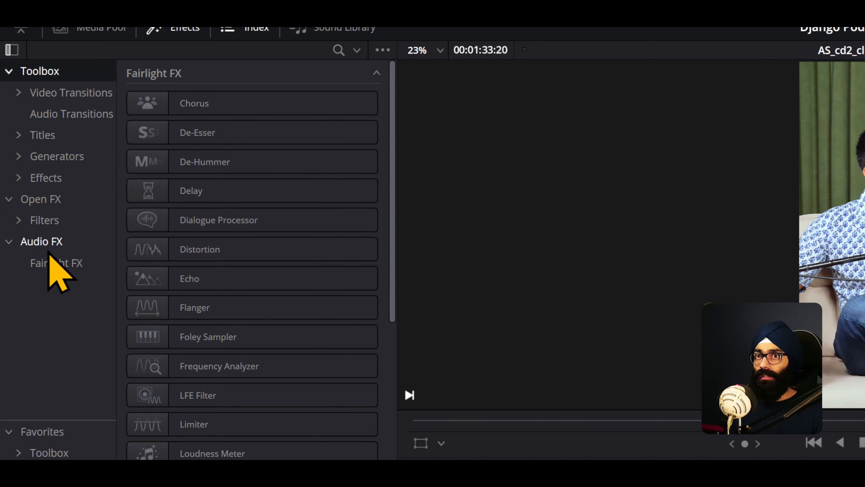
click(46, 136)
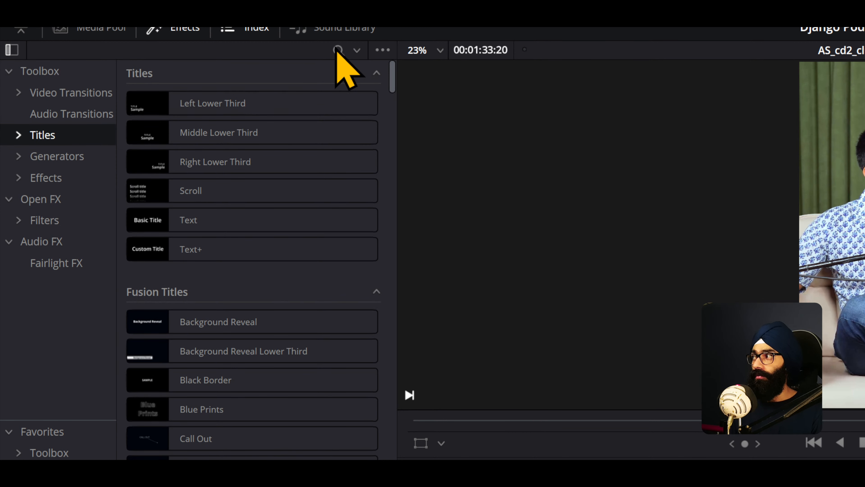
click(339, 50)
text(overlpa)
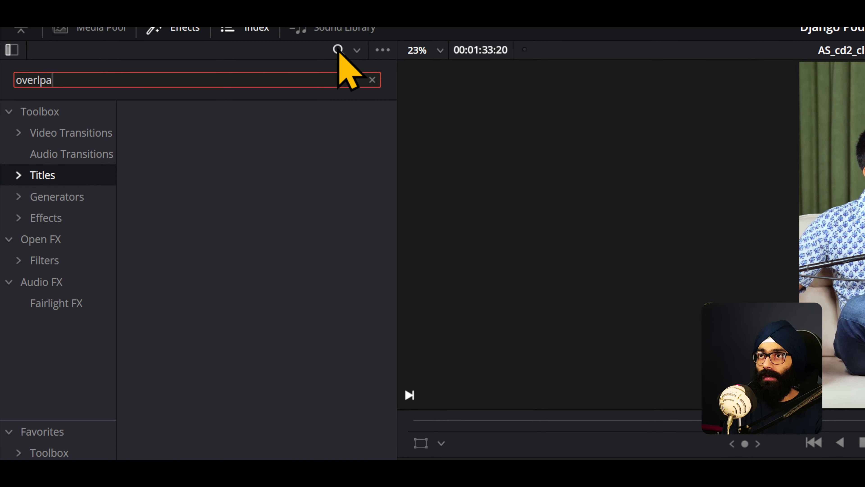
key(BackSpace)
key(BackSpace)
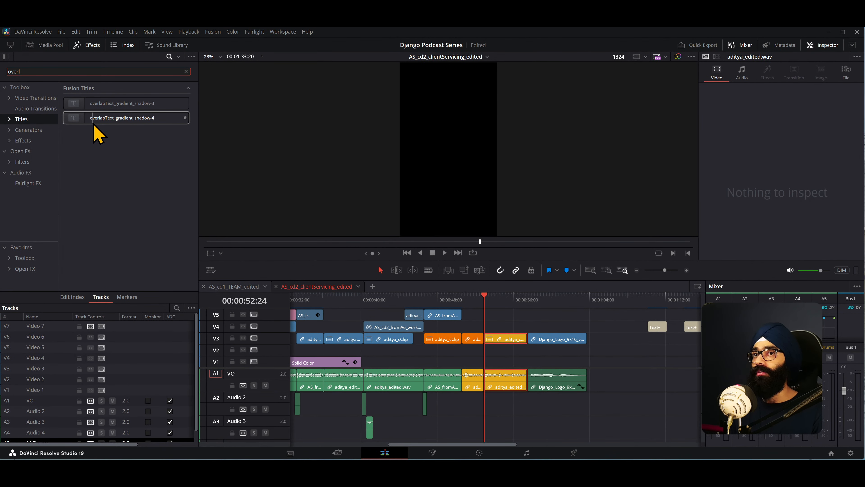
- Place the overlapText_gradient_shadow-4 title on track V4 above the last yellow clip and check its Title and Settings controls
drag(93, 126, 510, 303)
scroll(514, 353, up, 2)
click(532, 328)
click(535, 327)
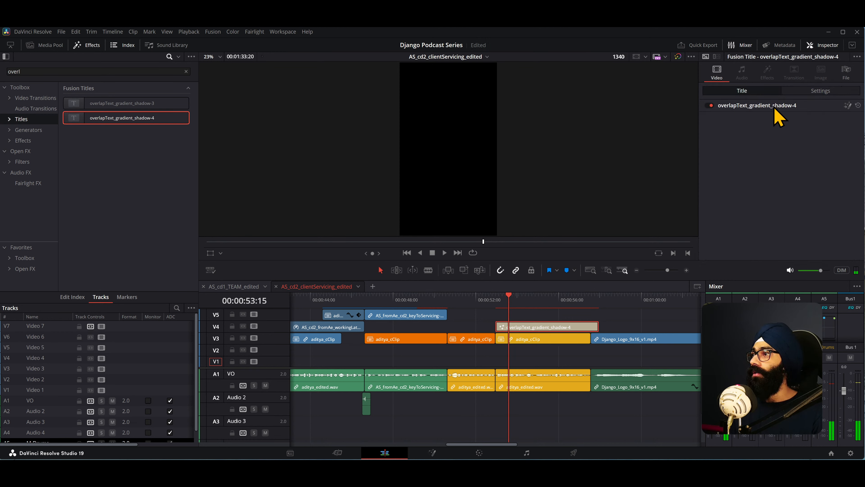
click(817, 95)
click(757, 93)
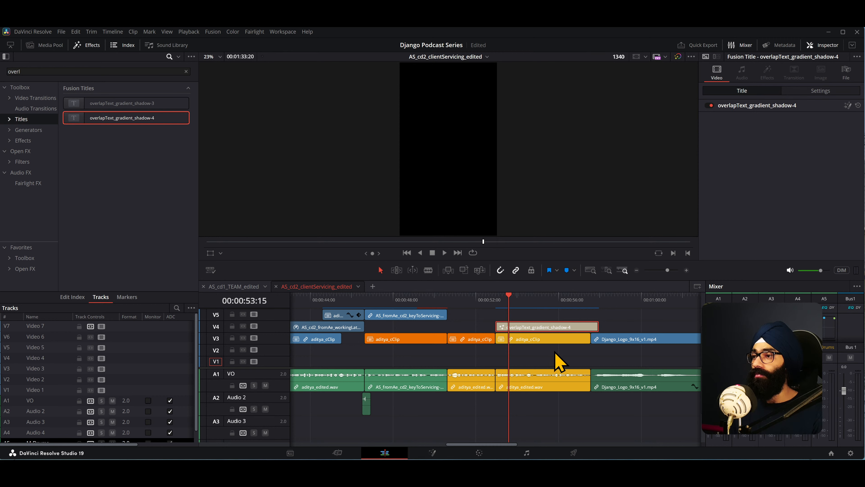
- Play back the original two-line text clip on V4 near 00:01:10 to check its animation
scroll(558, 361, down, 4)
click(618, 298)
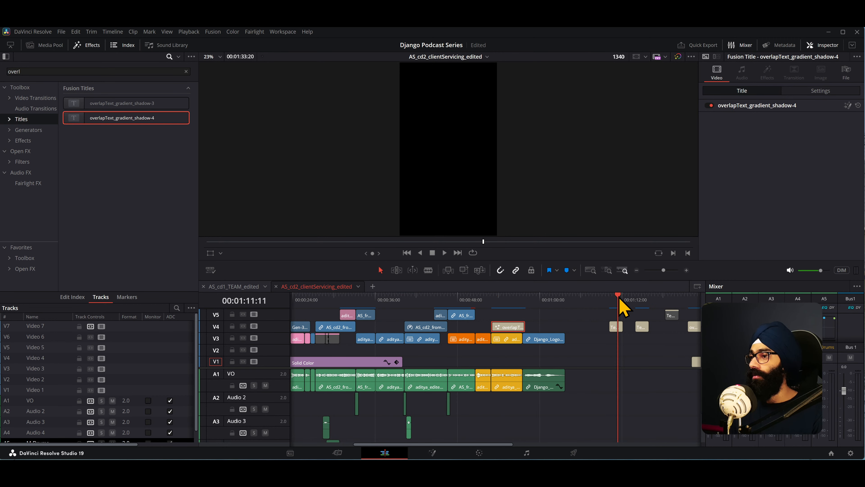
click(610, 300)
key(space)
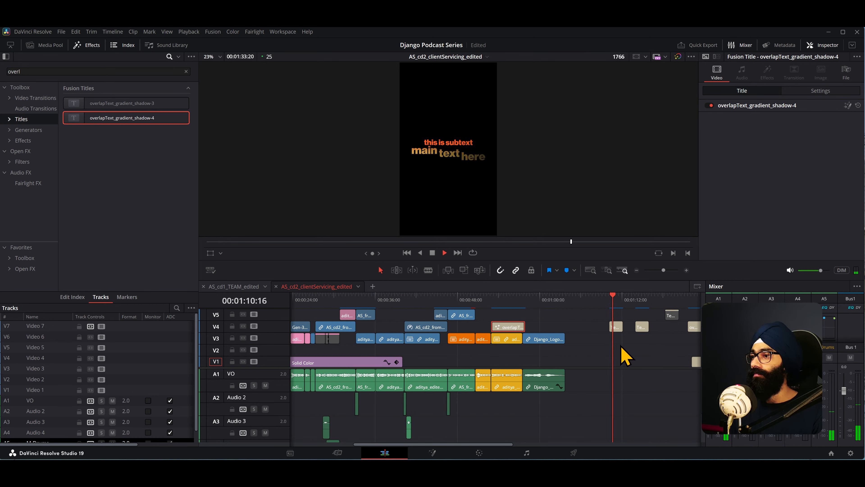
click(637, 299)
click(616, 299)
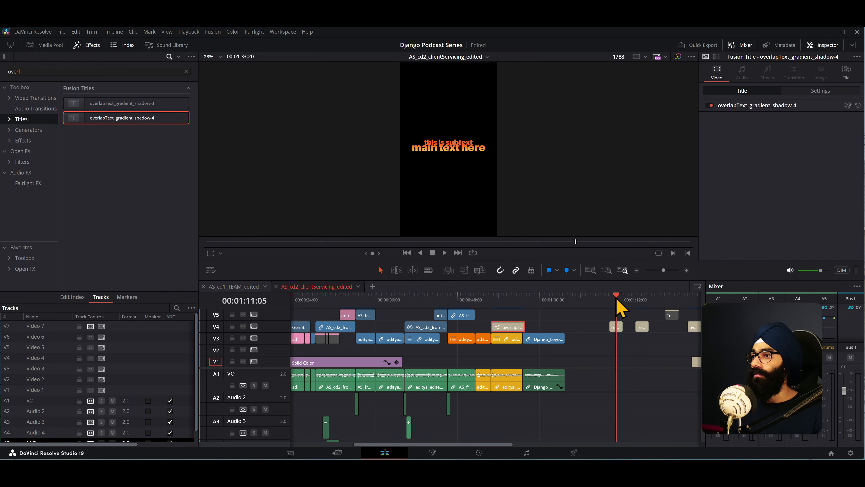
- Open the original two-line text clip near 00:01:10 on the Fusion page and bring its Text1 and MediaOut1 nodes into view
key(Up)
click(615, 329)
click(436, 453)
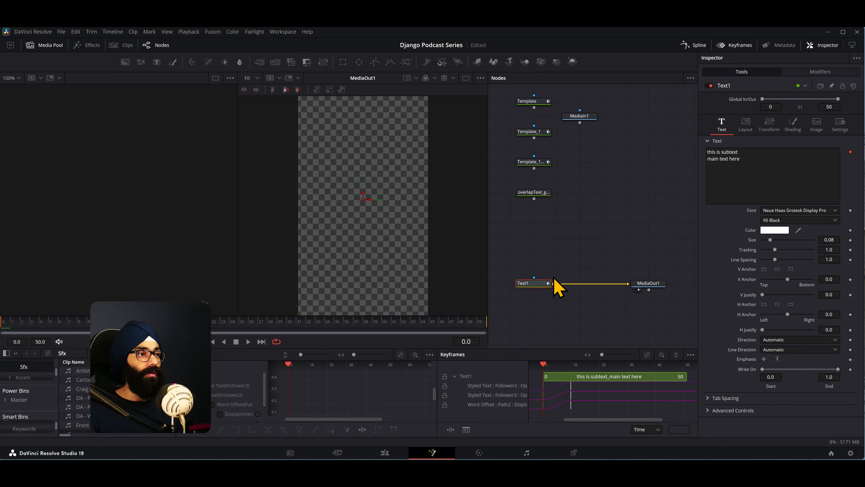
scroll(592, 247, down, 5)
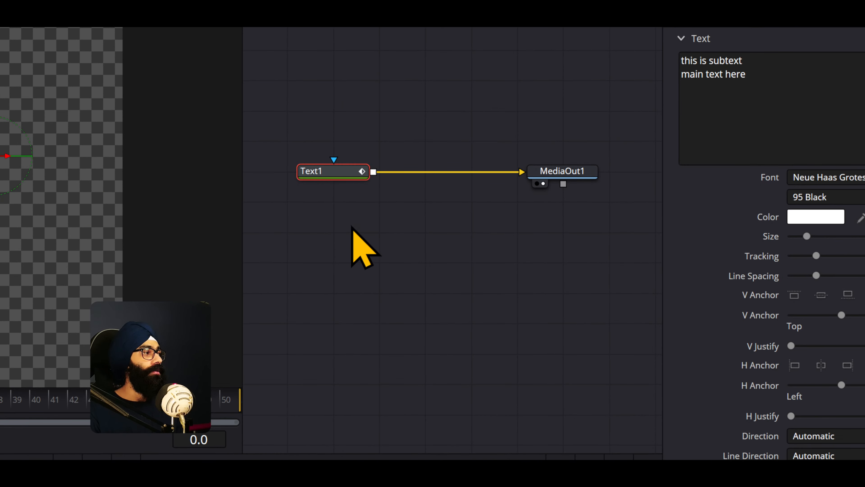
drag(542, 236, 549, 235)
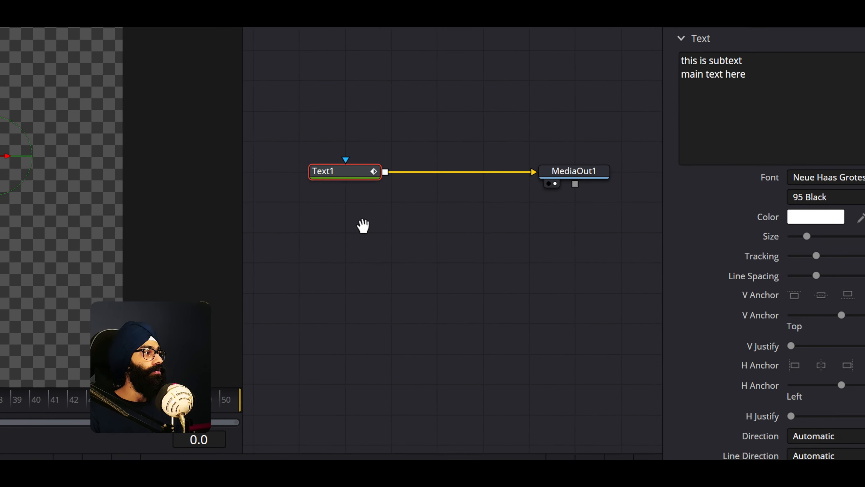
click(388, 240)
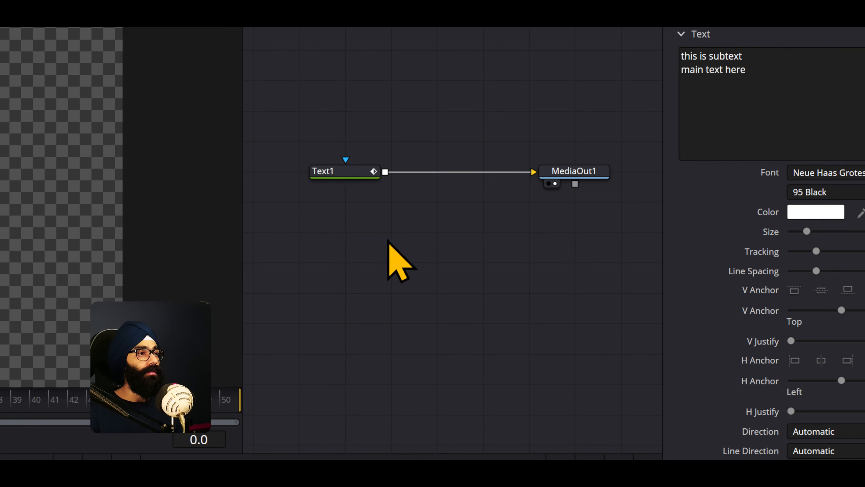
key(shift+space)
key(Escape)
right_click(388, 240)
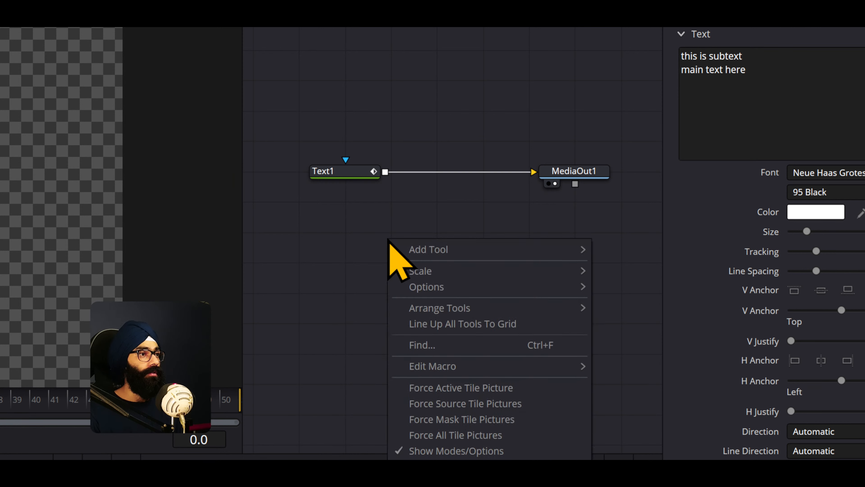
mouse_move(422, 246)
click(377, 238)
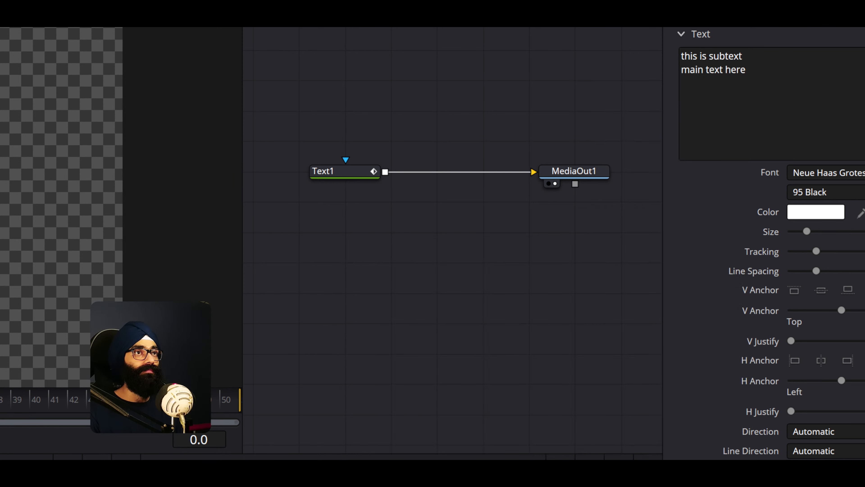
- Add a Merge node and a Background node below Text1, and set the Background's alpha to 0
drag(77, 21, 452, 224)
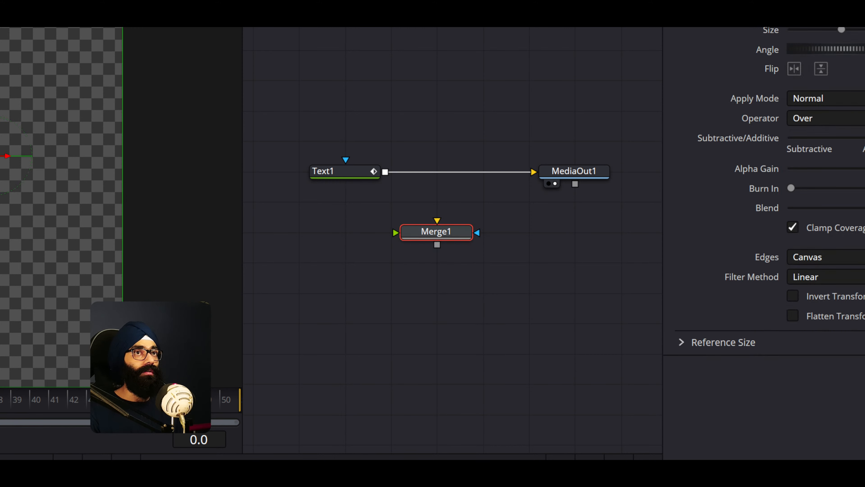
drag(428, 336, 418, 300)
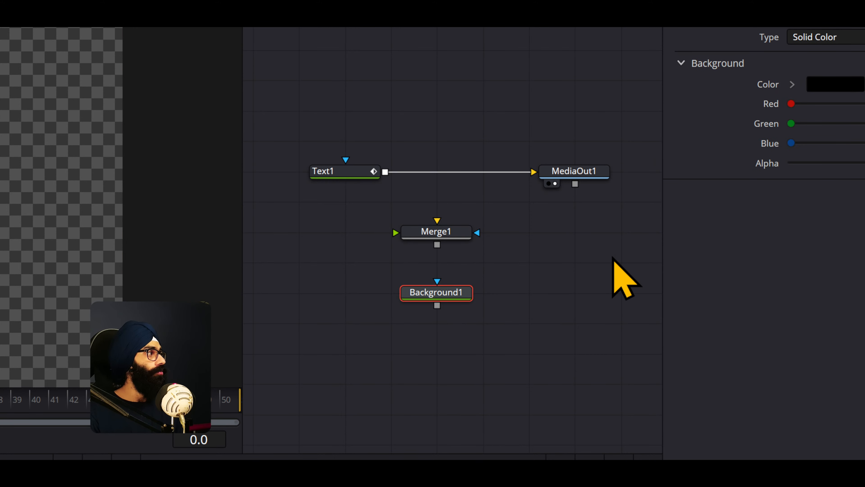
drag(864, 163, 651, 179)
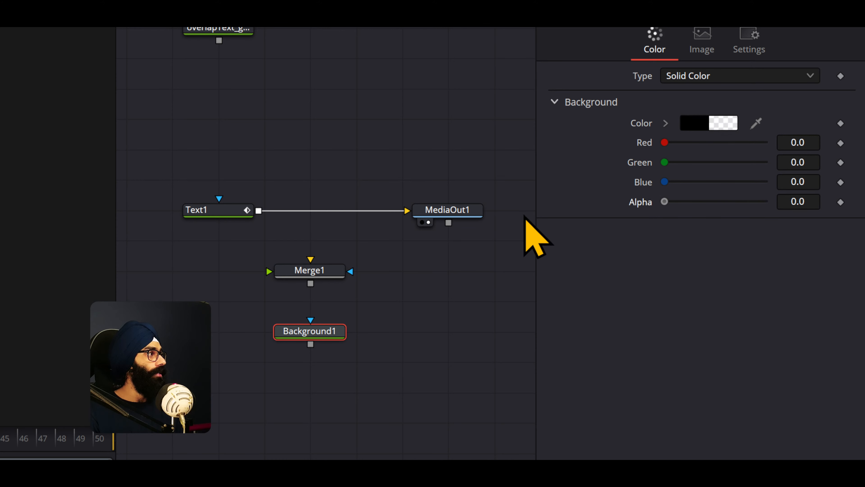
- Connect Background1 as Merge1's background and Text1 as its foreground, and feed Merge1 into MediaOut1
drag(314, 341, 222, 345)
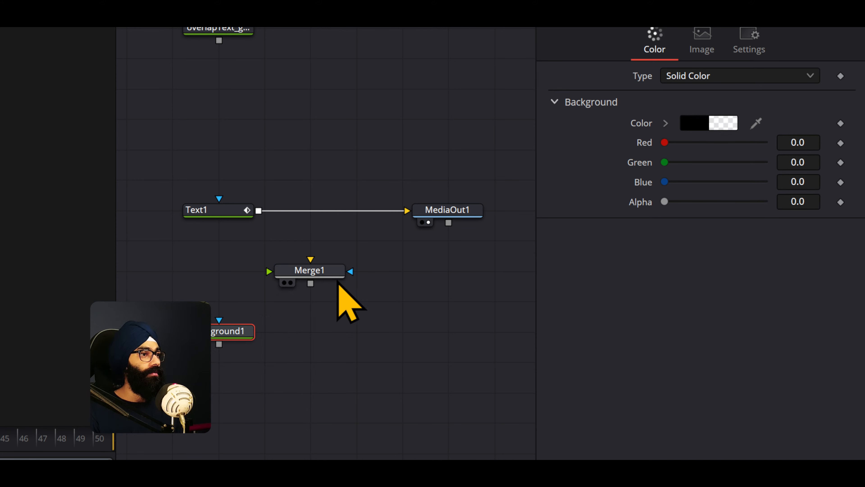
drag(338, 273, 383, 273)
drag(250, 332, 356, 272)
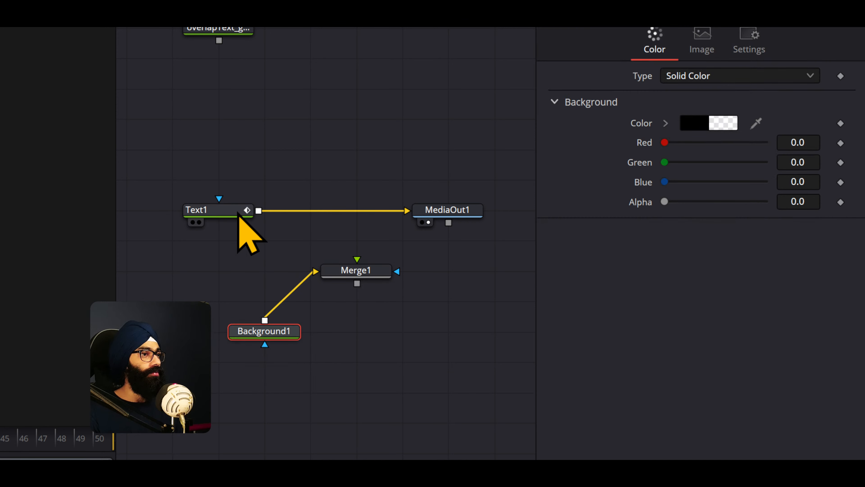
drag(216, 214, 408, 212)
click(443, 218)
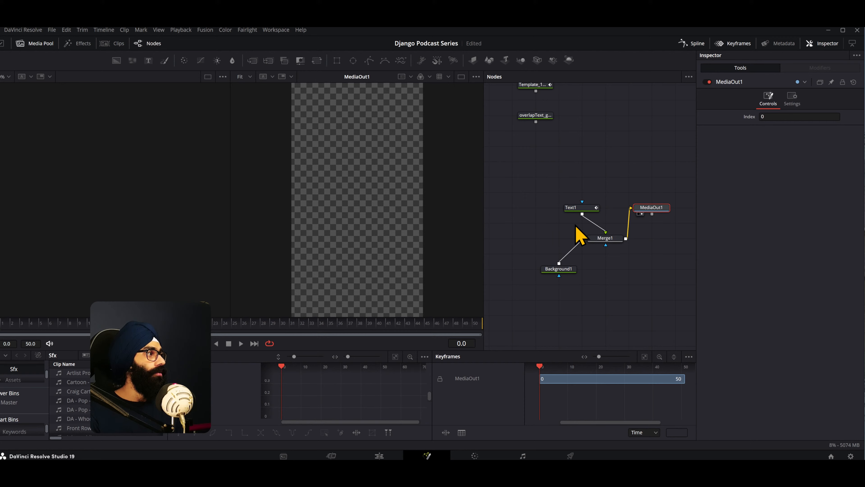
- Align Text1, Merge1 and Background1 in one column with MediaOut1 level with Merge1, and check the text at frame 33
drag(590, 209, 566, 209)
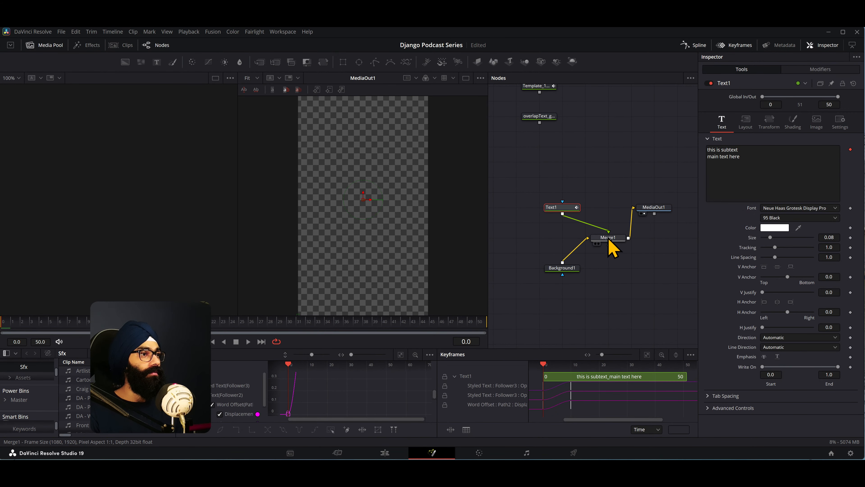
drag(610, 239, 567, 237)
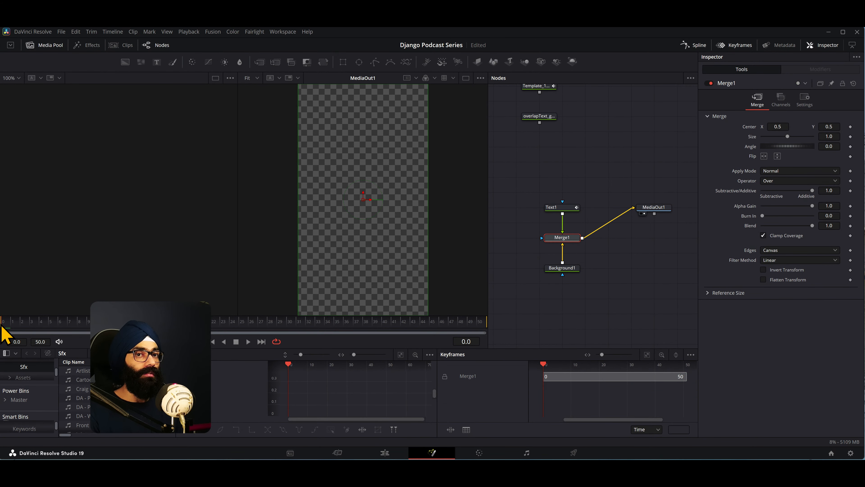
drag(2, 326, 317, 332)
drag(661, 209, 662, 239)
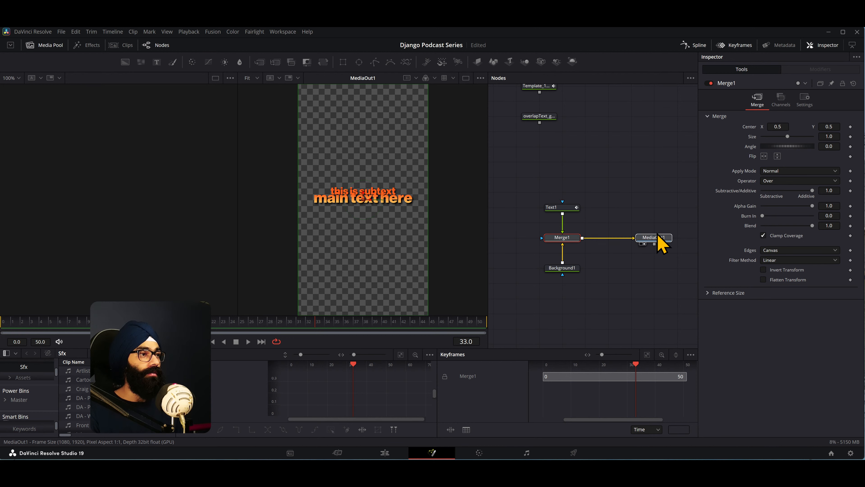
- Create a macro from the Text1, Merge1, Background1 and MediaOut1 nodes and centre the macro editor window on the screen
drag(666, 283, 542, 190)
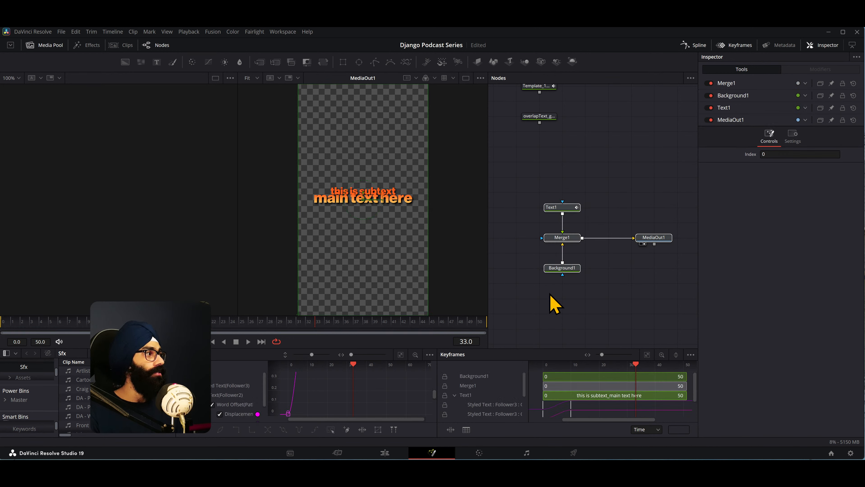
right_click(567, 239)
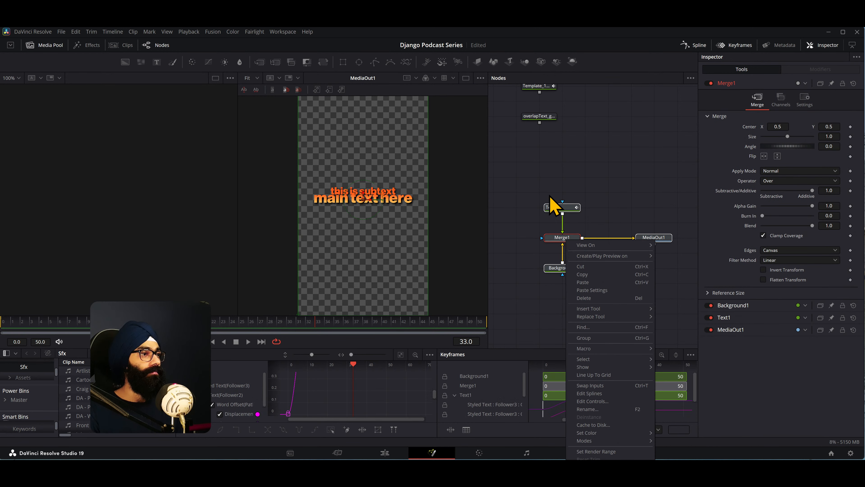
mouse_move(603, 348)
click(699, 359)
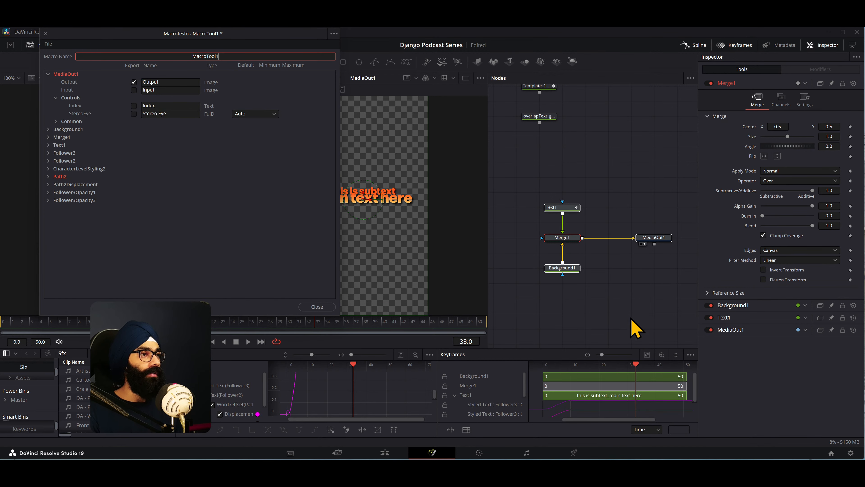
drag(234, 40, 444, 119)
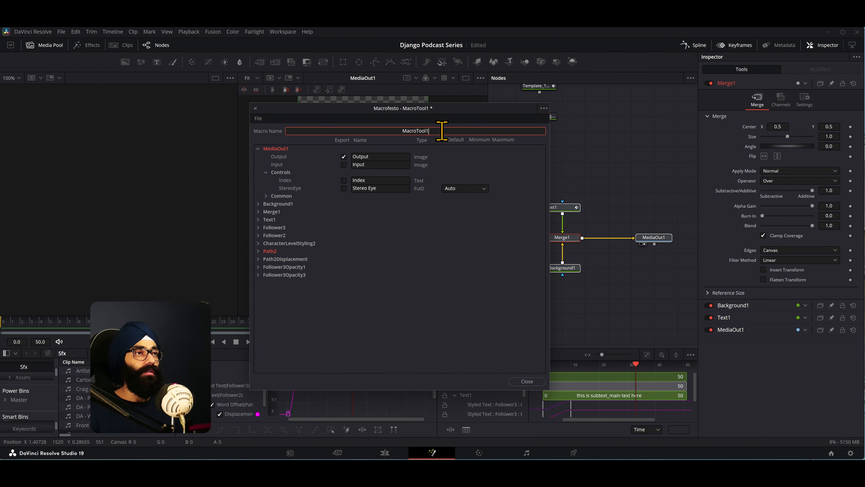
- Name the macro overlapText_gradient_shadow-5, based on the existing title file's name, and collapse the MediaOut1 parameters
key(alt+Tab)
click(424, 219)
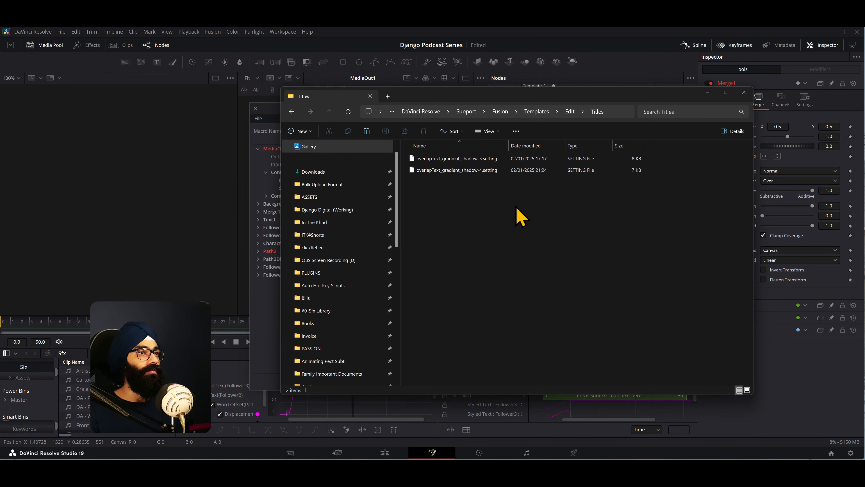
click(479, 171)
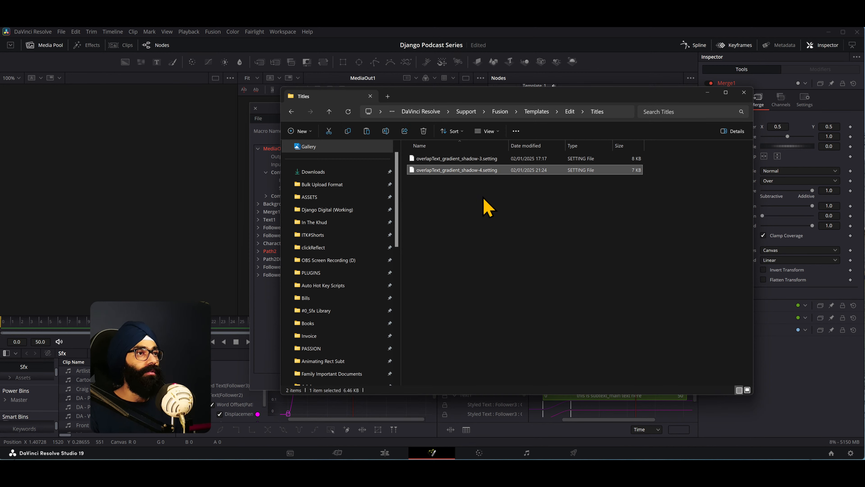
key(F2)
key(ctrl+c)
click(275, 116)
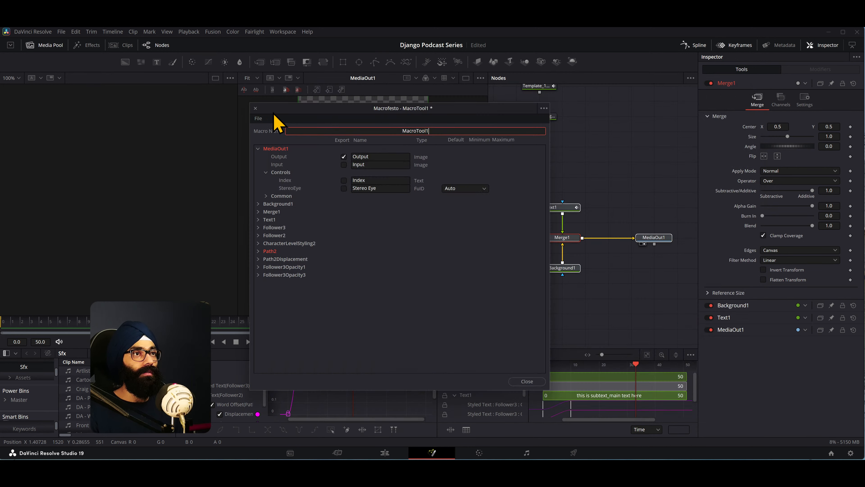
double_click(426, 131)
key(ctrl+v)
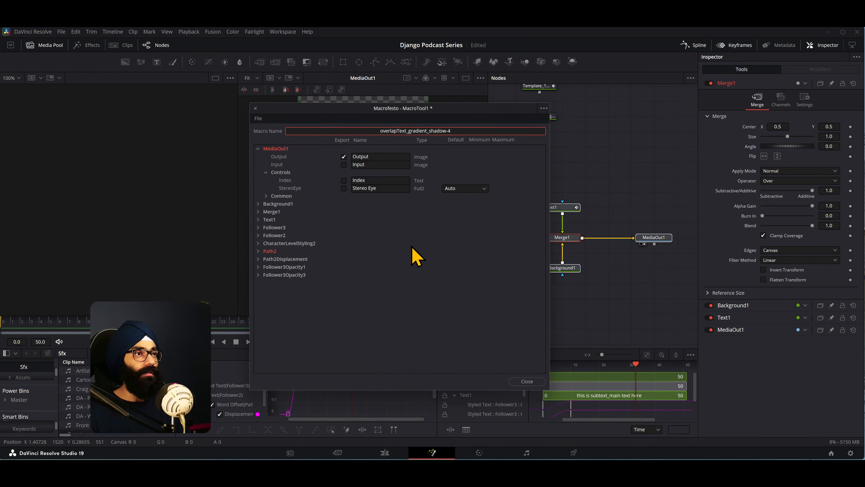
key(Return)
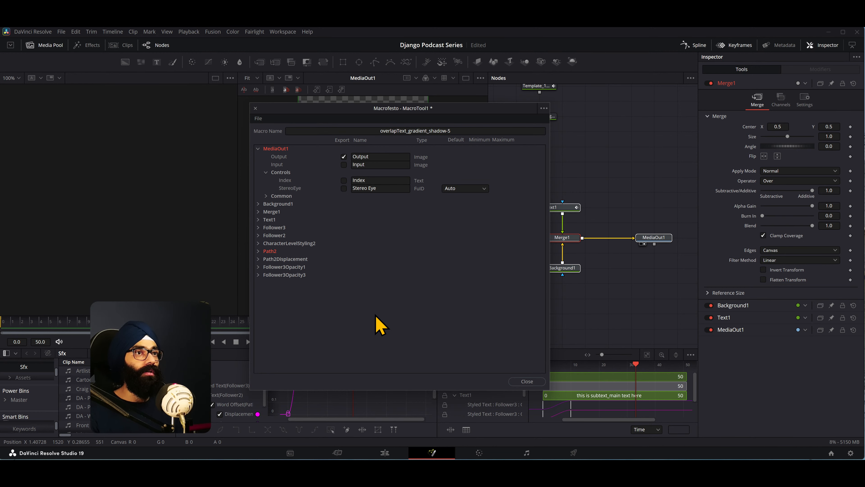
click(259, 149)
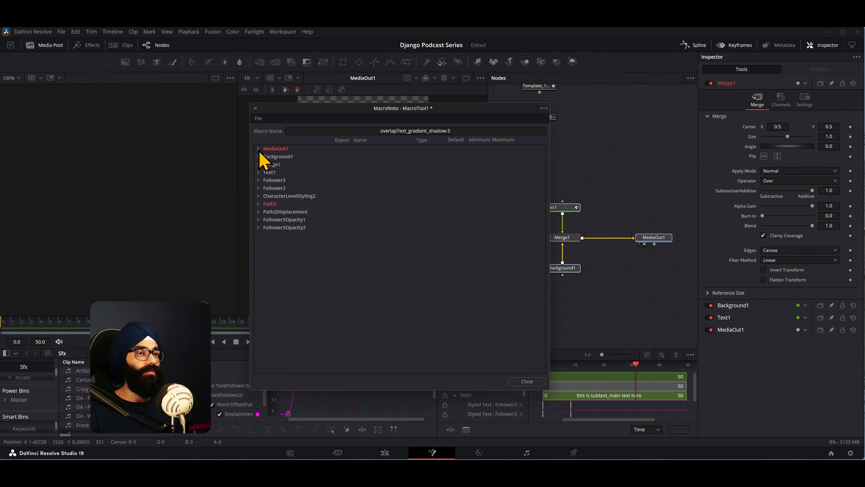
- Move the macro editor clear of the node graph and mark Background1's Output and Top Left Alpha parameters for export
click(258, 149)
click(259, 149)
drag(425, 115, 273, 114)
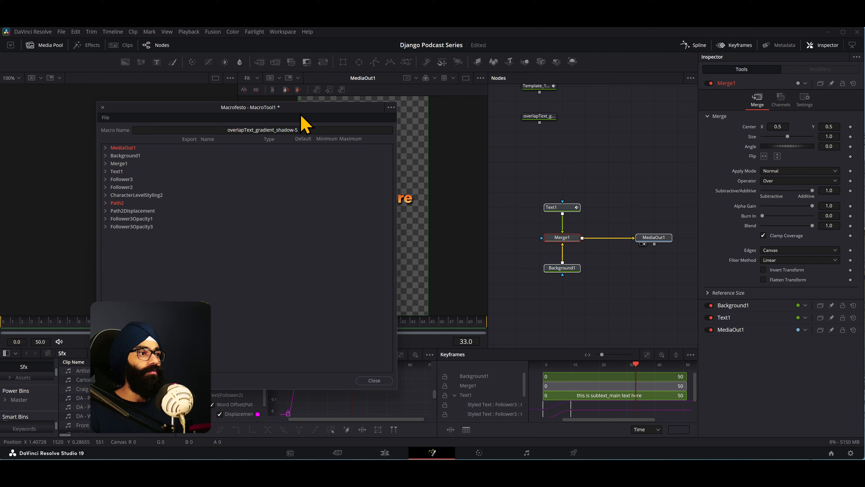
click(105, 156)
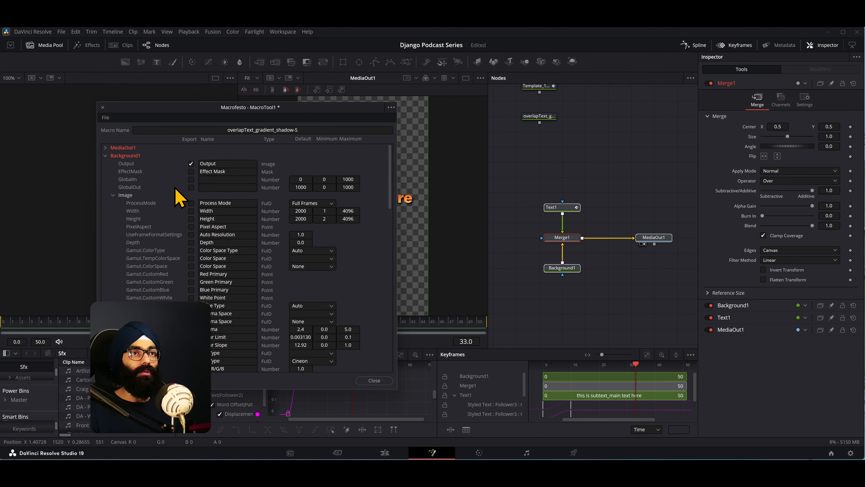
click(566, 268)
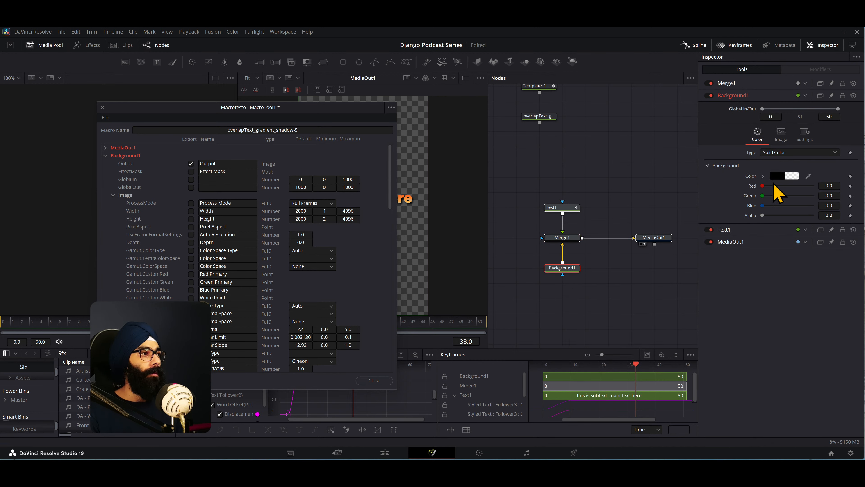
scroll(155, 295, down, 15)
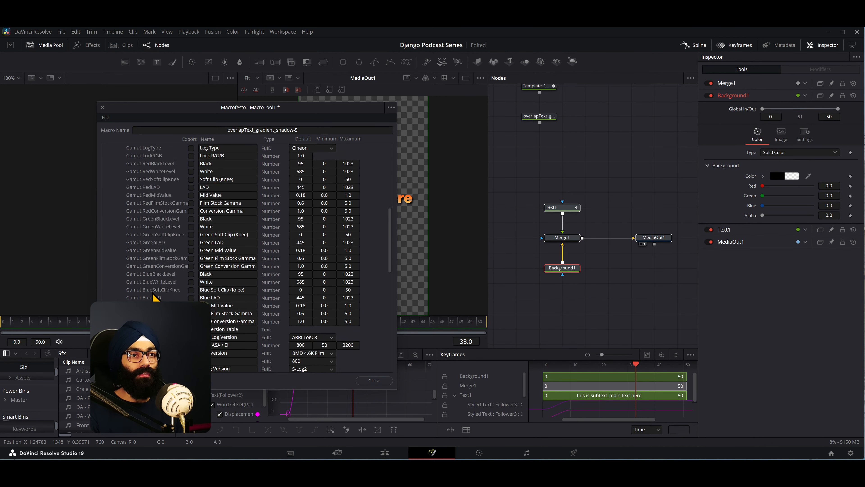
scroll(153, 297, down, 8)
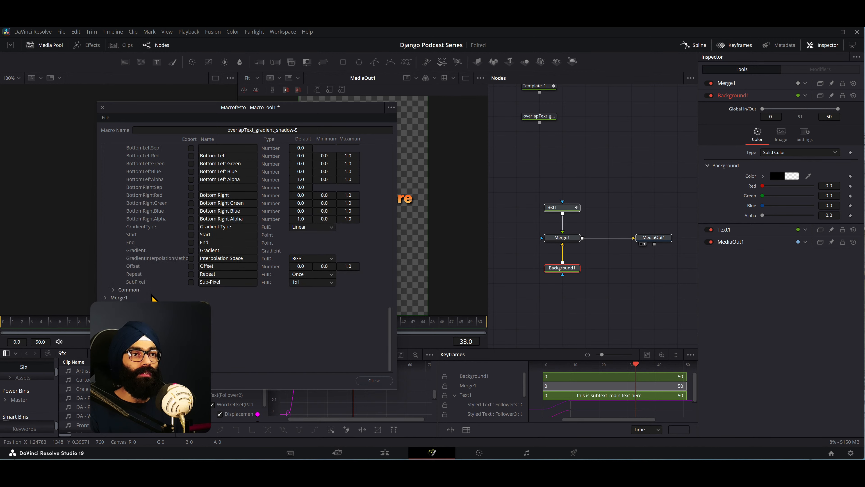
scroll(153, 298, up, 5)
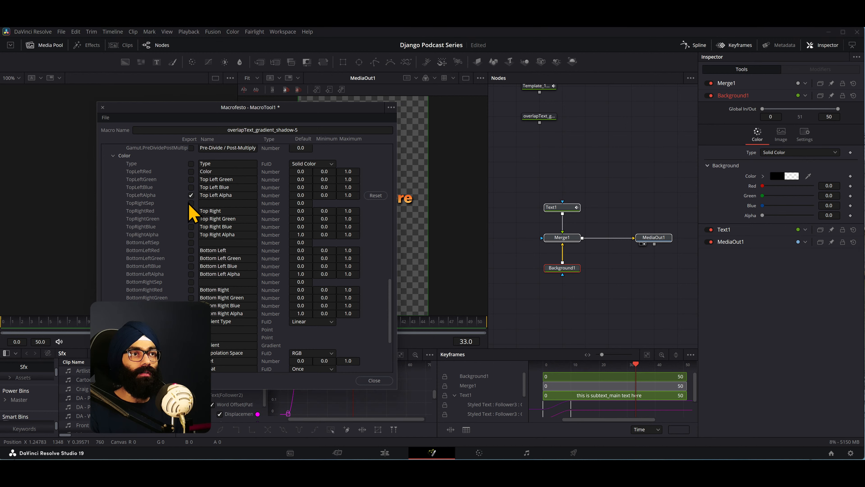
scroll(170, 258, up, 10)
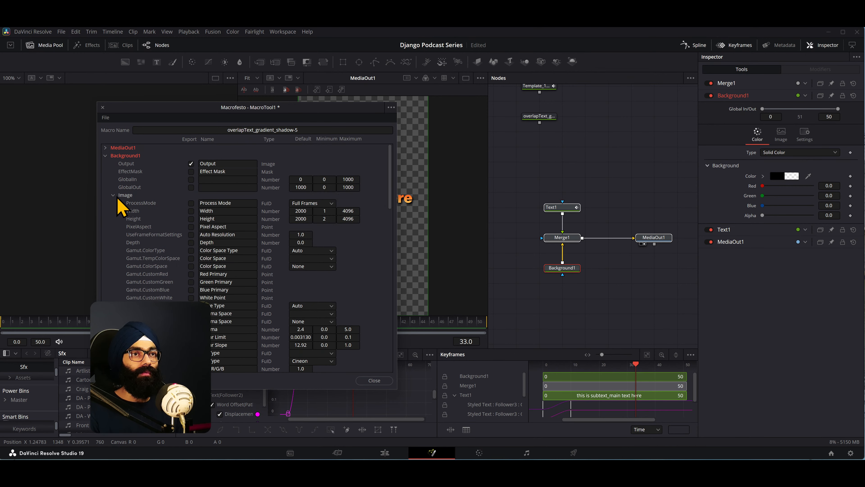
click(105, 155)
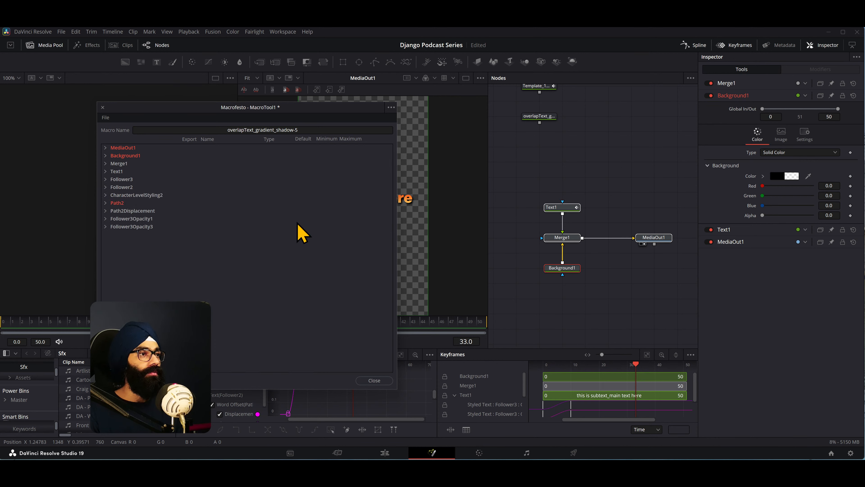
- Mark Follower3's Delay for export in the macro, checking the text modifiers, and name the control Opacity-Delay
click(563, 240)
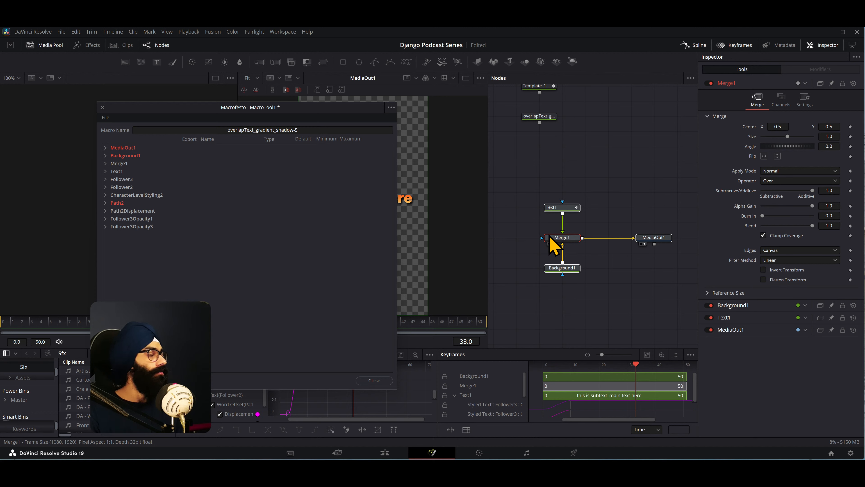
click(105, 180)
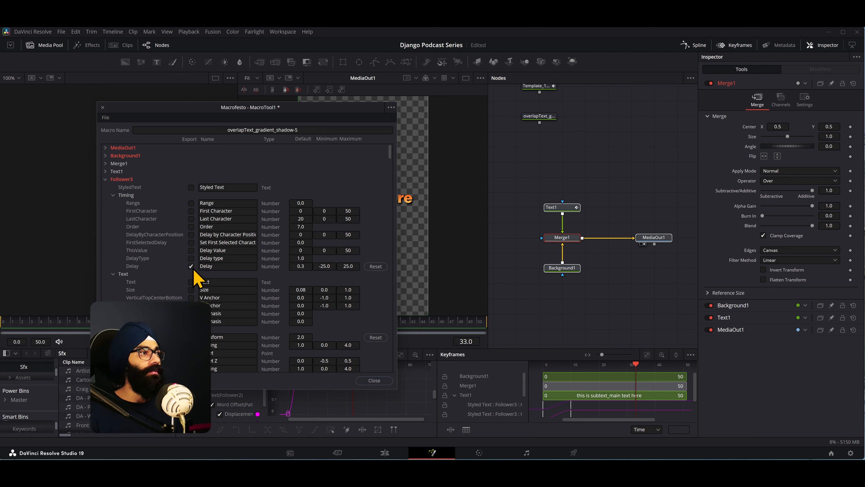
click(559, 207)
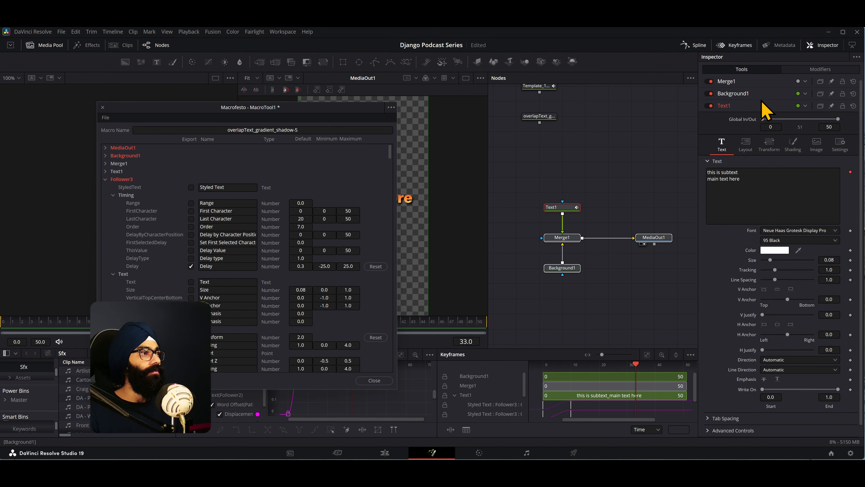
click(802, 69)
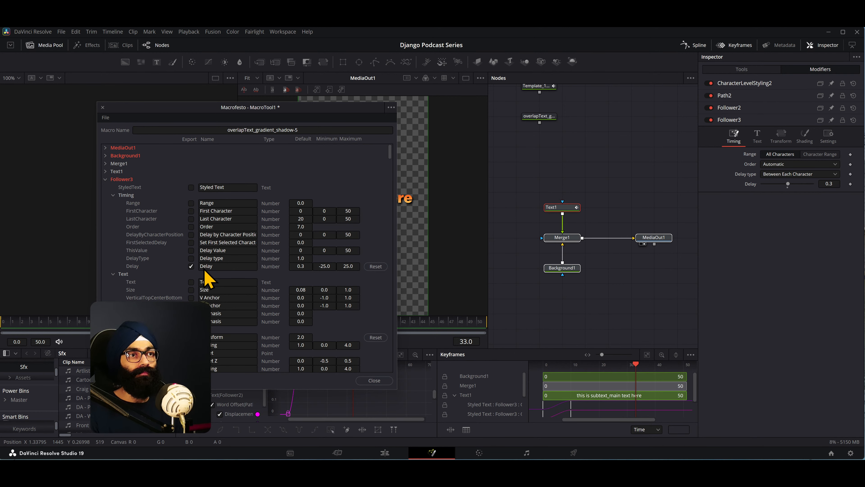
click(213, 266)
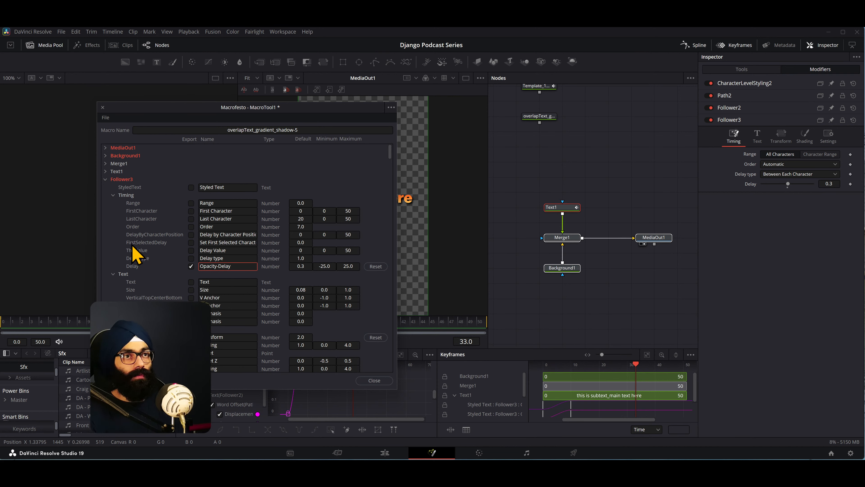
click(106, 179)
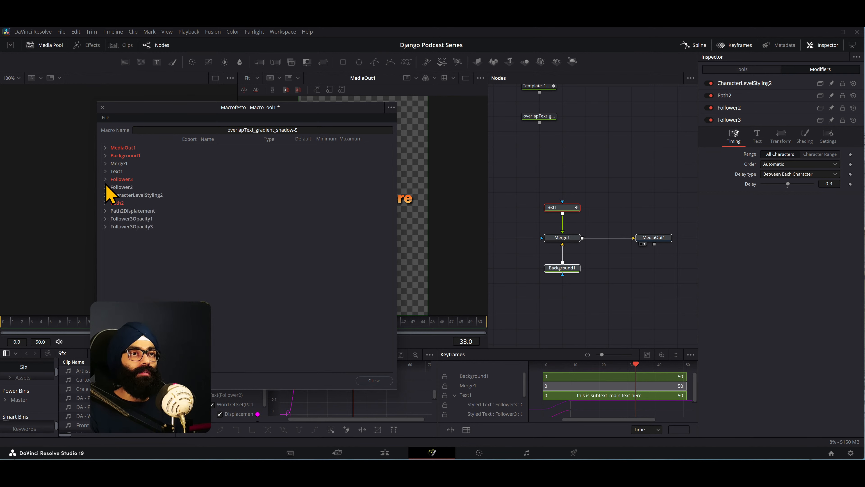
- Mark Follower2's Delay for export in the macro and name the control Position-Delay
click(106, 187)
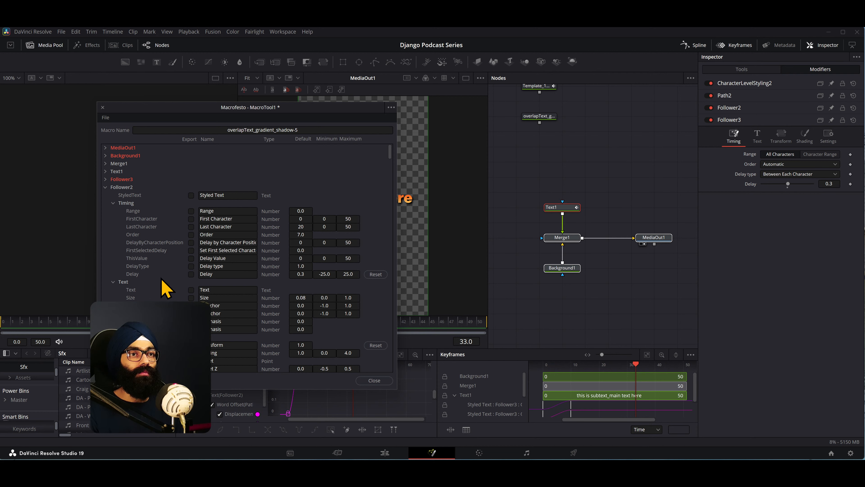
click(191, 274)
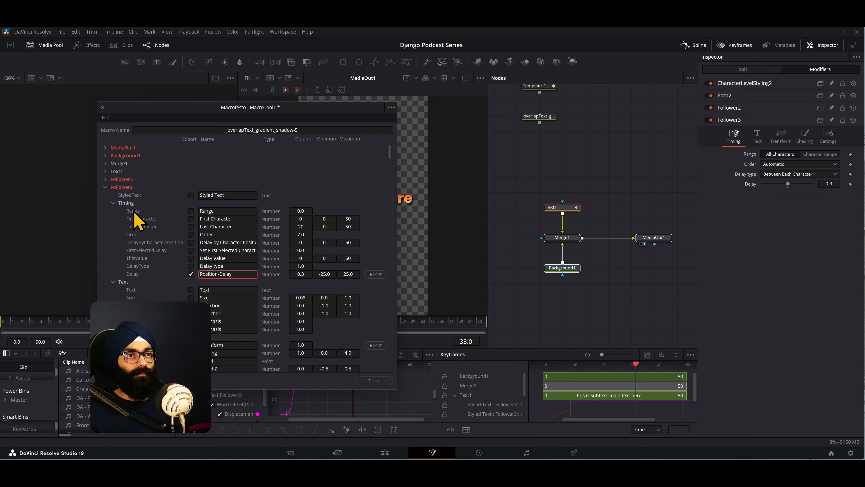
click(106, 187)
- Mark CharacterLevelStyling2's Styled Text, Text, Font, Style and Size parameters for export in the macro
click(106, 196)
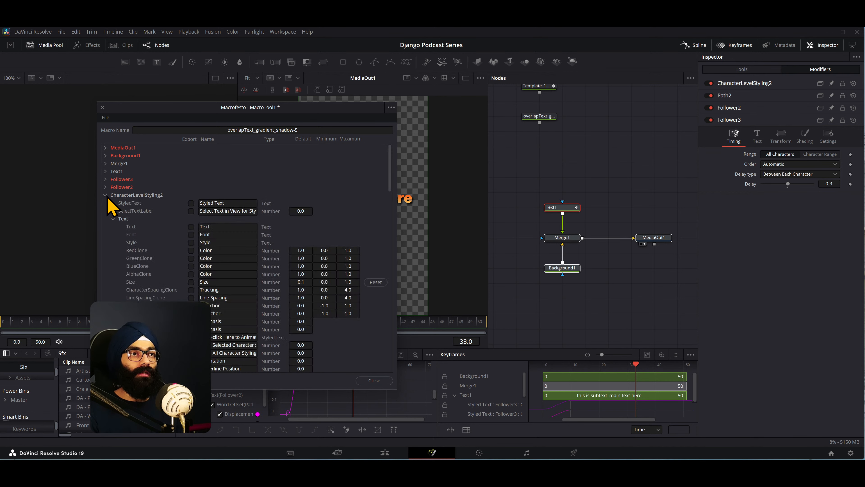
click(191, 226)
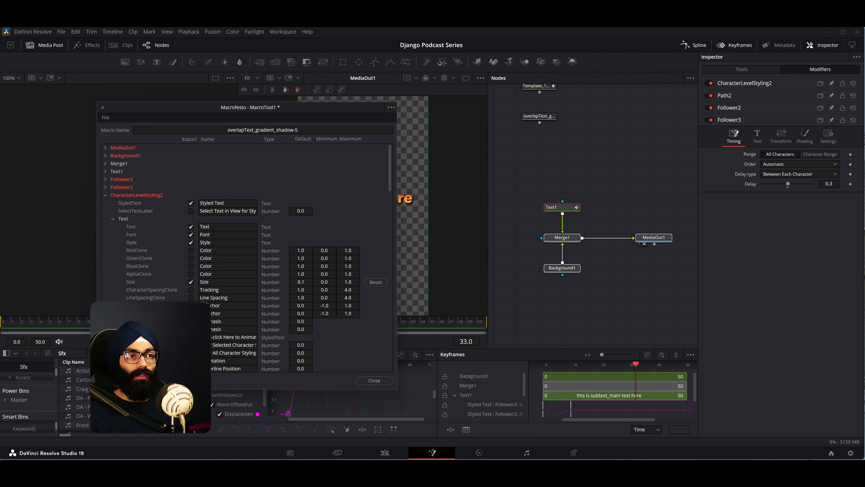
click(105, 195)
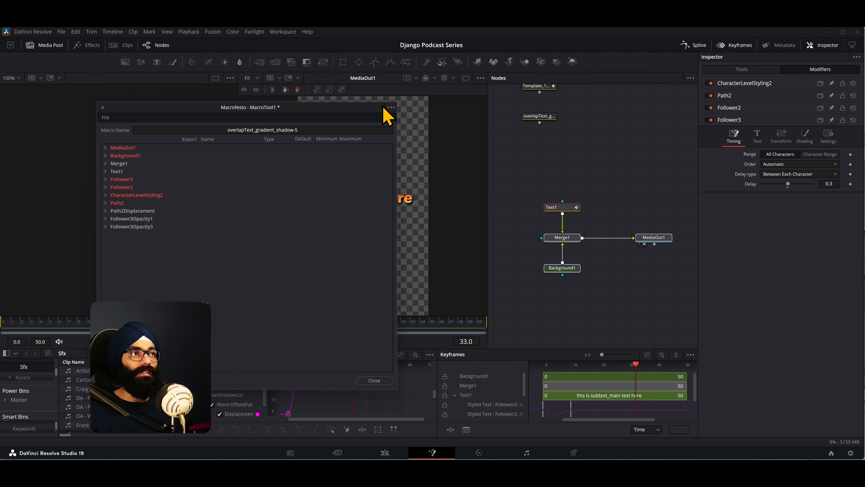
- Save the macro as overlapText_gradient_shadow-5 in Fusion's Templates > Edit > Titles folder and close the macro editor
click(391, 108)
click(414, 144)
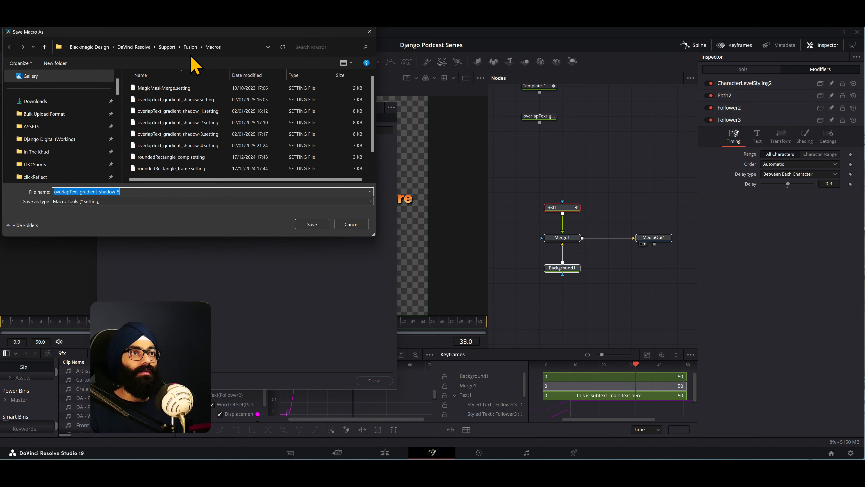
click(191, 47)
scroll(165, 132, down, 3)
click(160, 172)
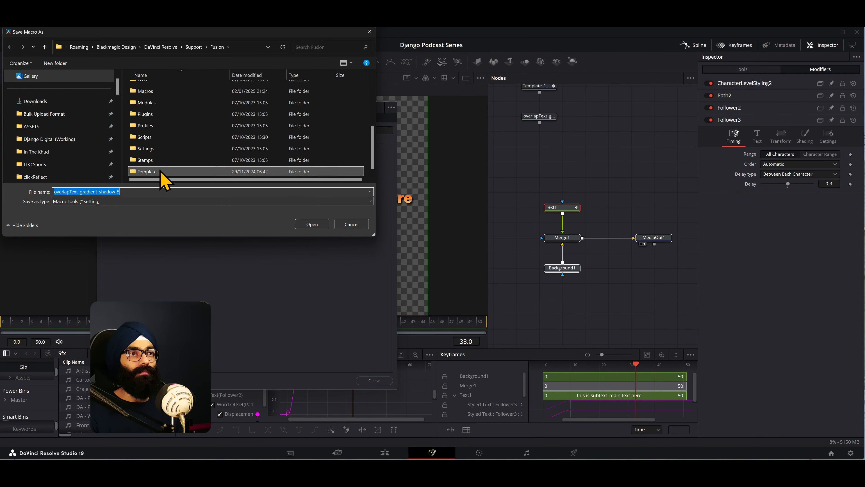
double_click(160, 172)
double_click(160, 89)
double_click(163, 101)
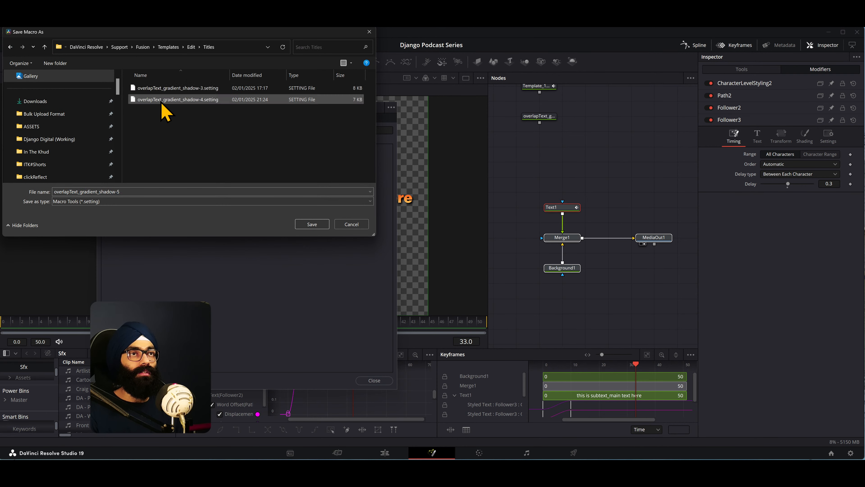
click(322, 226)
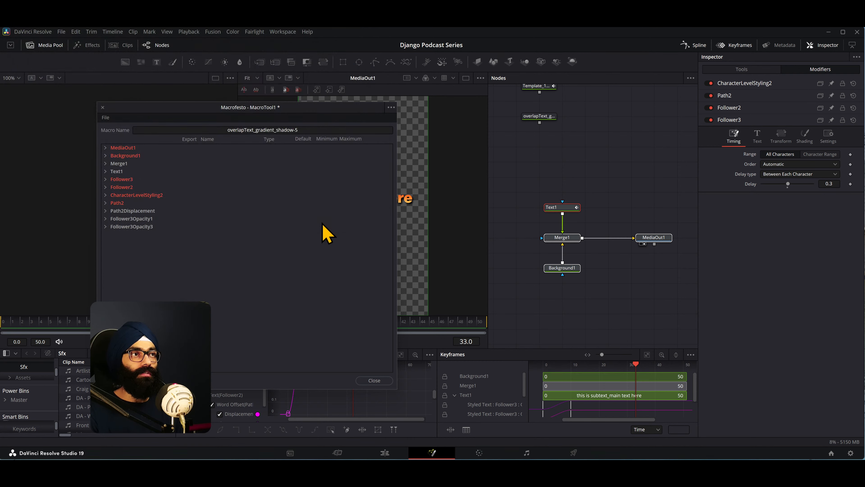
click(374, 381)
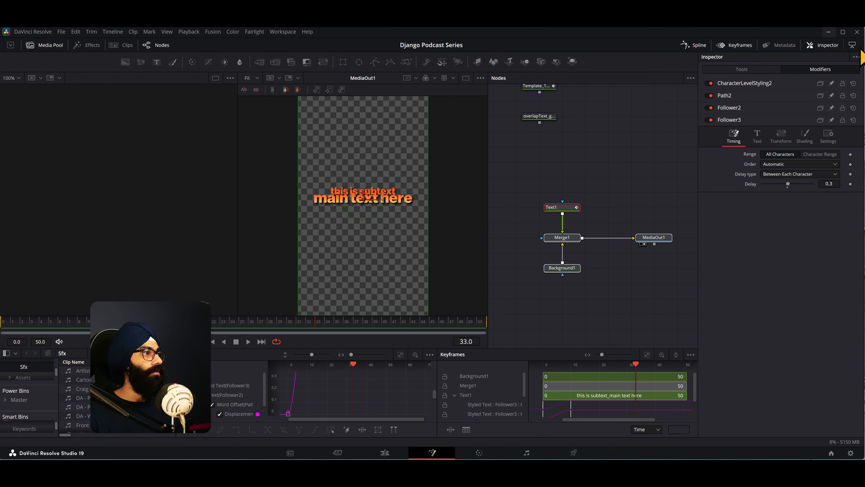
- Check the Titles folder for the saved file, restart DaVinci Resolve and open Django Podcast Series from the Django Podcast folder
click(829, 32)
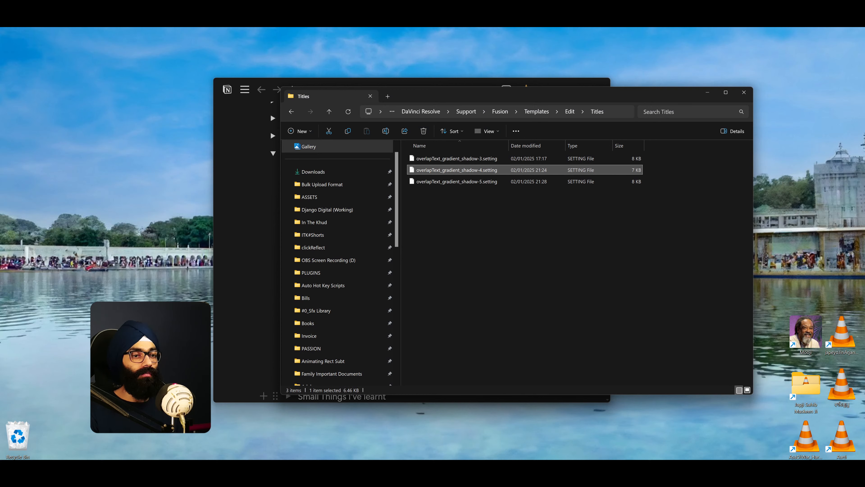
click(281, 476)
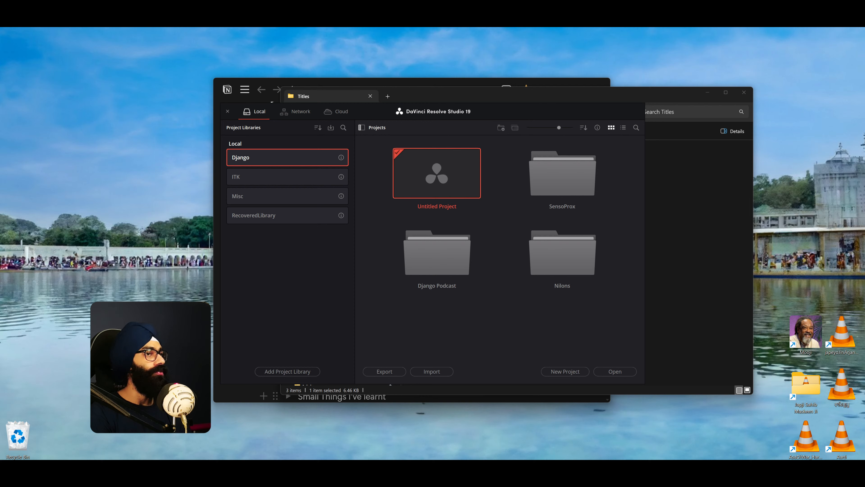
double_click(421, 273)
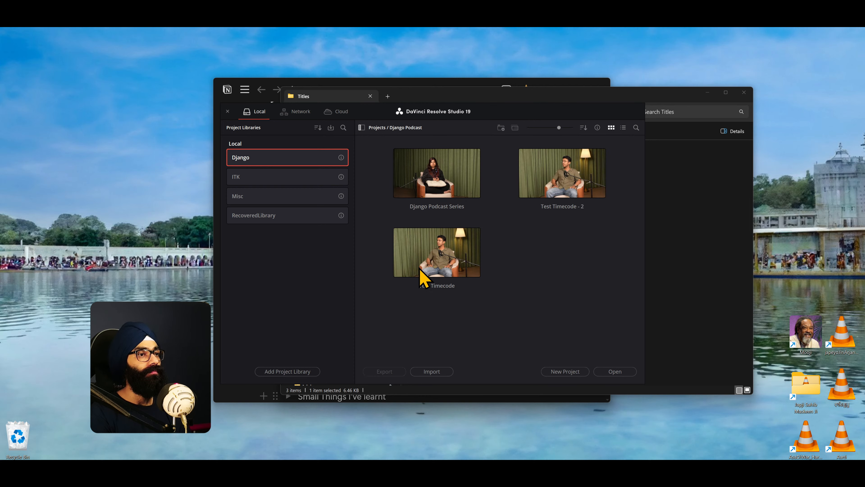
double_click(438, 194)
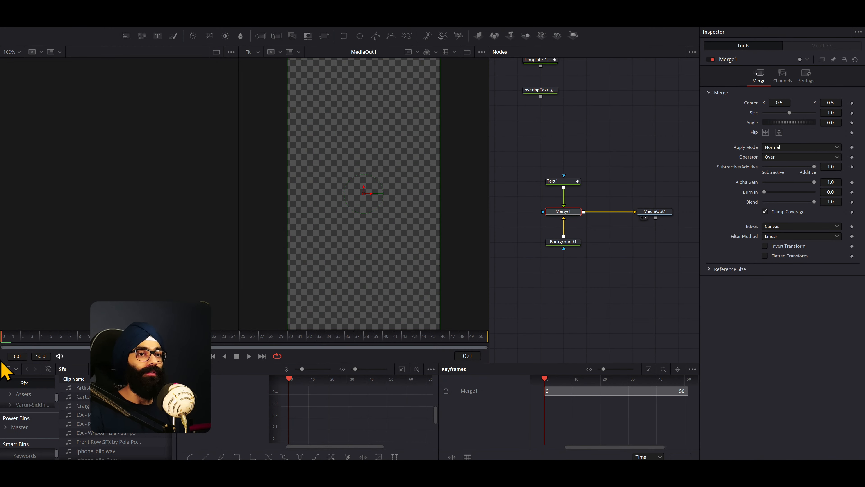
- Play the text animation in Fusion and search the Edit page's titles for "overlap"
key(space)
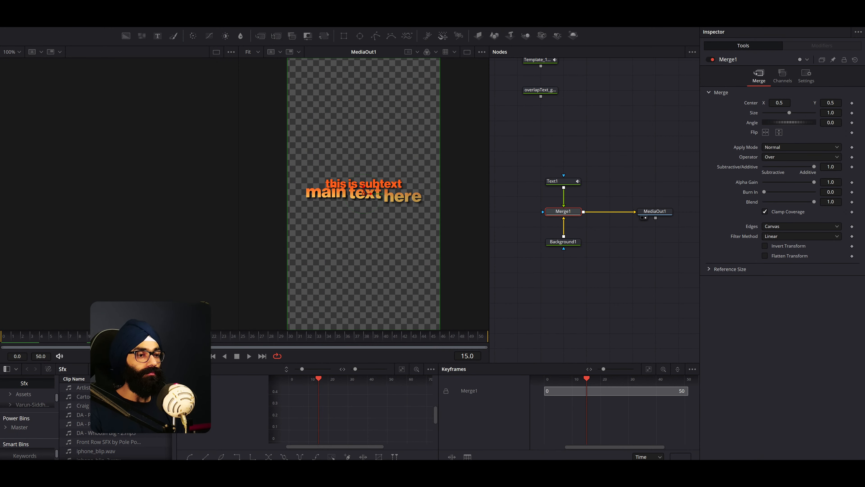
key(shift+4)
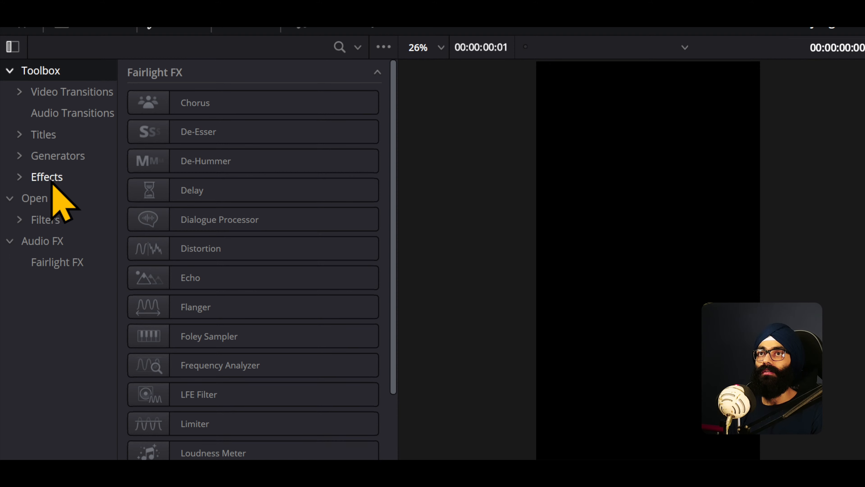
click(27, 84)
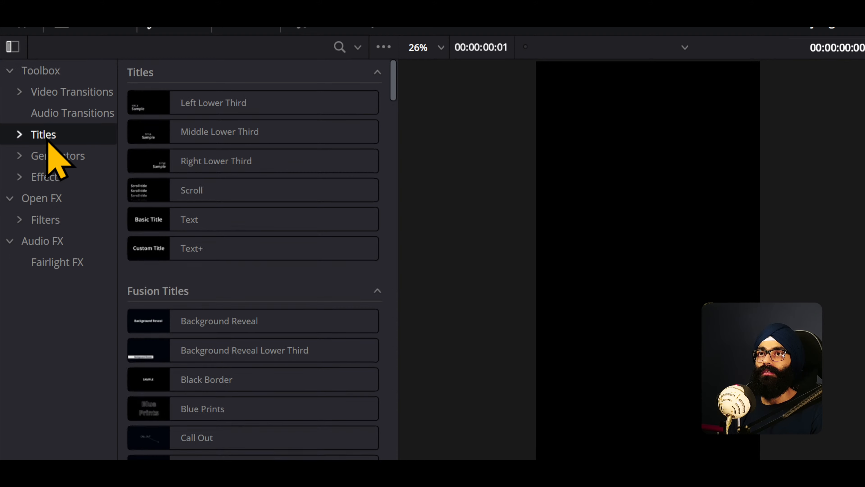
click(346, 49)
text(overlap)
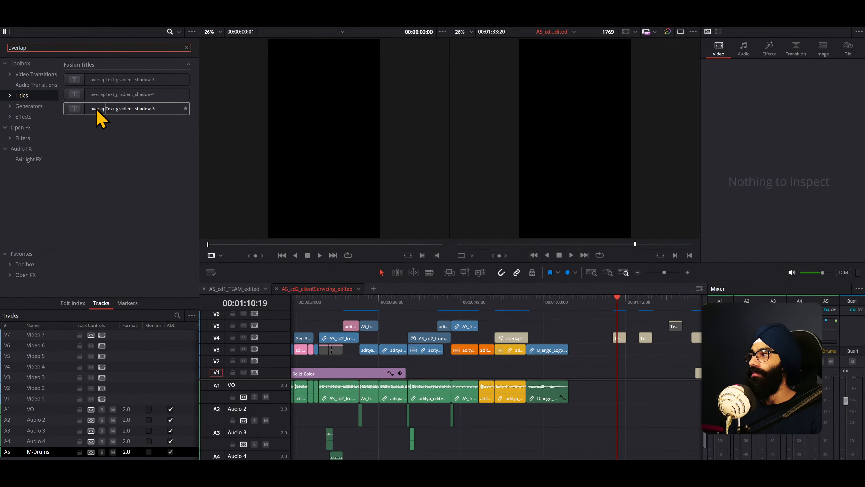
- Shift the existing overlapText clip further along track V4 and place the overlapText_gradient_shadow-5 title in its former position
drag(540, 303, 496, 303)
key(space)
drag(503, 336, 578, 337)
drag(76, 109, 496, 337)
- Play the timeline through the new overlapText_gradient_shadow-5 title and inspect the clip's title settings
click(505, 345)
key(space)
key(space)
click(507, 338)
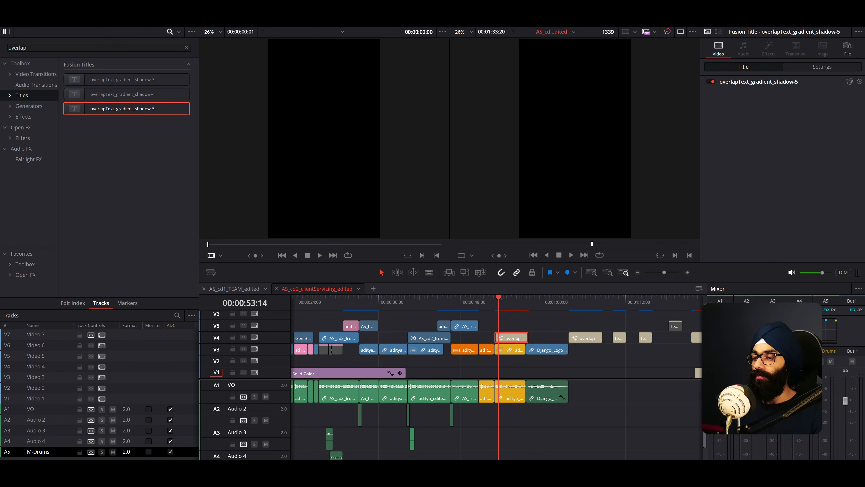
- Open the placed title in Fusion and add the overlapText_gradient_shadow-4 macro to its node graph
key(shift+5)
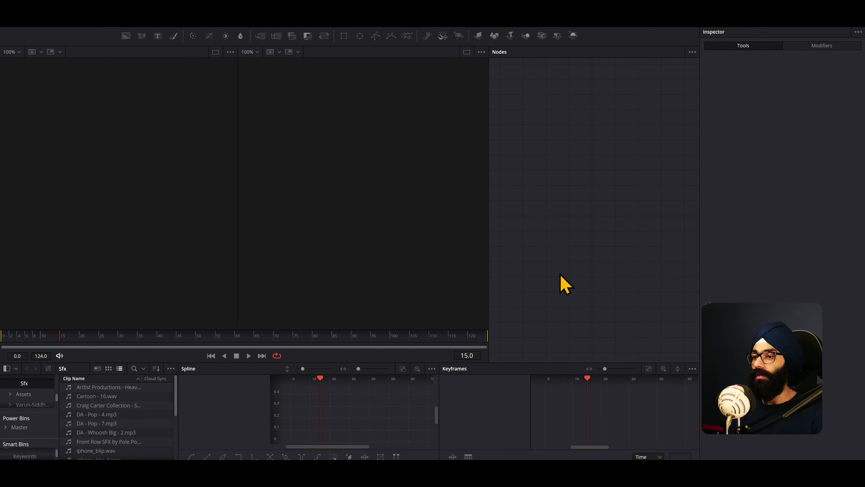
right_click(575, 158)
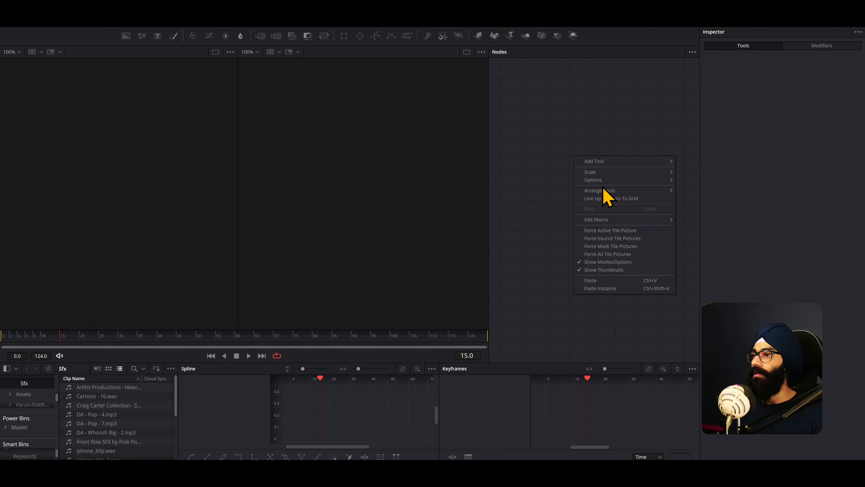
mouse_move(602, 163)
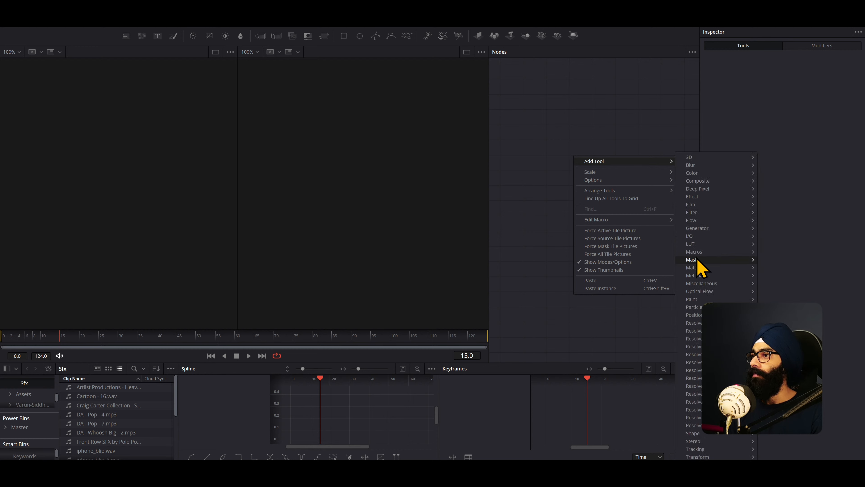
mouse_move(697, 252)
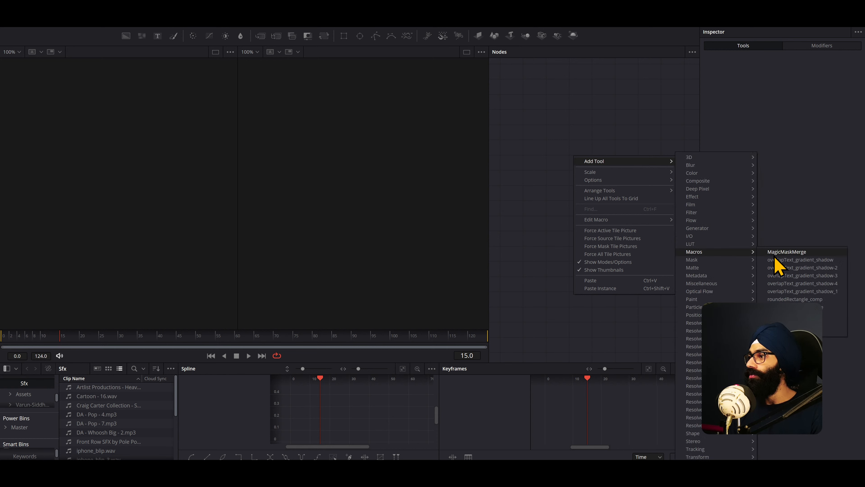
click(788, 286)
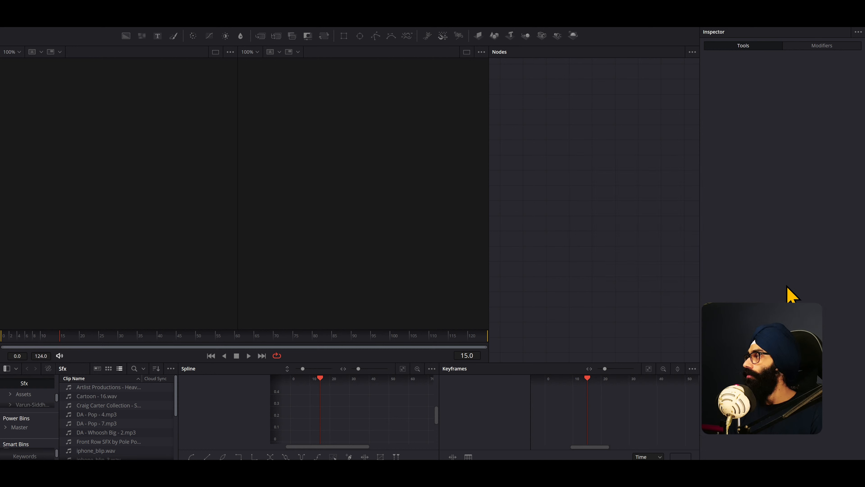
drag(582, 155, 549, 170)
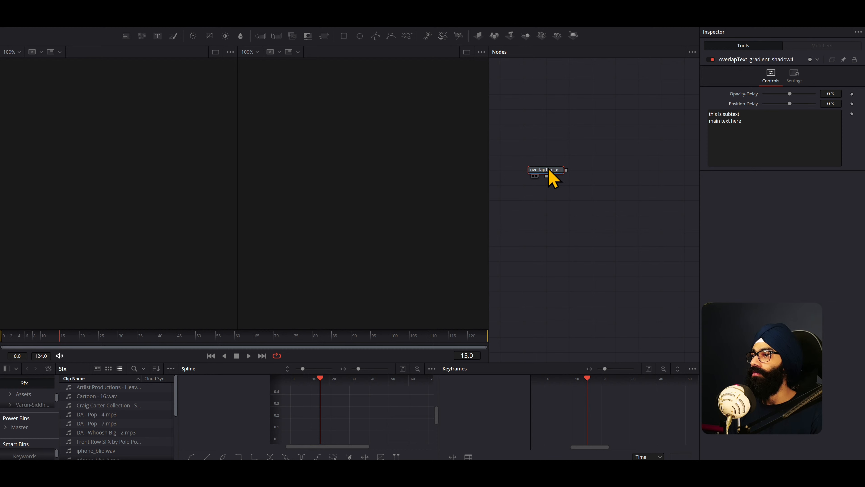
- Add a Media Out node and place it level with the overlapText macro node
right_click(590, 192)
mouse_move(611, 197)
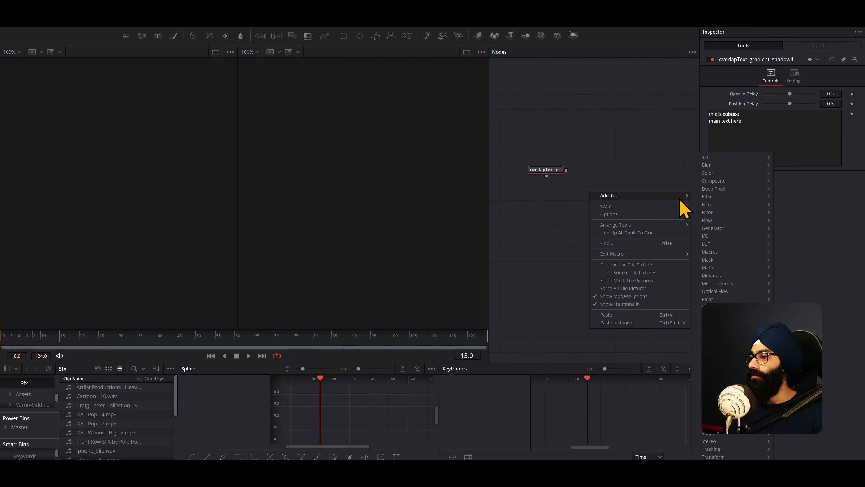
key(shift+space)
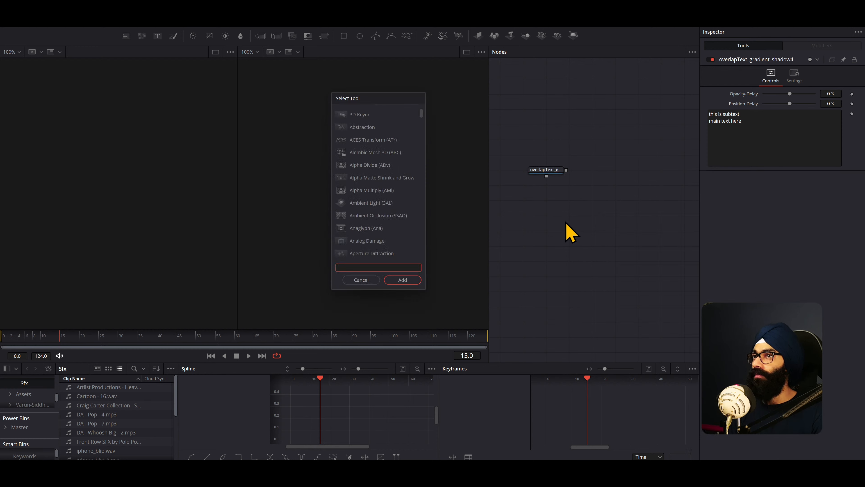
text(media o)
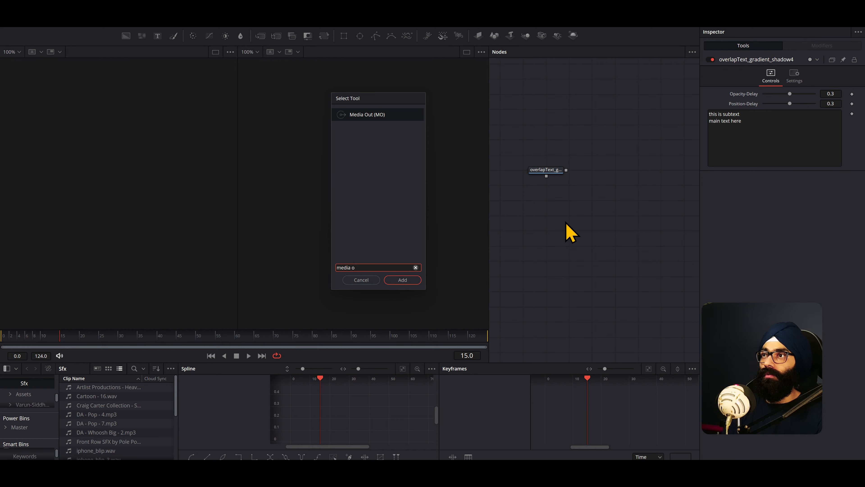
click(409, 281)
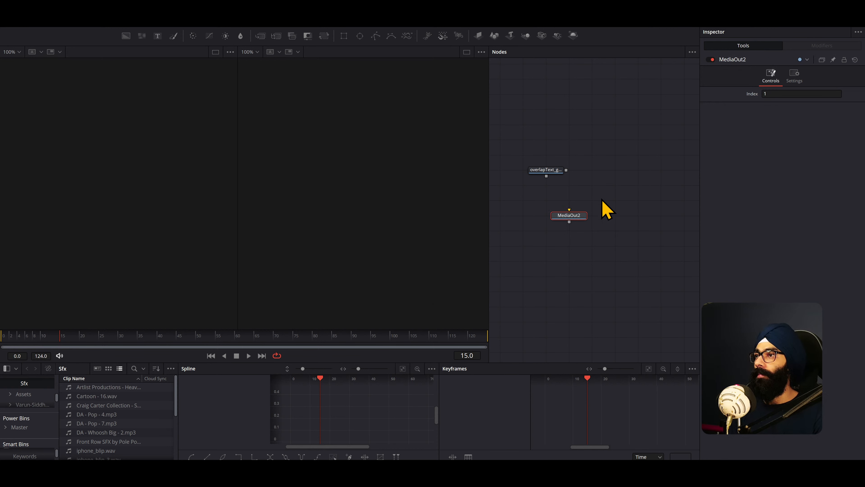
drag(572, 218, 640, 175)
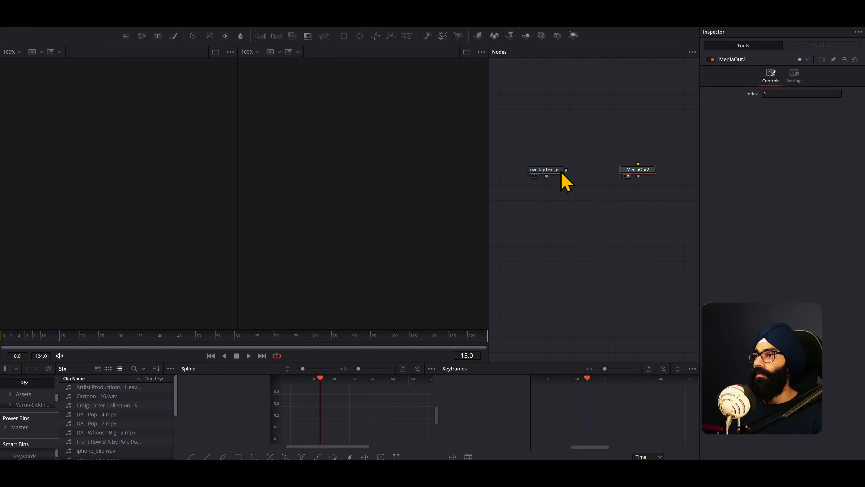
- Connect the overlapText macro's output to the Media Out node
drag(566, 170, 637, 172)
drag(567, 170, 545, 240)
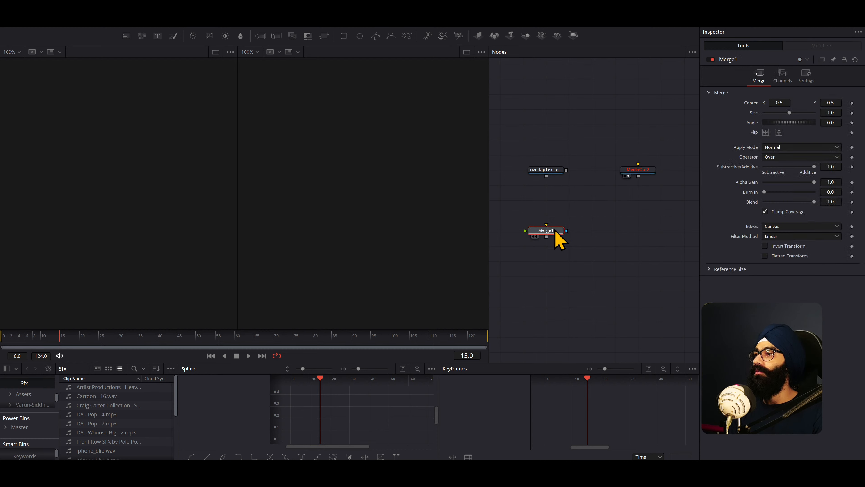
drag(567, 170, 560, 232)
- Switch to File Explorer, select overlapText_gradient_shadow-5.setting in Titles and look through Fusion's Templates and Scripts folders
key(alt+Tab)
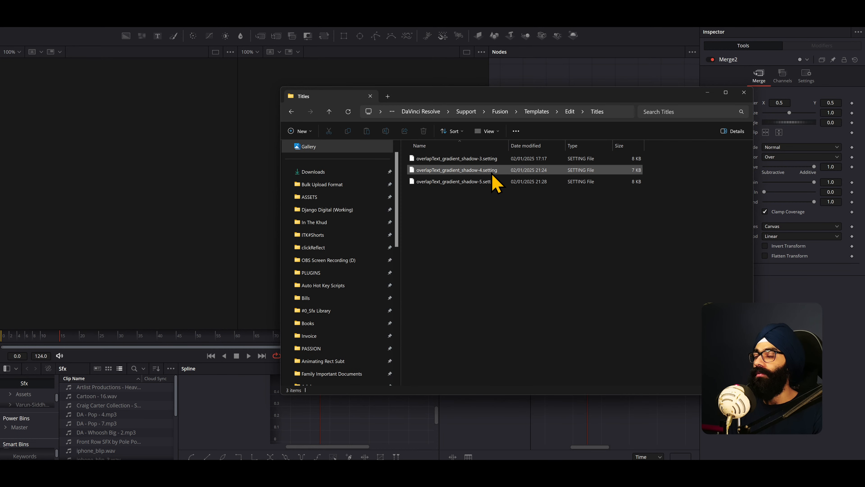
click(489, 182)
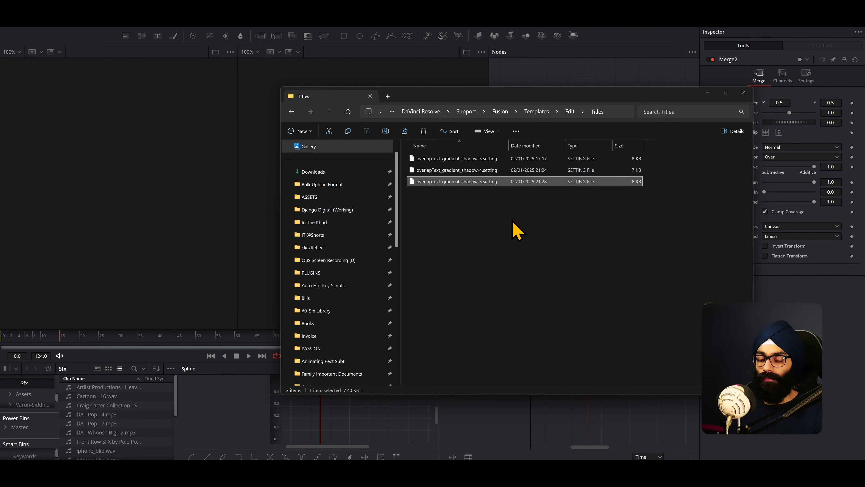
click(569, 111)
click(538, 112)
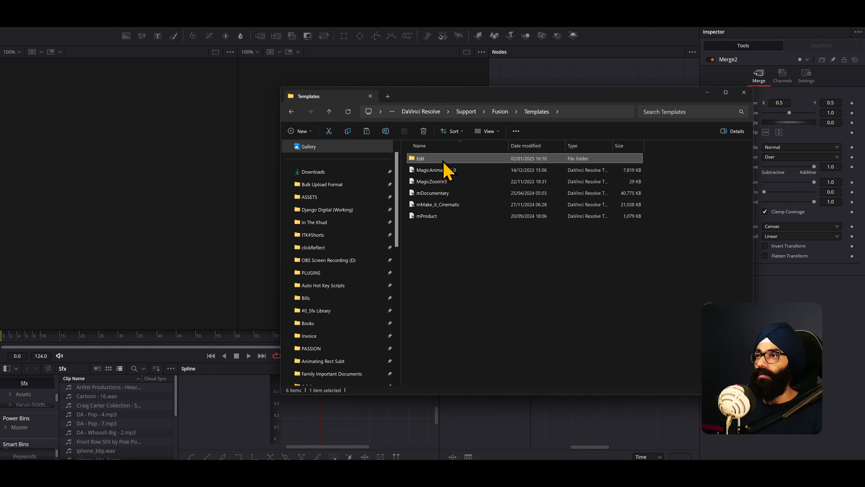
click(500, 112)
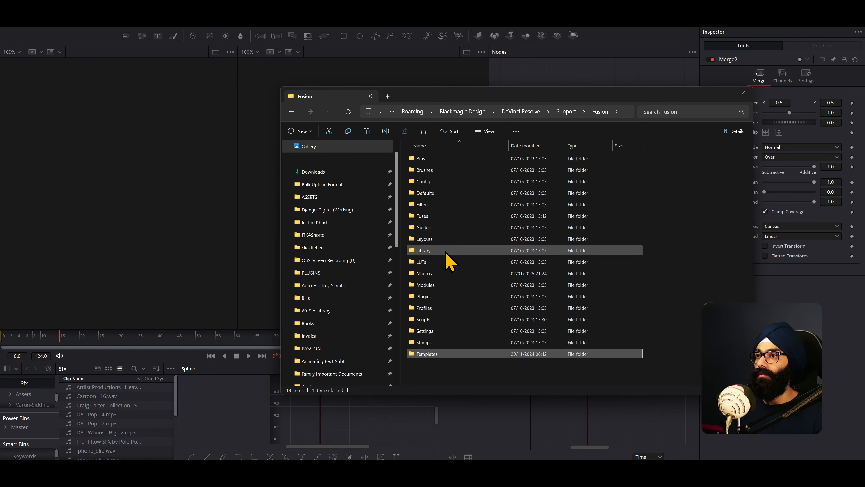
double_click(433, 319)
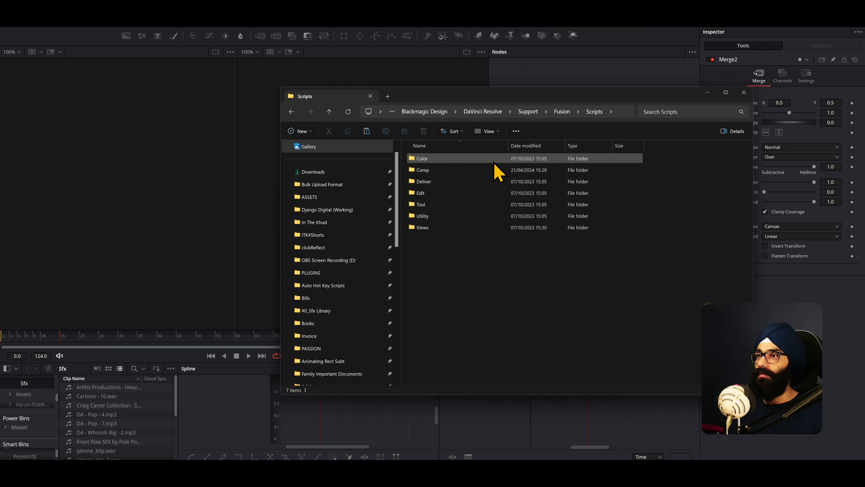
click(611, 111)
key(super)
key(super)
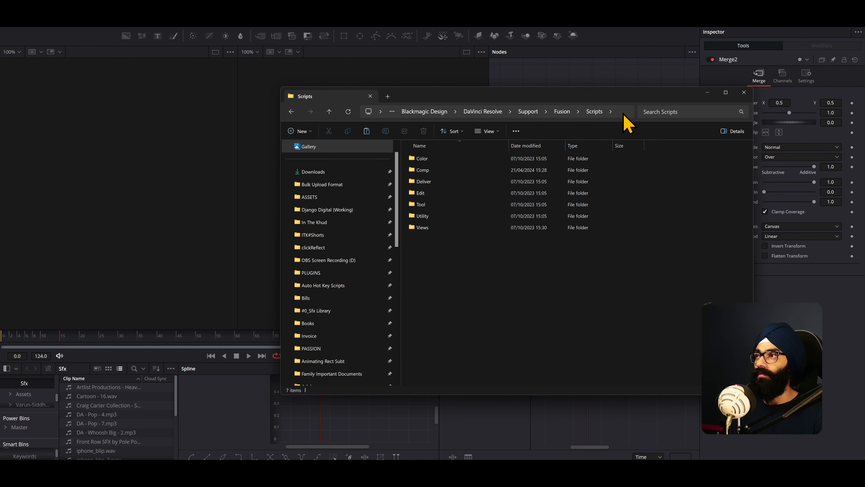
- Open Fusion's Macros folder using its previously copied path and try to paste the title's setting file there
click(624, 115)
key(super+v)
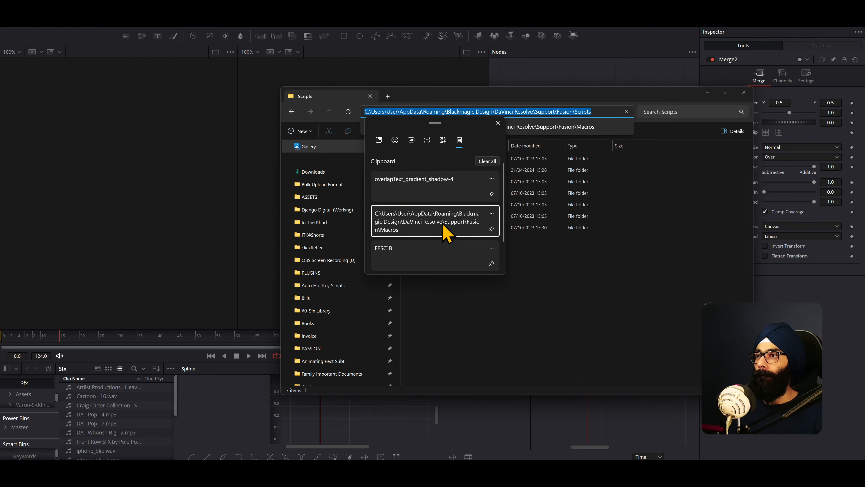
click(443, 225)
key(Return)
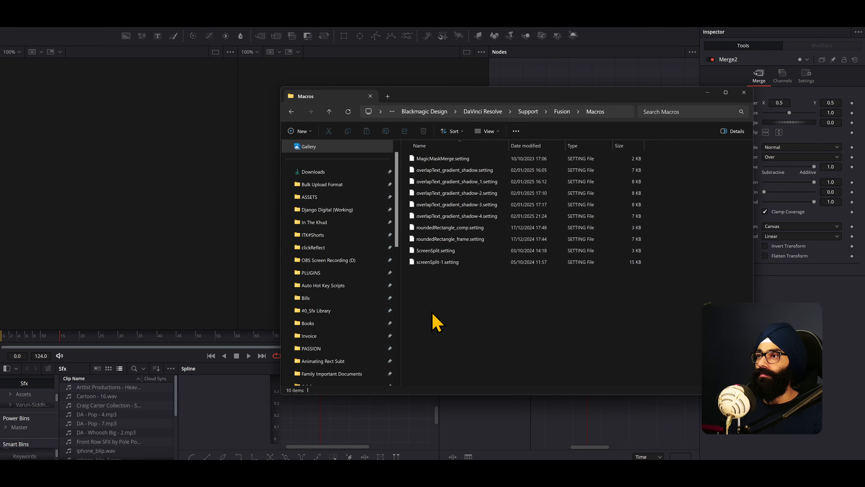
right_click(442, 300)
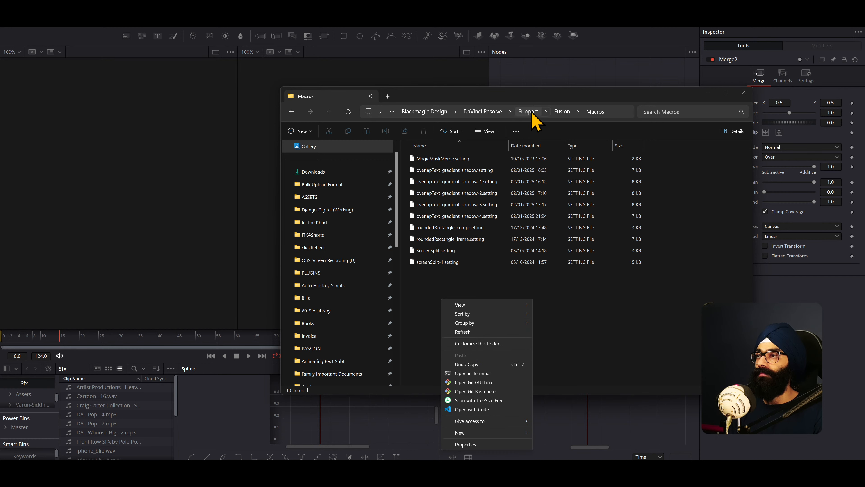
- Return to Fusion's Templates > Edit > Titles folder and copy overlapText_gradient_shadow-5.setting
click(561, 111)
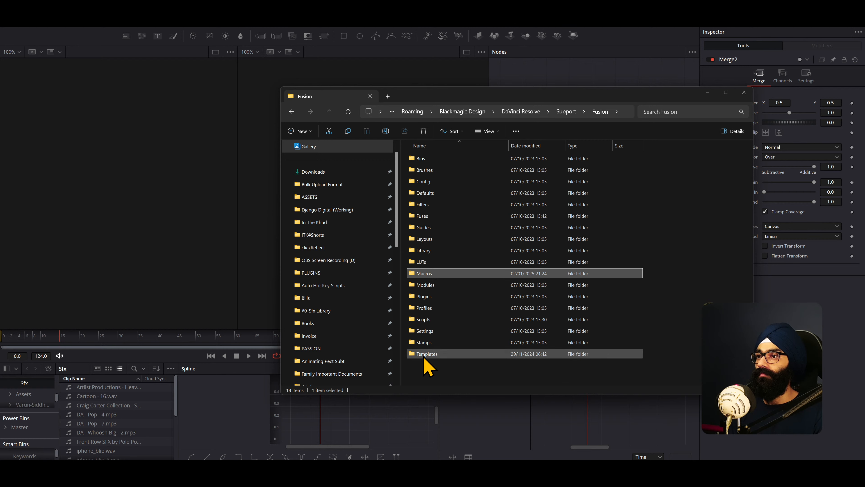
click(427, 354)
double_click(427, 354)
double_click(430, 159)
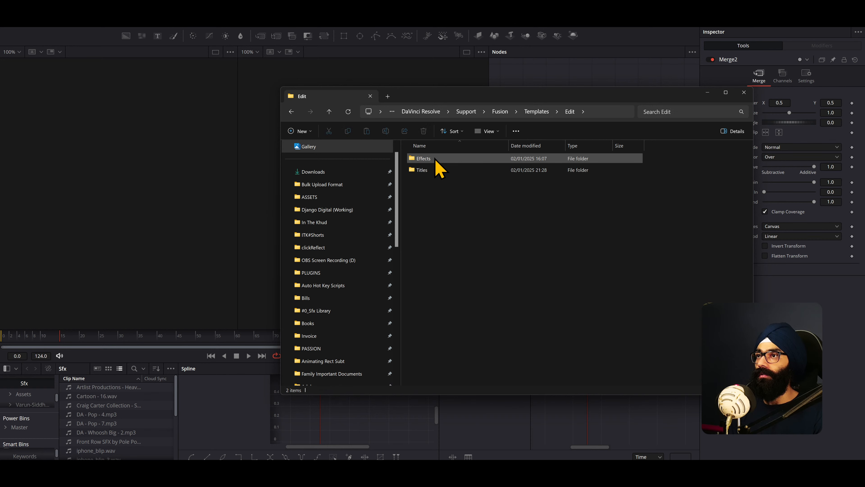
click(426, 170)
double_click(426, 171)
click(450, 182)
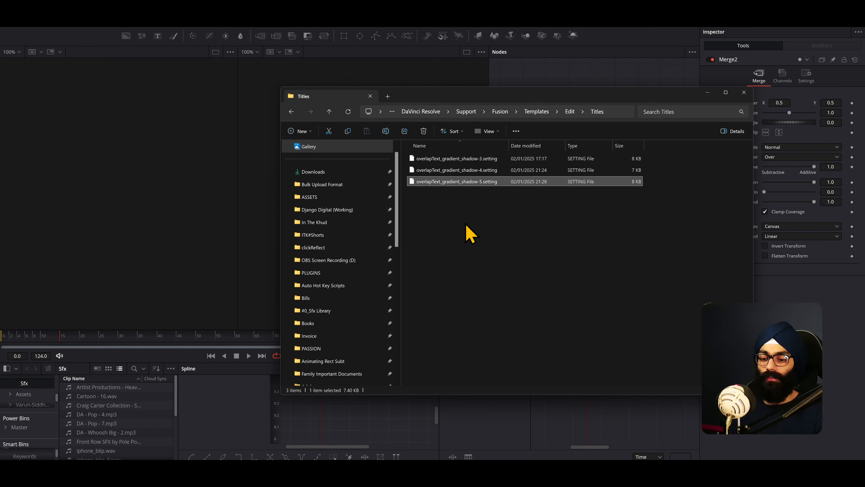
- Paste overlapText_gradient_shadow-5.setting into Fusion's Macros folder
click(501, 112)
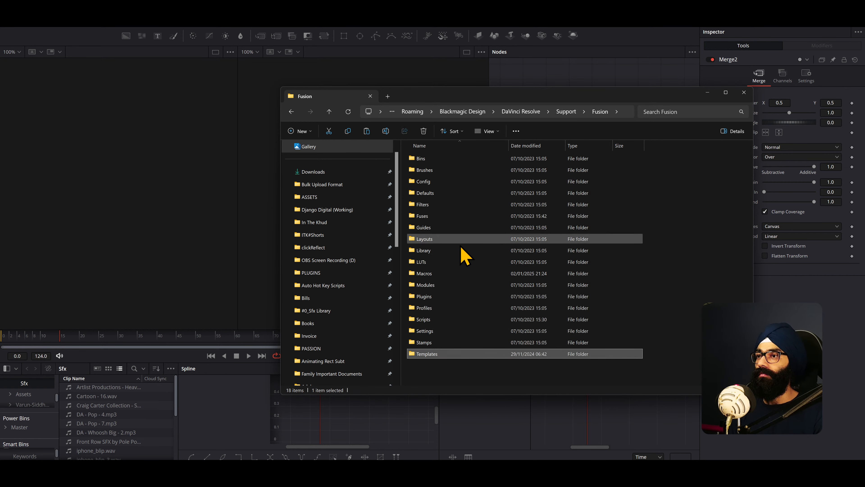
double_click(432, 275)
key(ctrl+v)
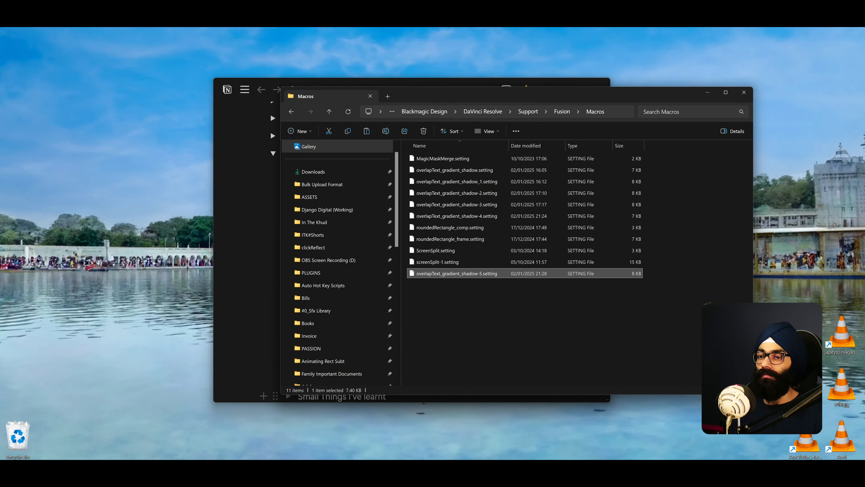
- Restart DaVinci Resolve, open Django Podcast Series from the Django Podcast folder and go to the Edit page
key(super)
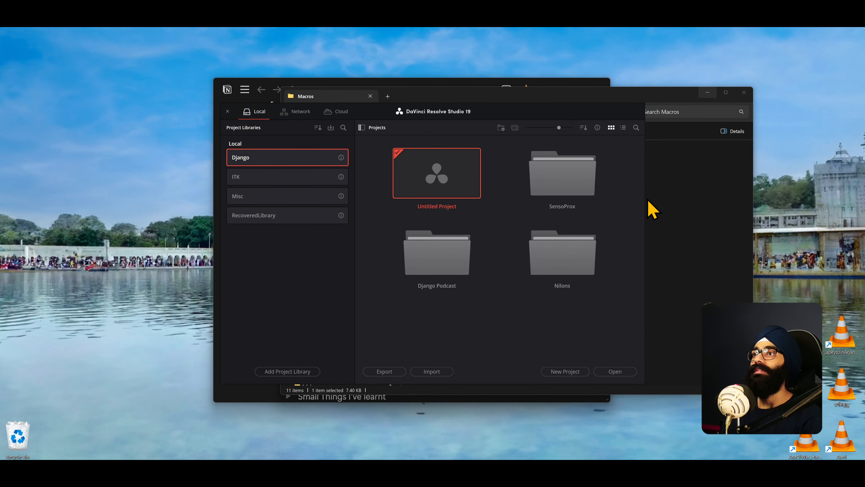
double_click(462, 256)
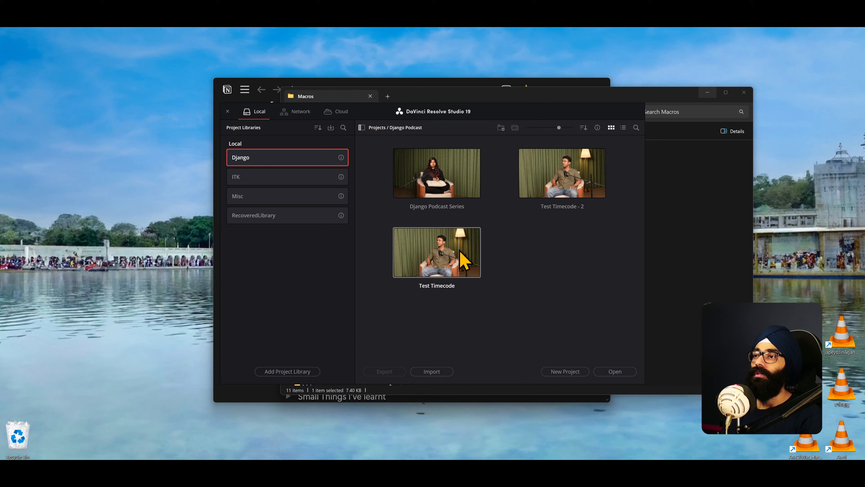
double_click(430, 187)
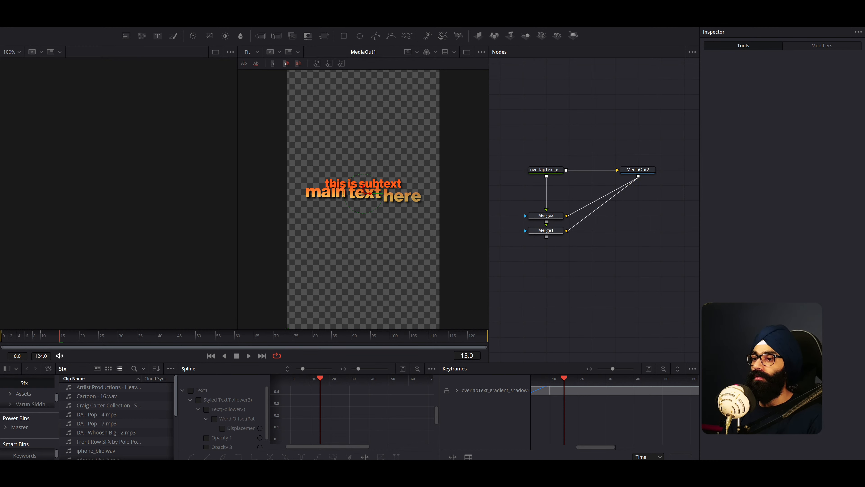
click(395, 474)
- Scrub and play through the overlapText_gradient_shadow-5 title on track V4 and inspect its text and delay controls
drag(515, 300, 503, 301)
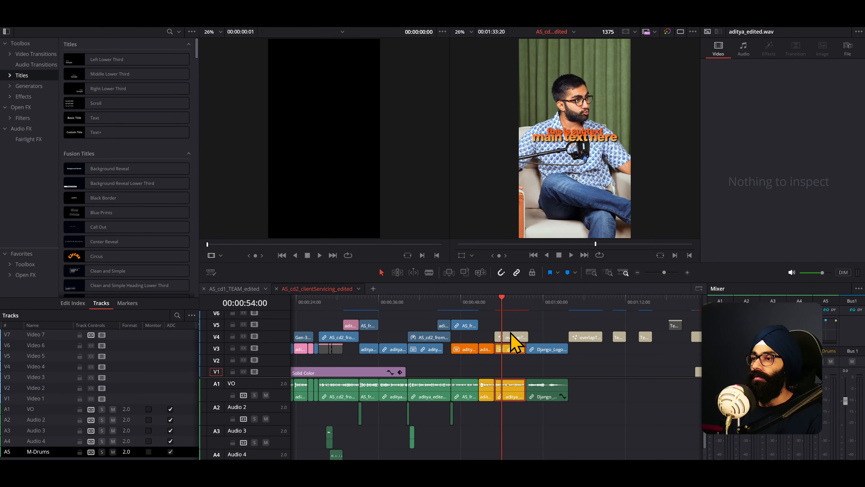
click(511, 336)
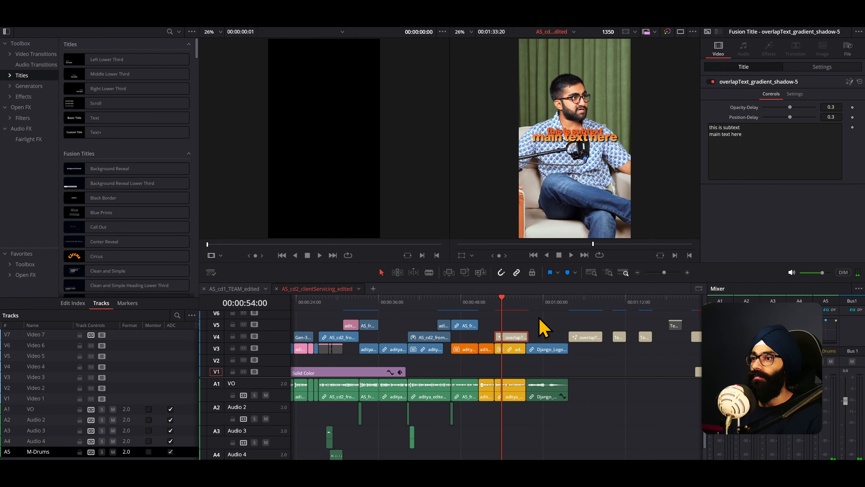
click(495, 300)
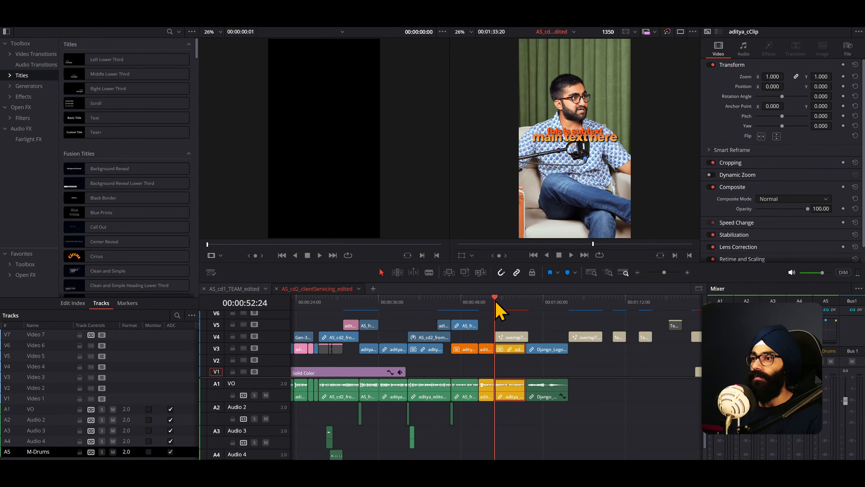
scroll(522, 355, up, 5)
click(532, 337)
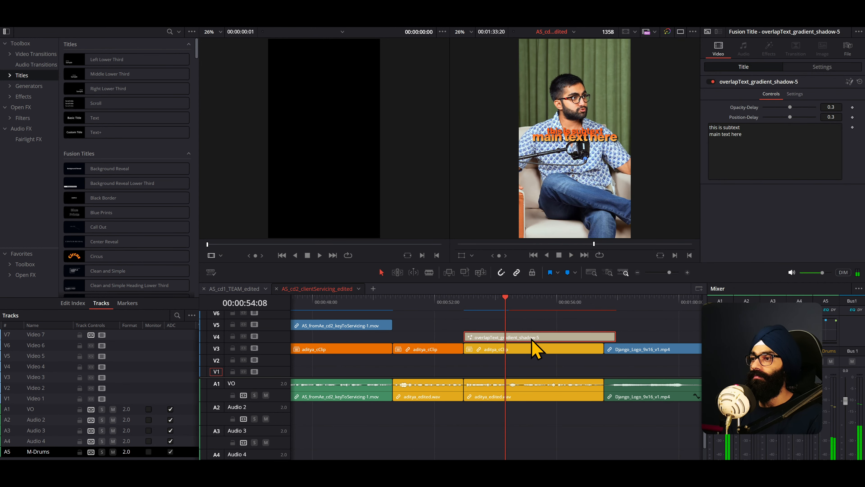
mouse_move(466, 302)
mouse_down()
mouse_move(526, 305)
mouse_move(468, 307)
mouse_up()
scroll(503, 375, down, 2)
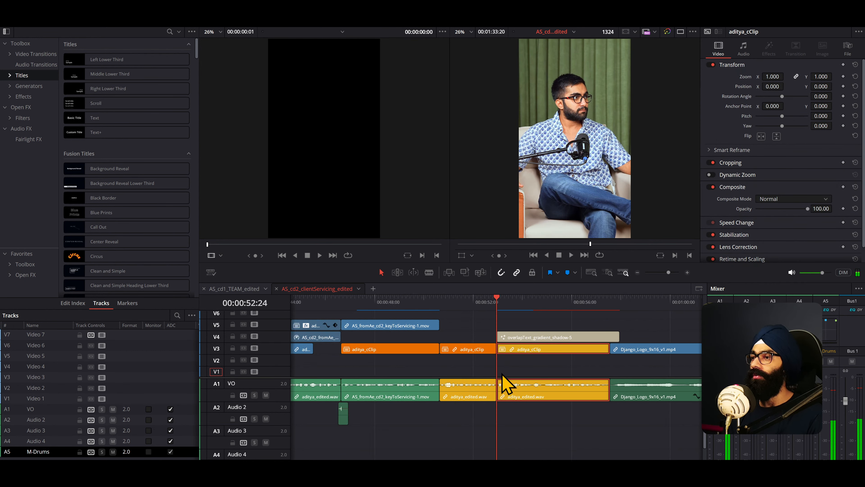
key(space)
click(545, 339)
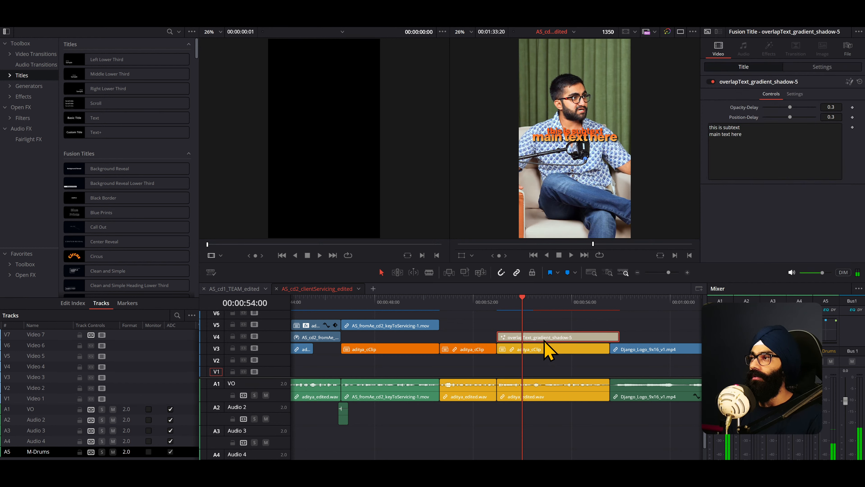
- Set the first line of the V4 title to "when you understand" and play the title from its start
drag(740, 129, 710, 128)
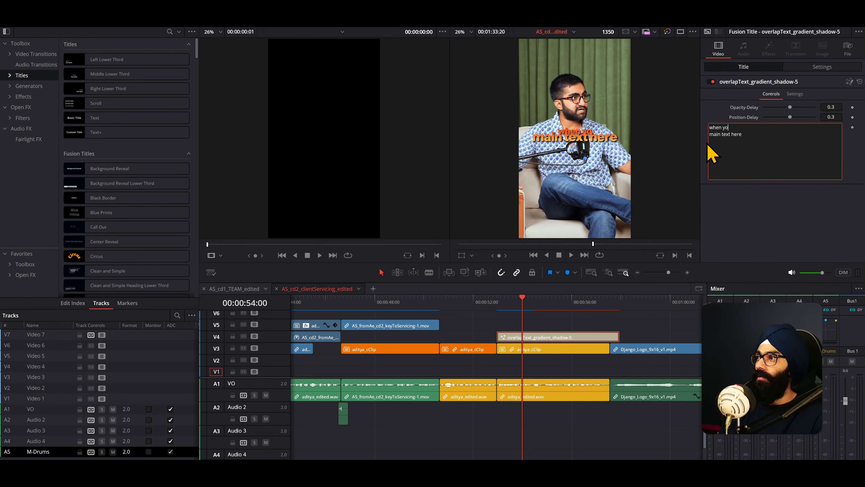
text(when you understand)
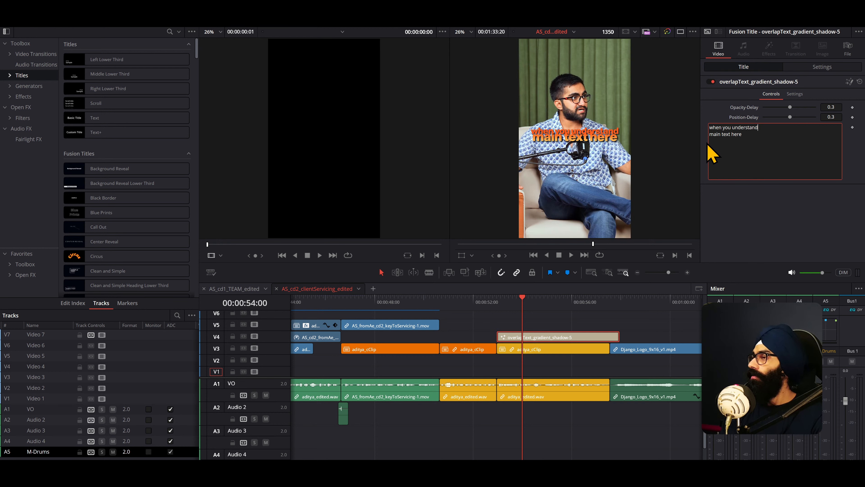
click(500, 304)
key(space)
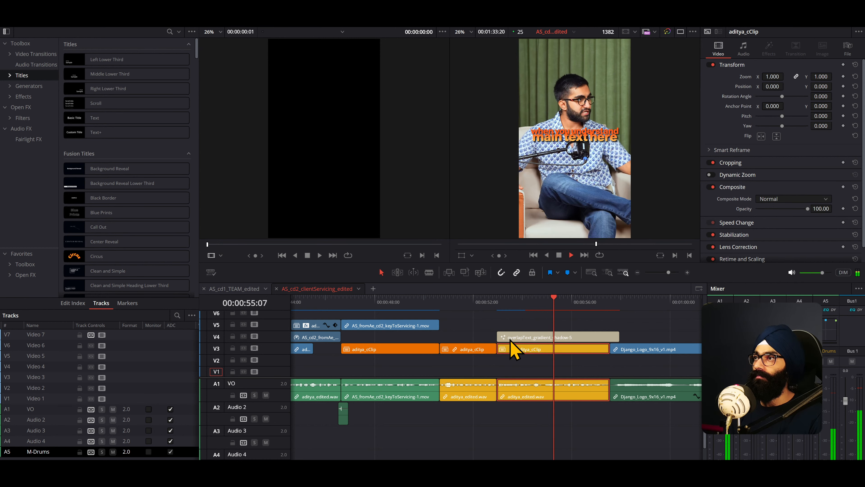
click(497, 304)
key(space)
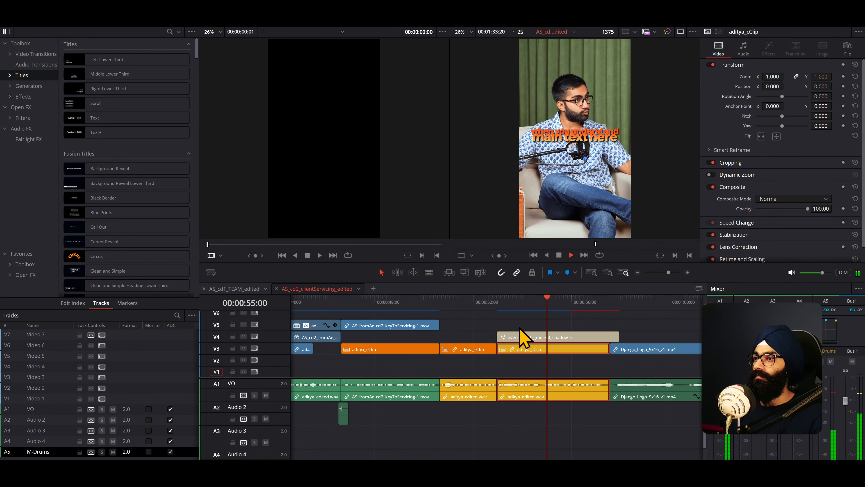
- Put the playhead at the start of the V4 title and delete that title clip
click(498, 303)
click(532, 337)
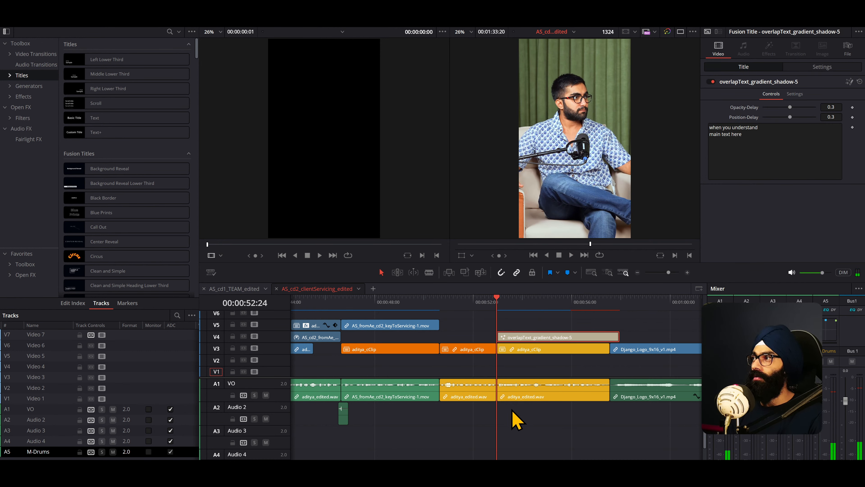
scroll(508, 409, down, 4)
scroll(540, 369, up, 2)
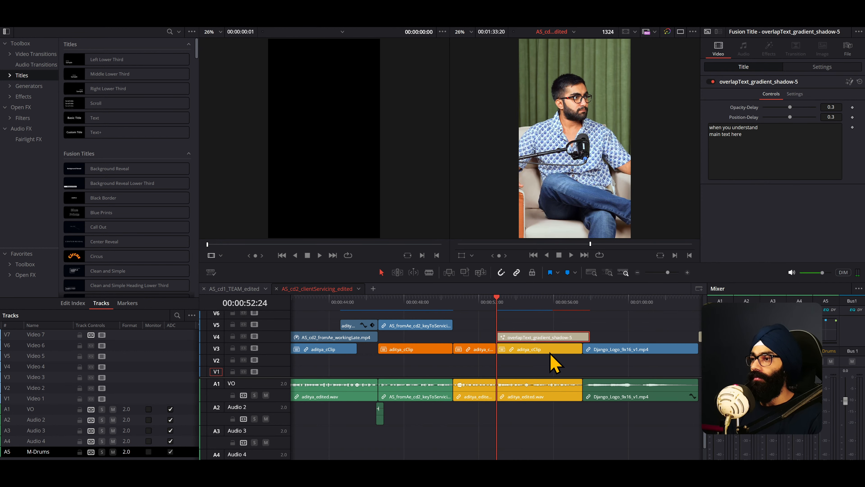
key(Delete)
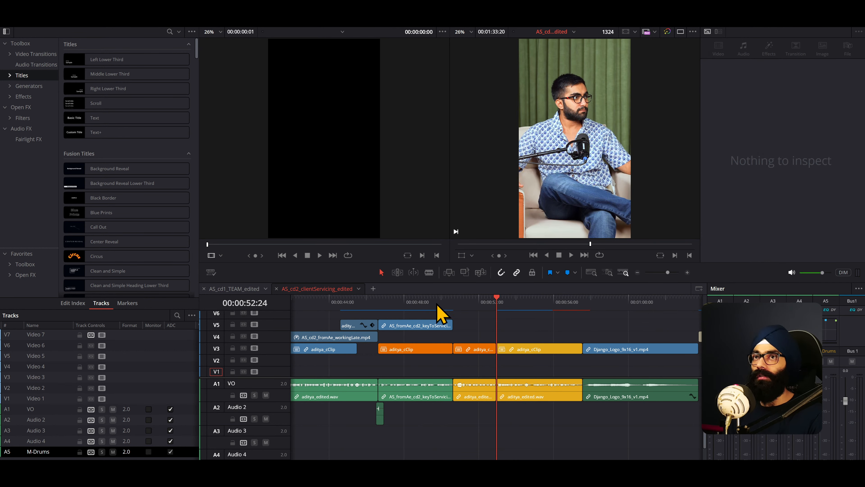
- Search the titles for "overlap", place overlapText_gradient_shadow-5 on V4 above the second yellow clip, and play it
click(169, 32)
text(overlap)
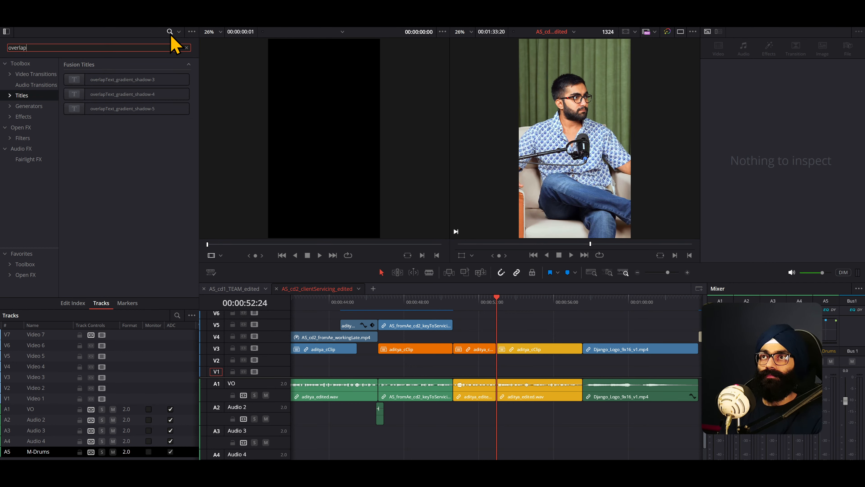
drag(113, 110, 503, 339)
click(525, 338)
key(space)
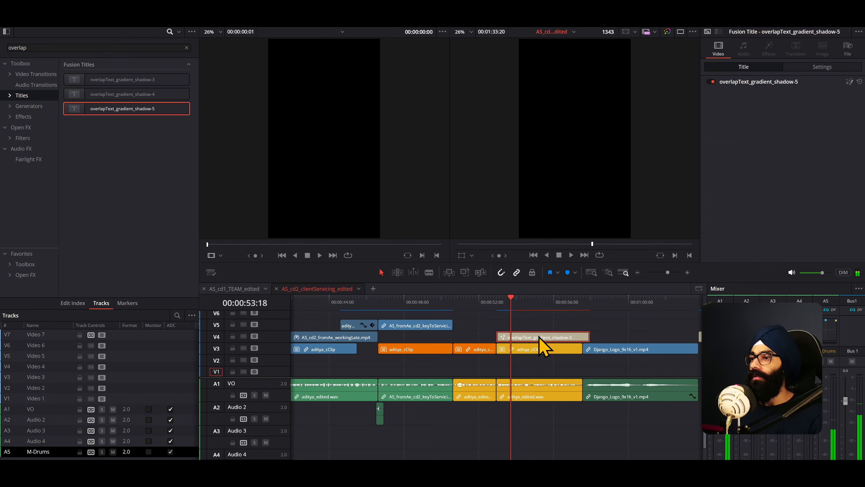
- Check the newly placed title's composition on the Fusion page, return to the Edit page and play it from the start
key(shift+5)
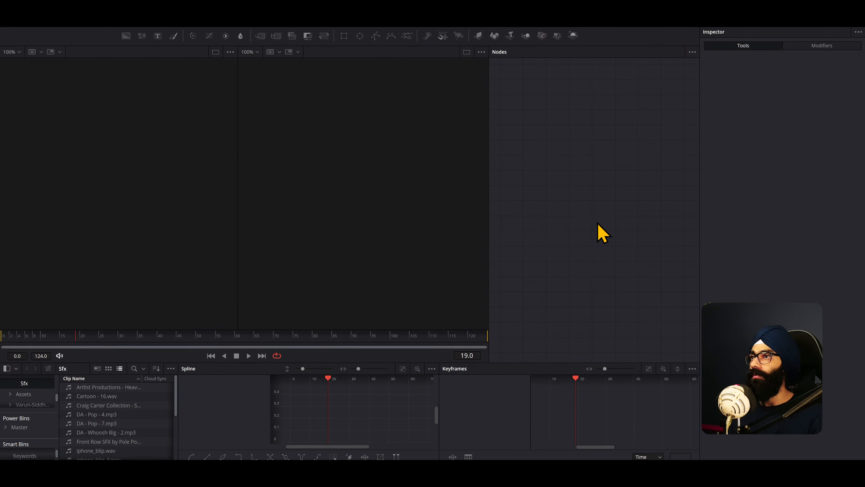
key(shift+4)
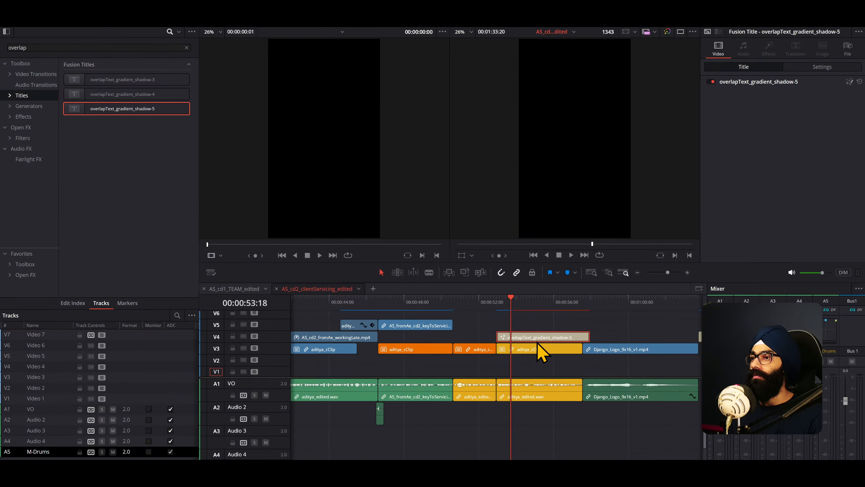
click(499, 301)
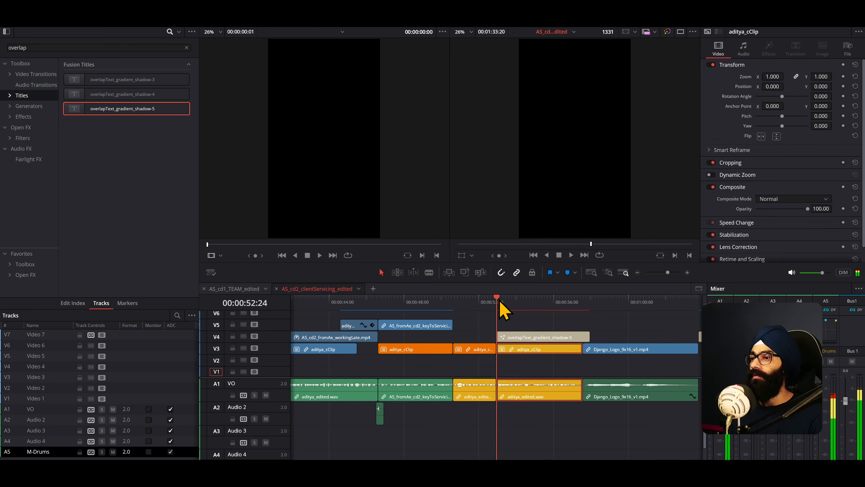
key(space)
- Delete the newly placed title from V4 and undo back to the earlier title reading "when you understand"
click(541, 340)
key(BackSpace)
key(ctrl+z)
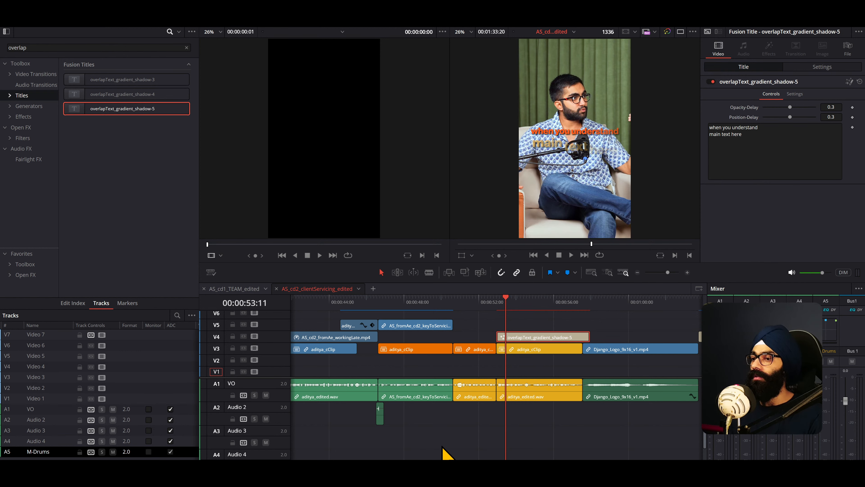
- Open the V4 title on the Fusion page and add the overlapText_gradient_shadow-5 macro to its node graph
click(432, 472)
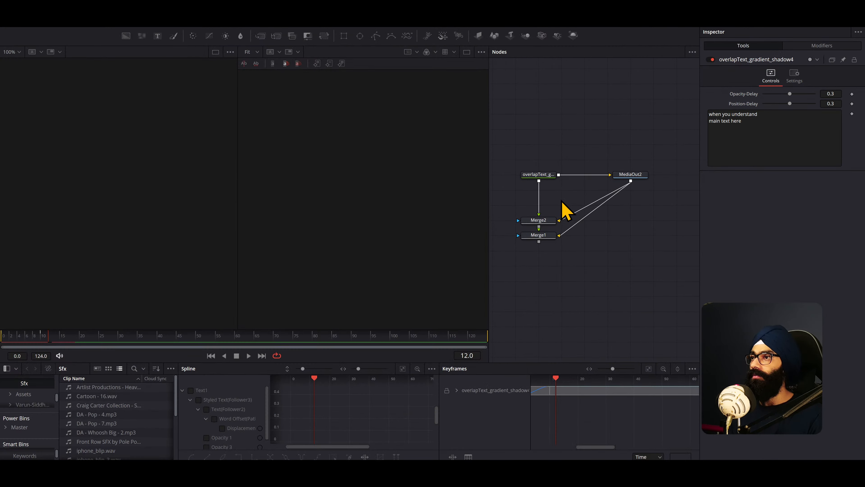
click(546, 176)
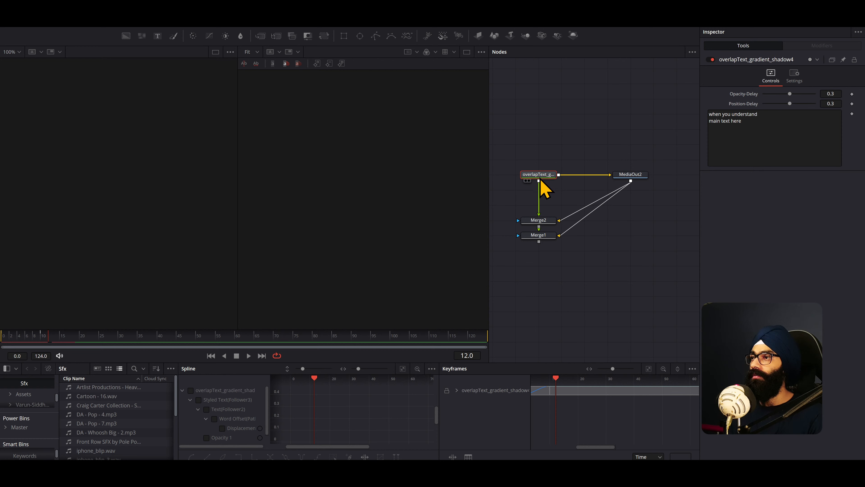
click(630, 175)
right_click(579, 259)
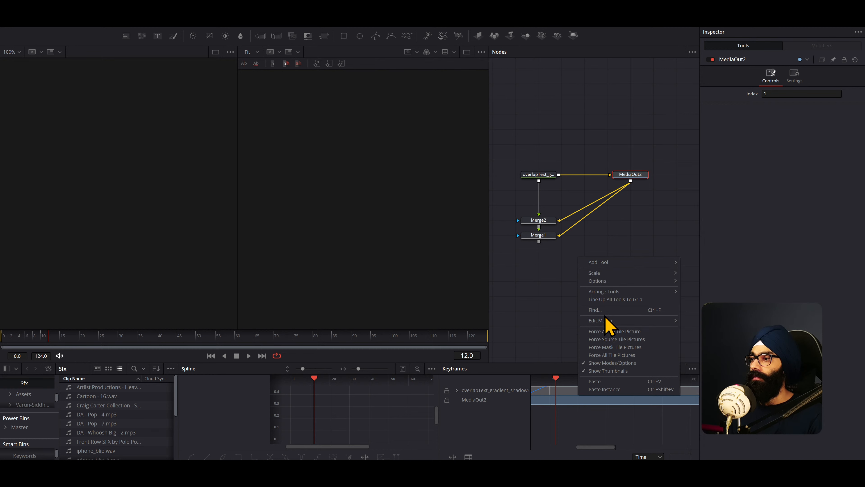
mouse_move(608, 327)
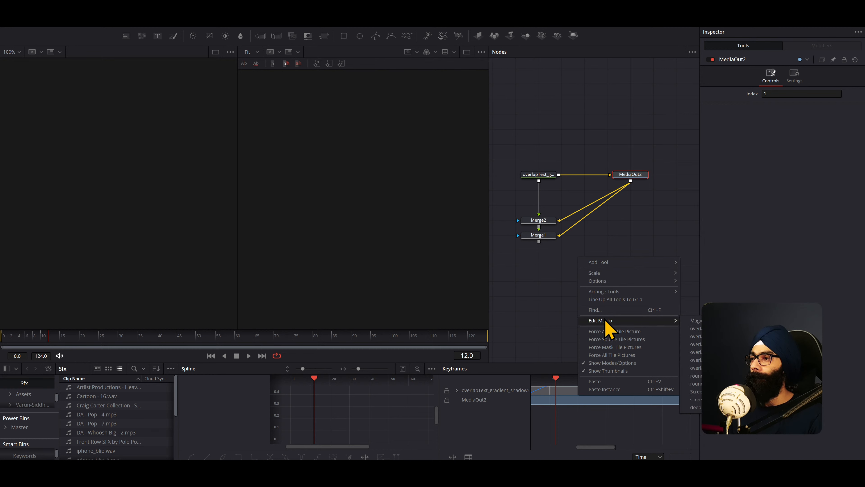
mouse_move(608, 266)
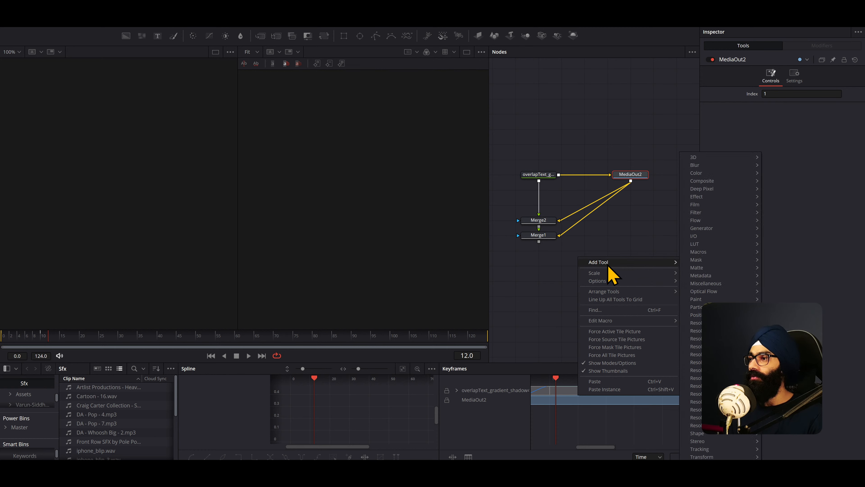
mouse_move(702, 256)
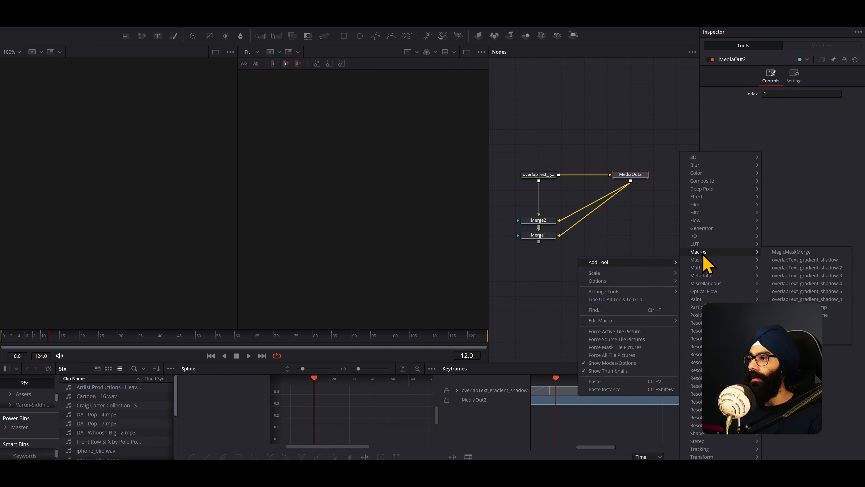
click(827, 293)
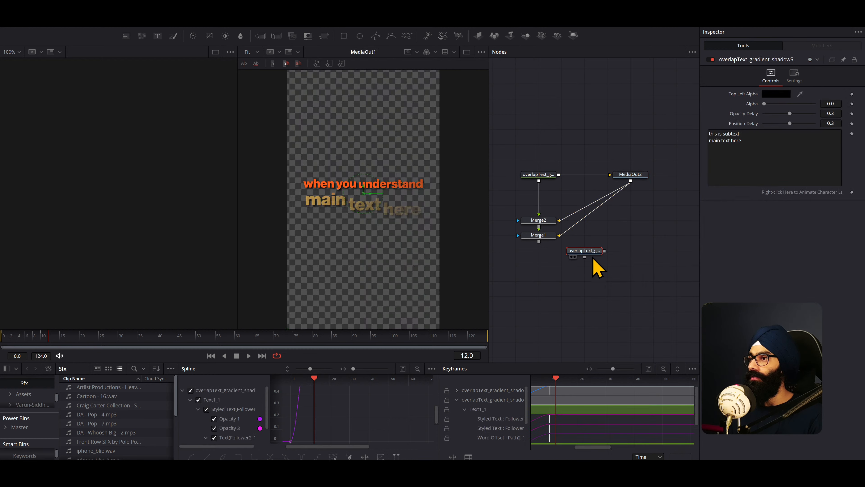
- Place the added macro node below the Merge nodes and display it in the viewer
drag(591, 259, 549, 291)
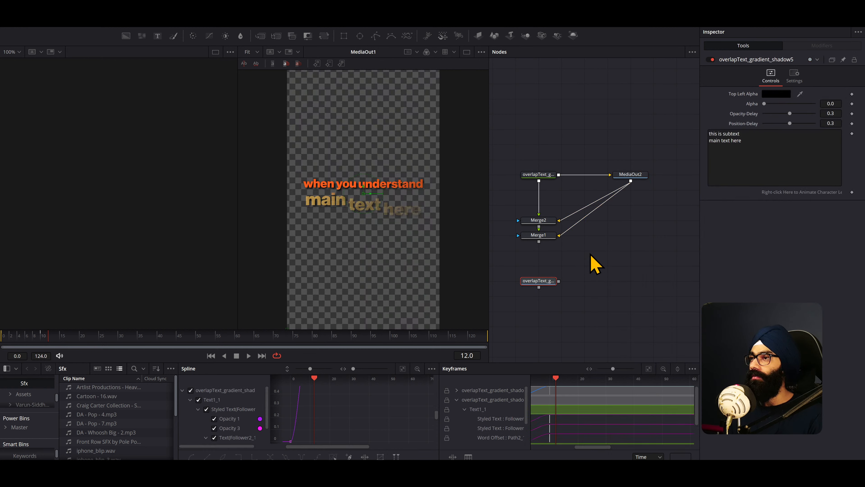
key(1)
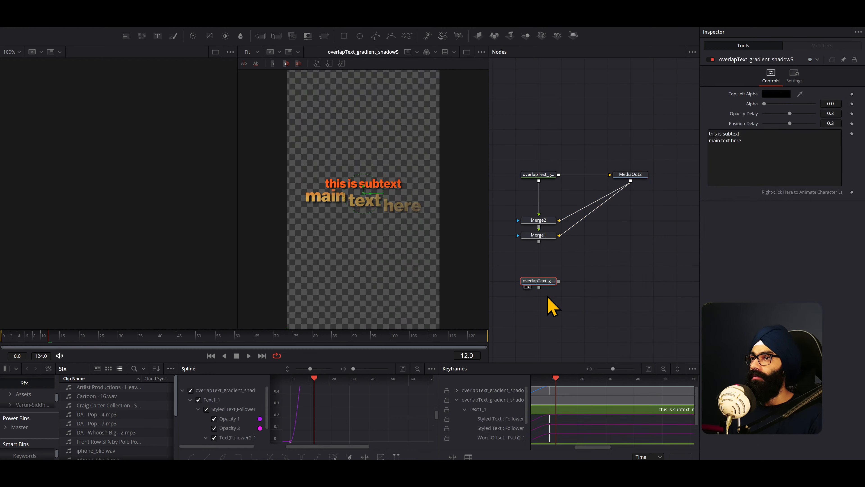
drag(554, 285, 600, 286)
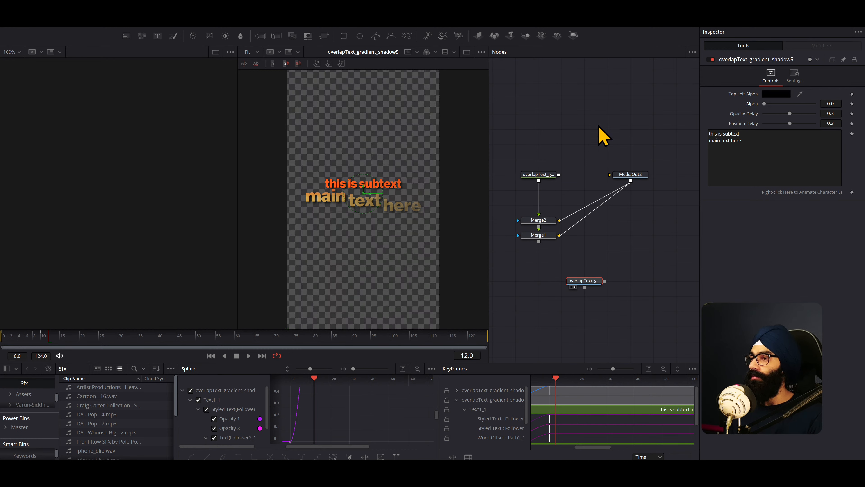
- Return to the Edit page, then play and scrub the V4 title to compare its rendered text with its text control
click(395, 472)
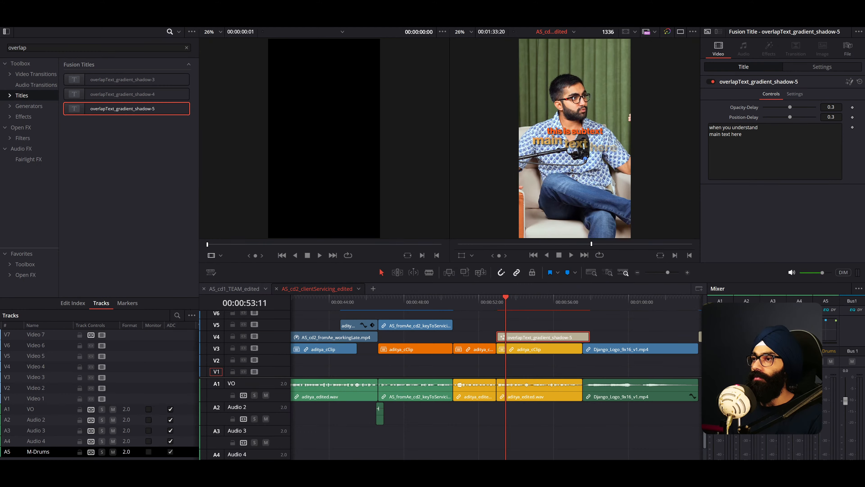
mouse_move(493, 304)
mouse_down()
mouse_move(560, 304)
mouse_move(497, 306)
mouse_up()
key(space)
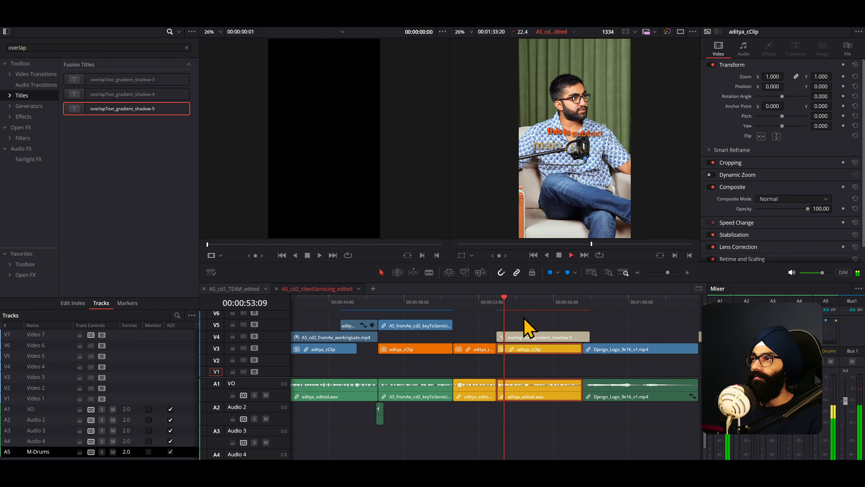
key(space)
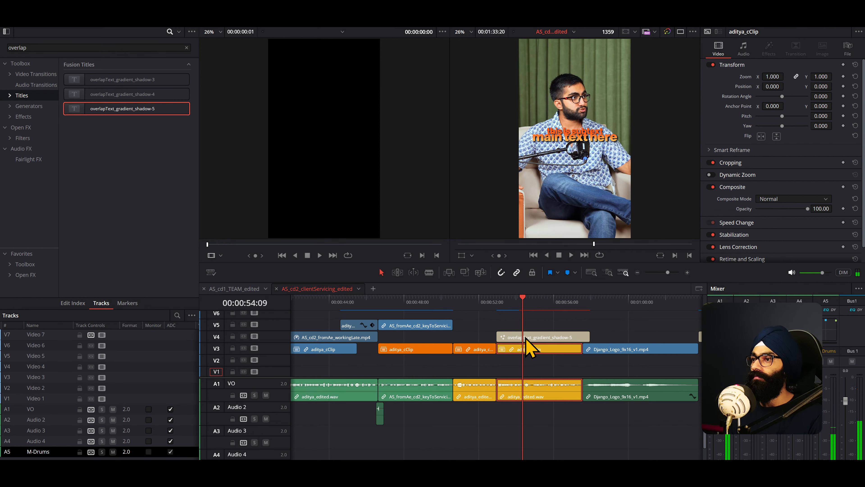
click(527, 336)
drag(506, 305, 502, 306)
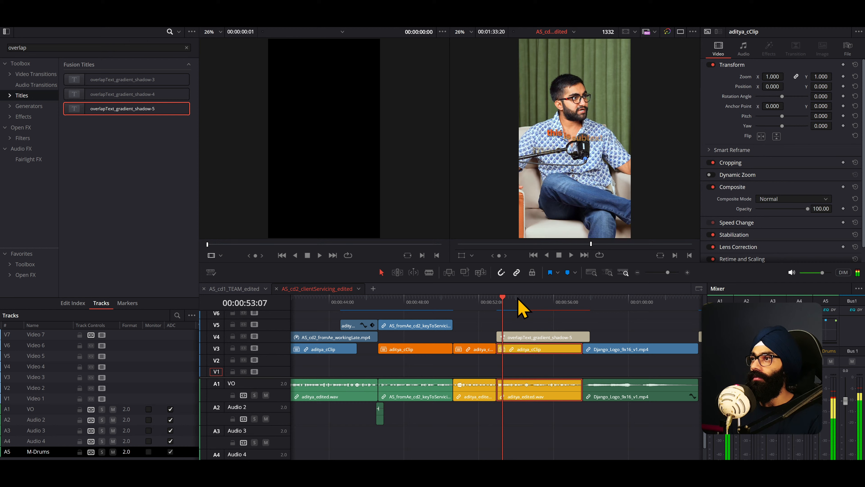
click(581, 337)
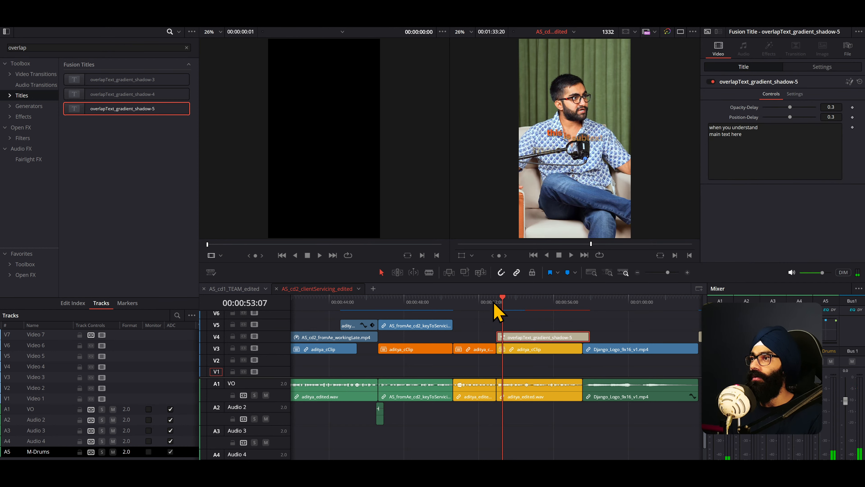
drag(496, 305, 568, 307)
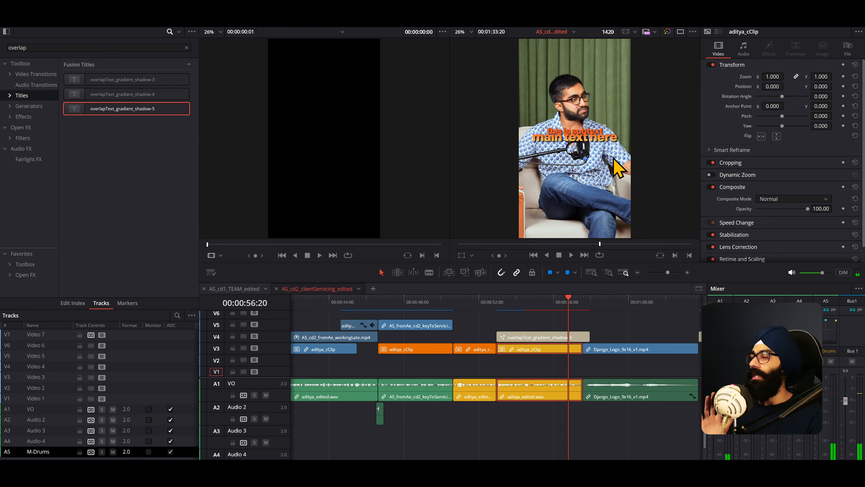
- Delete the test title from V4 and move the playhead to the "build relations clients retained" text at 00:00:46:13
scroll(532, 337, down, 3)
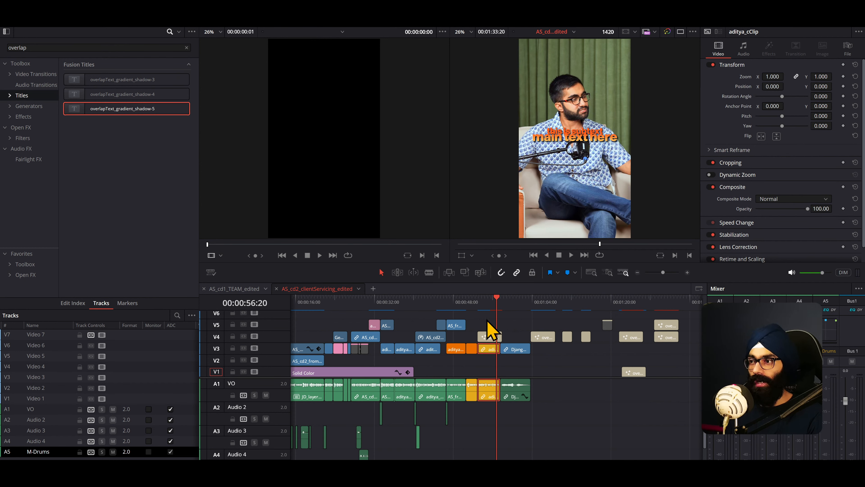
click(489, 336)
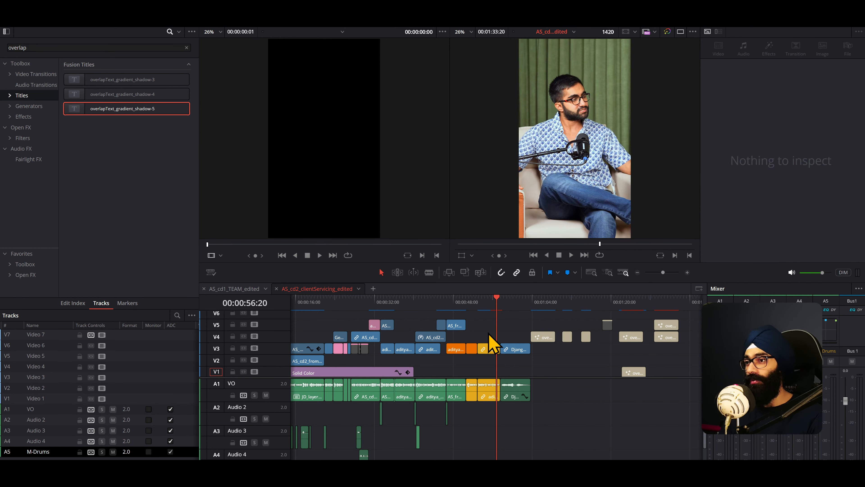
click(441, 300)
click(449, 300)
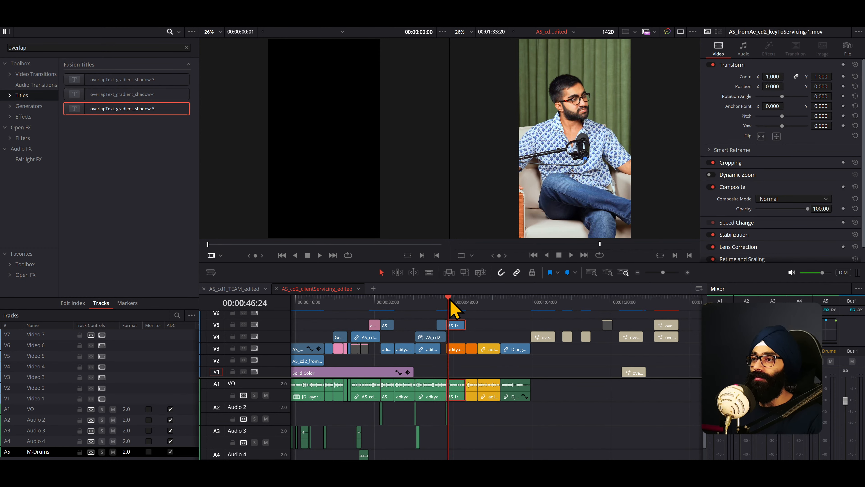
click(446, 300)
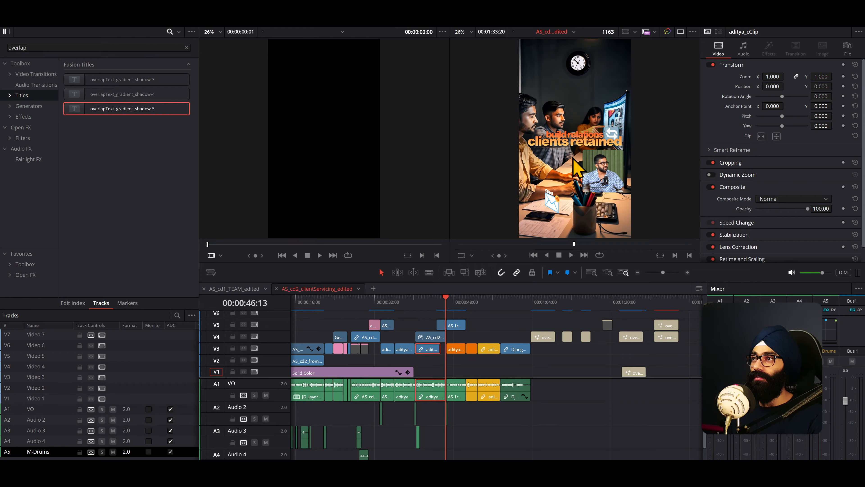
- Play the AS_fromAe_cd2_over&Above.mov clip on V5 and view its three-line gradient text in full screen
key(ctrl+f)
key(ctrl+f)
drag(386, 303, 380, 302)
key(ctrl+equal)
key(ctrl+equal)
key(ctrl+equal)
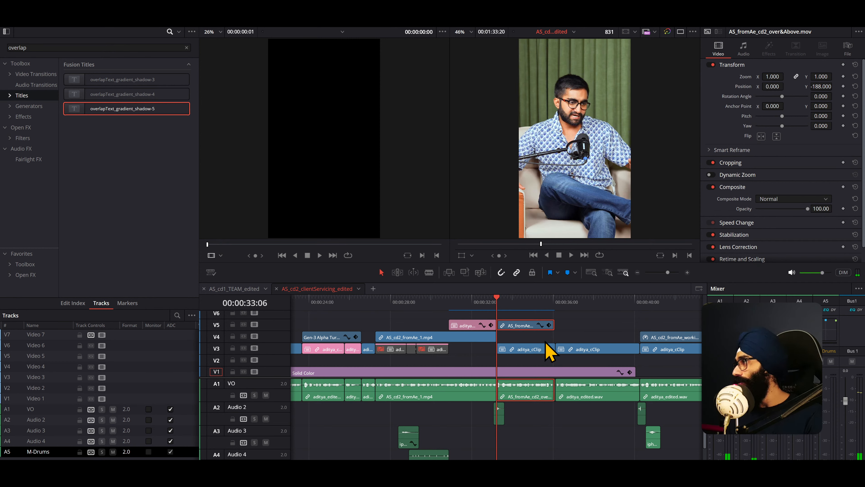
key(space)
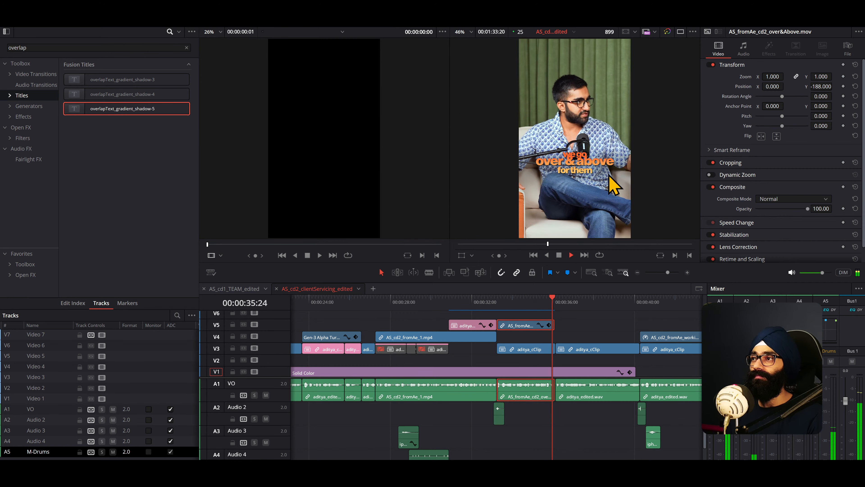
key(p)
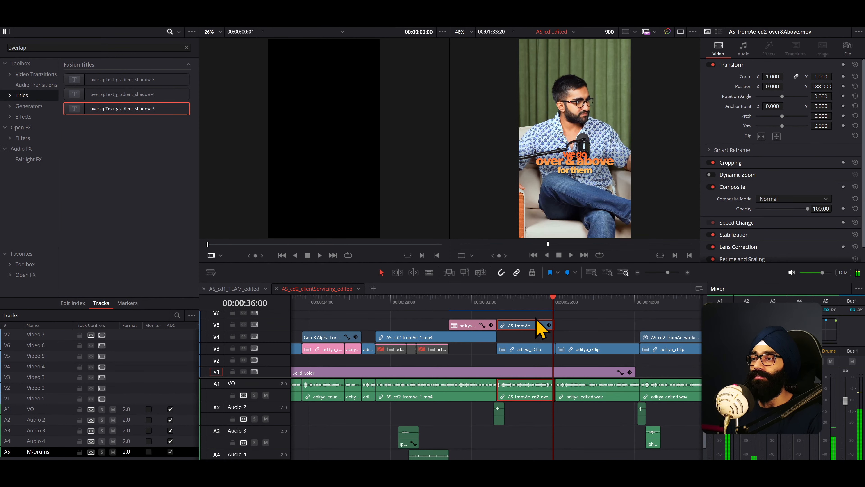
- Scrub back through the over&Above clip, leave the full-screen window, and move the playhead to 00:00:54:02
drag(545, 302, 504, 302)
scroll(487, 357, down, 3)
scroll(490, 366, down, 2)
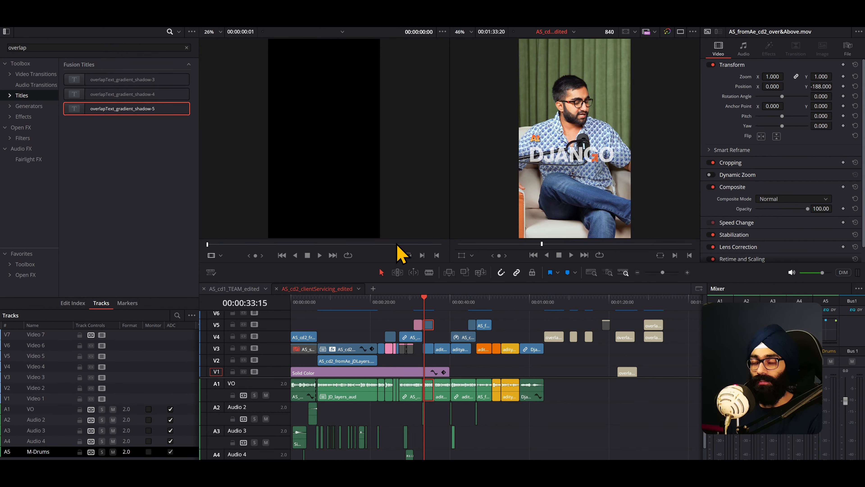
key(ctrl+shift+f)
drag(546, 302, 506, 296)
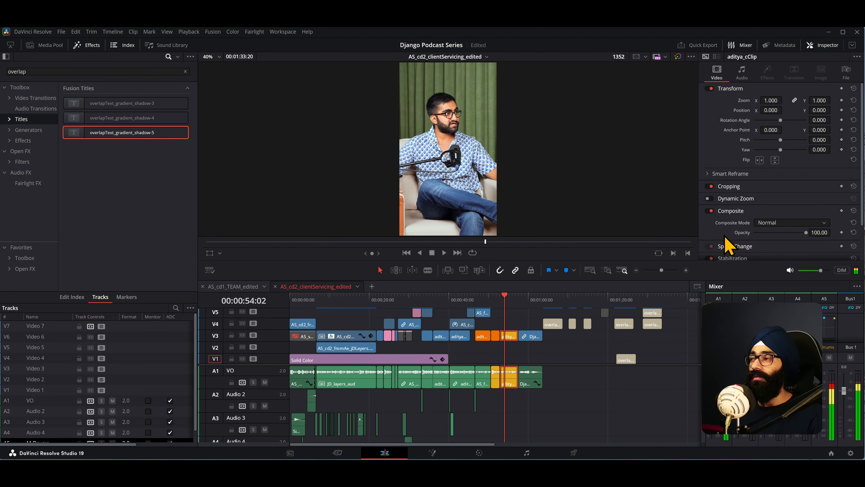
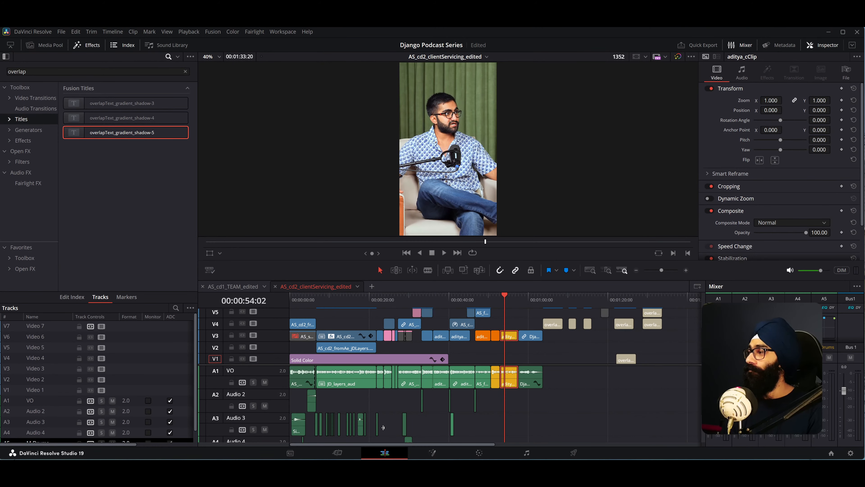
- Switch to After Effects and change the workspace to a compact layout with only the project, composition and timeline
key(alt+Tab)
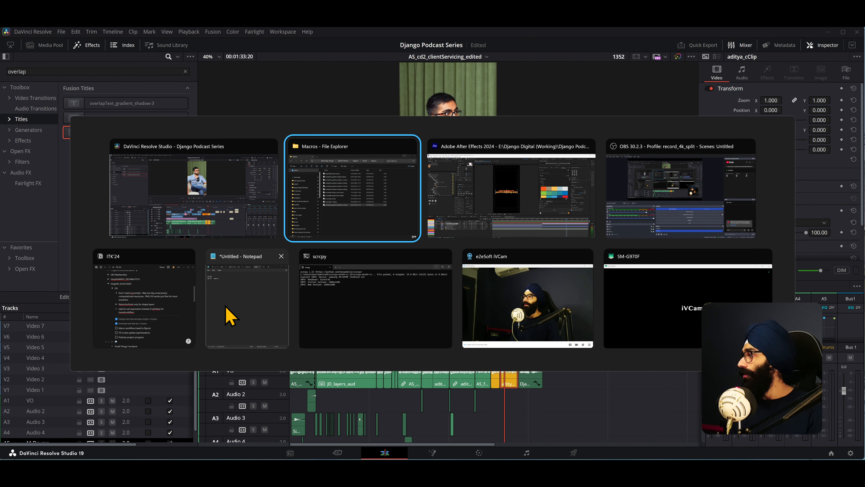
key(Escape)
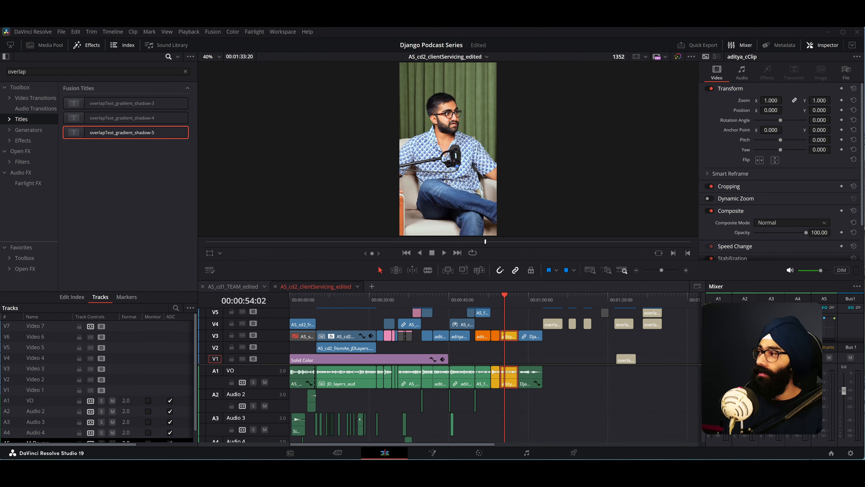
key(alt+Tab)
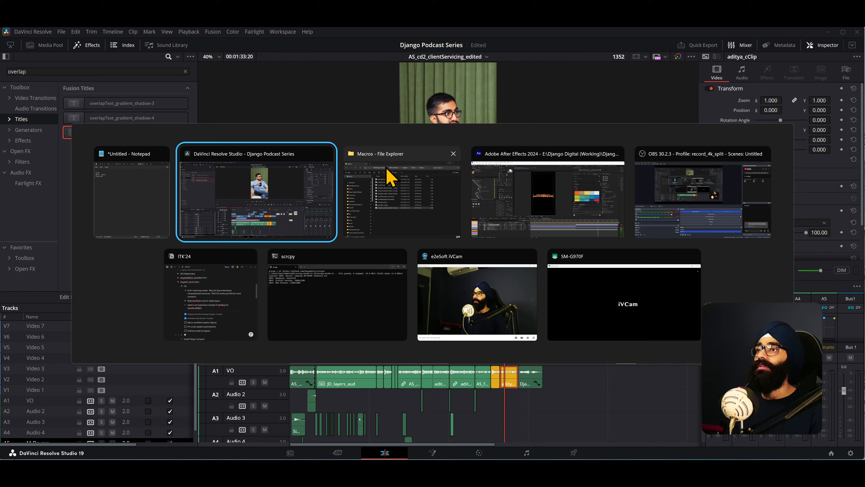
click(492, 199)
drag(390, 362, 372, 368)
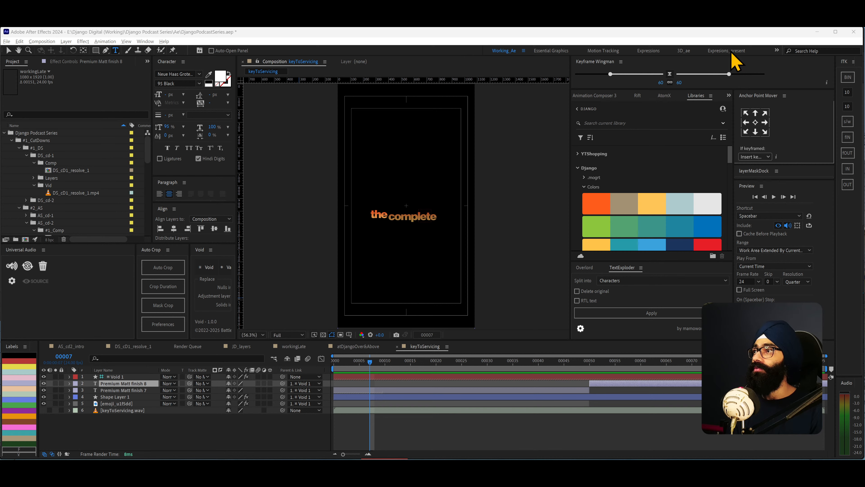
click(777, 51)
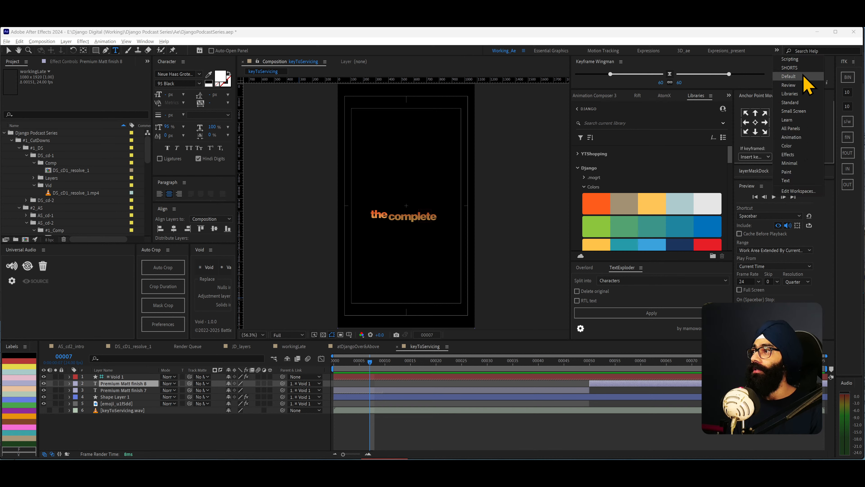
click(802, 63)
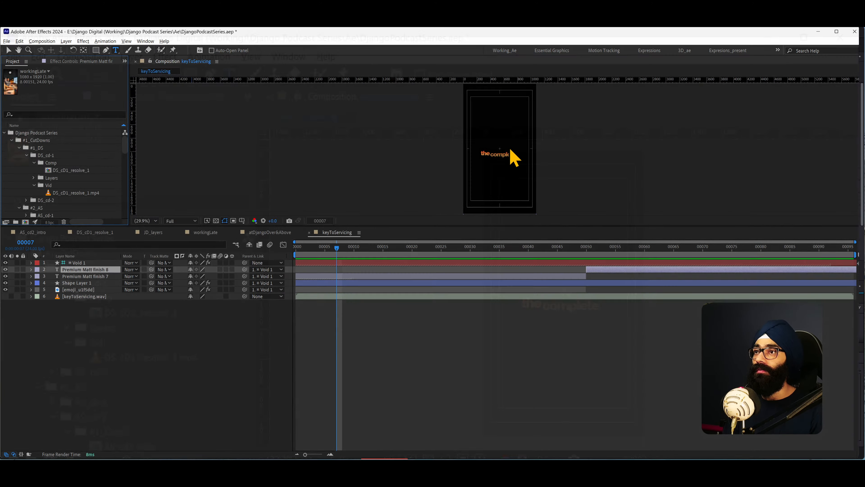
- Tile After Effects and Visual Studio Code side by side, each filling half of the screen
key(super+Left)
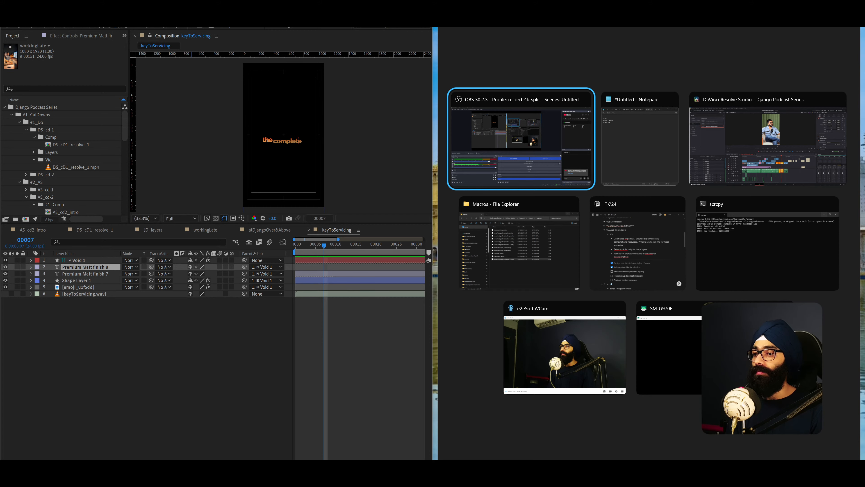
key(Escape)
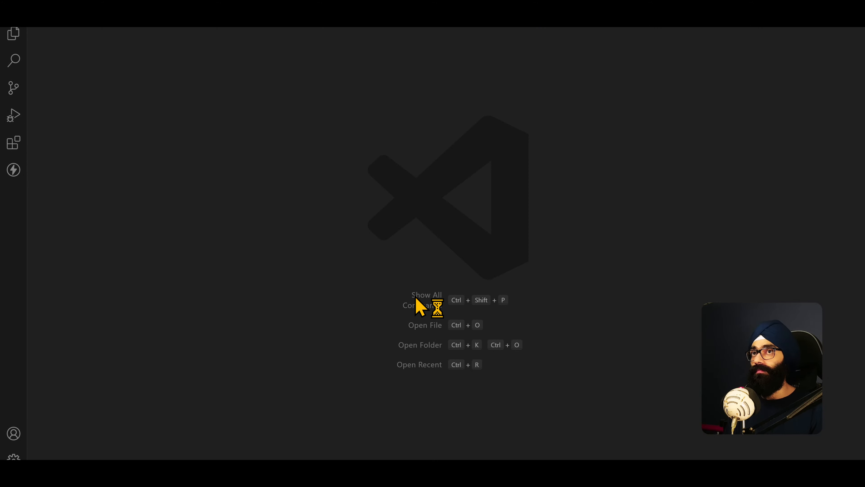
key(super+Right)
right_click(482, 192)
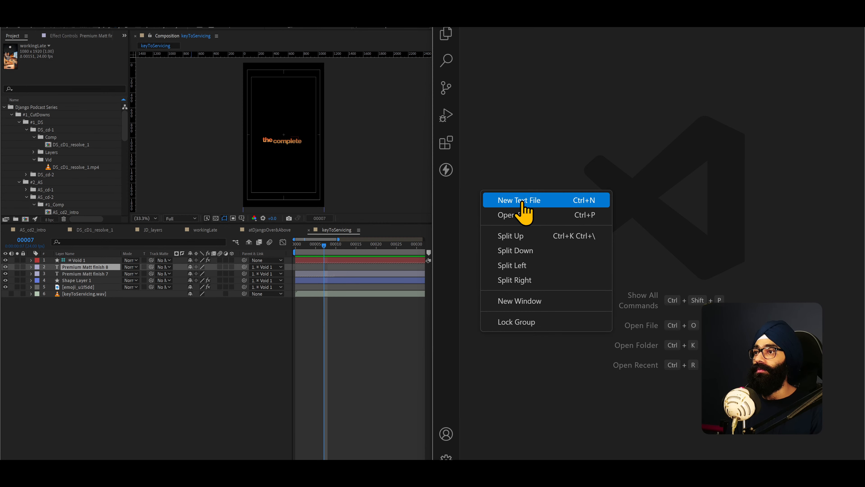
click(459, 11)
click(460, 13)
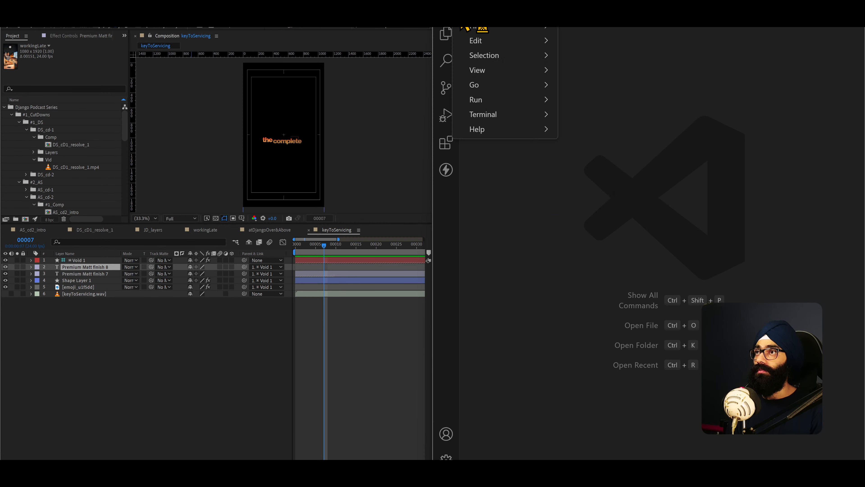
mouse_move(497, 30)
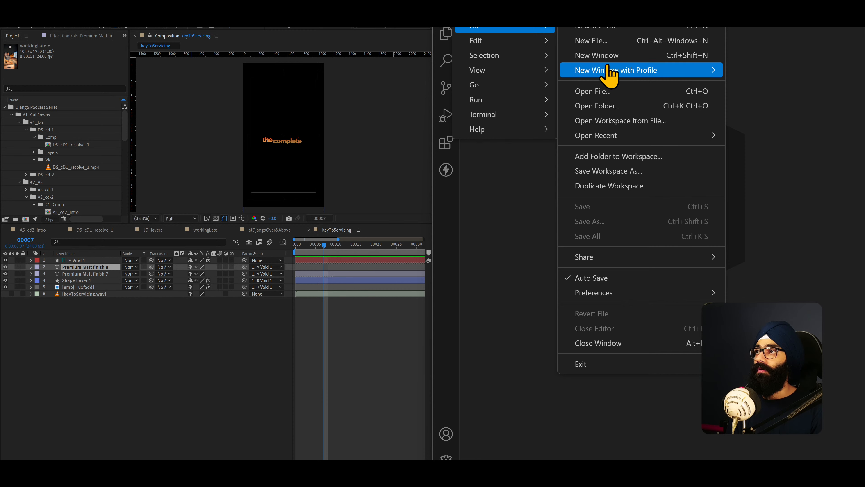
mouse_move(613, 142)
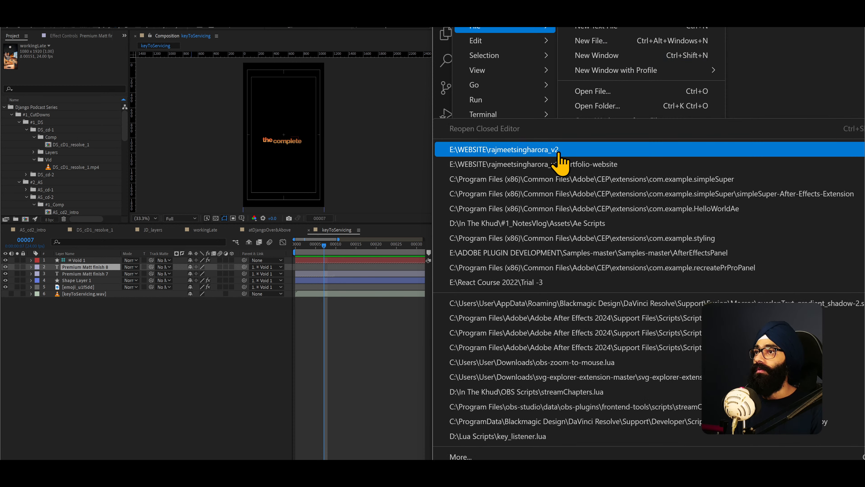
click(398, 375)
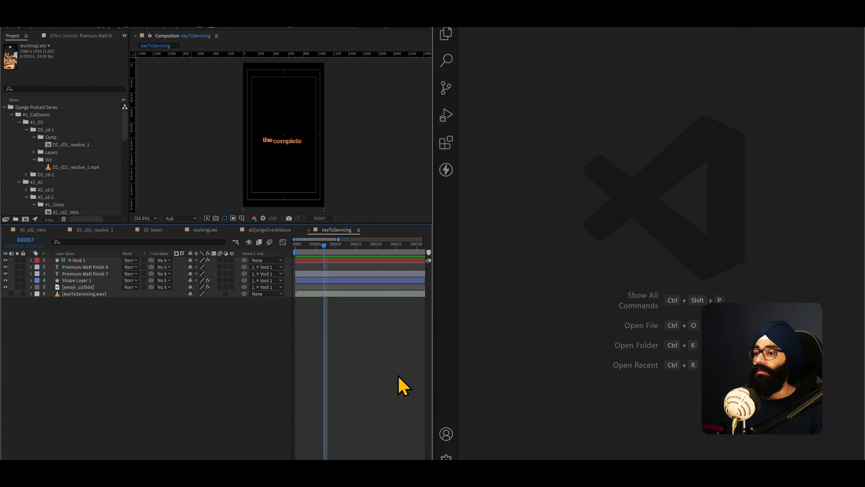
- Sort the After Effects ScriptUI Panels folder by modification date and open its ITK script in Visual Studio Code
key(super+e)
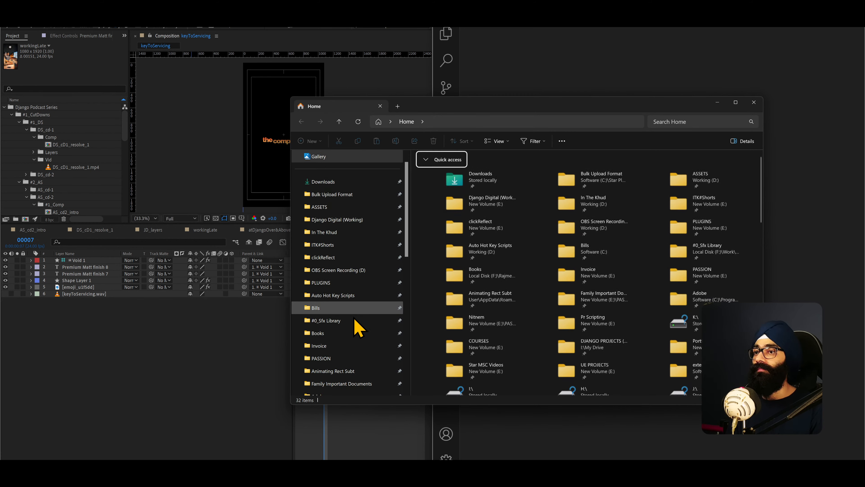
scroll(353, 329, down, 5)
click(329, 333)
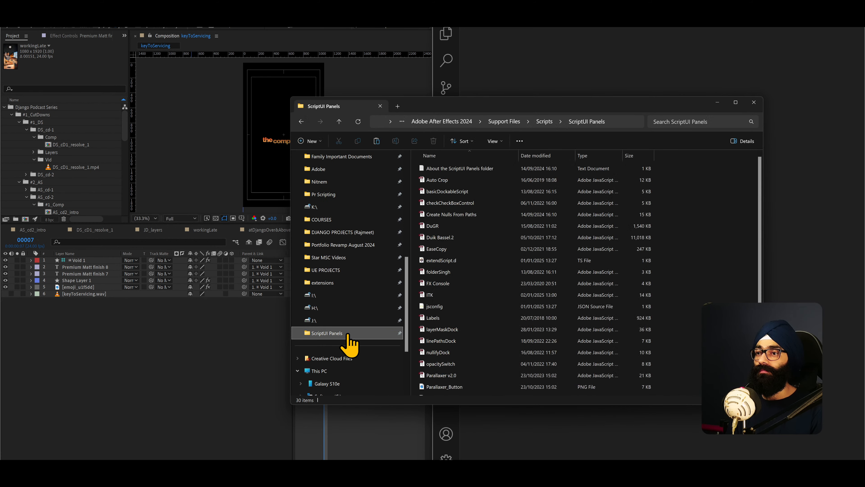
click(545, 156)
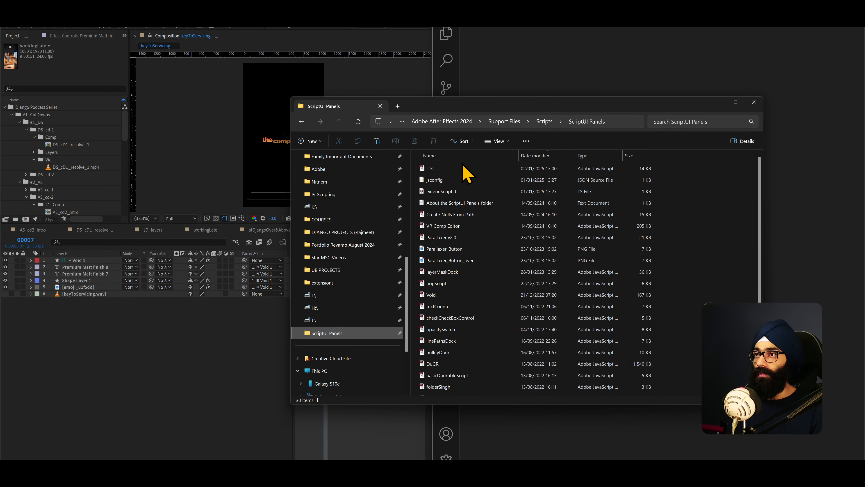
drag(434, 167, 566, 90)
click(432, 177)
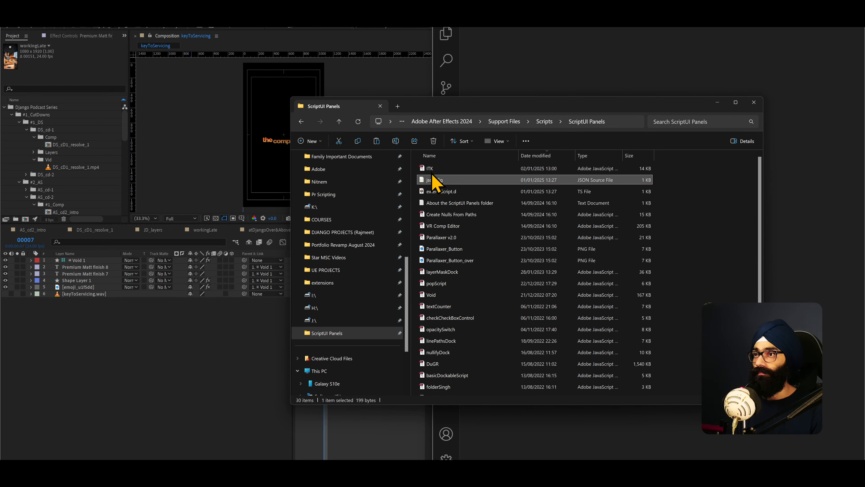
drag(431, 169, 559, 78)
- Collapse the opacitySwitch, fadeIn, fadeOut, popElementIn and popElementOut functions in ITK.jsx
scroll(601, 232, up, 15)
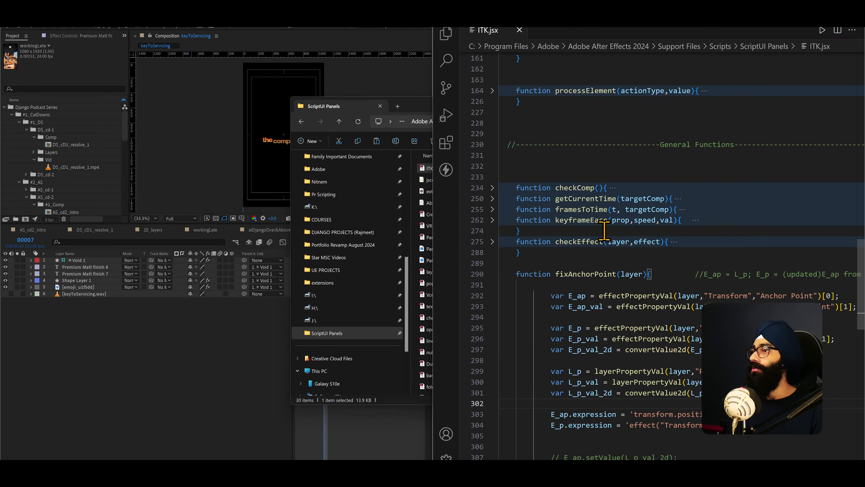
scroll(601, 232, up, 20)
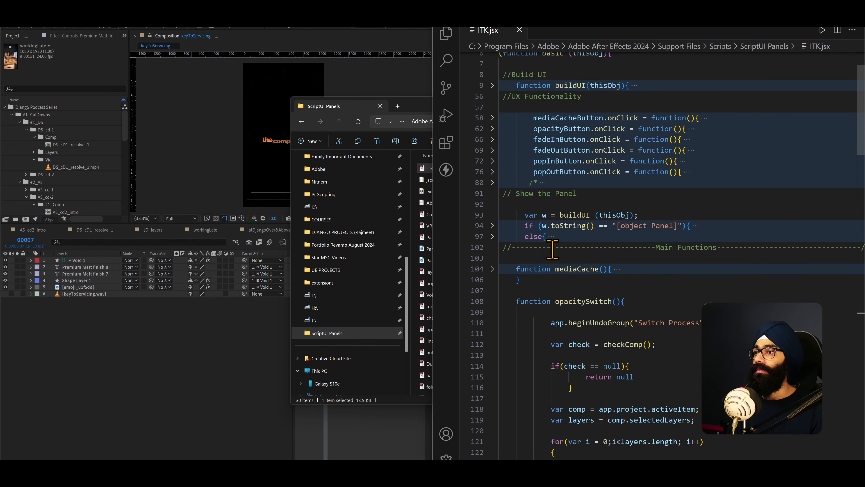
click(495, 342)
scroll(506, 300, down, 2)
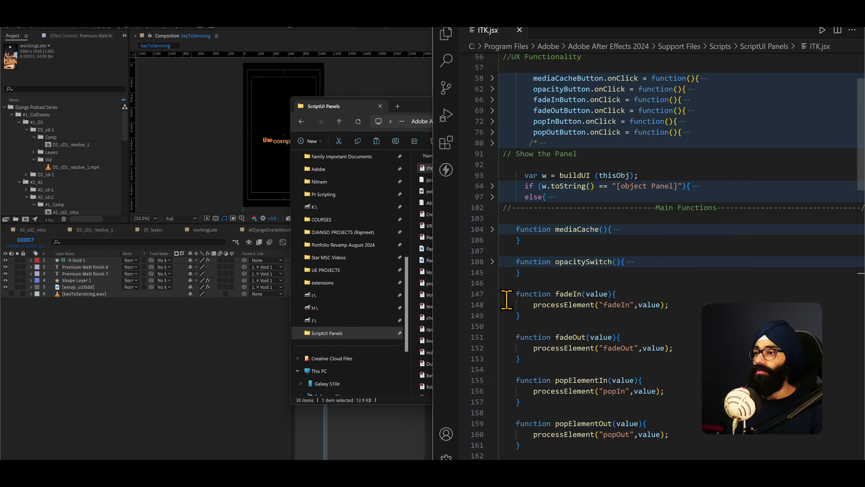
click(494, 294)
scroll(501, 296, down, 3)
click(494, 246)
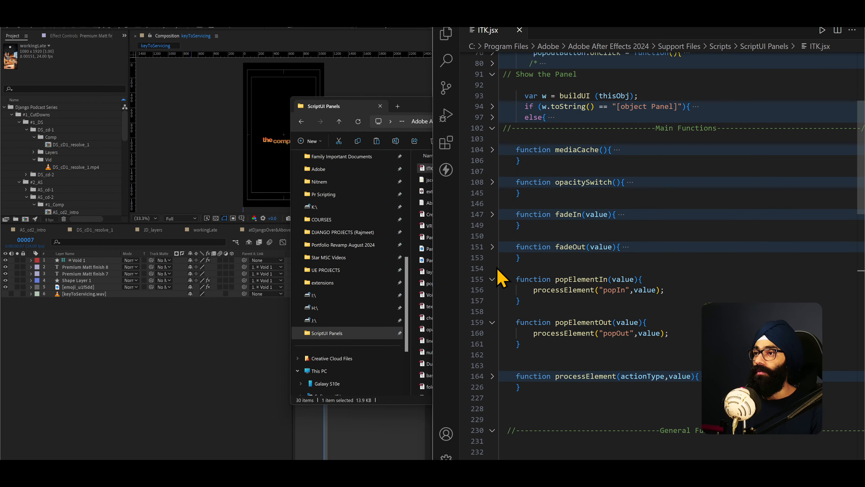
click(494, 279)
click(493, 311)
- Expand the processElement function and review its switch cases for fadeIn, fadeOut, popIn and popOut
scroll(511, 323, down, 3)
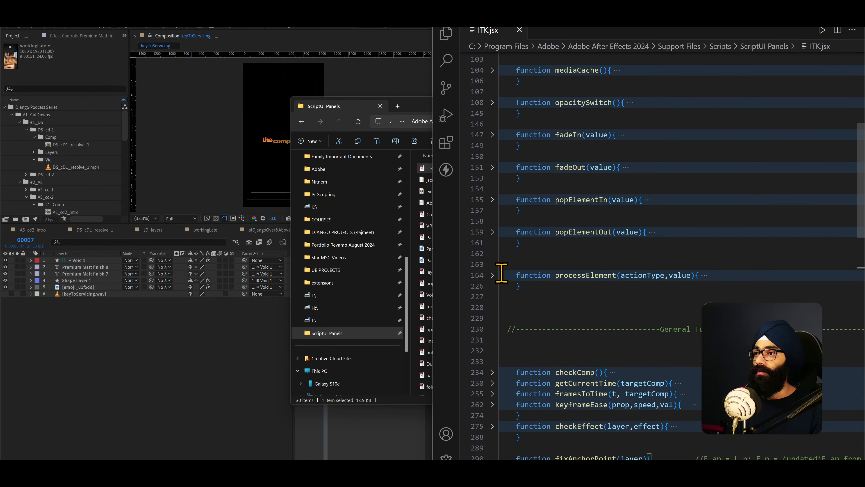
scroll(501, 273, down, 2)
scroll(504, 274, up, 2)
click(493, 275)
scroll(511, 293, down, 2)
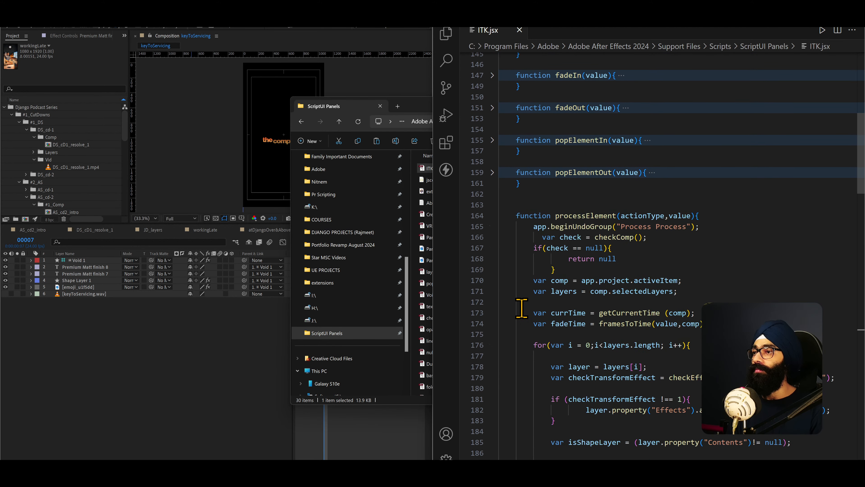
scroll(521, 308, down, 15)
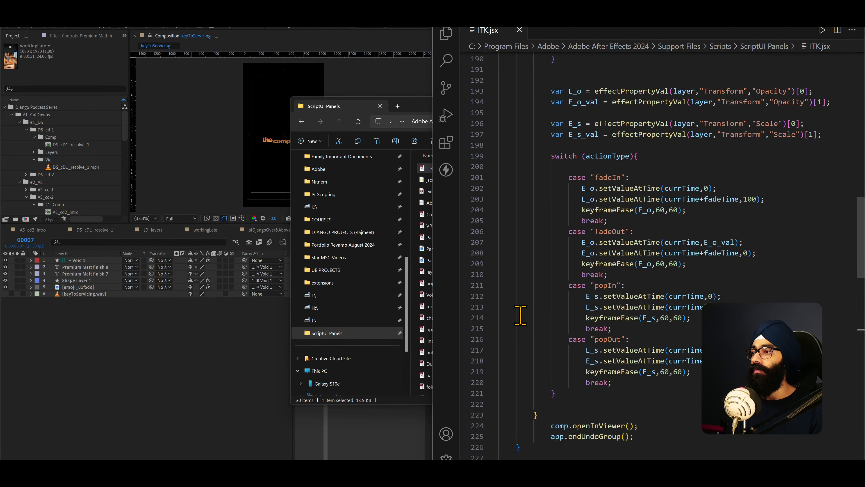
scroll(521, 315, up, 1)
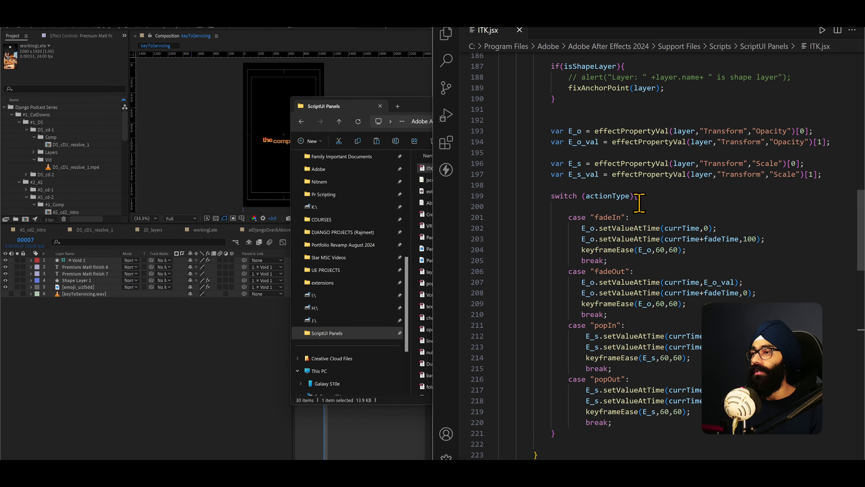
click(618, 218)
scroll(625, 288, down, 2)
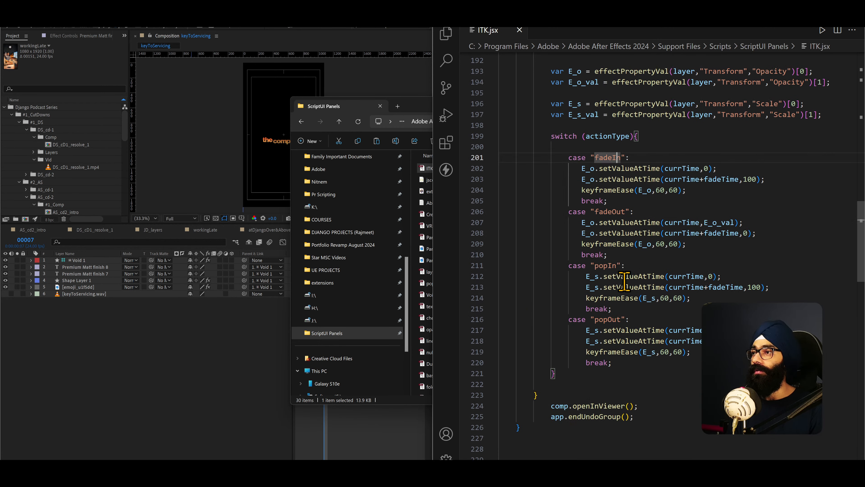
- Restore After Effects beside the code editor, run ITK.jsx in it, and place the script's floating panel over the After Effects window
click(353, 28)
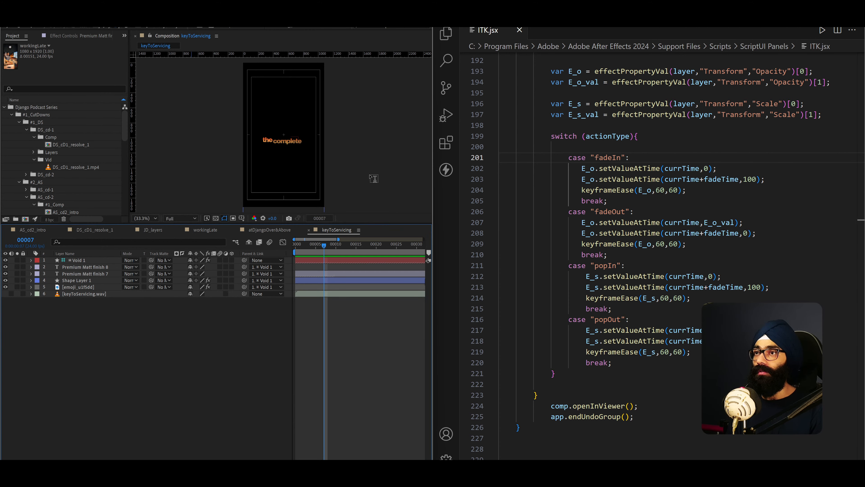
key(super+shift+Left)
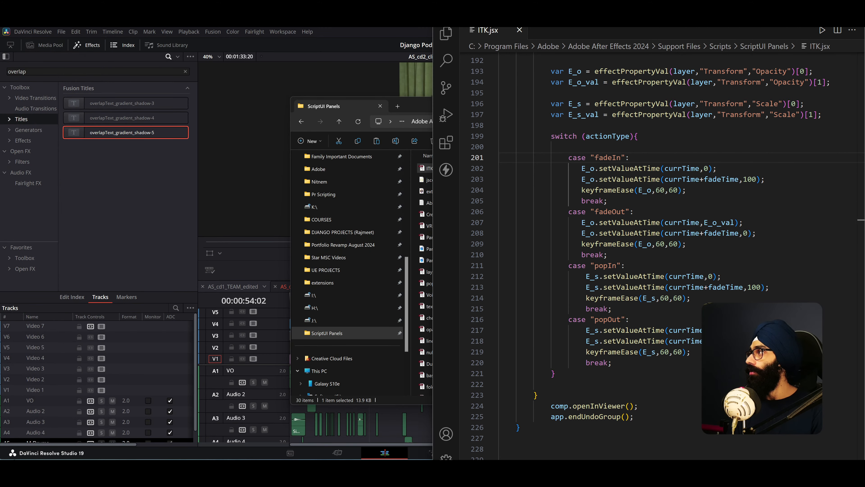
drag(864, 106, 325, 93)
key(super+Left)
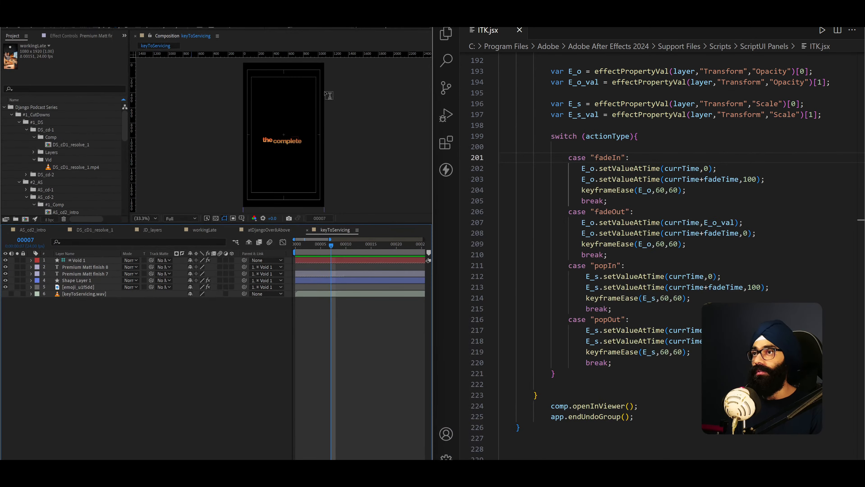
scroll(594, 227, up, 13)
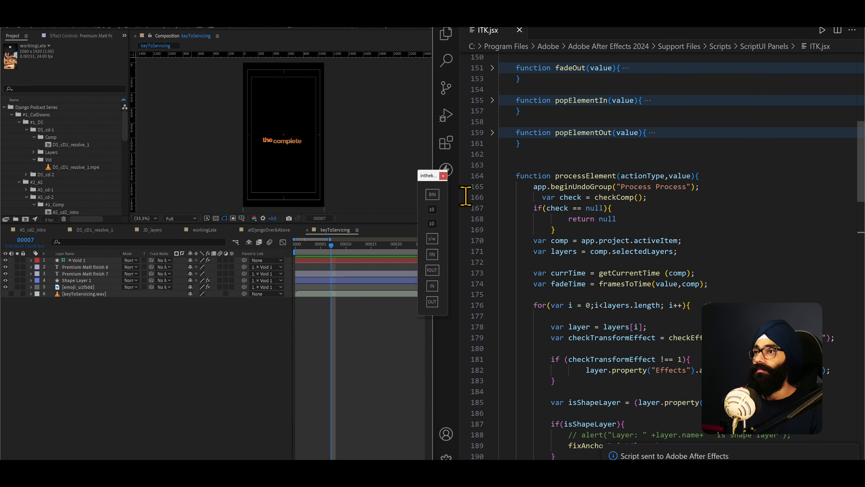
drag(427, 175, 218, 148)
- Scrub the keyToServicing composition from frame 0 to frame 11 and shift the floating script panel off the timeline's parenting columns
drag(315, 241, 292, 245)
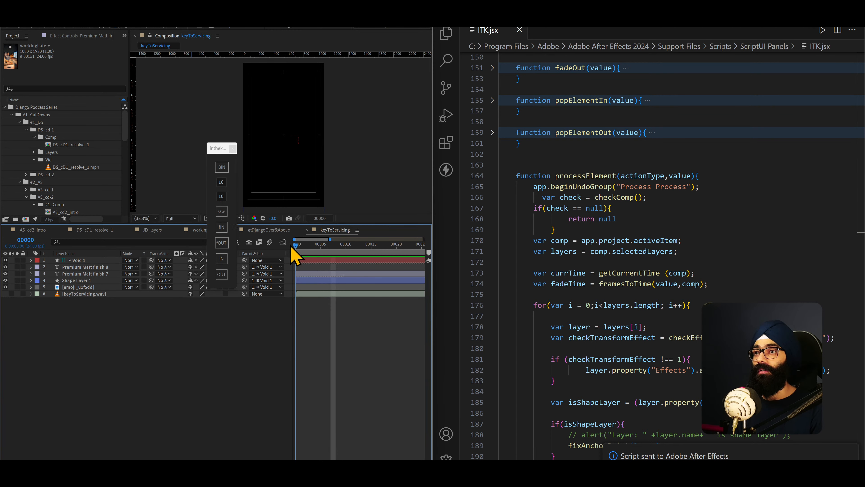
scroll(63, 185, down, 10)
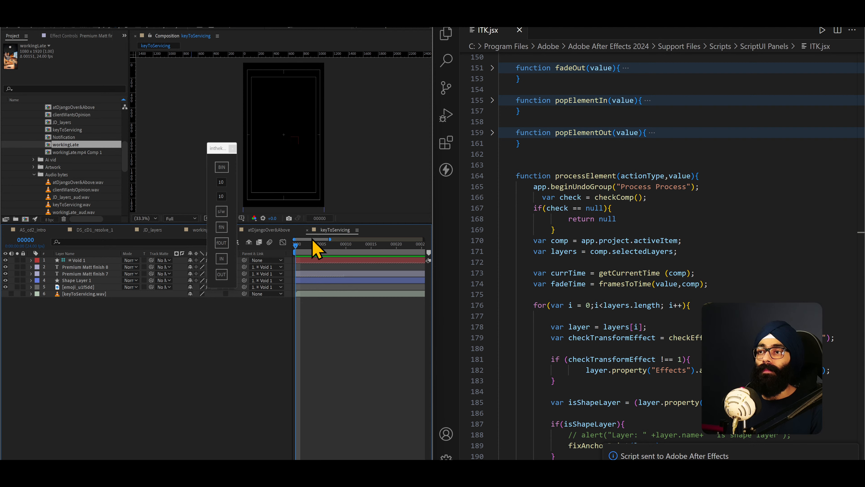
drag(314, 243, 352, 254)
drag(229, 150, 180, 145)
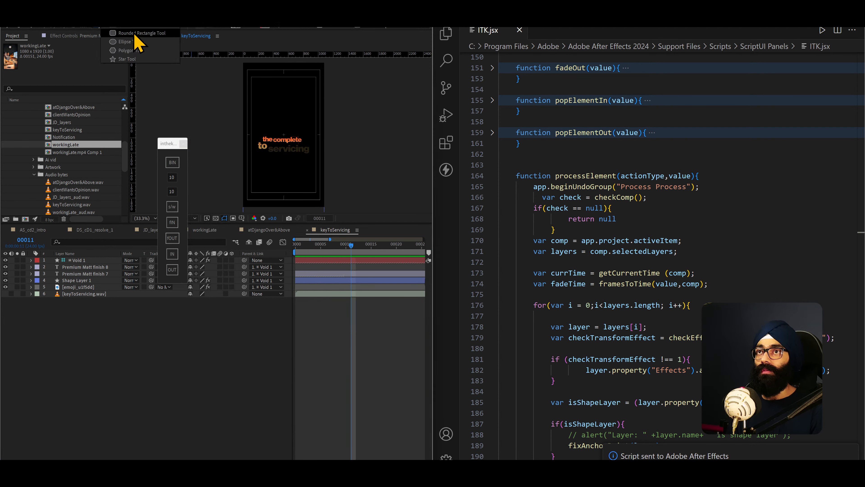
- Draw a rounded square with a solid orange-yellow fill in the upper part of keyToServicing and return to frame 0
click(246, 29)
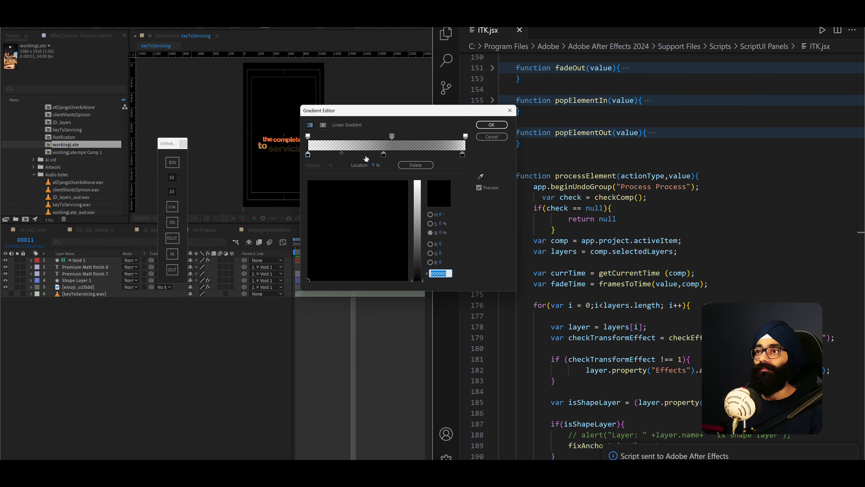
click(499, 137)
click(228, 30)
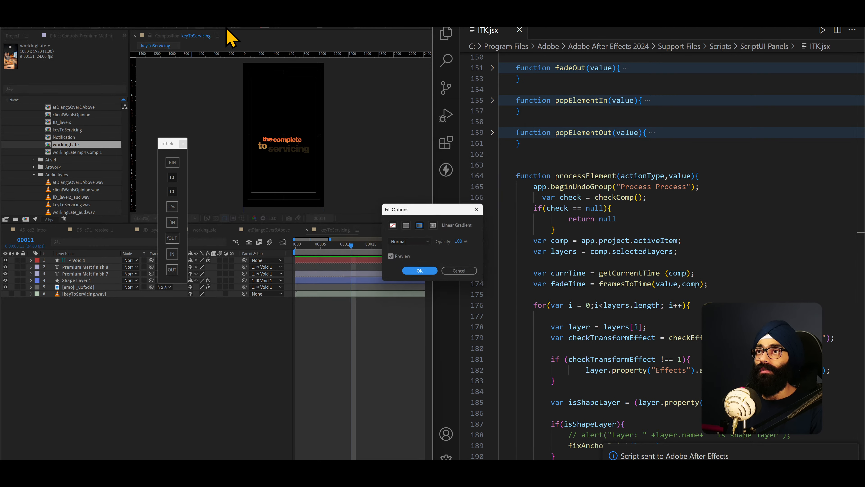
click(421, 270)
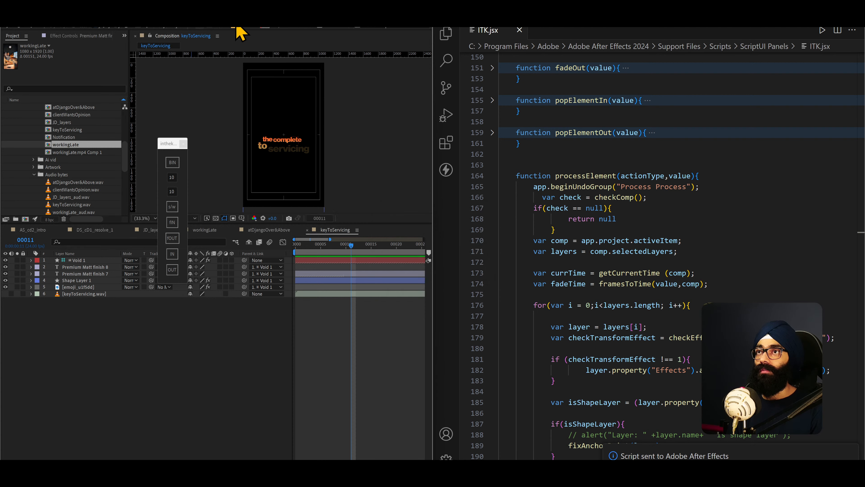
mouse_move(286, 106)
mouse_down()
mouse_move(301, 119)
mouse_move(294, 105)
mouse_up()
click(357, 127)
drag(368, 260, 286, 249)
- Place emoji_u1f4c1 from the AS_cd-2 Artwork folder at the centre of keyToServicing and enlarge the composition viewer
scroll(27, 134, up, 3)
scroll(27, 134, up, 8)
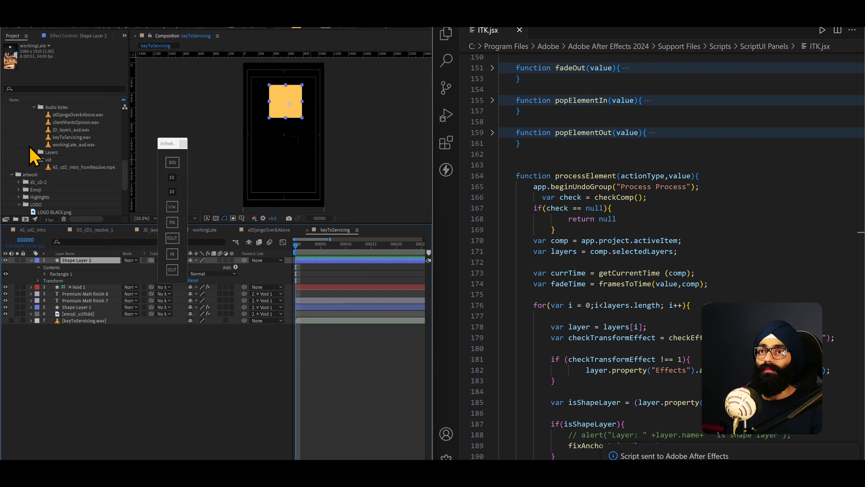
scroll(38, 162, down, 6)
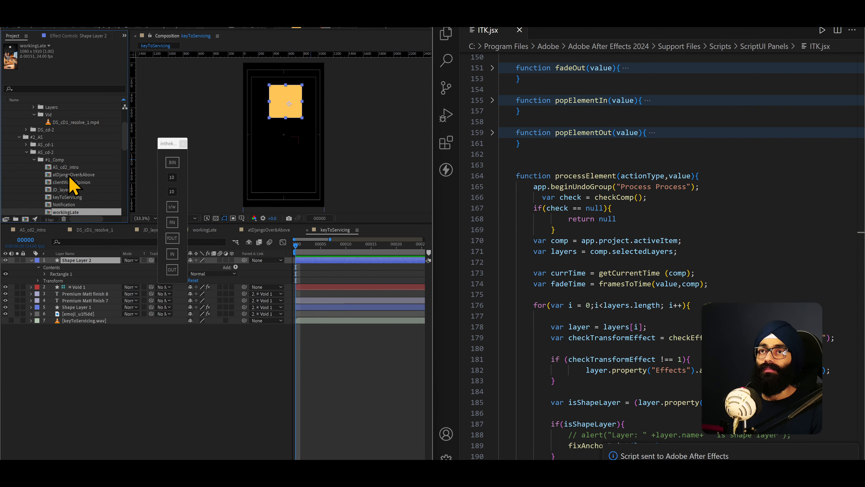
click(33, 159)
click(35, 175)
scroll(39, 180, down, 1)
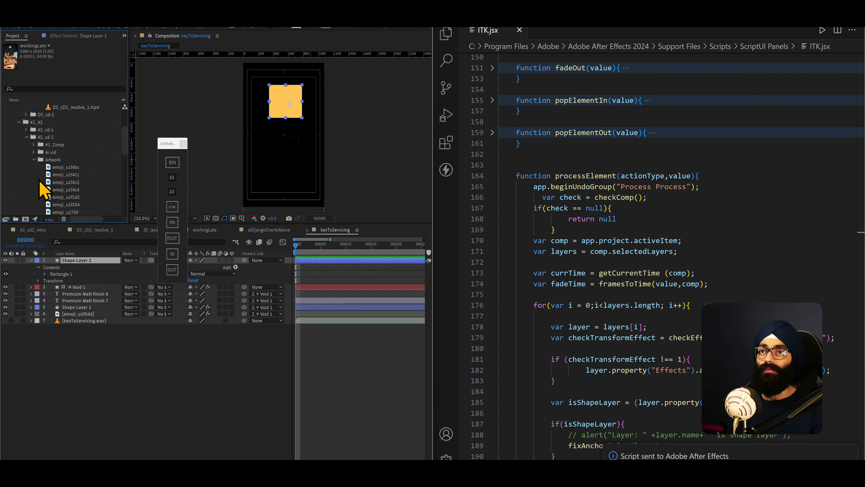
drag(70, 174, 293, 160)
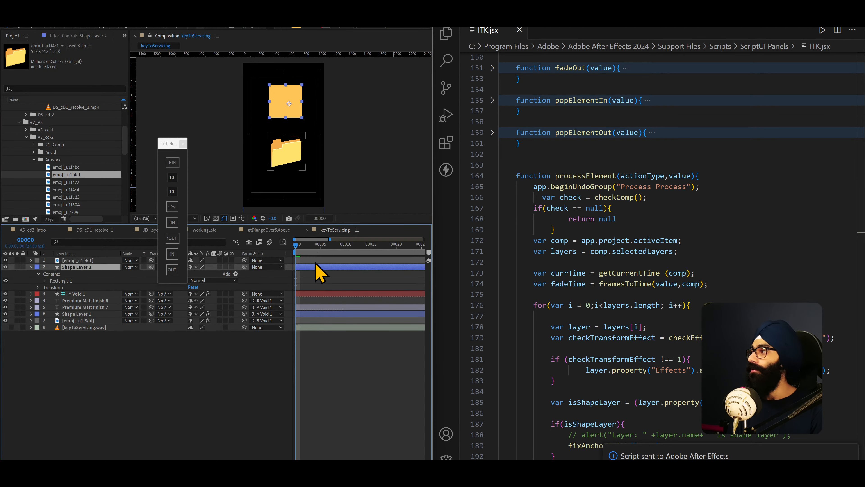
drag(334, 224, 315, 346)
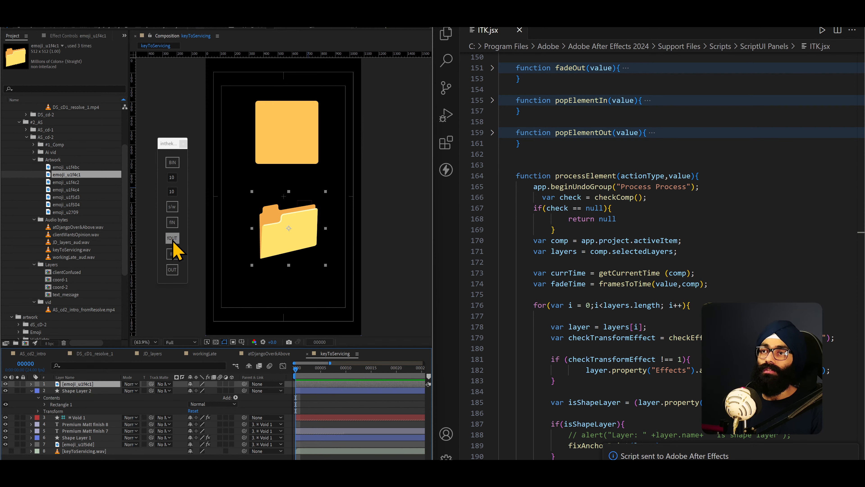
- Test the script's 10-frame pop-in on the emoji_u1f4c1 layer from frame 0, and undo it
click(174, 254)
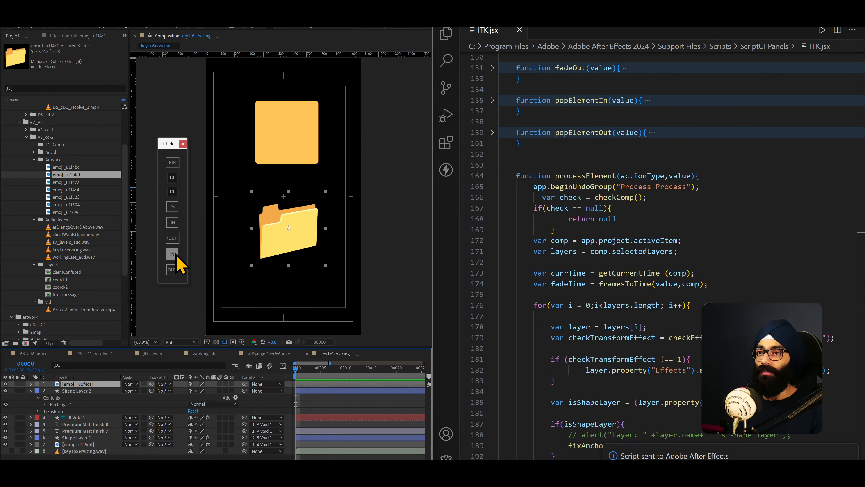
mouse_move(297, 374)
mouse_down()
mouse_move(334, 369)
mouse_move(292, 376)
mouse_up()
key(ctrl+z)
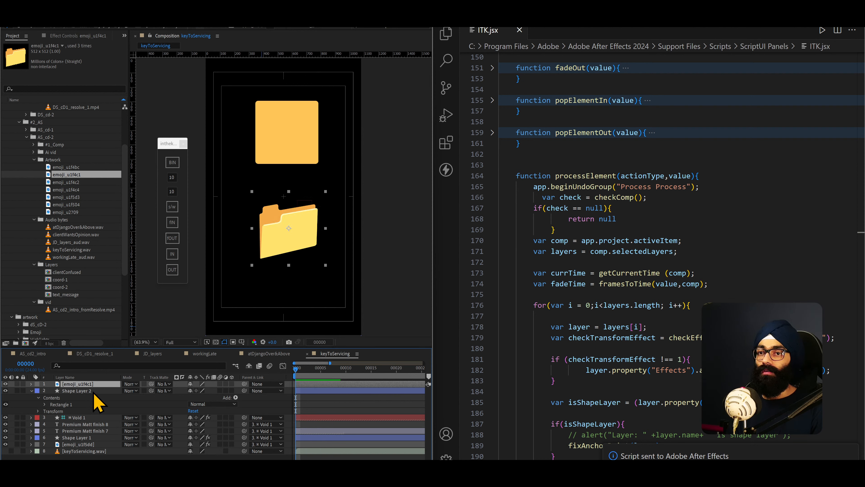
- Test the script's pop-out and pop-in on emoji_u1f4c1 and Shape Layer 2 together, undoing each one after scrubbing
ctrl+click(95, 391)
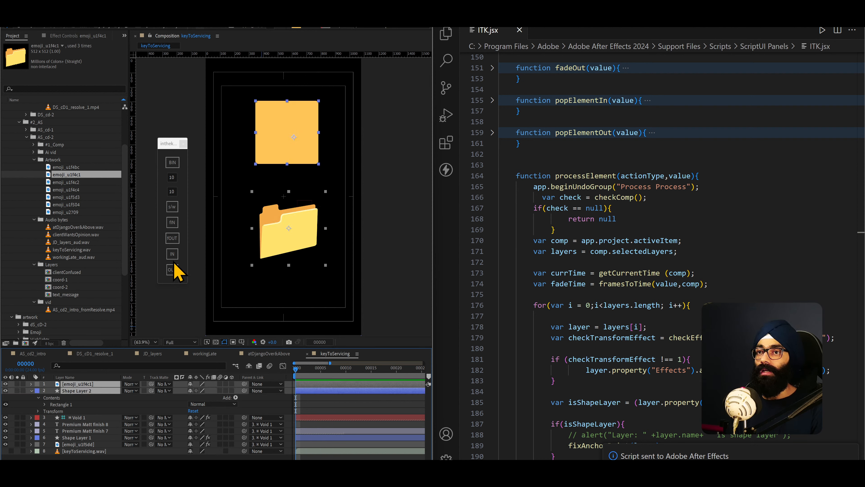
click(172, 269)
drag(309, 378, 238, 381)
key(ctrl+z)
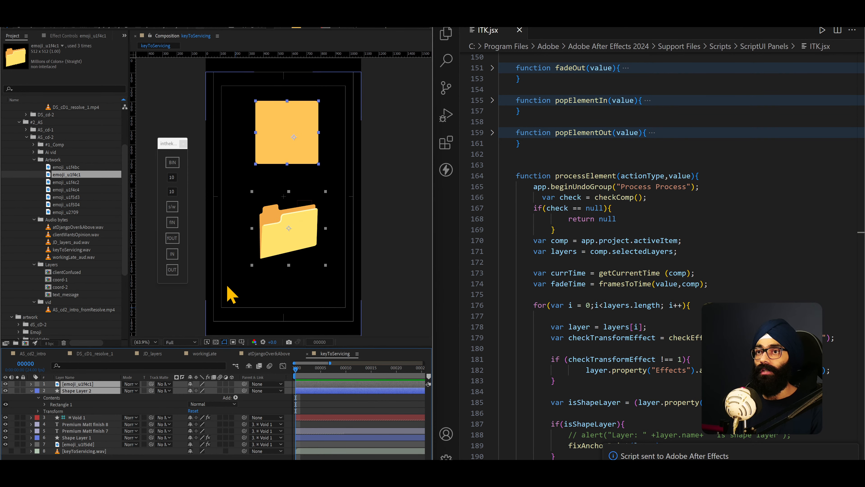
click(175, 258)
key(ctrl+z)
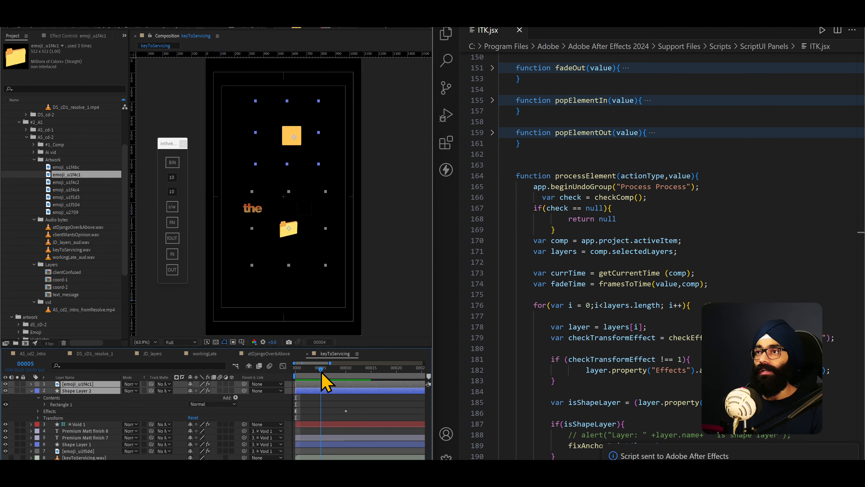
- Test the script's fade-in and fade-out on emoji_u1f4c1 and Shape Layer 2, play the result, and undo it
click(175, 225)
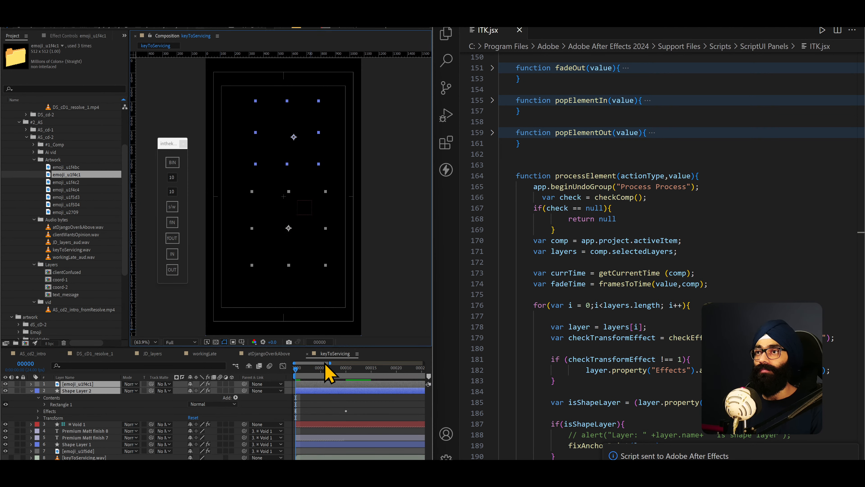
mouse_move(300, 372)
mouse_down()
mouse_move(410, 377)
mouse_move(312, 372)
mouse_move(369, 382)
mouse_move(293, 382)
mouse_move(336, 385)
mouse_move(299, 373)
mouse_up()
click(172, 238)
click(377, 375)
key(space)
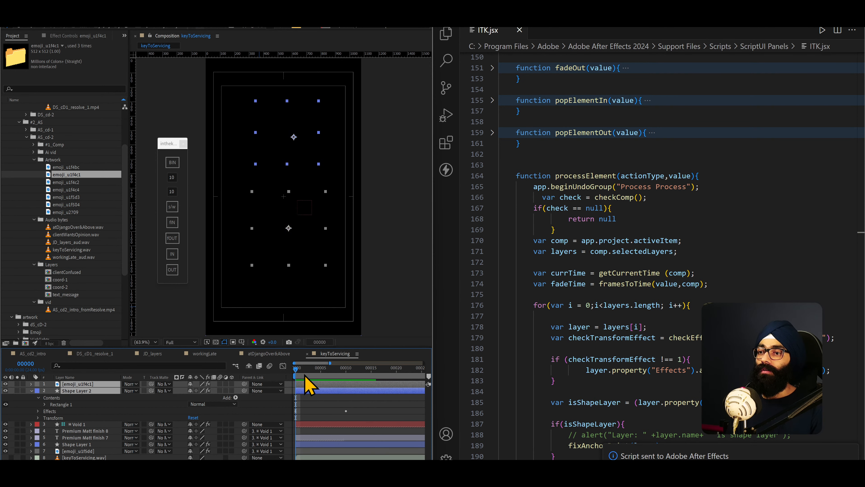
key(ctrl+z)
- Inspect the effect controls of emoji_u1f4c1 while testing the script's pop-in on it, scrub the animation, and undo it
click(94, 412)
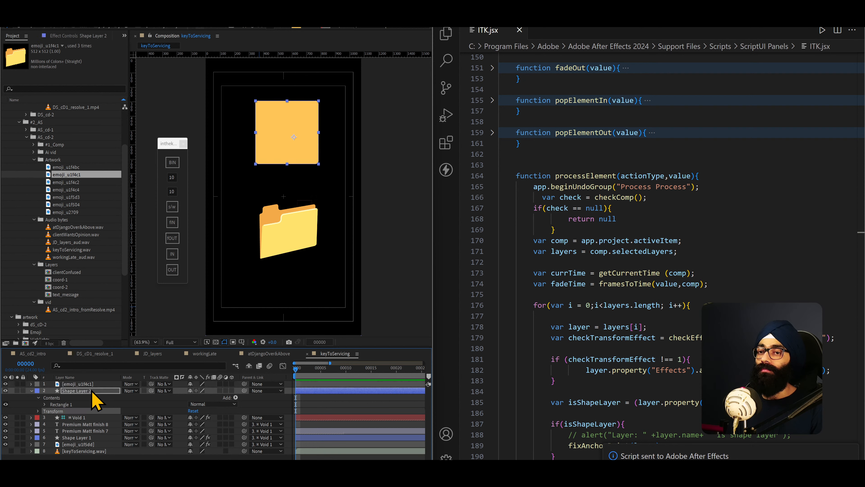
click(92, 391)
click(92, 384)
click(73, 36)
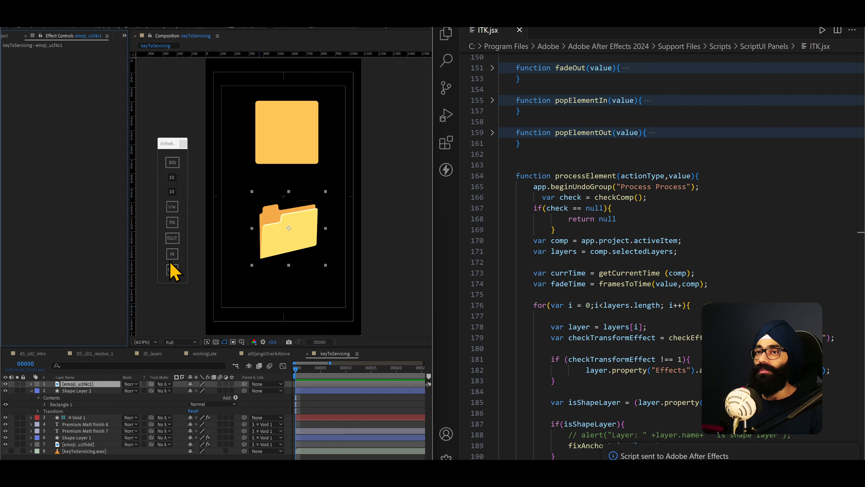
click(174, 254)
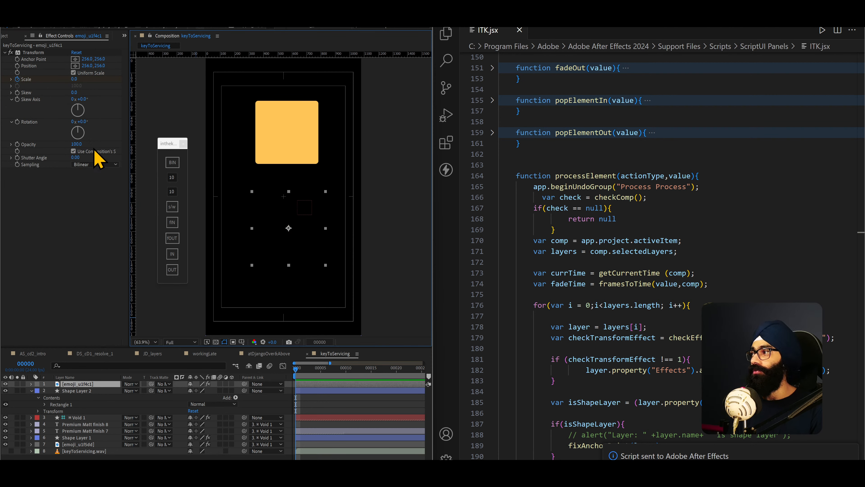
drag(295, 372, 351, 389)
key(ctrl+z)
- Apply the script's pop-in to Shape Layer 2 at frame 0 and centre the layer's anchor point on the square
click(87, 391)
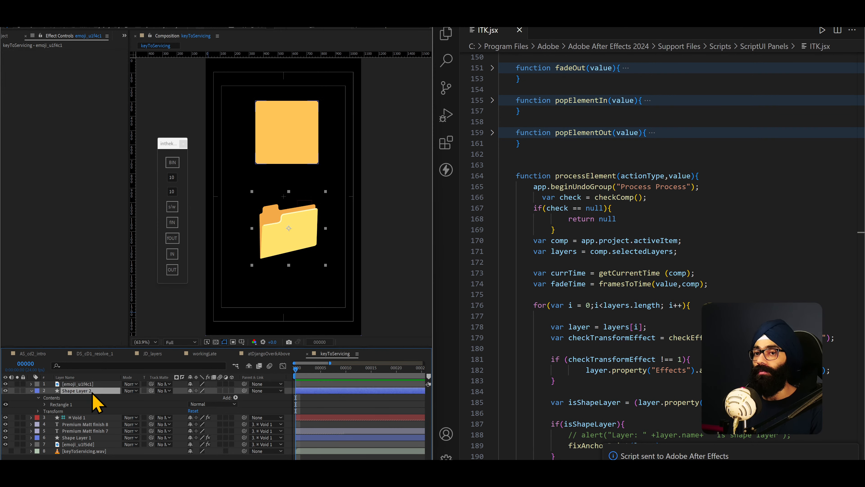
click(173, 254)
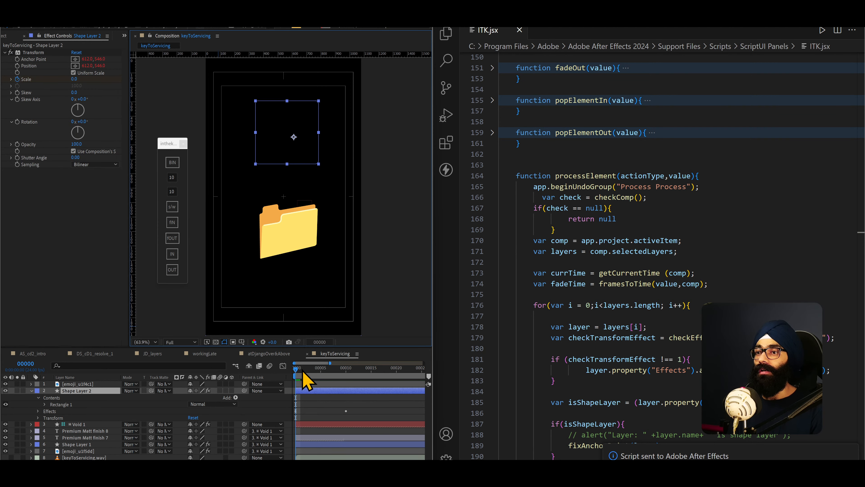
mouse_move(302, 373)
mouse_down()
mouse_move(347, 382)
mouse_move(299, 373)
mouse_up()
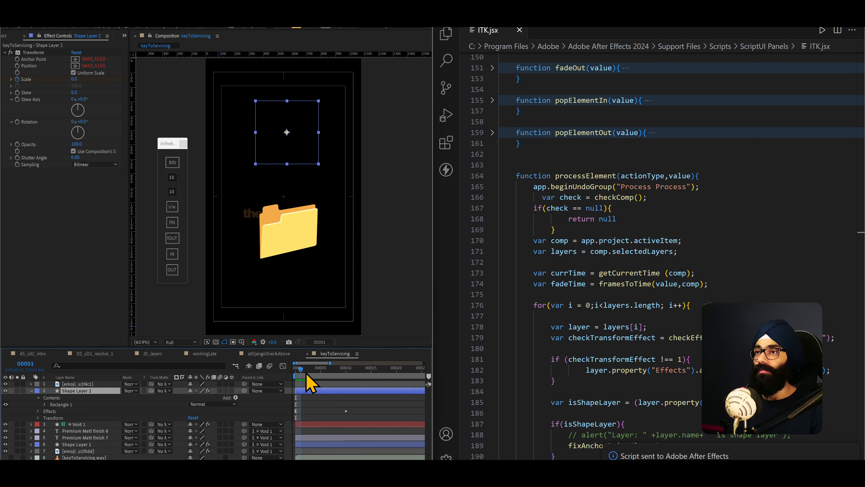
mouse_move(306, 373)
mouse_down()
mouse_move(349, 379)
mouse_move(295, 371)
mouse_up()
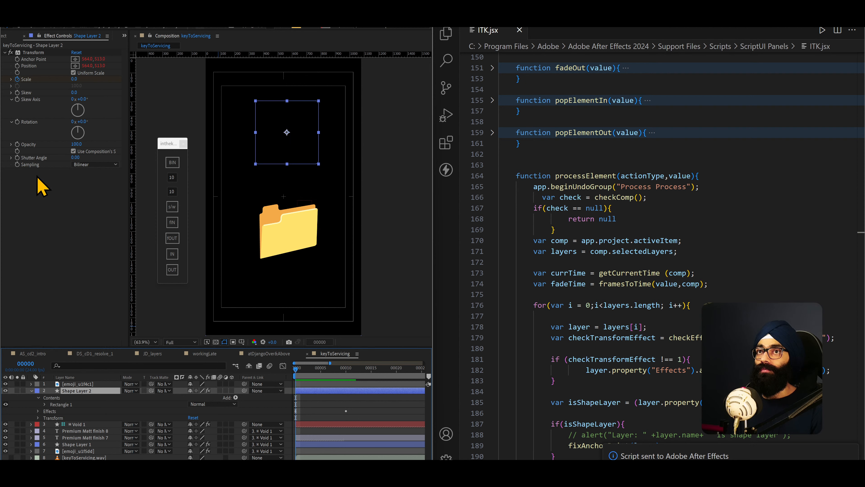
- Review the Anchor Point and Position expressions in Shape Layer 2's Transform effect, and collapse the layer
click(35, 66)
scroll(64, 421, down, 3)
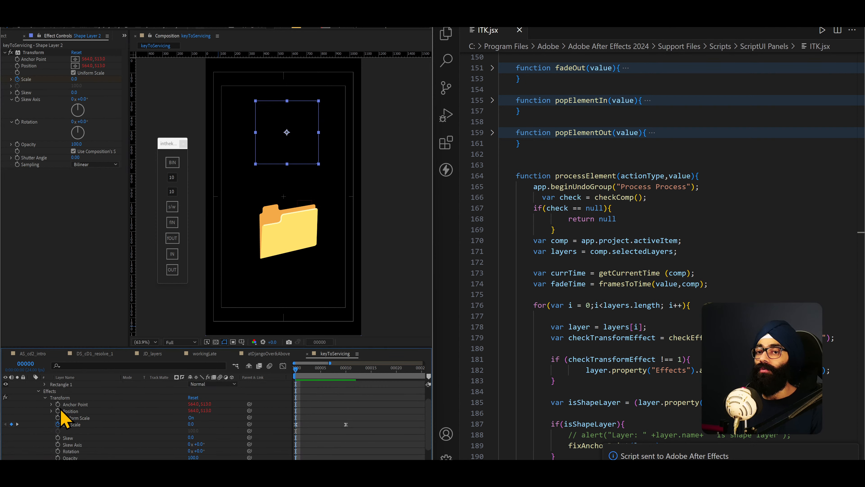
click(52, 405)
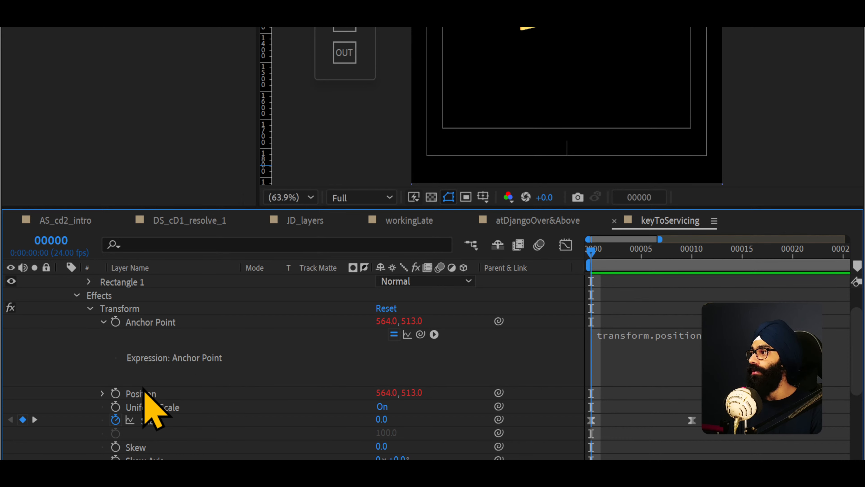
click(103, 393)
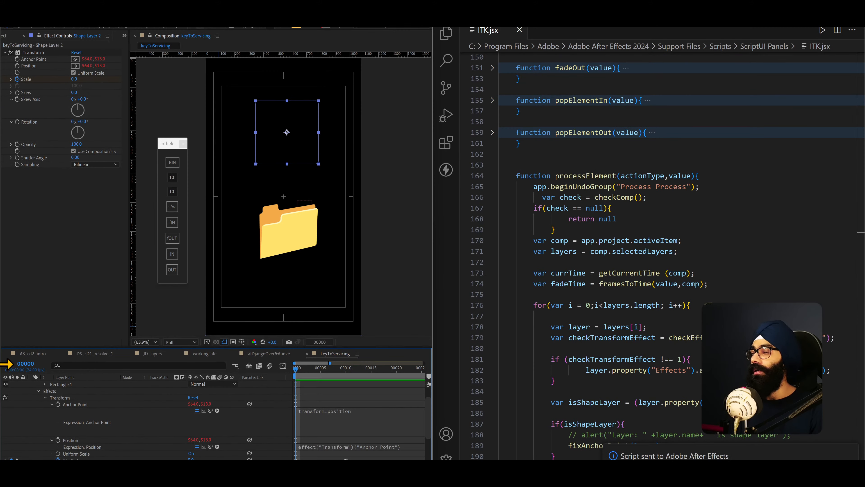
scroll(105, 433, up, 3)
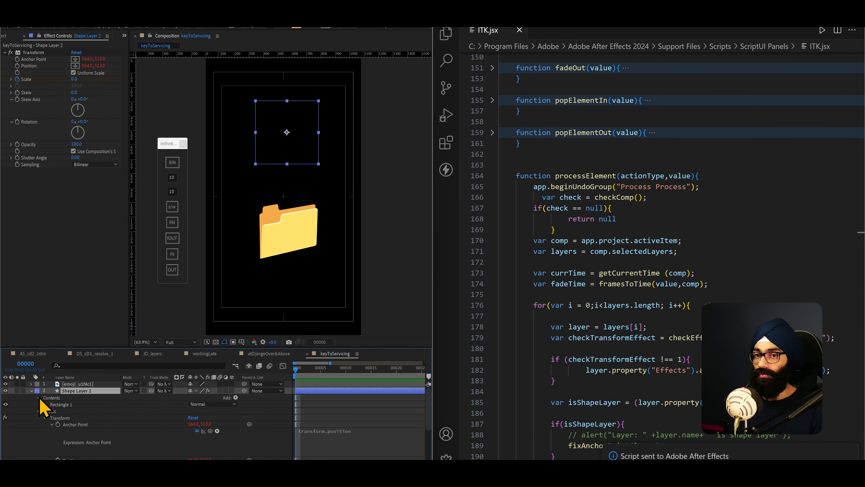
click(31, 390)
- Go to frame 11, open Animation Composer 3's Anchor Point Mover, and place it beside the square
drag(299, 373, 352, 374)
click(151, 26)
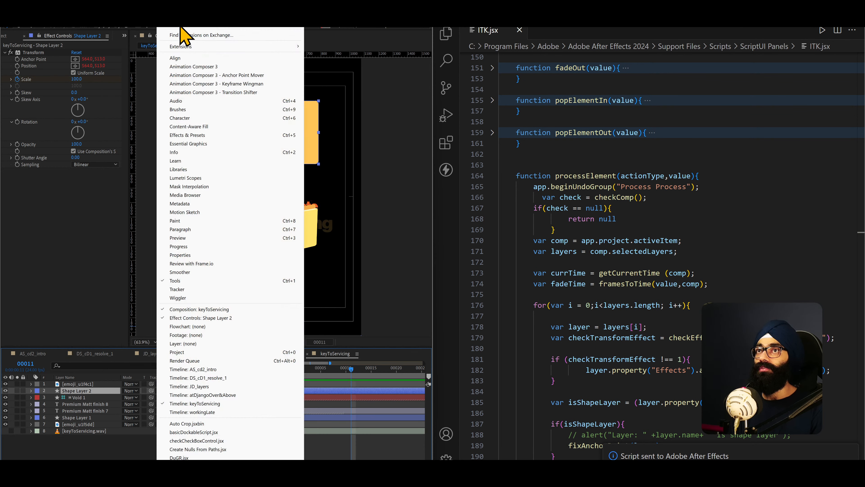
click(202, 78)
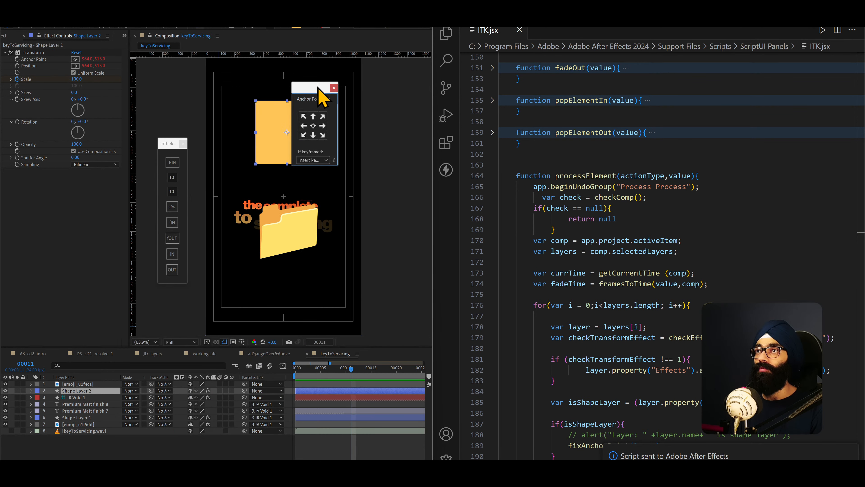
drag(314, 88, 380, 95)
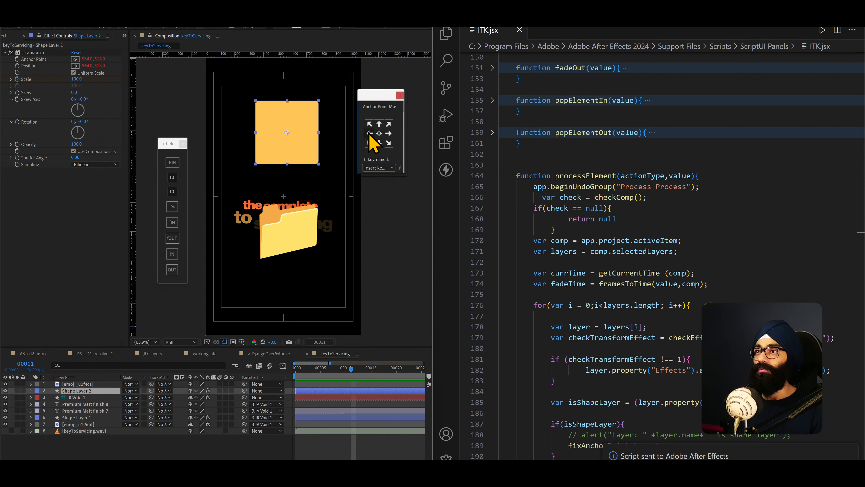
- Move Shape Layer 2's anchor point to the bottom-right corner and to the bottom centre, playing the pop-in for each position
drag(353, 369, 296, 372)
key(space)
click(389, 143)
key(space)
click(379, 145)
key(space)
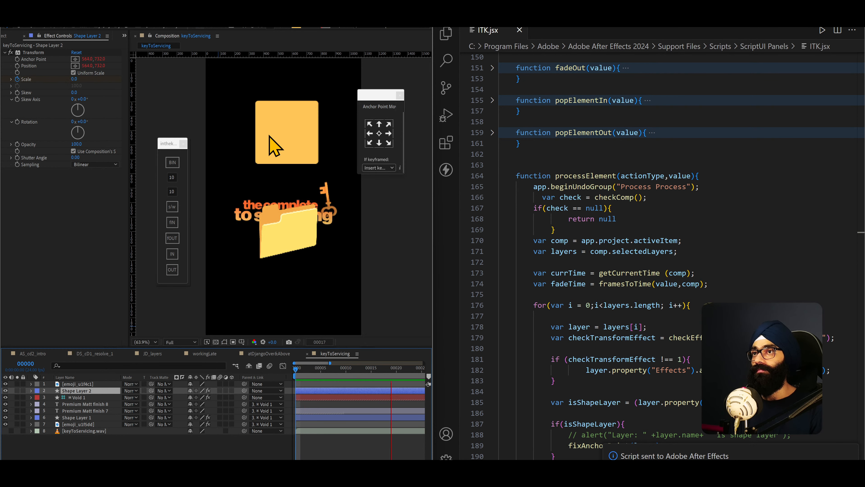
key(space)
- Scrub to frame 14, select the folder emoji in the composition, and scrub back to frame 9
drag(322, 347, 367, 352)
click(283, 232)
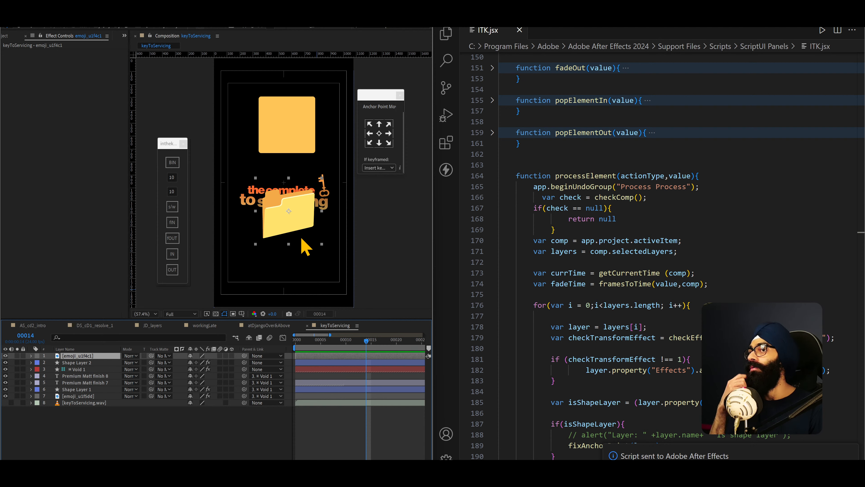
drag(368, 358, 341, 348)
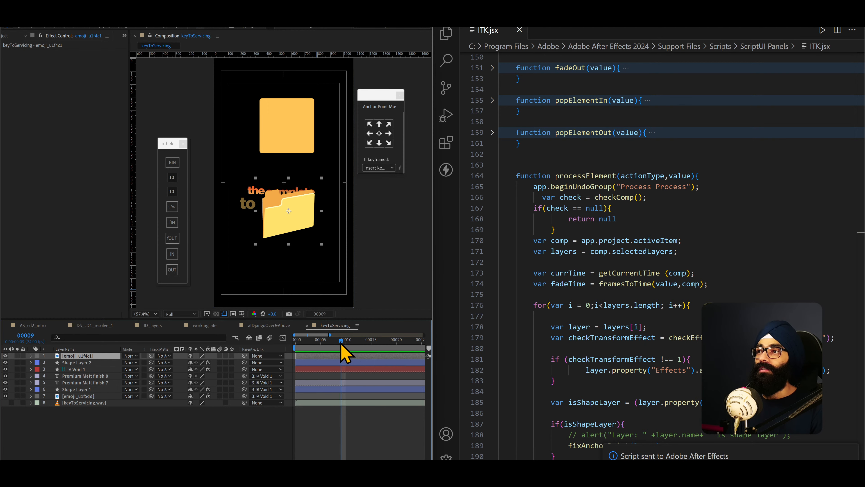
click(569, 295)
scroll(559, 290, up, 3)
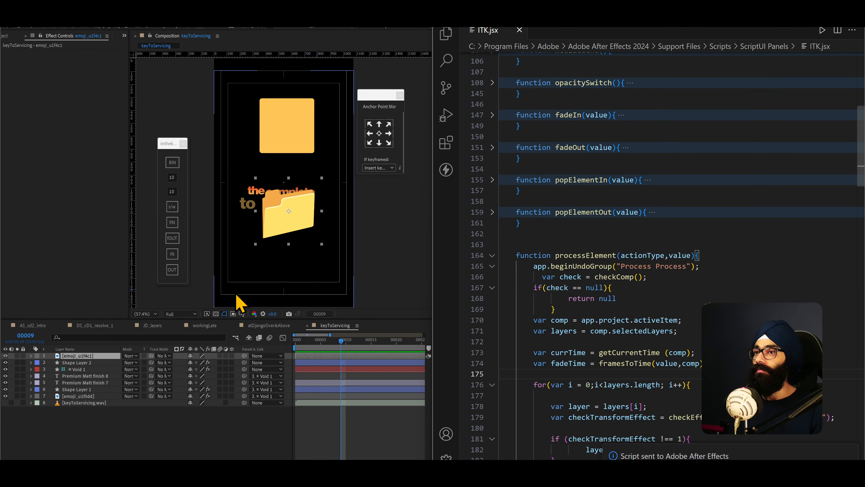
text(u)
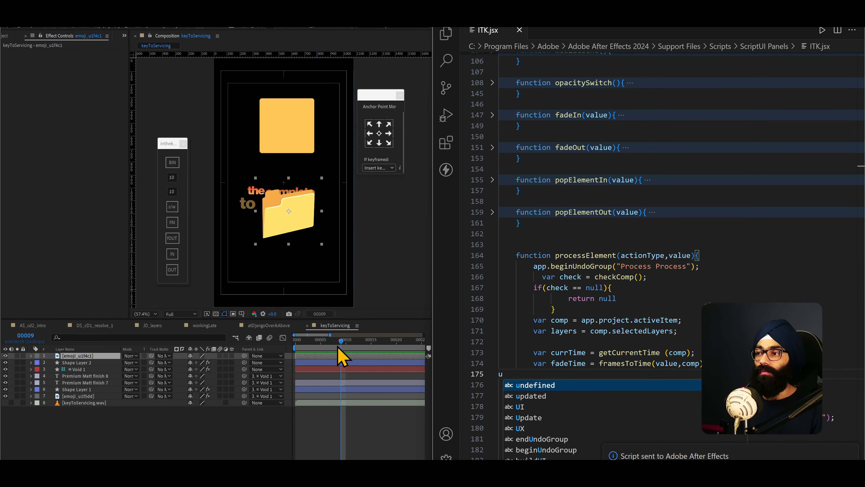
drag(338, 344, 361, 345)
click(531, 378)
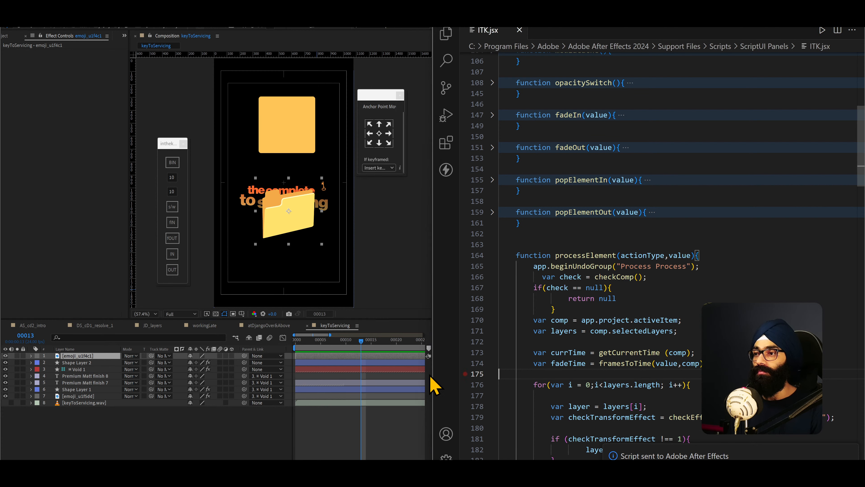
- Select Shape Layer 2, go to frame 15, and set the first frame value in the script panel to 5
key(Home)
click(79, 363)
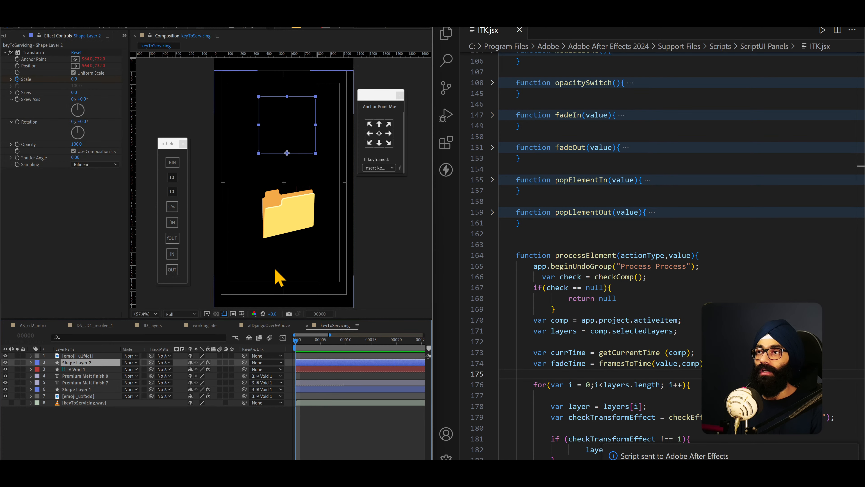
drag(297, 341, 367, 341)
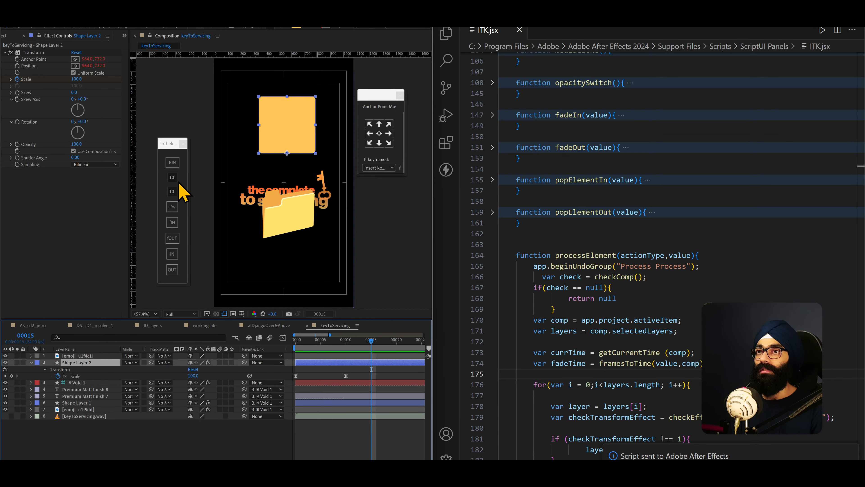
click(172, 178)
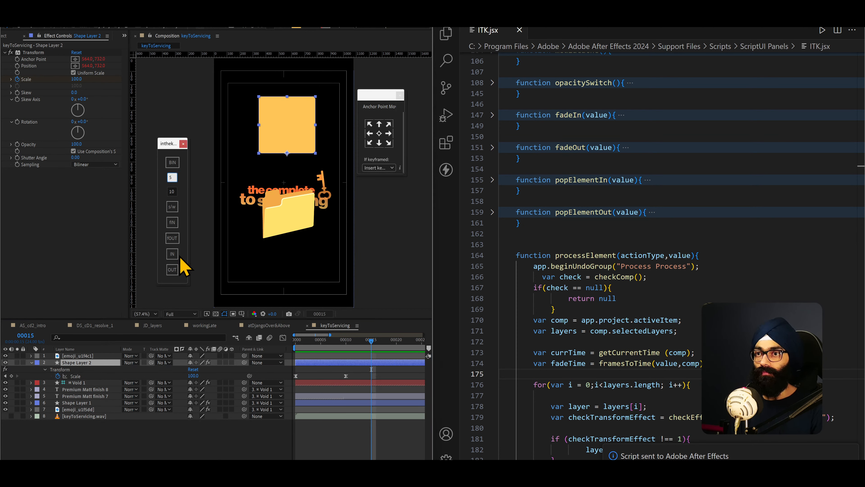
- Apply the pop-out animation to Shape Layer 2 at frame 15, play it from the start, and undo it
click(176, 272)
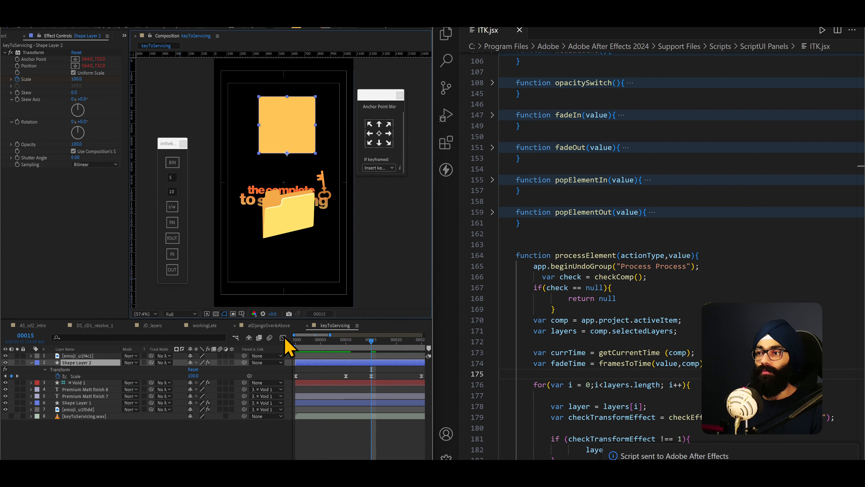
scroll(357, 369, down, 1)
key(space)
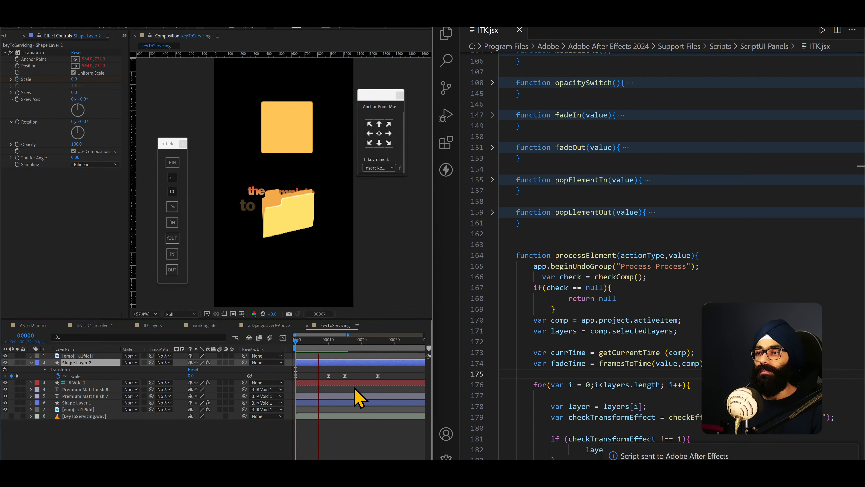
key(space)
scroll(361, 396, down, 1)
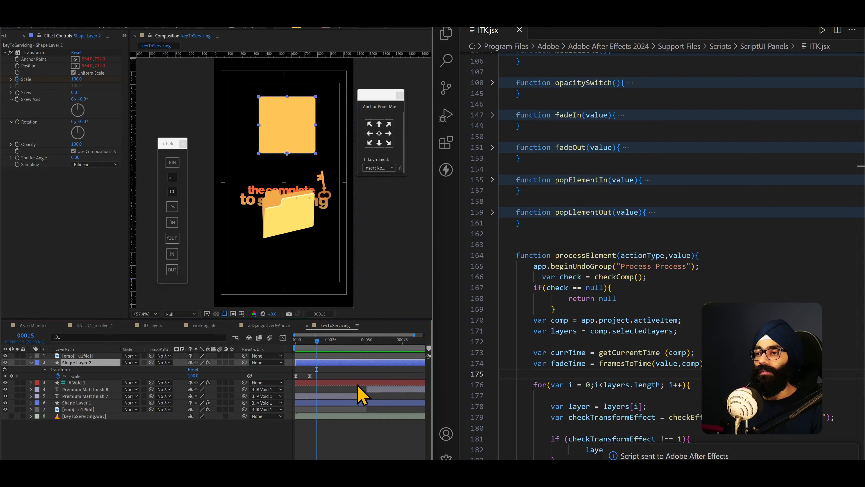
- Apply the pop-out animation to Shape Layer 2 at frame 35 and play the composition from the start
drag(320, 346, 342, 344)
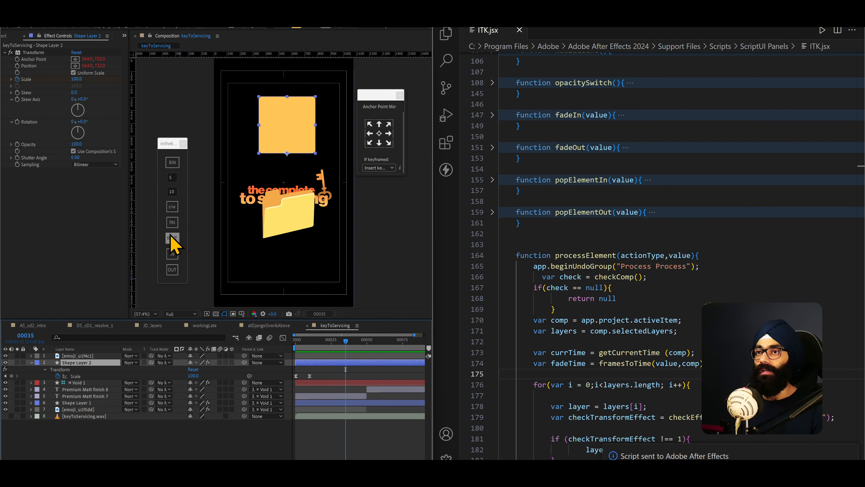
click(172, 254)
drag(337, 343, 282, 344)
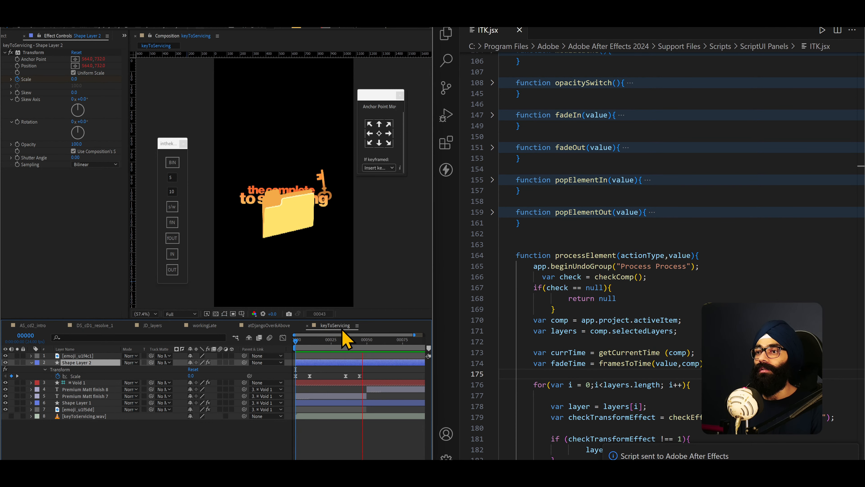
drag(344, 341, 188, 347)
key(space)
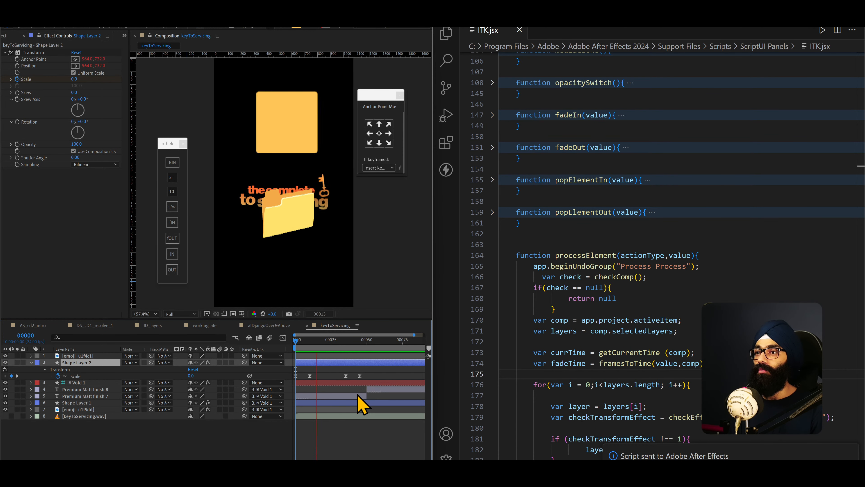
- Select all of Shape Layer 2's Scale keyframes, replay the pop-in and pop-out, and scrub back to frame 33
drag(376, 373, 254, 388)
drag(341, 346, 244, 346)
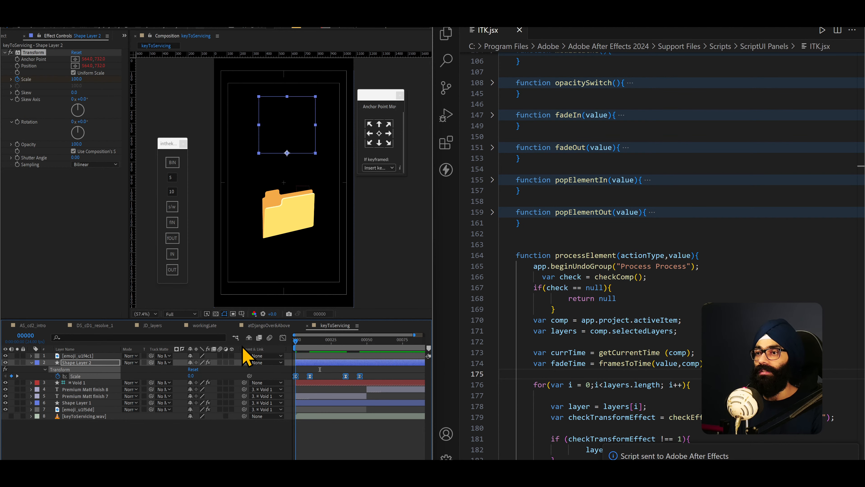
key(space)
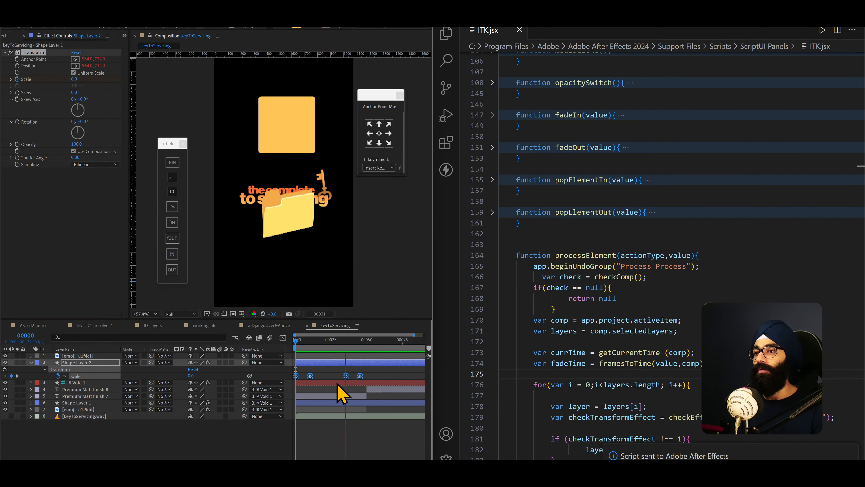
key(space)
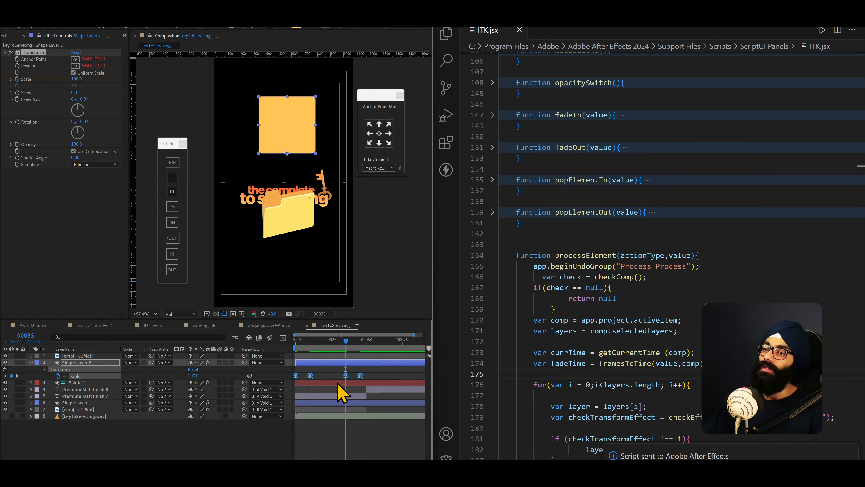
key(space)
key(space)
mouse_move(357, 346)
mouse_down()
mouse_move(287, 345)
mouse_move(342, 346)
mouse_up()
- Examine popElementIn in ITK.jsx and follow processElement through the shape-layer check to the actionType switch cases
click(569, 297)
scroll(568, 296, up, 2)
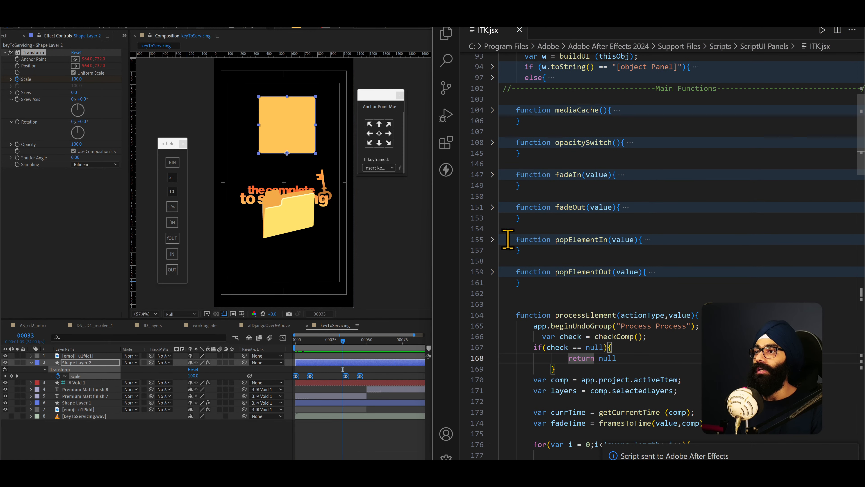
click(492, 239)
click(492, 240)
scroll(537, 282, down, 5)
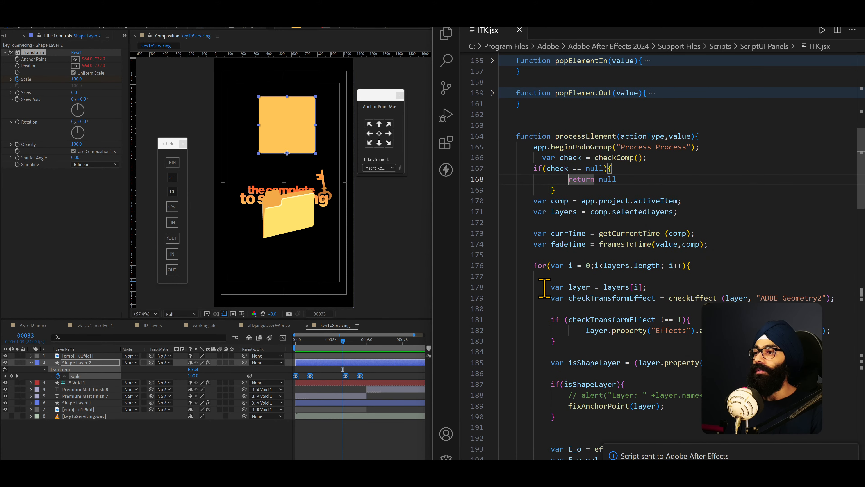
scroll(544, 288, down, 2)
scroll(547, 259, up, 7)
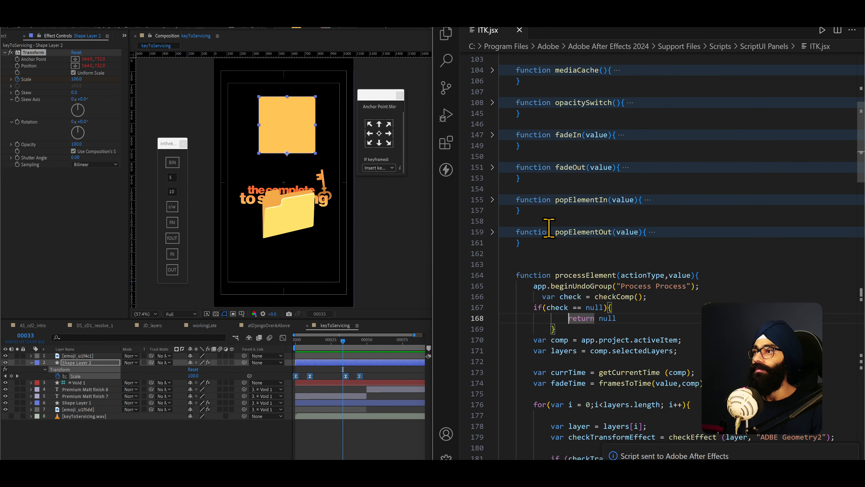
click(492, 200)
scroll(512, 230, up, 2)
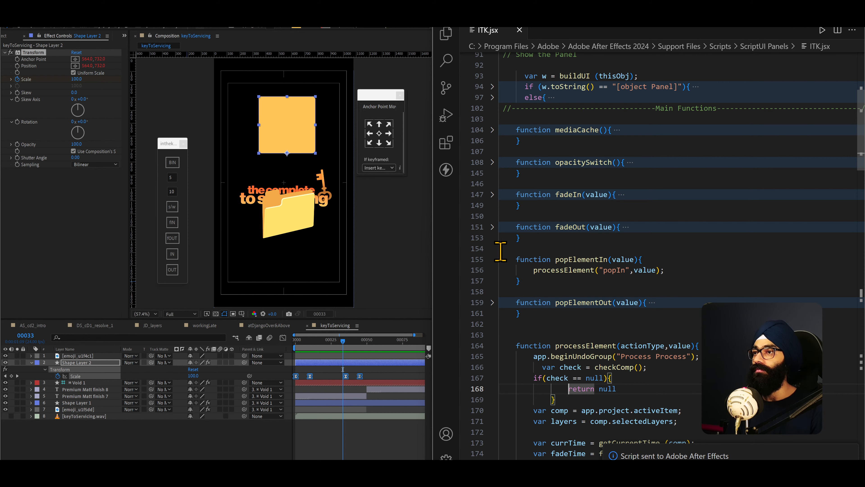
click(493, 259)
scroll(542, 300, down, 10)
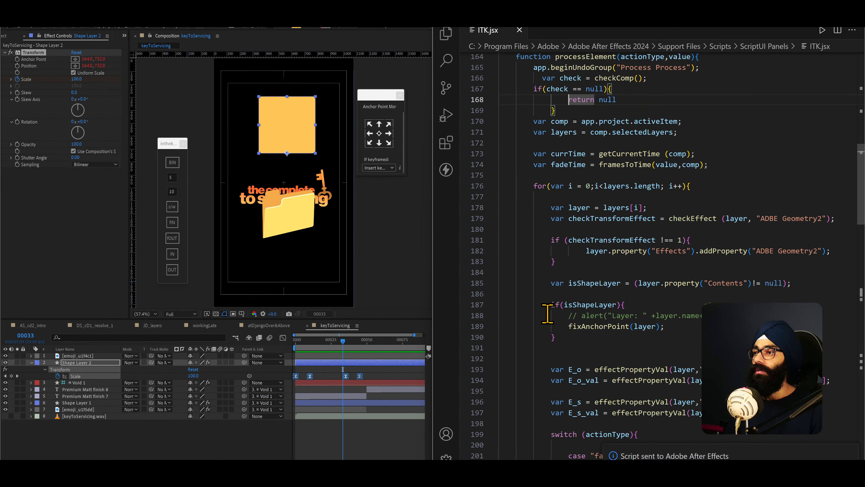
scroll(566, 300, down, 6)
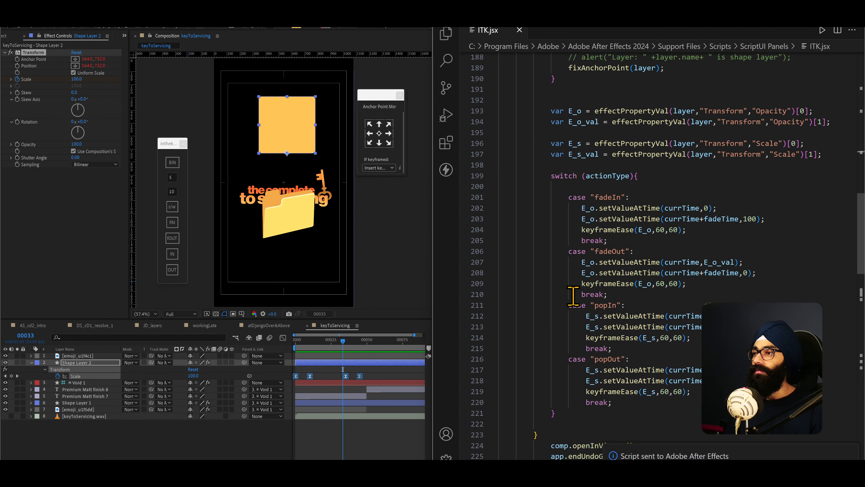
- Highlight the keyframeEase call in the fadeIn case and select Shape Layer 2's Scale keyframes to point out the easing
drag(579, 229, 687, 231)
click(375, 373)
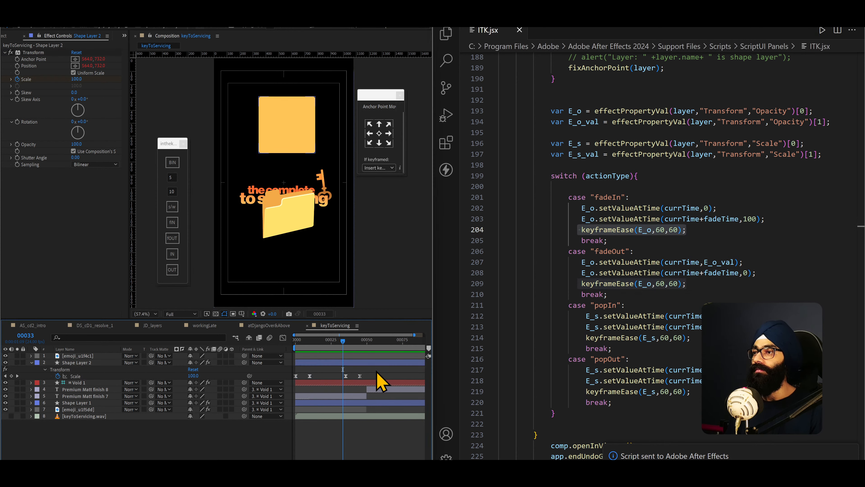
drag(312, 378, 213, 397)
scroll(555, 256, up, 14)
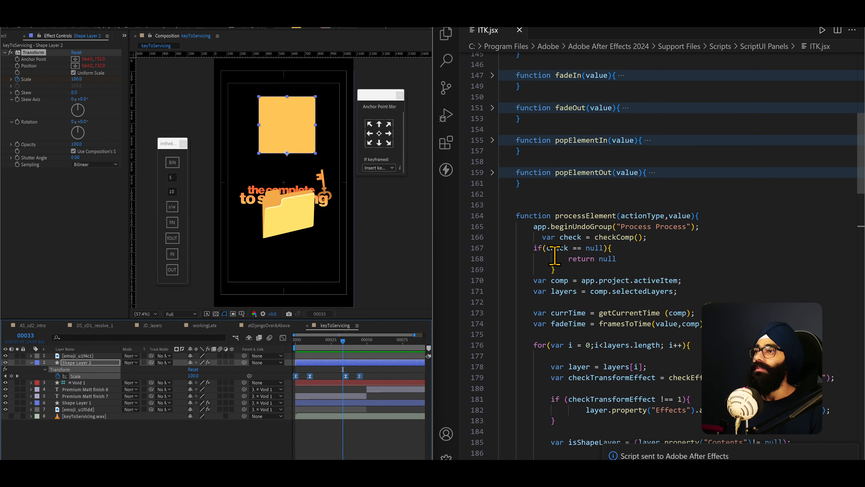
- Switch to the ITK'24 page in Notion and examine the ITK notes under Vlog#42_02/01/2025, with one return to After Effects
key(alt+Tab)
mouse_move(560, 268)
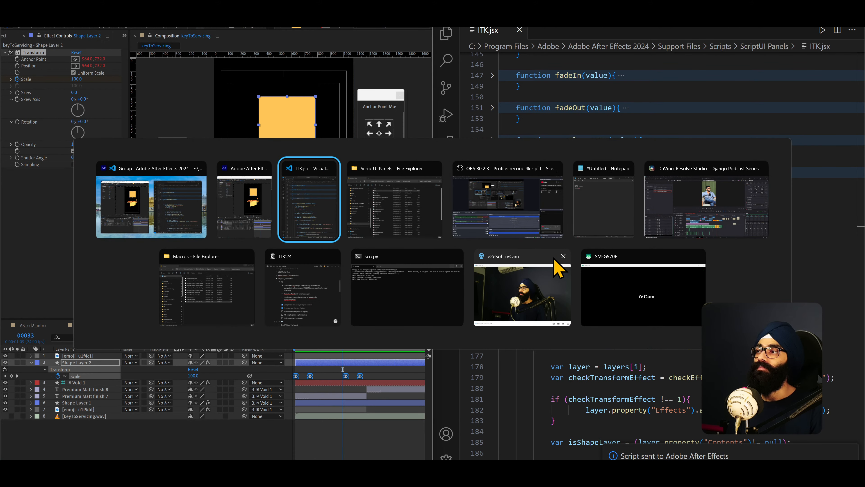
click(282, 286)
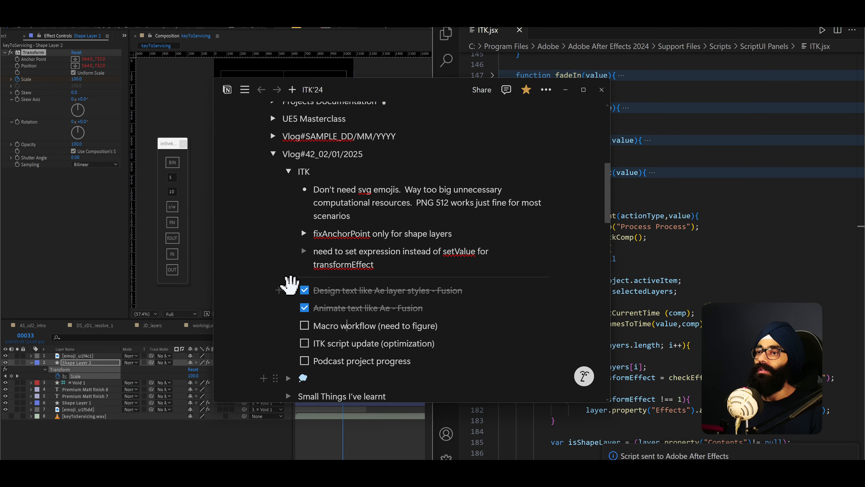
scroll(391, 326, down, 3)
scroll(384, 271, up, 3)
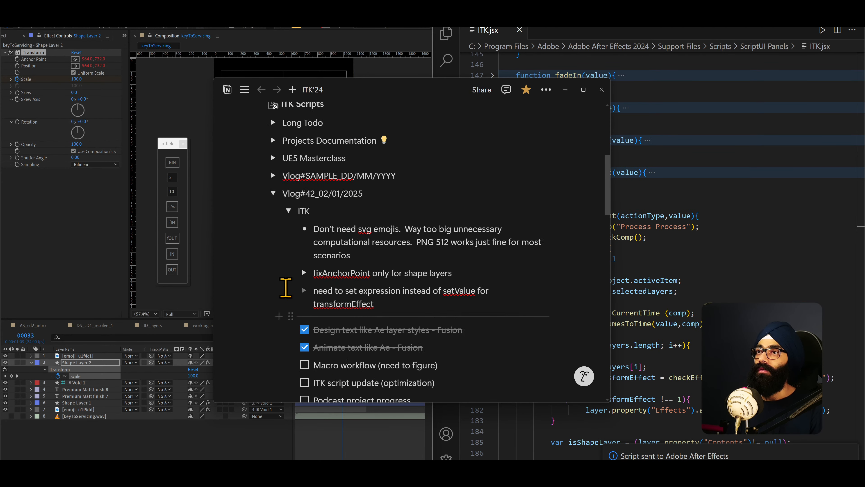
key(alt+Tab)
mouse_move(335, 341)
mouse_down()
mouse_move(286, 341)
mouse_move(331, 342)
mouse_up()
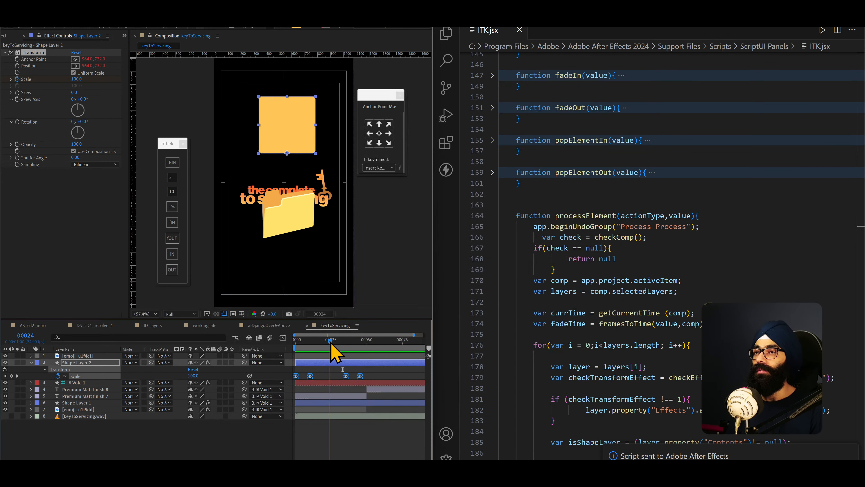
key(alt+Tab)
scroll(301, 246, down, 1)
scroll(302, 273, up, 3)
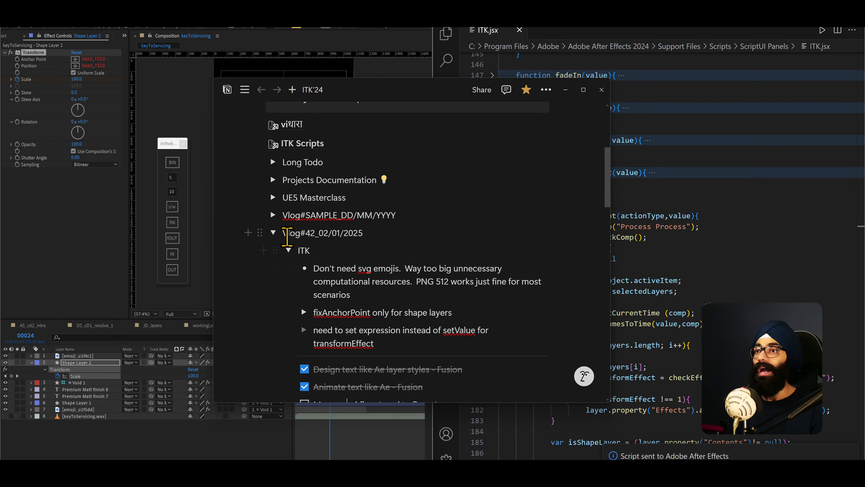
- Collapse Vlog#42_02/01/2025 and expand the propertyIndexMap note under Vlog#41_01/01/2025
click(273, 233)
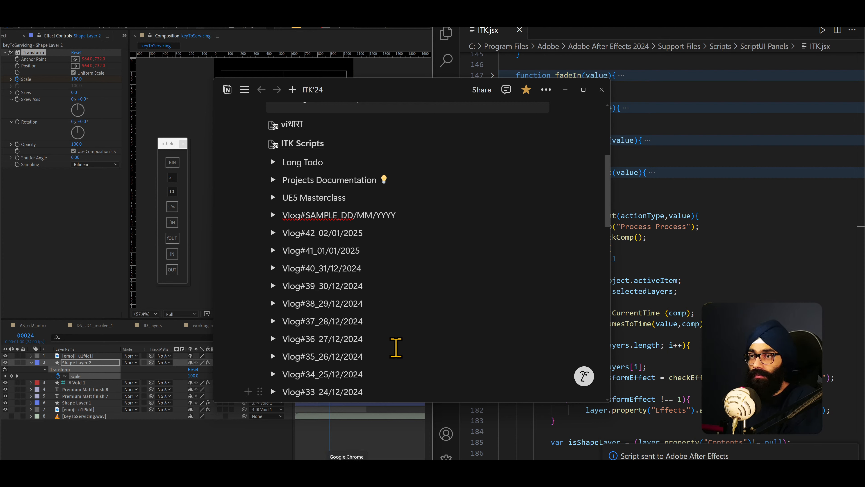
scroll(398, 263, up, 3)
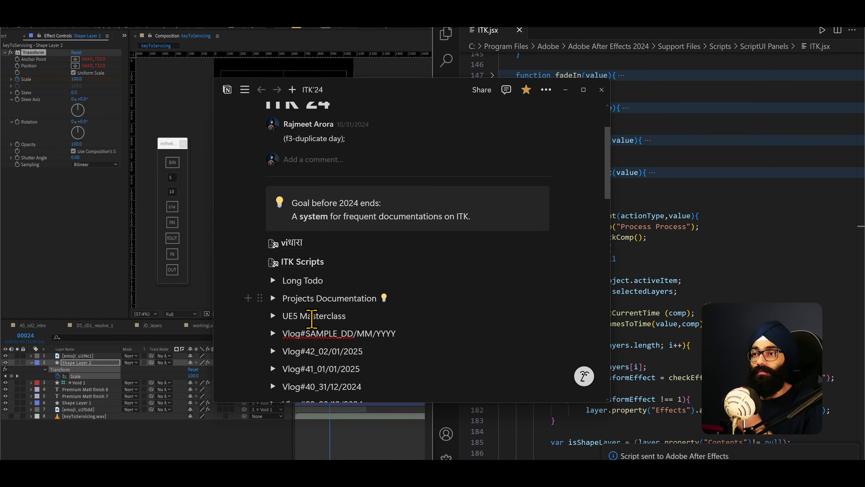
scroll(305, 324, down, 3)
click(273, 290)
scroll(290, 286, down, 3)
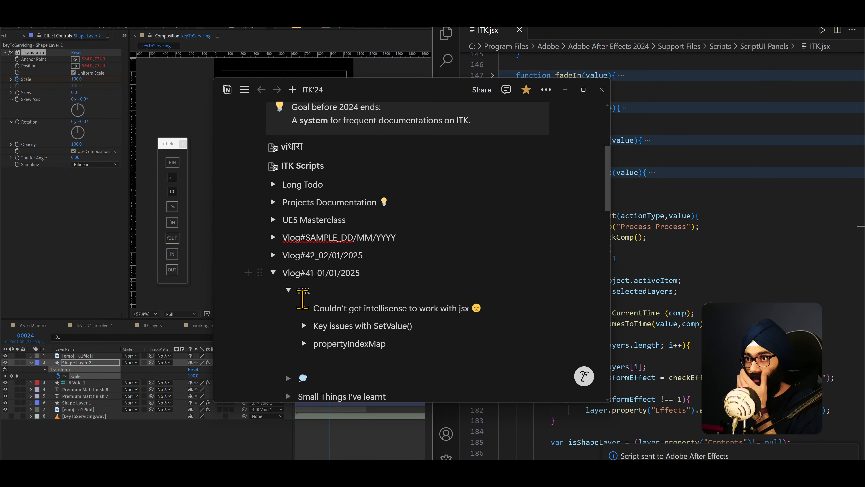
click(304, 242)
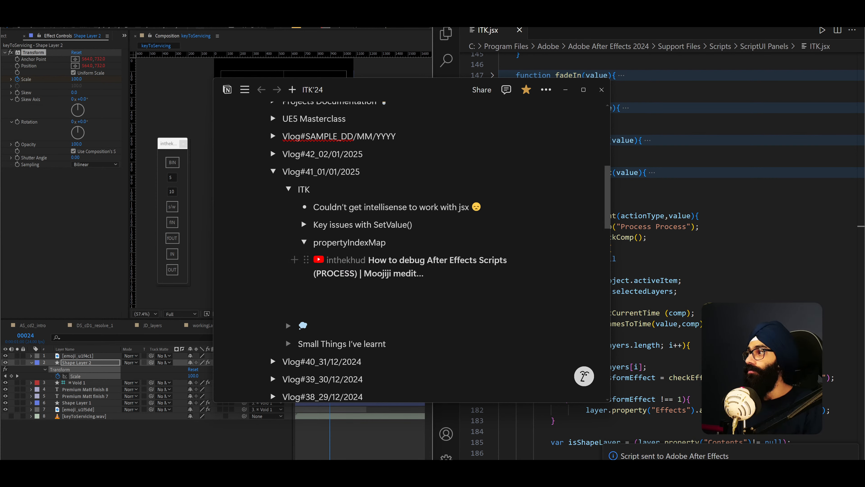
- Bring up the "How to debug After Effects Scripts (PROCESS)" video in a maximized Chrome window and jump to 7:20
drag(864, 143, 212, 122)
double_click(241, 124)
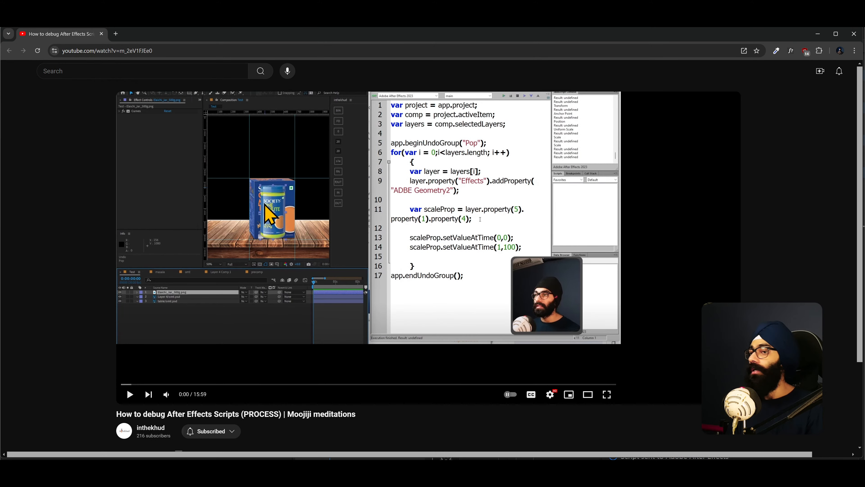
click(245, 384)
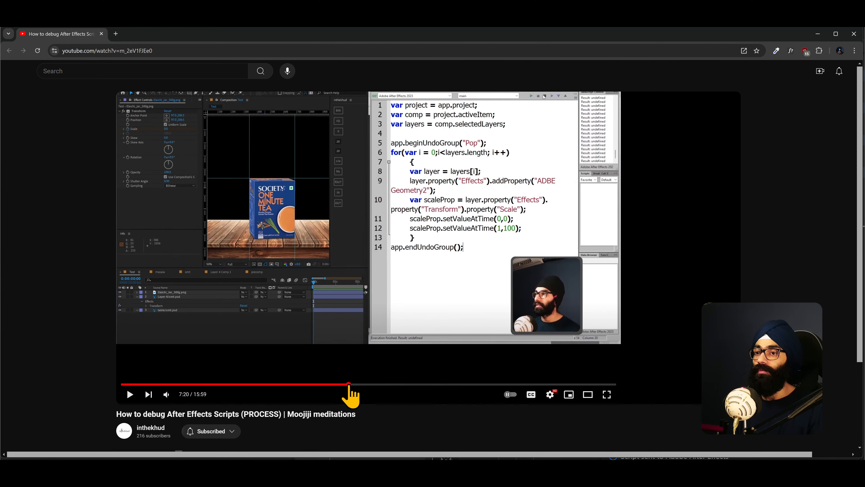
click(348, 384)
- Highlight the video's title and skim forward through 7:52 and 10:22 to 12:24 to find the property index explanation
drag(117, 413, 278, 414)
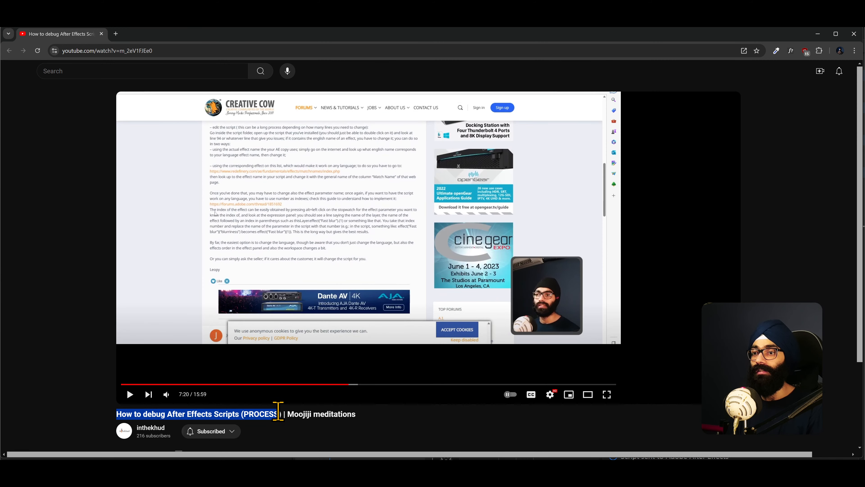
click(230, 414)
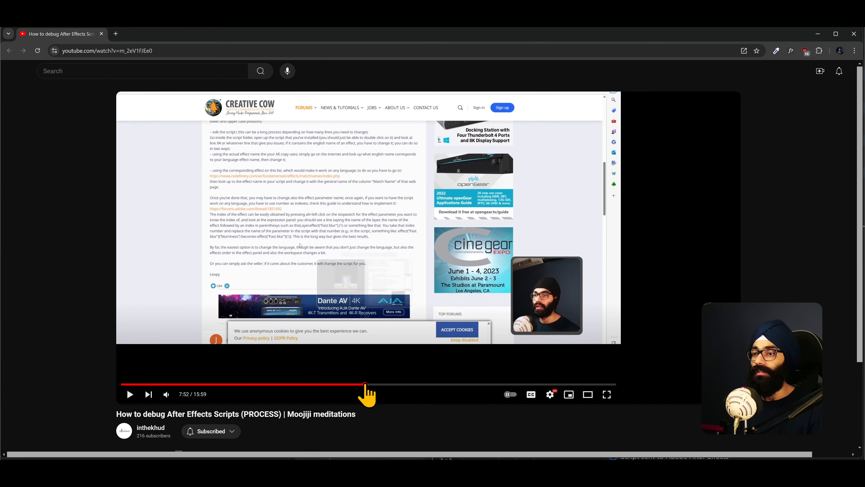
drag(366, 384, 441, 397)
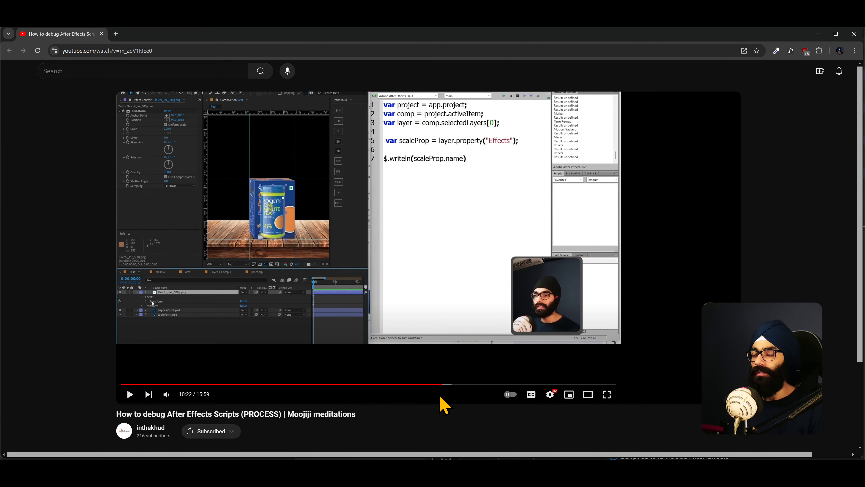
click(482, 385)
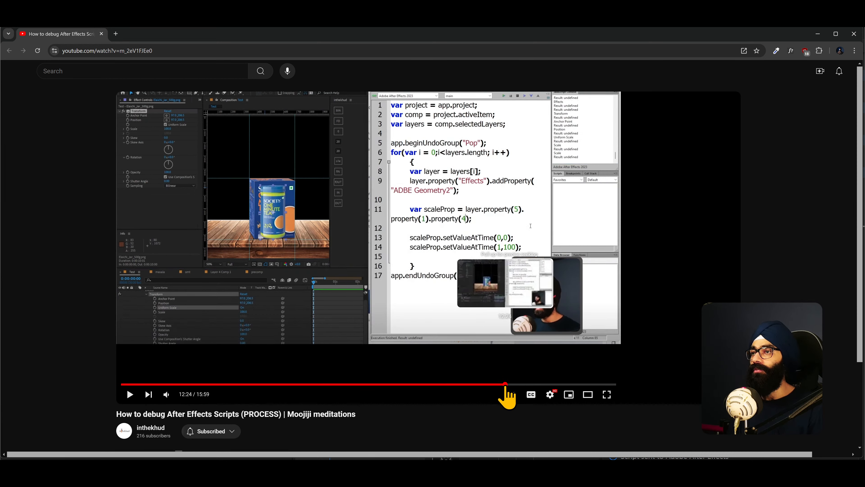
- Advance the debugging video to 12:58 and switch to ITK.jsx in Visual Studio Code
click(506, 385)
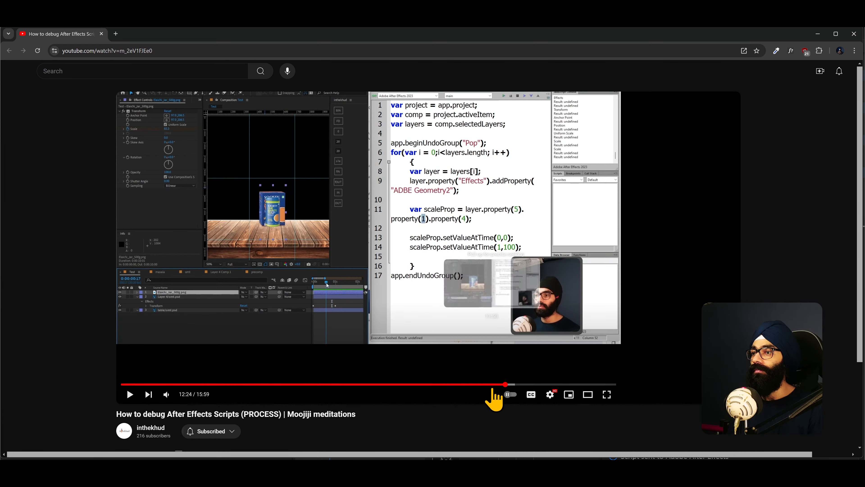
click(523, 384)
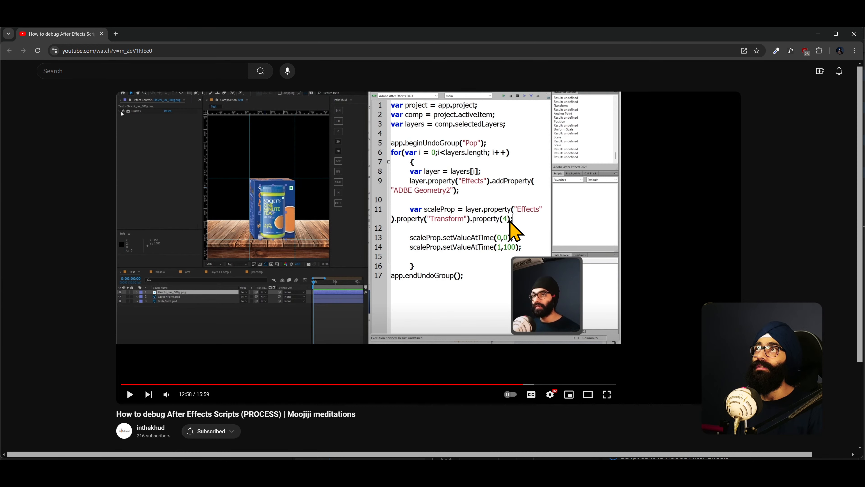
key(alt+Tab)
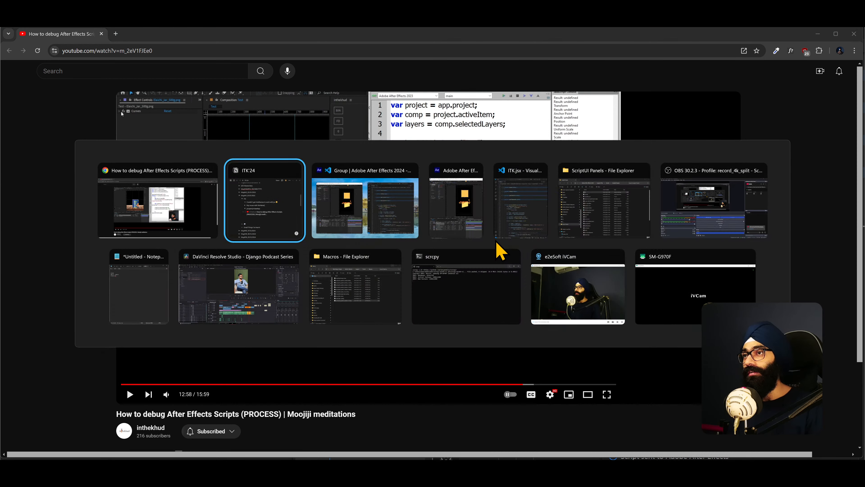
click(499, 232)
- Look through processElement and the General Functions section, and collapse the fixAnchorPoint function
scroll(542, 341, down, 5)
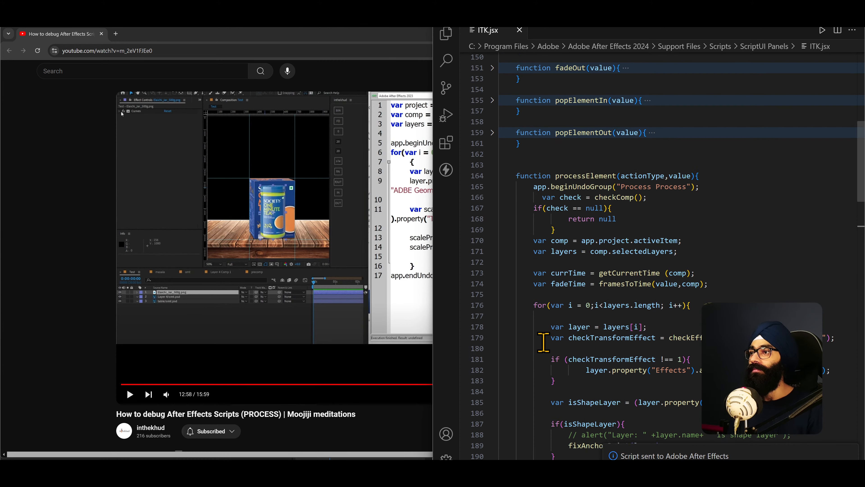
scroll(547, 363, down, 10)
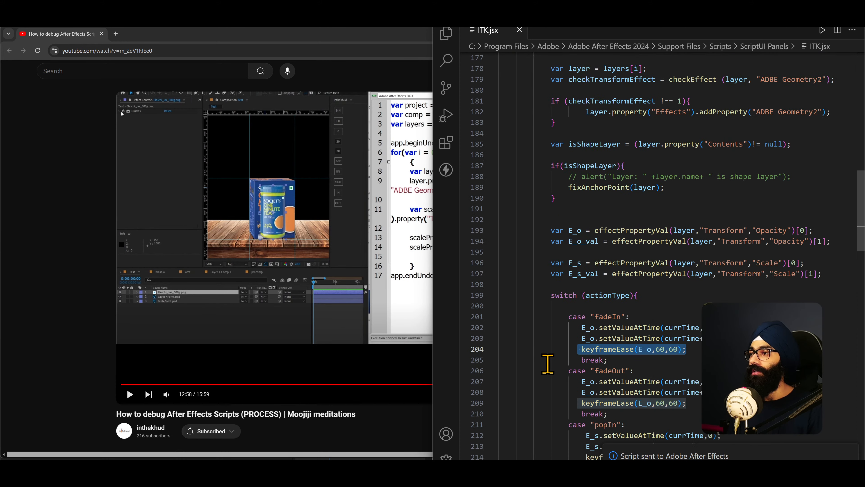
scroll(547, 366, up, 19)
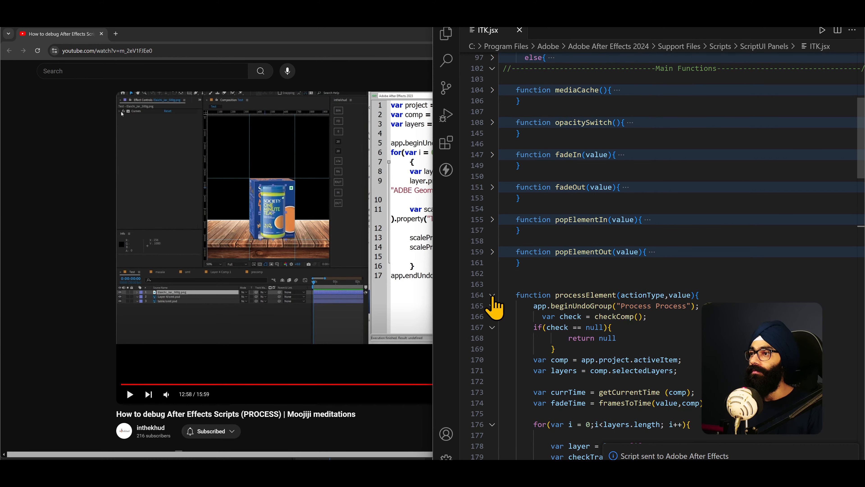
scroll(587, 385, down, 15)
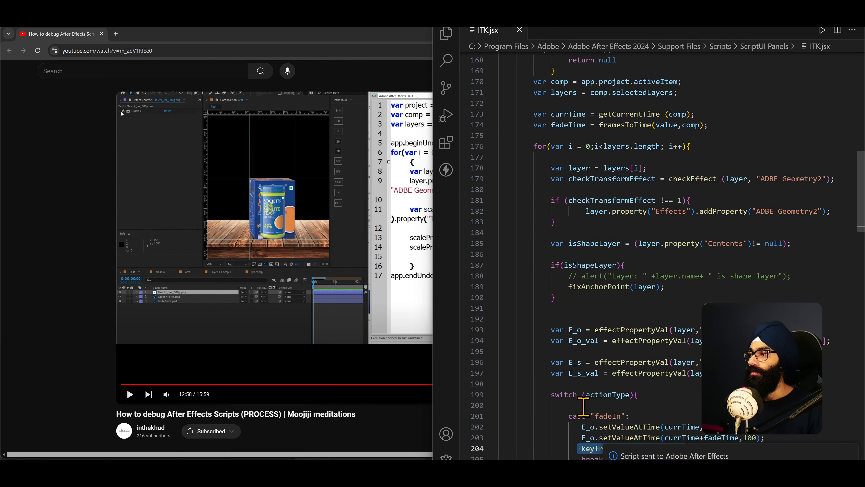
scroll(575, 405, down, 4)
scroll(573, 402, up, 2)
scroll(569, 400, down, 4)
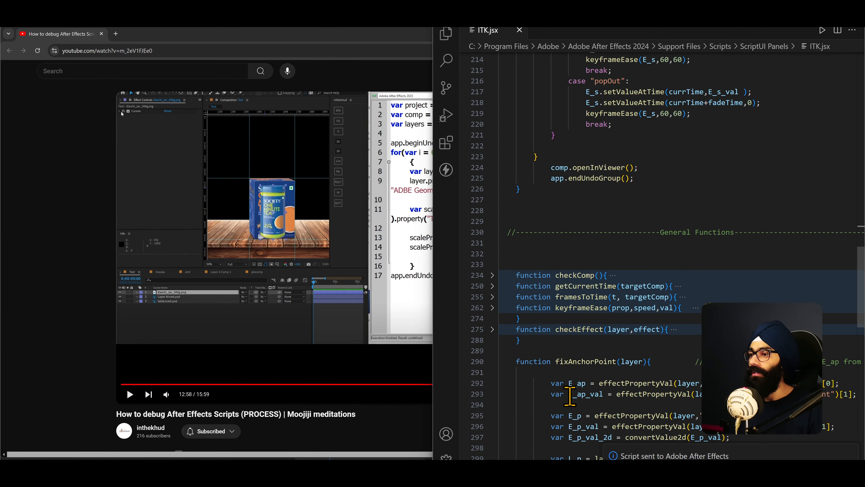
scroll(565, 398, down, 4)
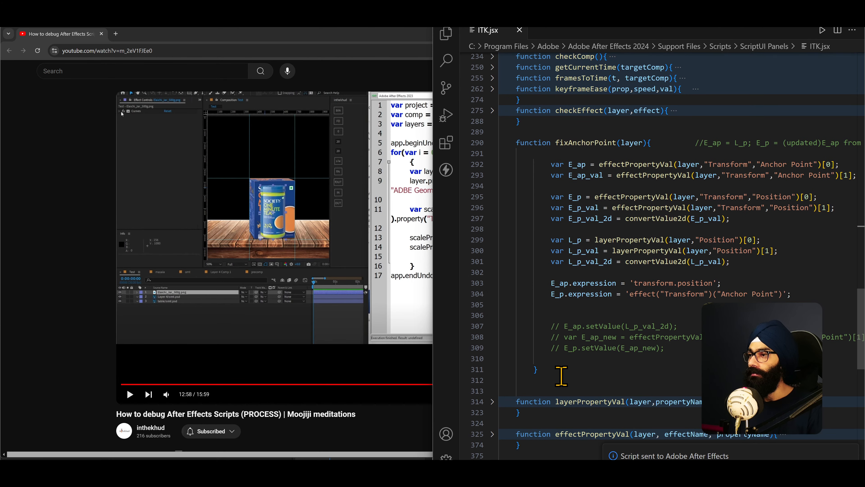
scroll(561, 375, up, 2)
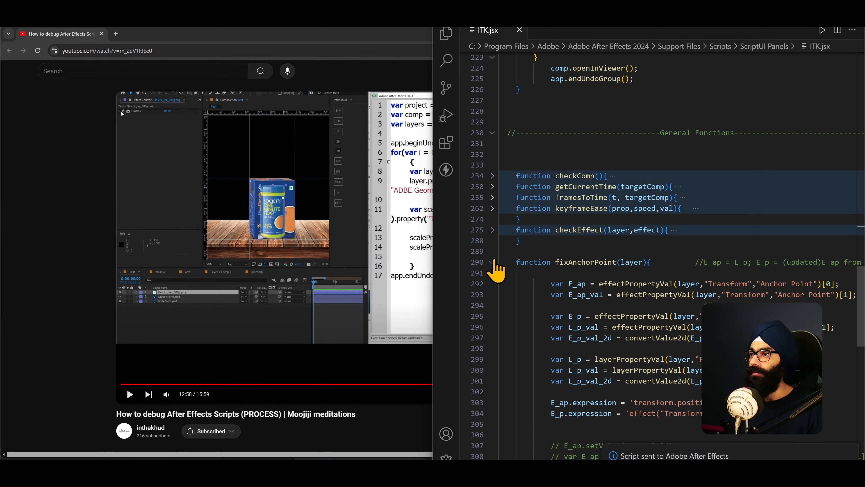
click(492, 262)
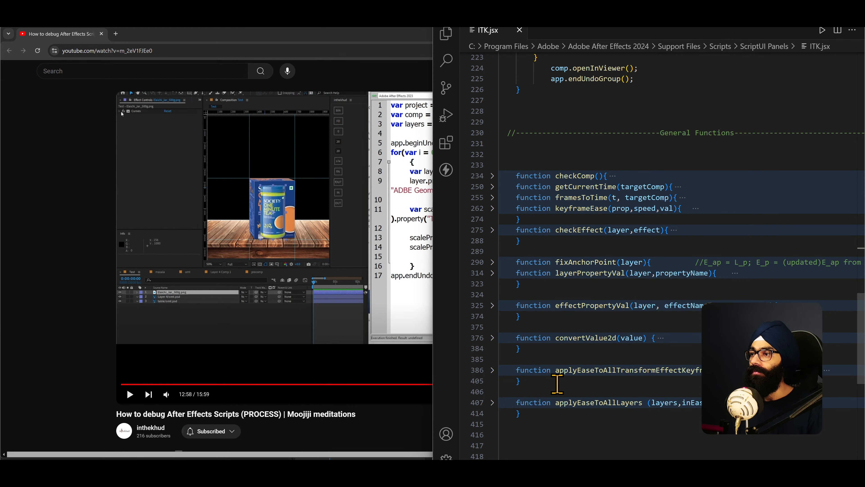
- Return to processElement and trace its shape layer check, fixAnchorPoint call and effectPropertyVal call for Opacity
scroll(559, 386, up, 12)
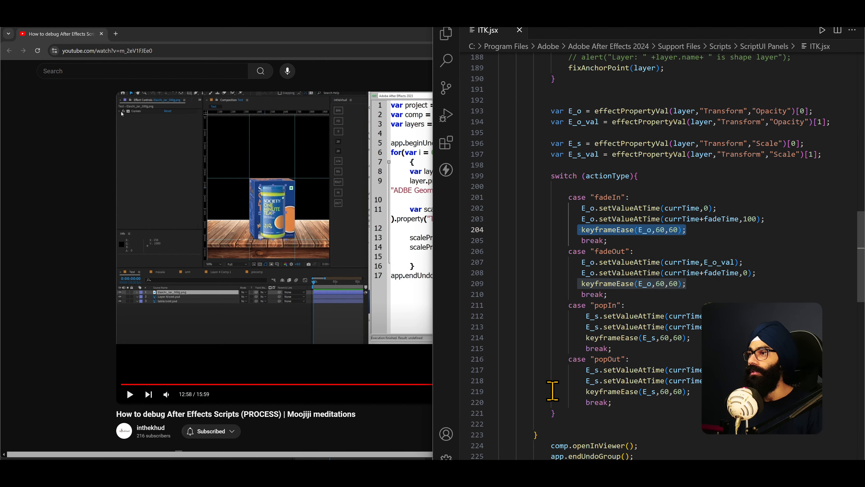
scroll(552, 391, up, 8)
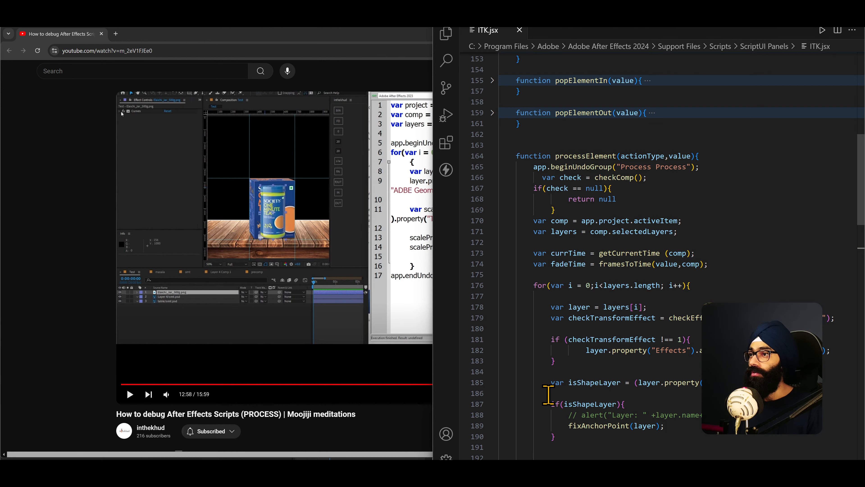
scroll(548, 395, up, 20)
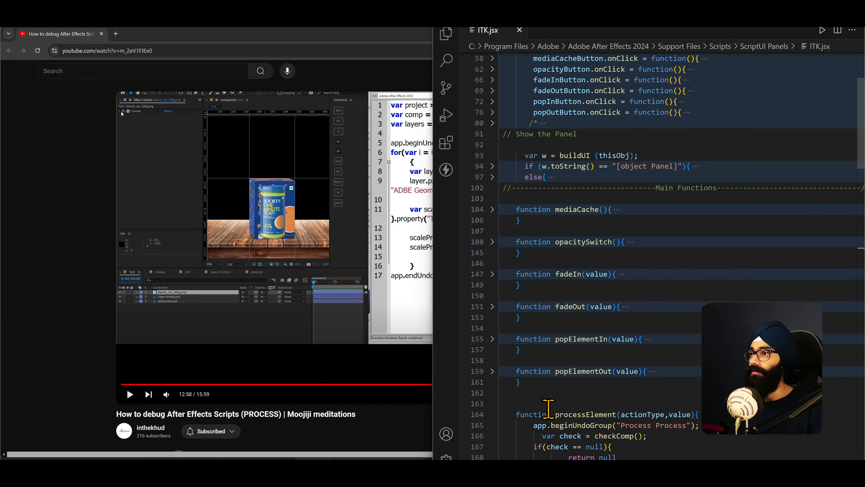
scroll(547, 409, down, 20)
scroll(547, 409, down, 8)
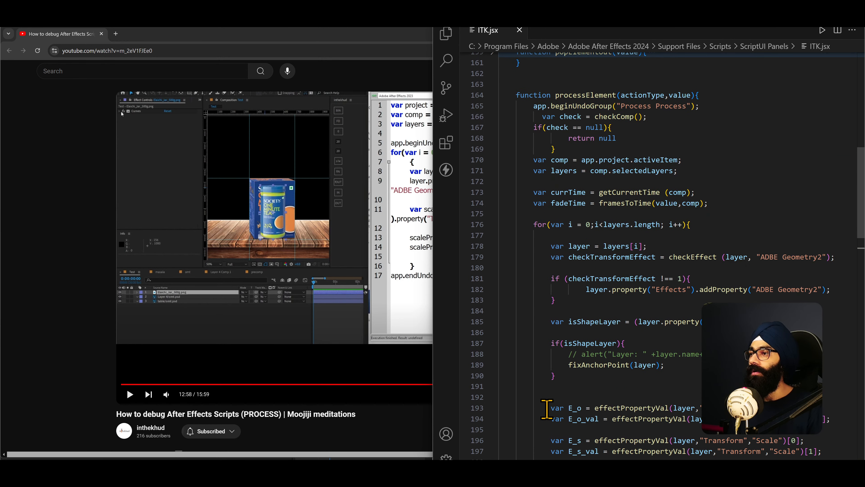
click(706, 242)
click(655, 285)
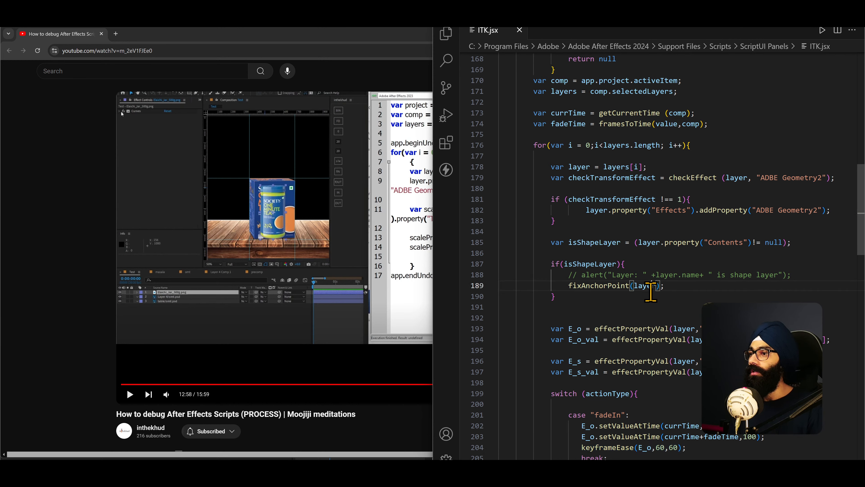
scroll(639, 322, down, 3)
click(732, 251)
click(630, 249)
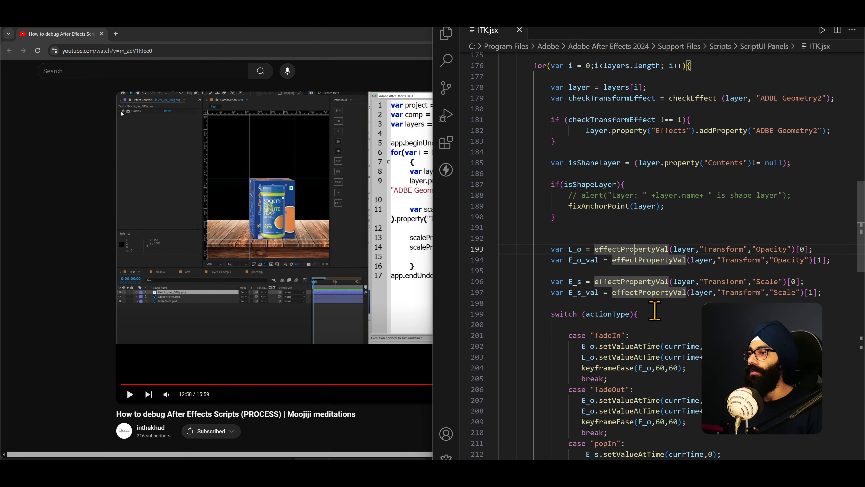
- Find the effectPropertyVal definition under General Functions and expand its code
scroll(622, 206, down, 2)
scroll(641, 211, down, 12)
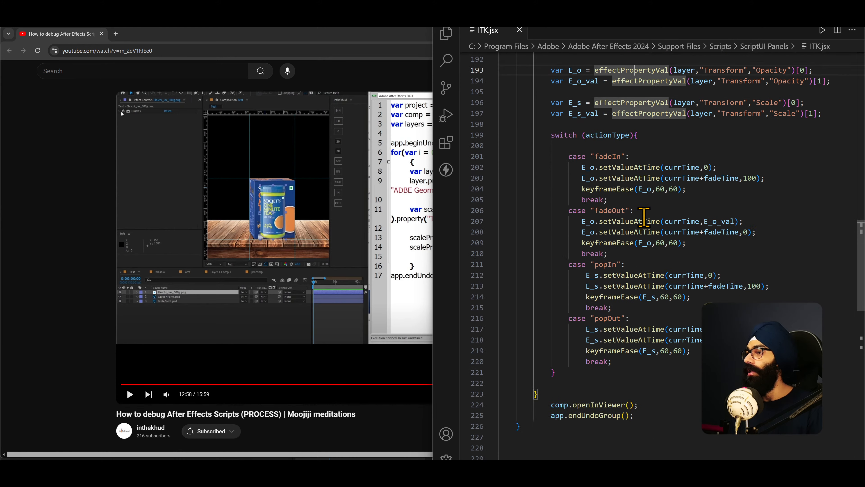
scroll(587, 300, down, 2)
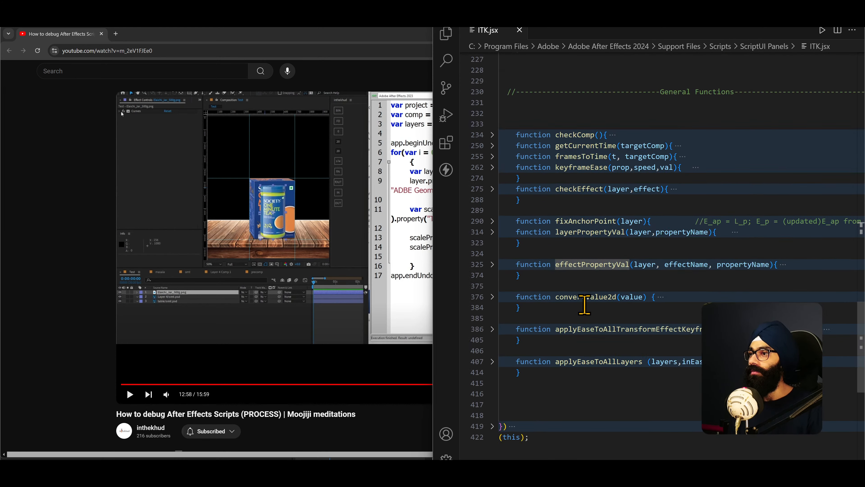
click(493, 264)
scroll(525, 305, down, 5)
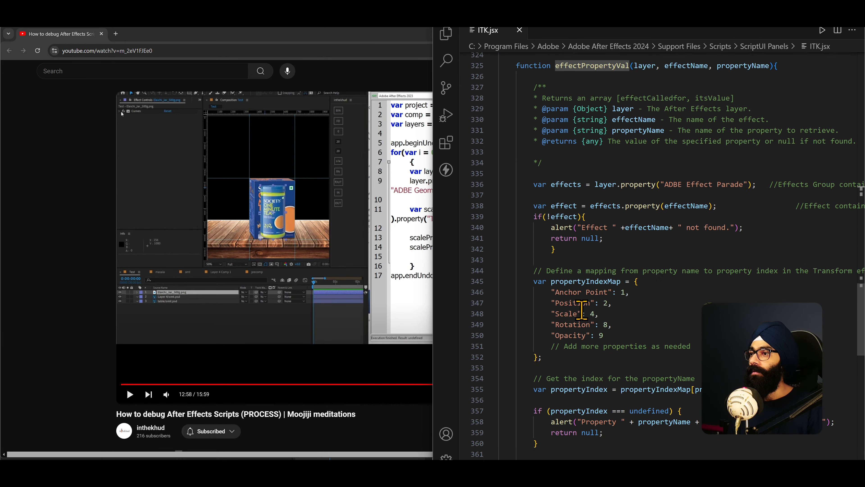
- Point out the "ADBE Effect Parade" line, the effectName lookup and the if(!effect) block in effectPropertyVal
click(612, 221)
drag(643, 223, 711, 223)
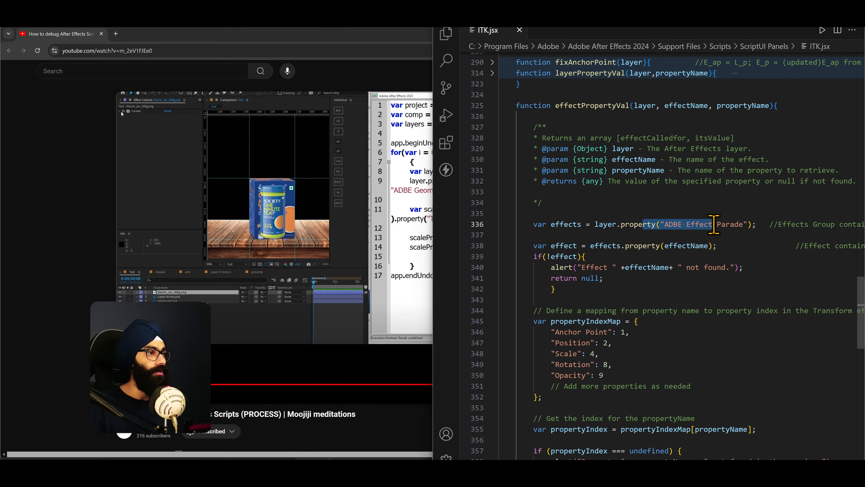
scroll(669, 227, down, 1)
click(559, 206)
click(643, 206)
scroll(608, 231, down, 1)
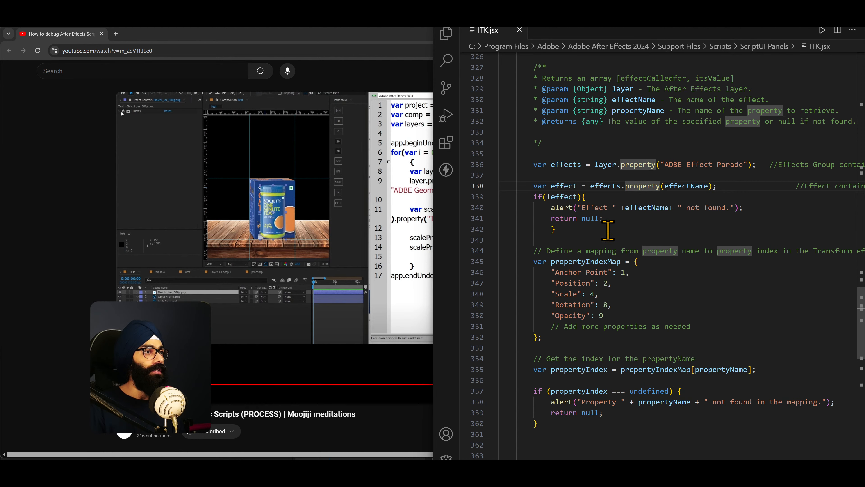
drag(557, 229, 526, 201)
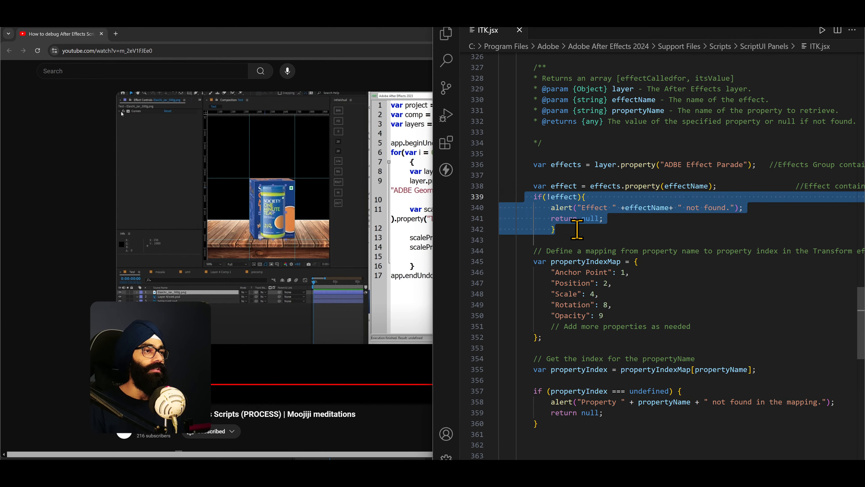
click(577, 229)
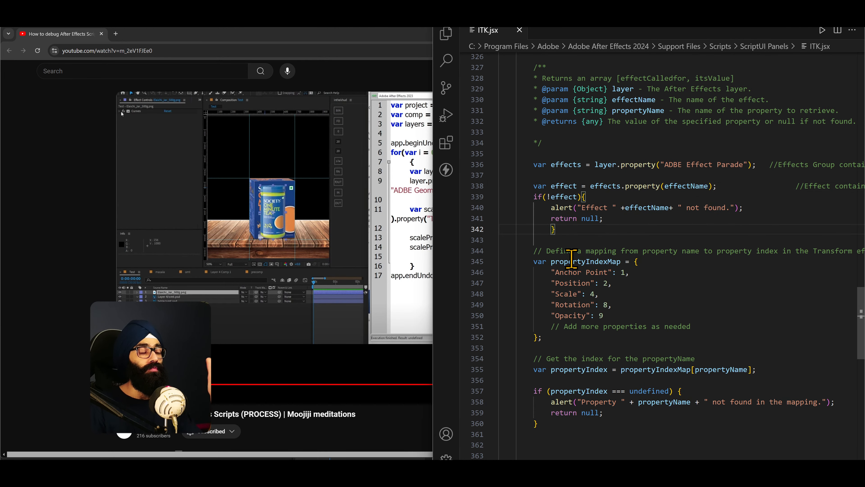
- Highlight the whole propertyIndexMap object and go through its entries from Anchor Point to Opacity
scroll(572, 259, down, 1)
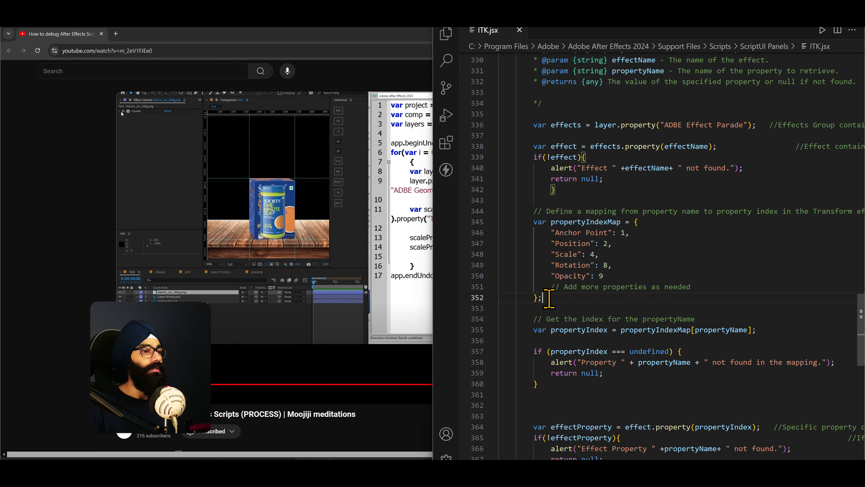
drag(549, 298, 534, 222)
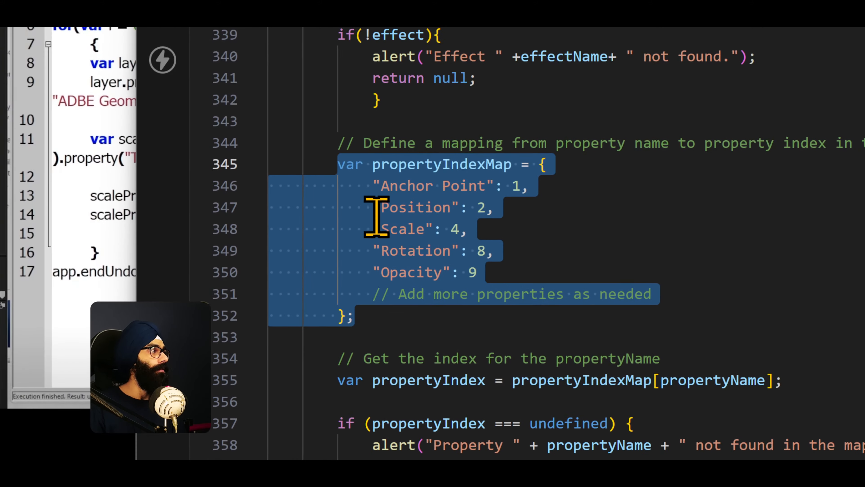
click(572, 234)
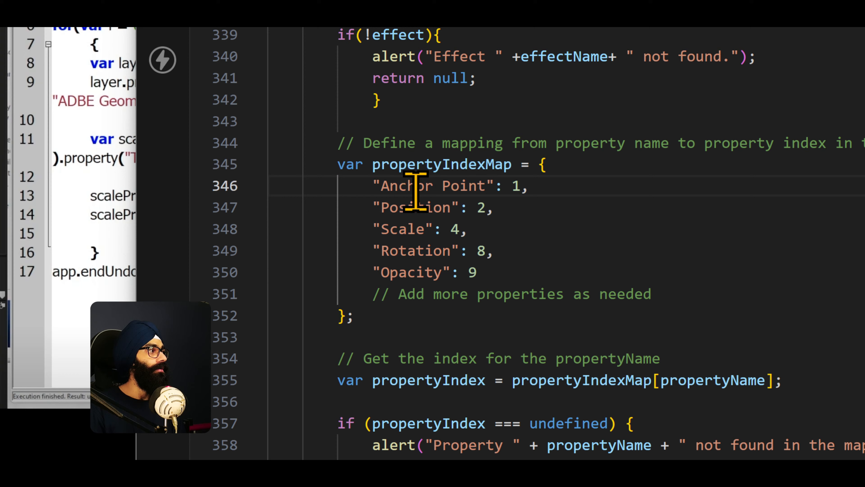
click(453, 202)
click(454, 223)
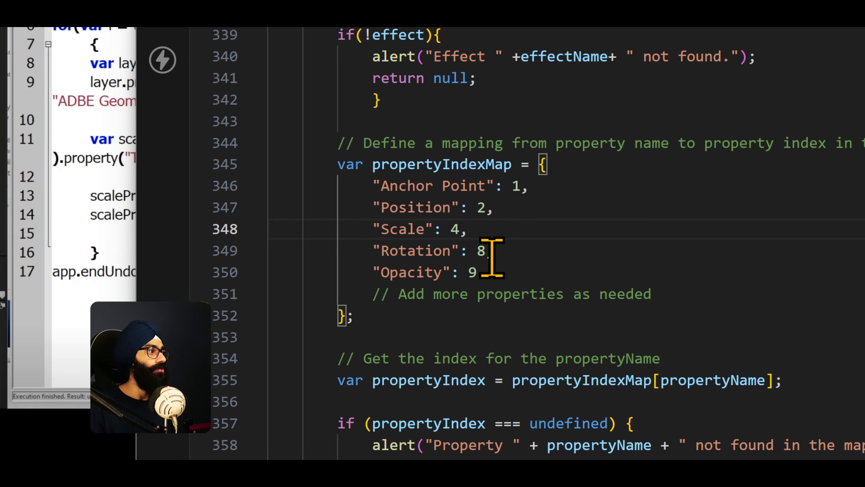
click(483, 272)
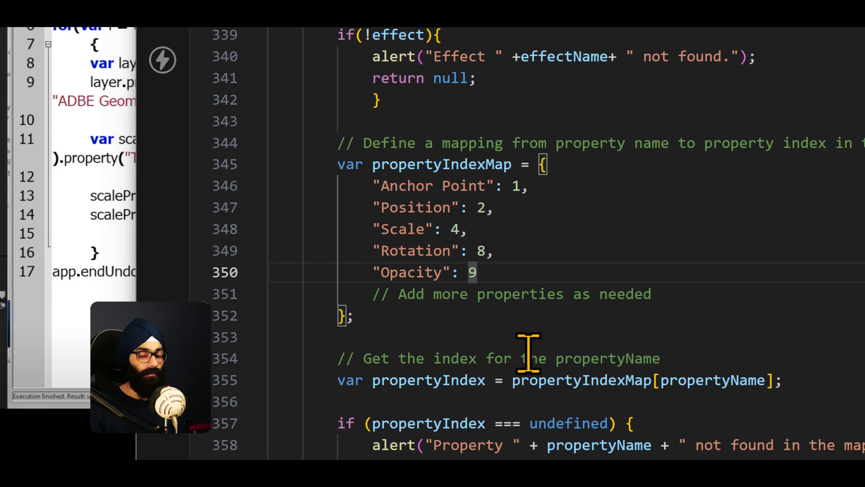
- Examine the propertyIndex lookup and effectProperty code below the map, and highlight the Scale entry
scroll(511, 395, down, 3)
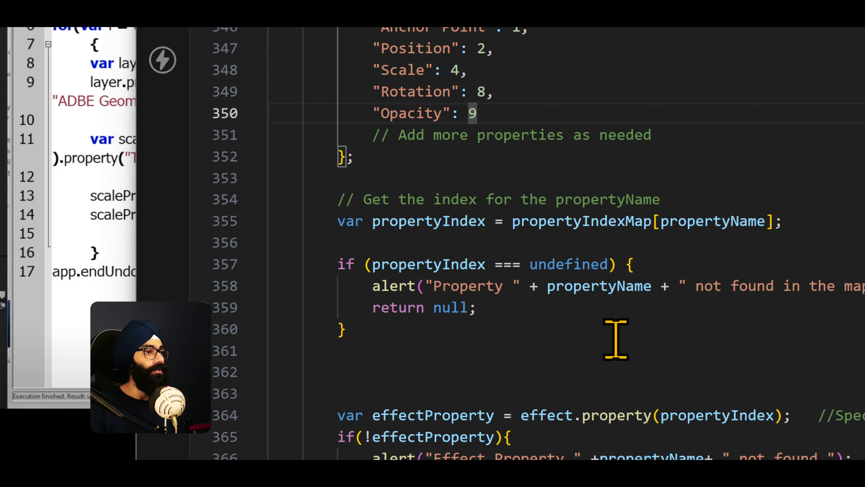
scroll(600, 342, down, 1)
scroll(596, 341, up, 1)
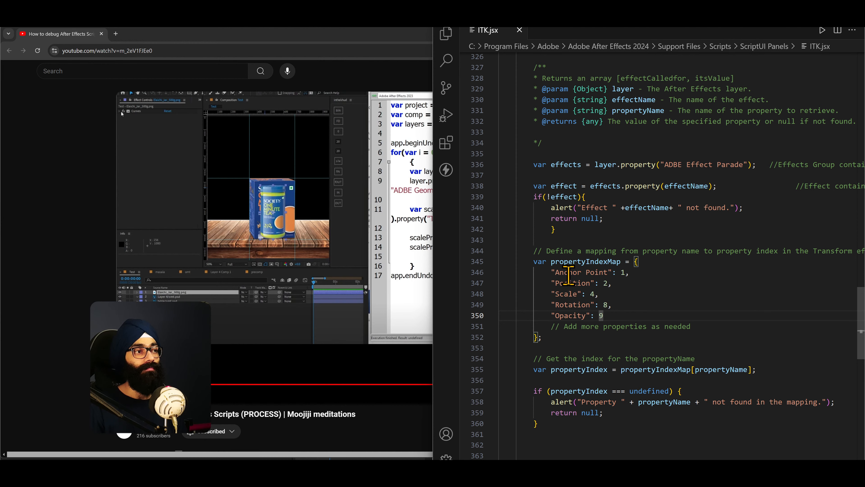
drag(569, 275, 558, 293)
click(596, 301)
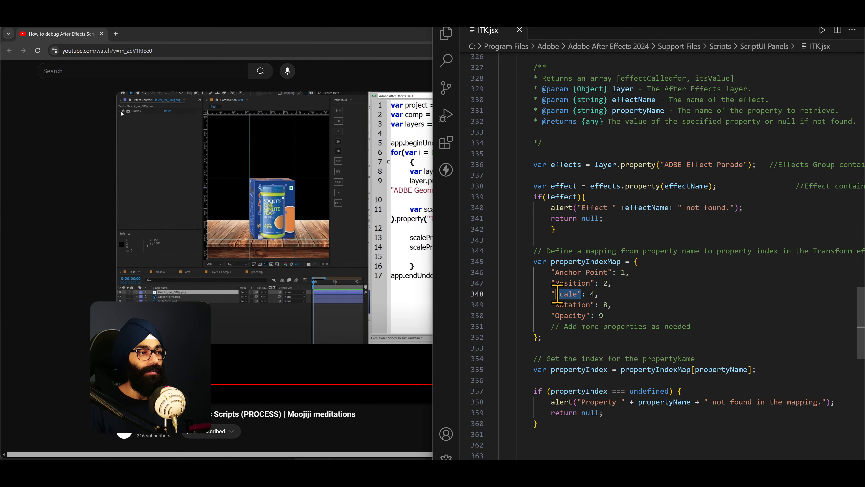
- Mark the propertyName parameter of effectPropertyVal and go back to the function's calls in processElement
scroll(557, 293, up, 5)
click(744, 204)
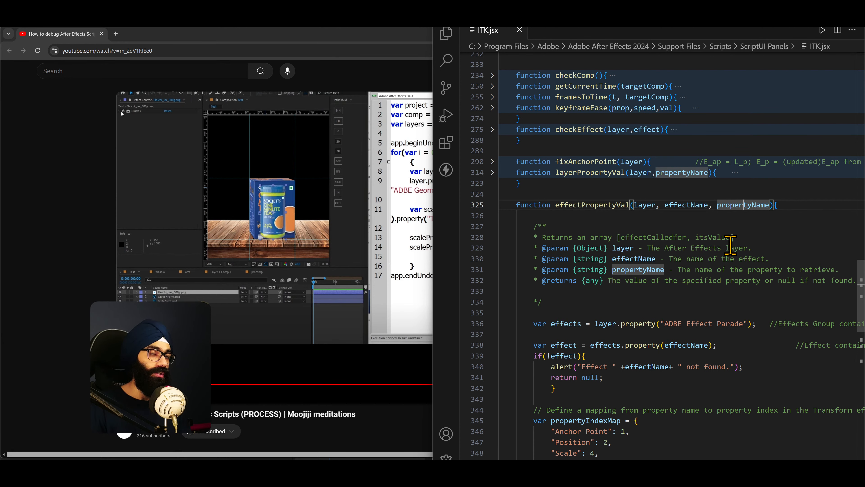
scroll(731, 244, up, 15)
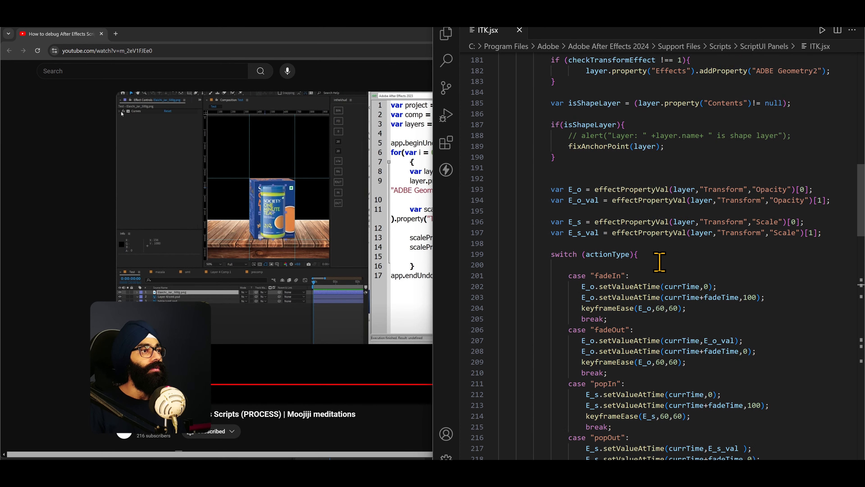
scroll(659, 261, up, 2)
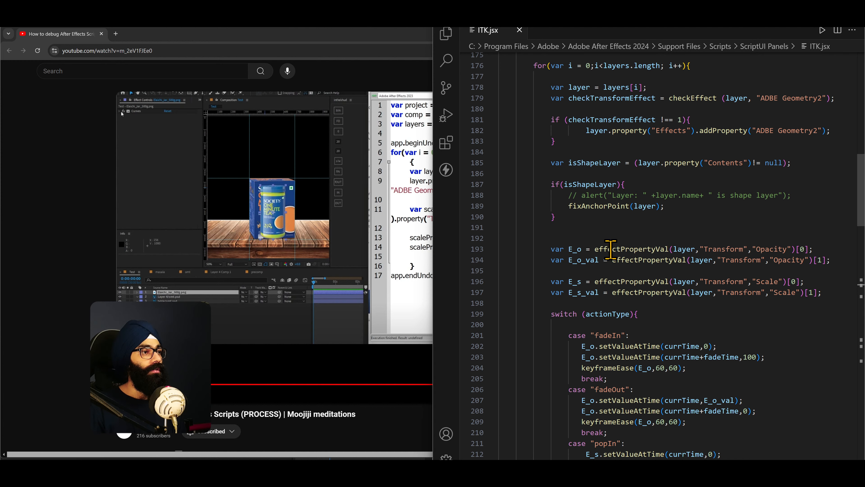
- Point out the effectPropertyVal calls on the E_o and E_s lines and their Opacity and Scale arguments
click(652, 249)
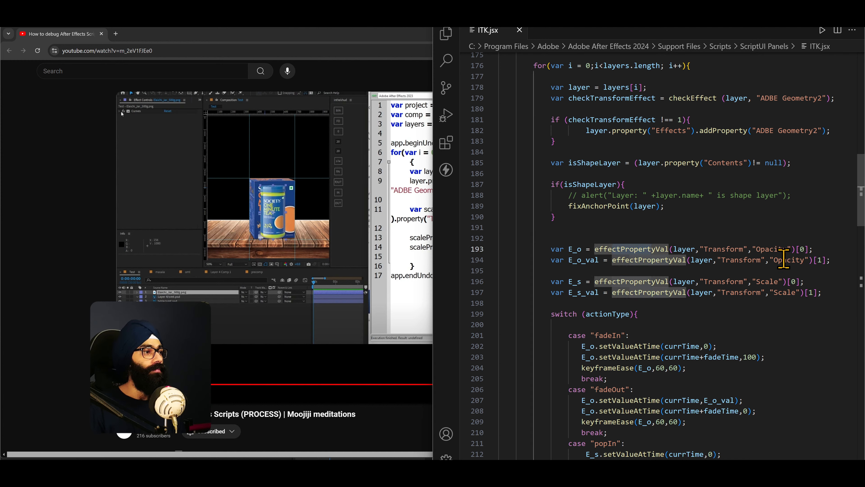
click(784, 259)
click(621, 283)
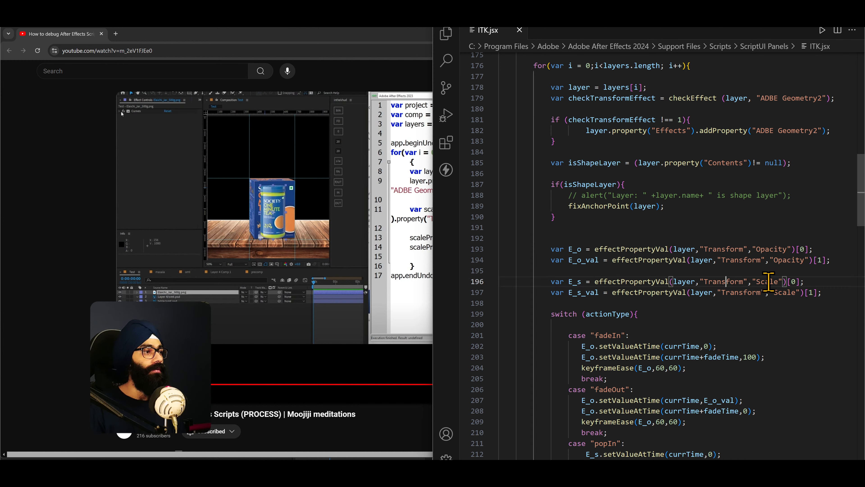
click(780, 282)
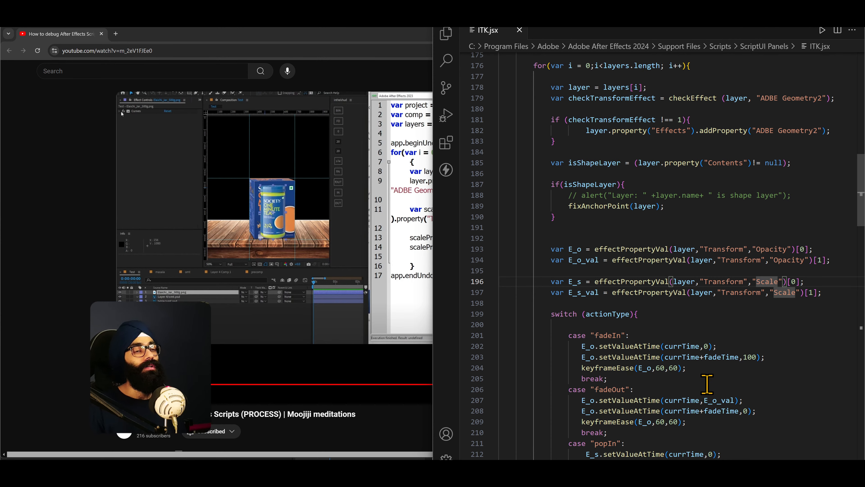
- Bring up the ITK'24 notes in Notion, return to ITK.jsx and highlight the effectPropertyVal calls again
key(alt+Tab)
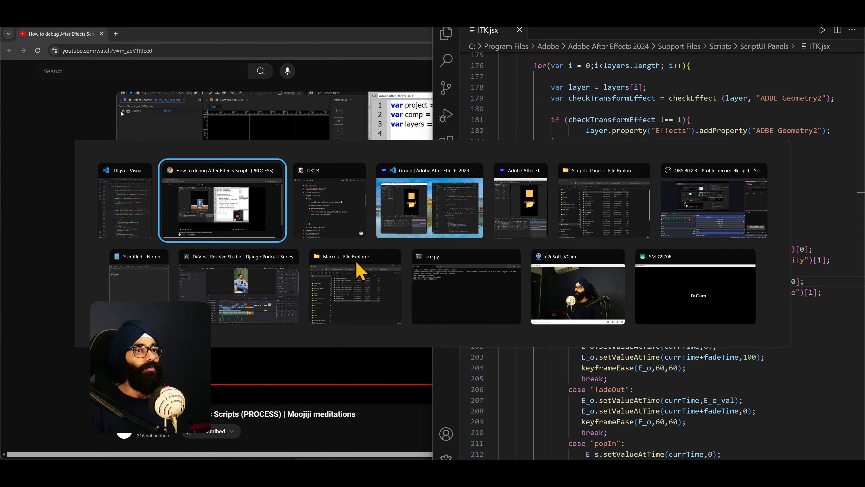
key(alt+Tab)
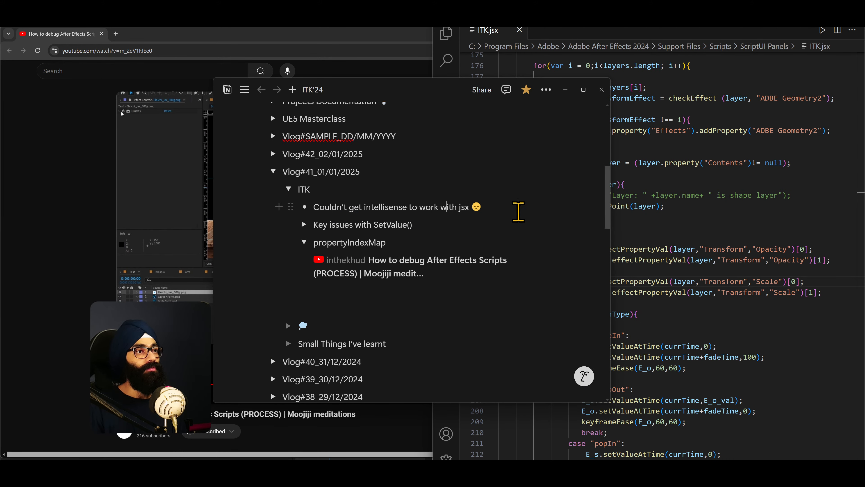
click(688, 220)
double_click(634, 249)
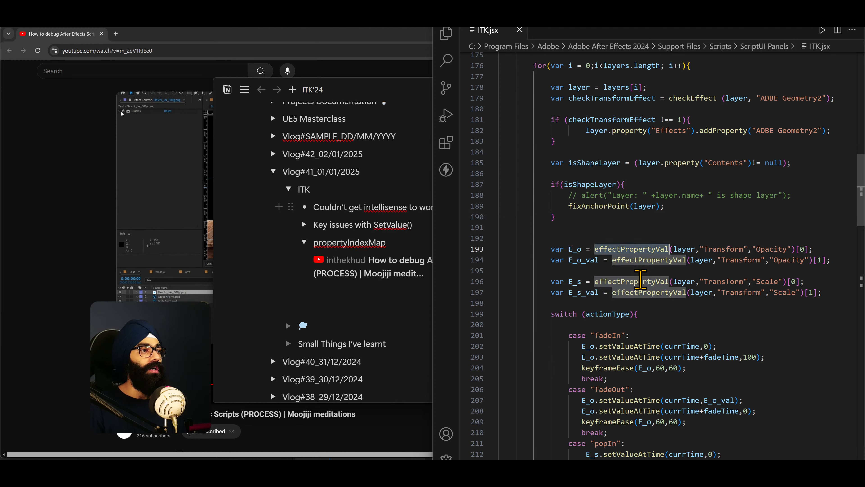
click(627, 227)
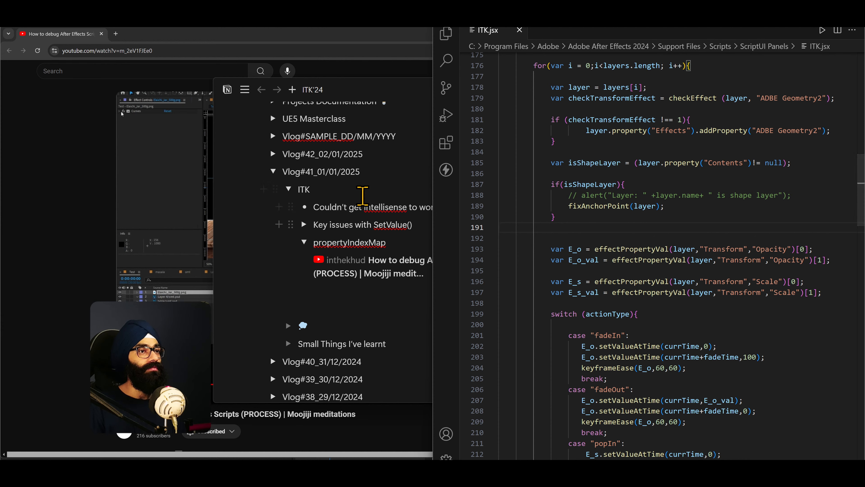
- In the ITK'24 notes, collapse ITK under Vlog#41_01/01/2025, expand Vlog#42_02/01/2025 and go through its points and checklist
scroll(272, 308, up, 3)
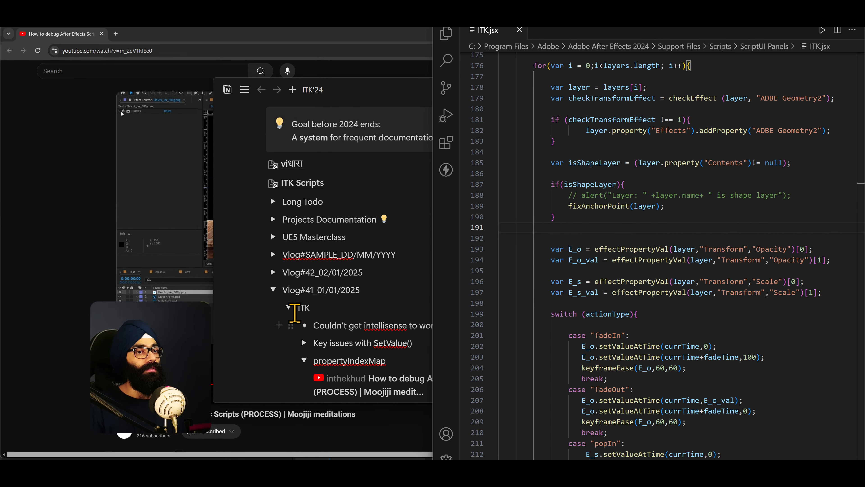
click(289, 307)
click(273, 272)
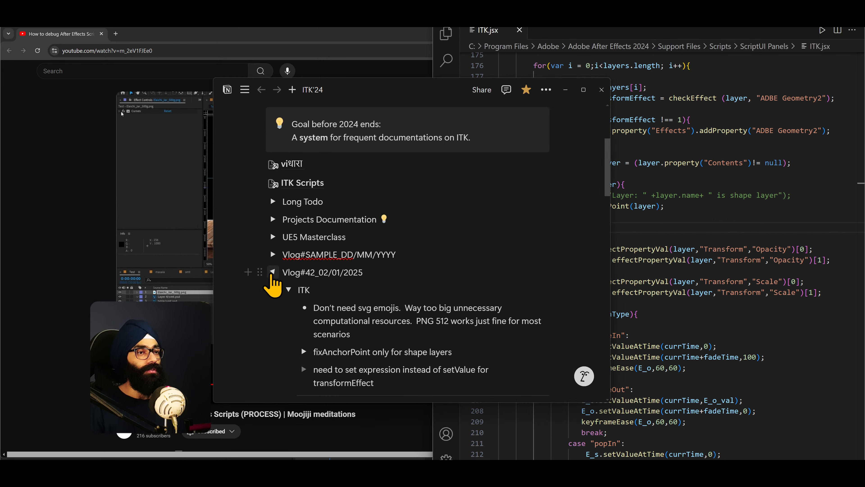
scroll(428, 333, down, 5)
scroll(427, 333, up, 1)
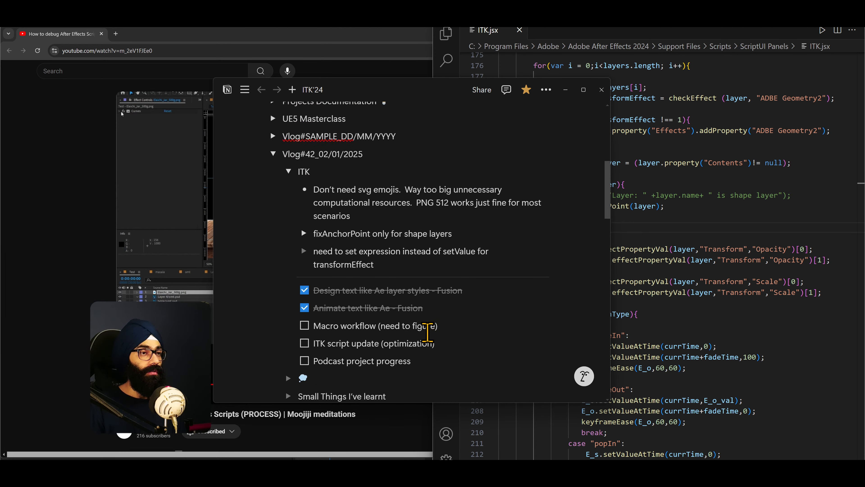
scroll(428, 332, down, 2)
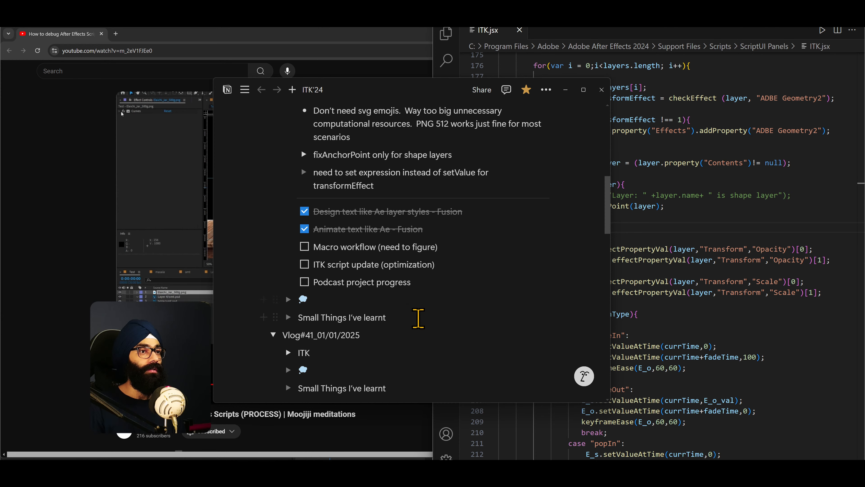
- Switch to DaVinci Resolve, enlarge the viewer, play the start of AS_cd2_clientServicing_edited and return the playhead to 00:00:00:00
key(alt+Tab)
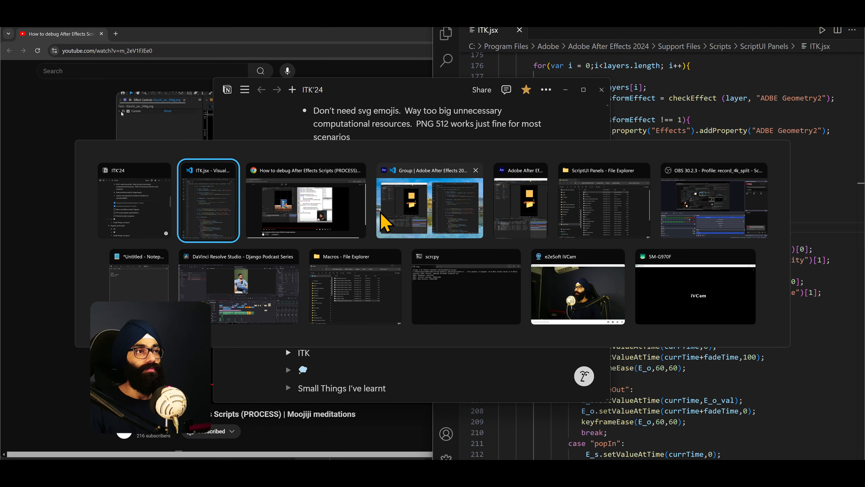
click(391, 212)
key(alt+Tab)
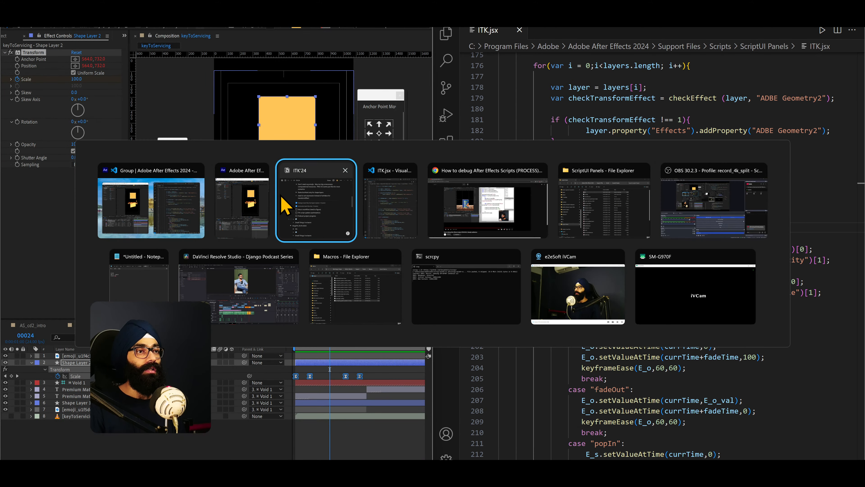
click(223, 308)
drag(414, 300, 280, 304)
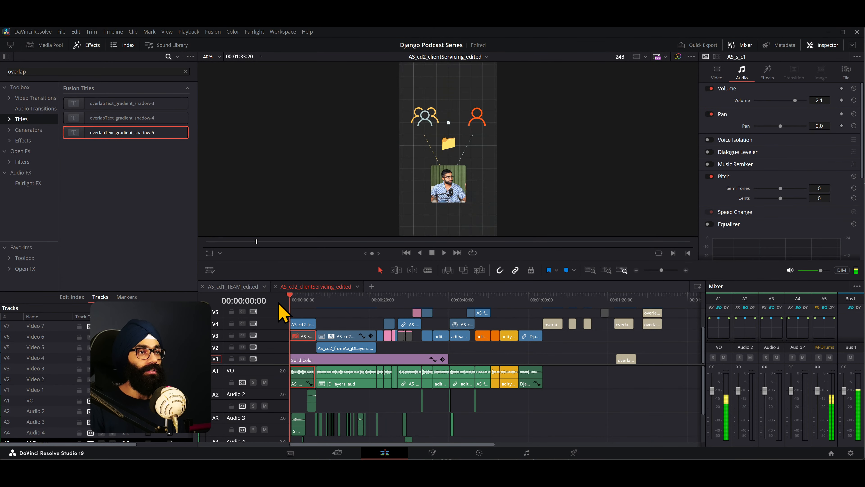
drag(420, 282, 411, 341)
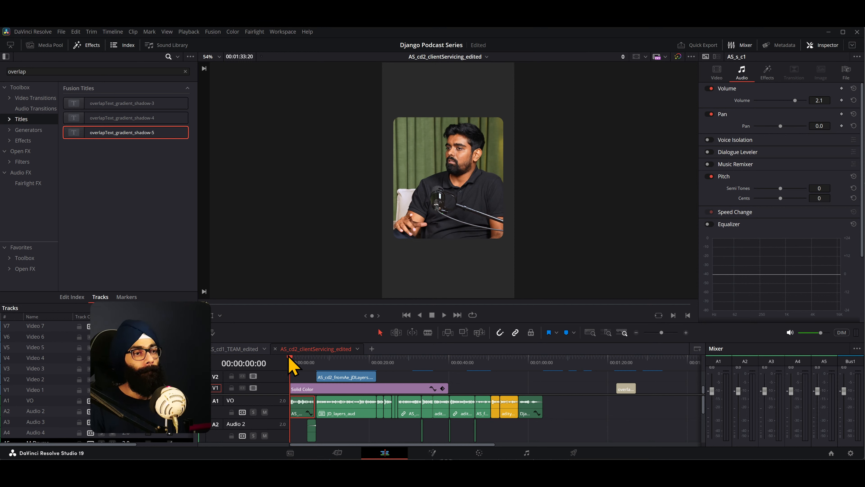
key(space)
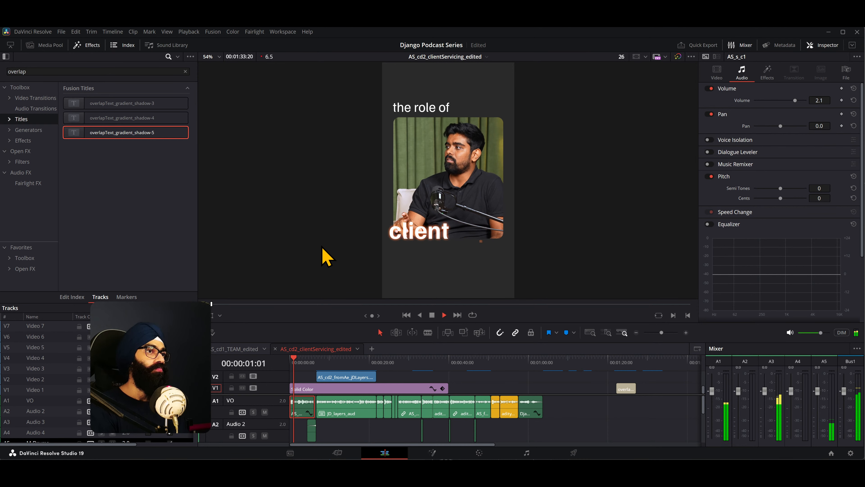
drag(292, 363, 275, 363)
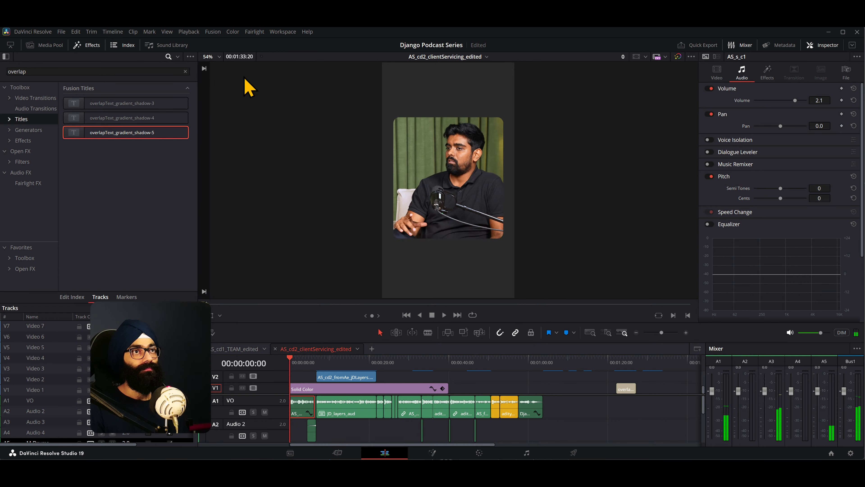
- Set the render cache to User and play the edit from its start
click(188, 33)
mouse_move(223, 70)
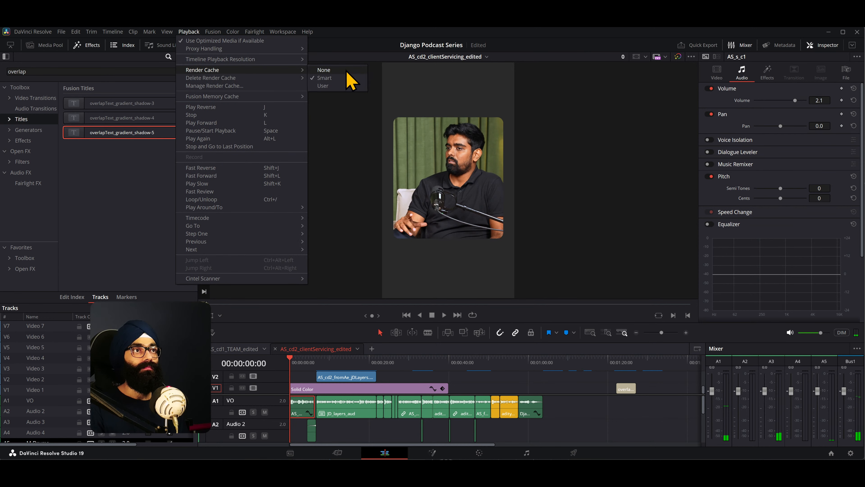
click(352, 86)
key(space)
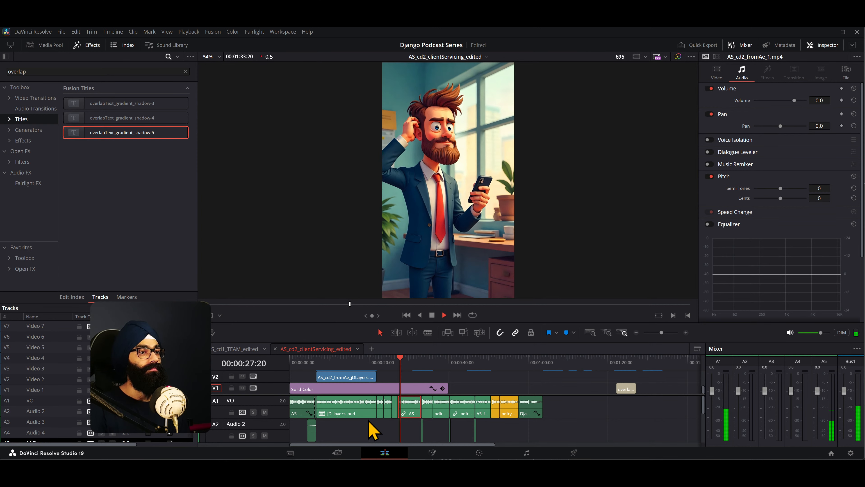
key(space)
- Give the timeline more height and continue playback up to the DJANGO title at about 00:00:33:20
drag(482, 340, 482, 287)
key(space)
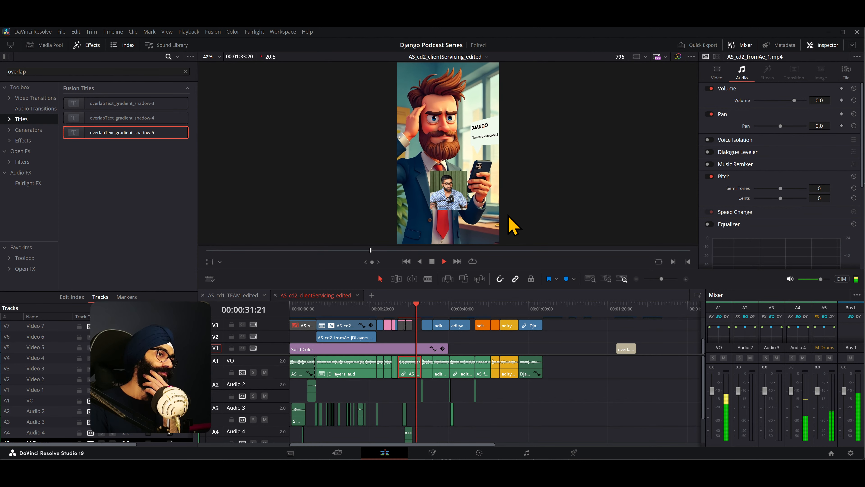
key(space)
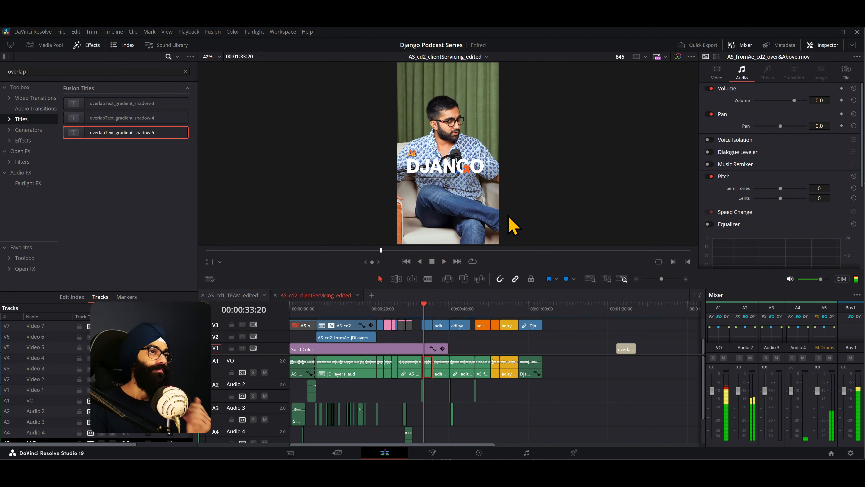
- Try the Quarter timeline playback resolution with a short playback of the DJANGO title section
click(201, 33)
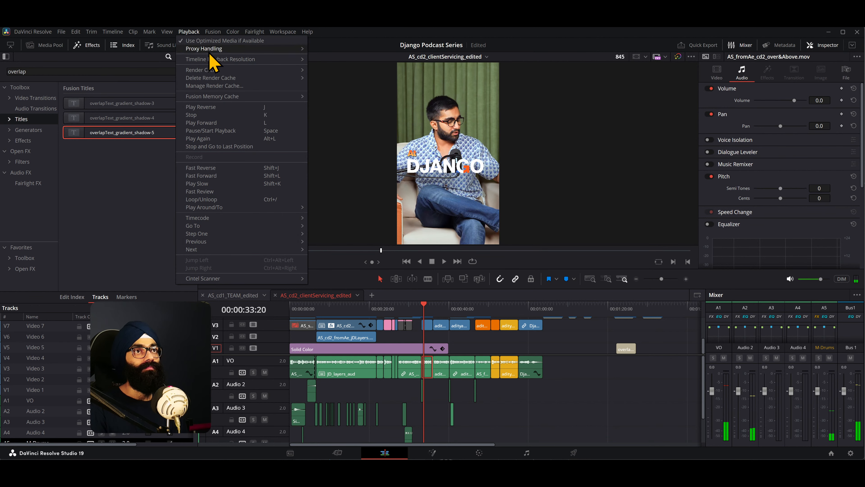
mouse_move(213, 60)
click(340, 75)
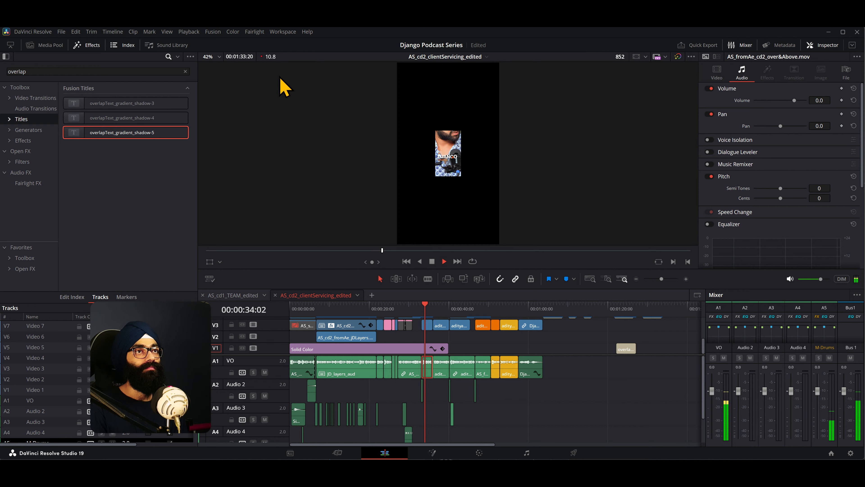
key(space)
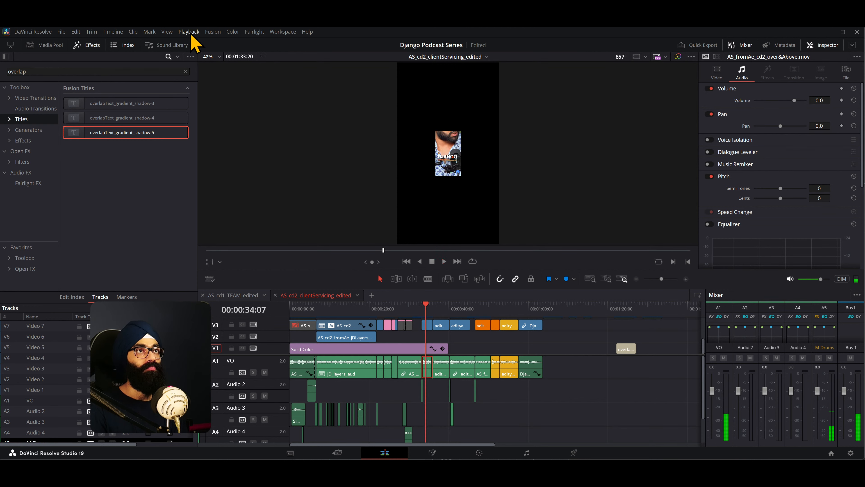
- Set the timeline playback resolution to Full and play on to about 00:00:37:01
click(191, 34)
mouse_move(228, 60)
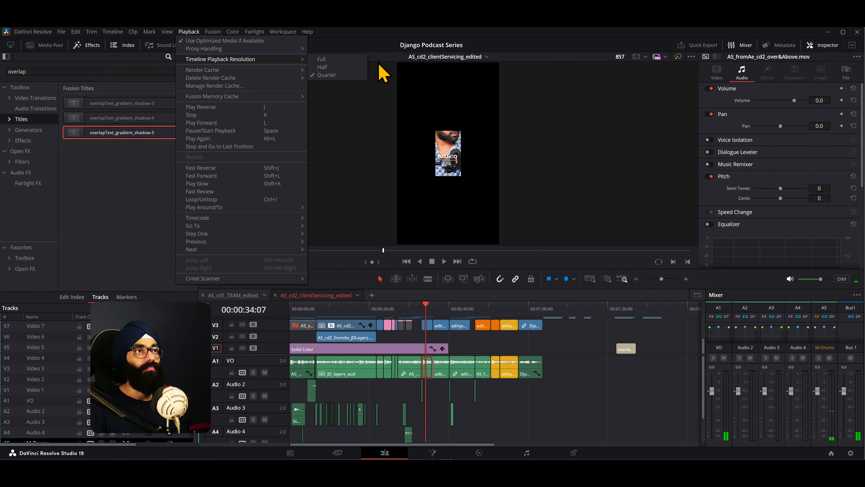
click(338, 60)
key(space)
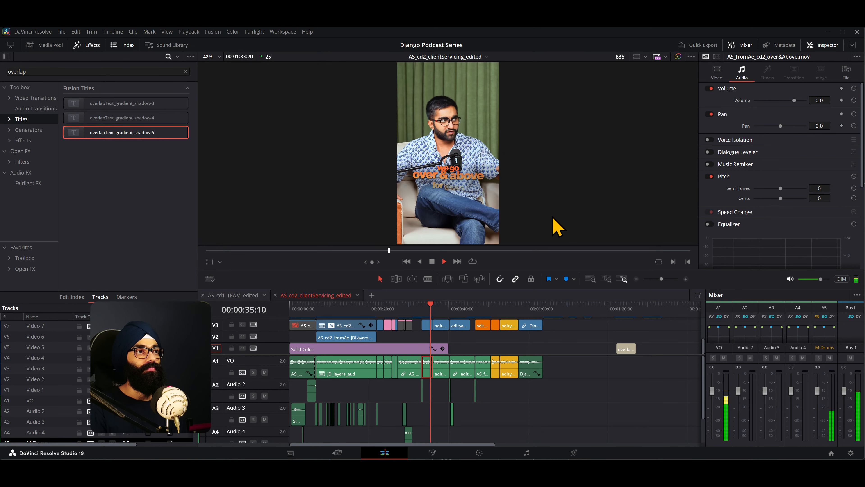
key(space)
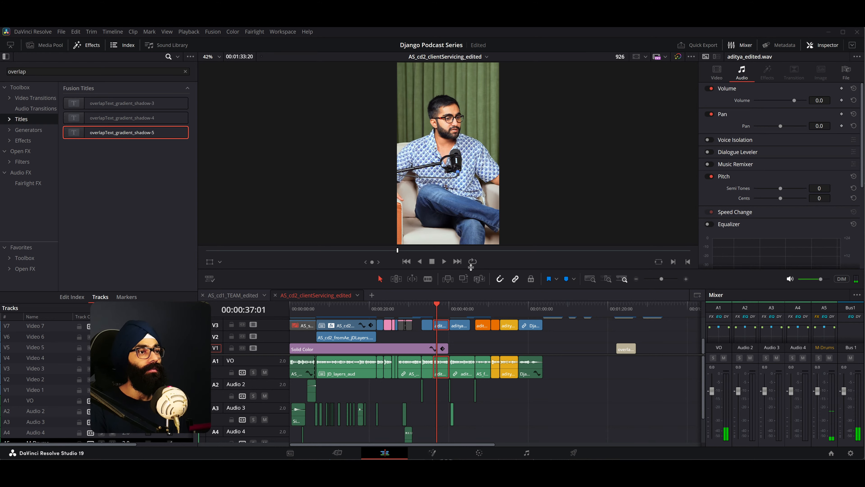
- Return the playhead to the start, shrink the viewer in favour of the timeline and examine the clips on its video and audio tracks
mouse_move(470, 267)
mouse_down()
mouse_move(471, 293)
mouse_move(479, 265)
mouse_up()
drag(439, 306, 283, 309)
drag(371, 268, 371, 163)
scroll(299, 358, up, 4)
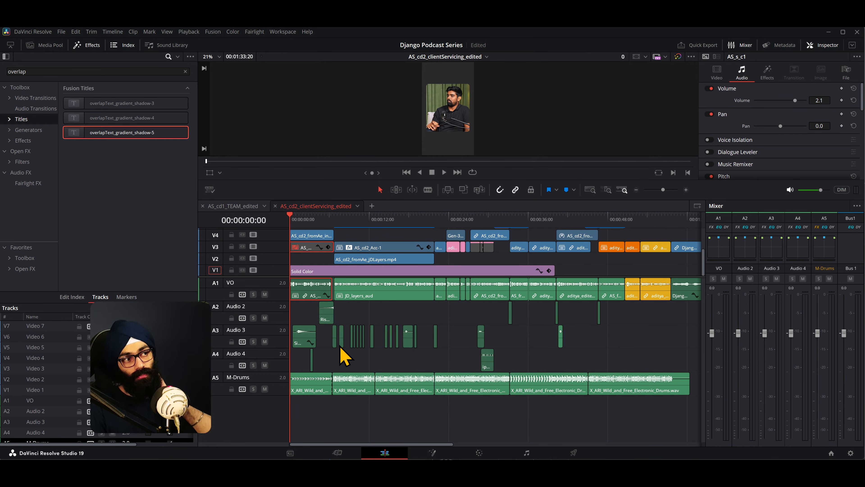
scroll(345, 356, up, 5)
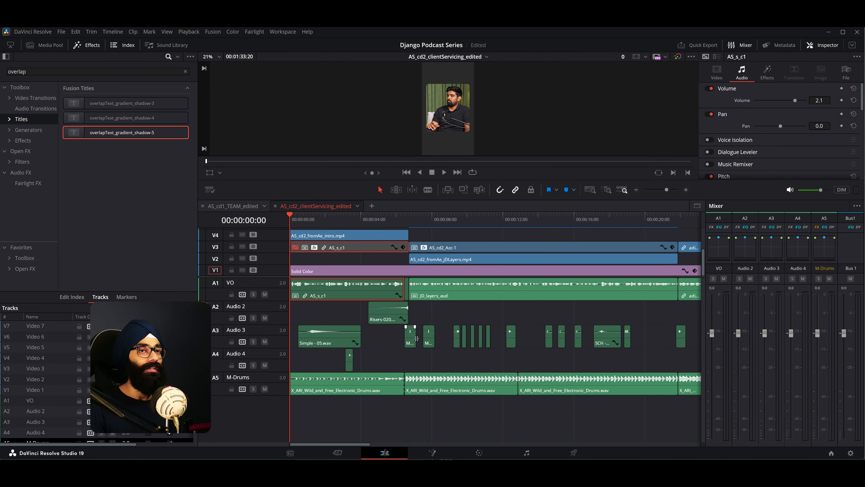
scroll(458, 318, down, 1)
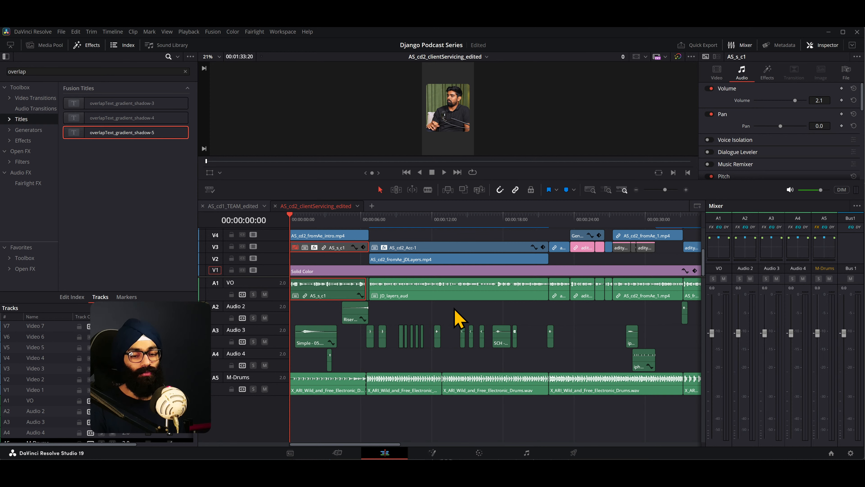
scroll(430, 324, down, 2)
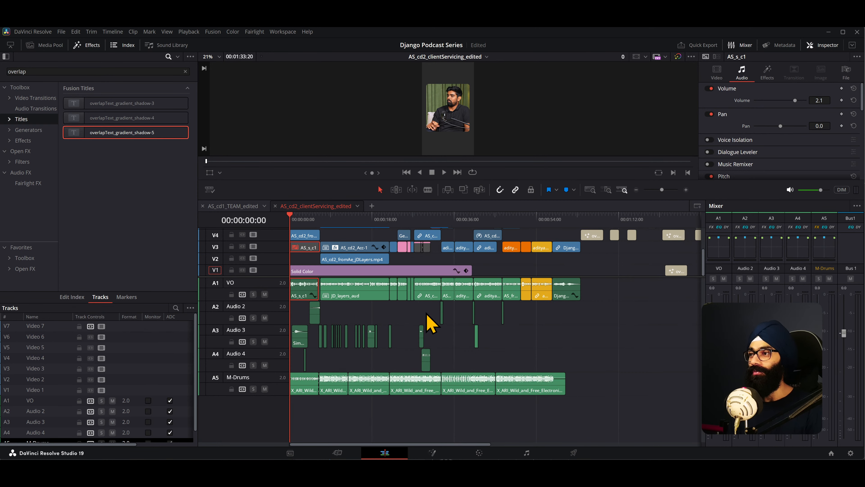
scroll(429, 324, down, 1)
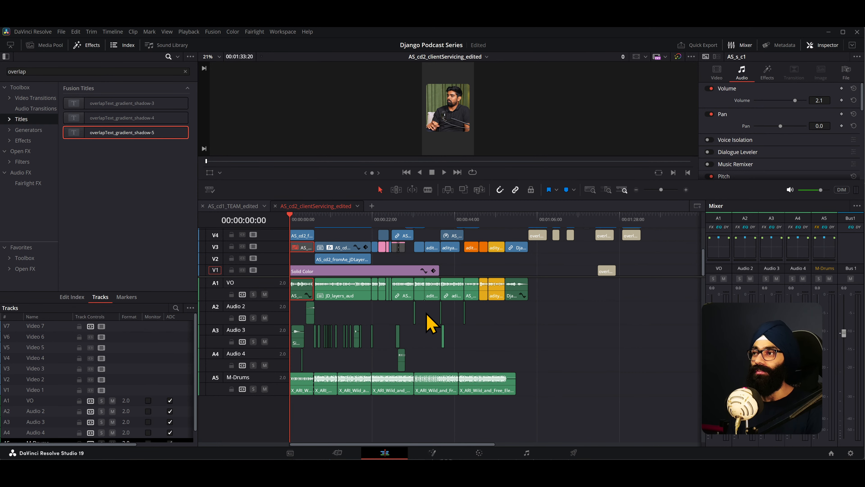
- Deselect the clips, look at the frame at 00:00:50:16 and move the playhead to about 00:00:21:19
click(479, 219)
drag(654, 290, 559, 282)
scroll(259, 270, down, 3)
scroll(449, 270, down, 1)
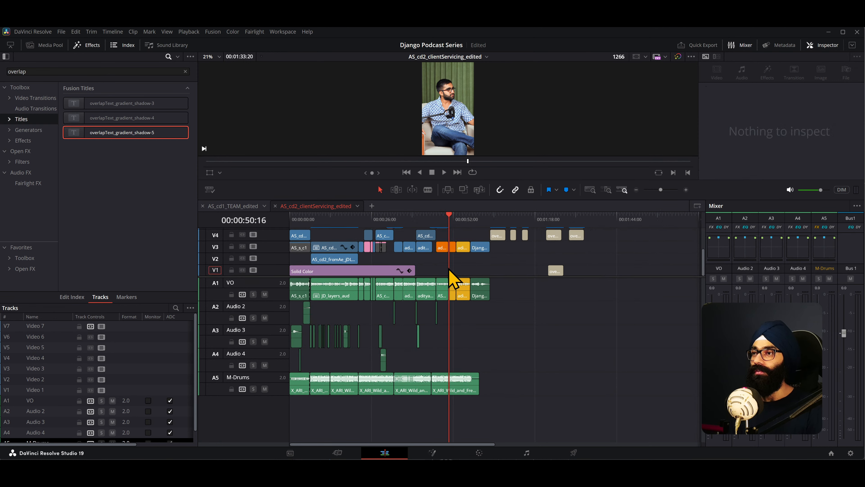
mouse_move(350, 215)
mouse_down()
mouse_move(409, 218)
mouse_move(360, 218)
mouse_up()
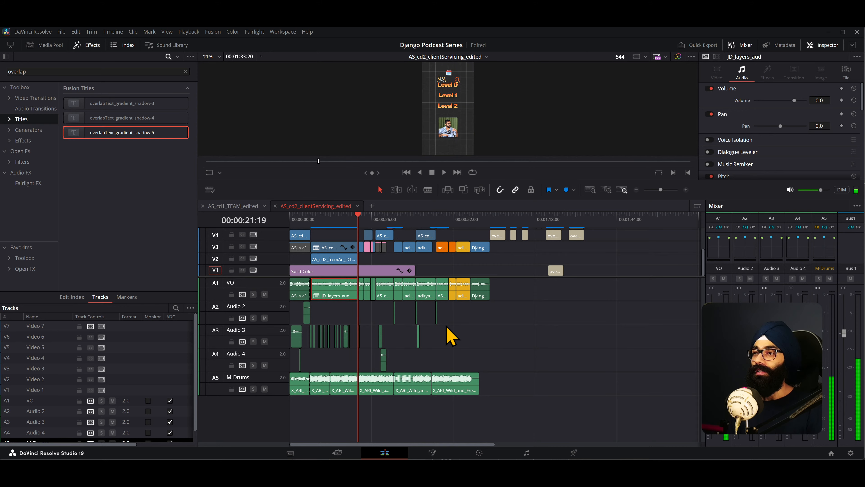